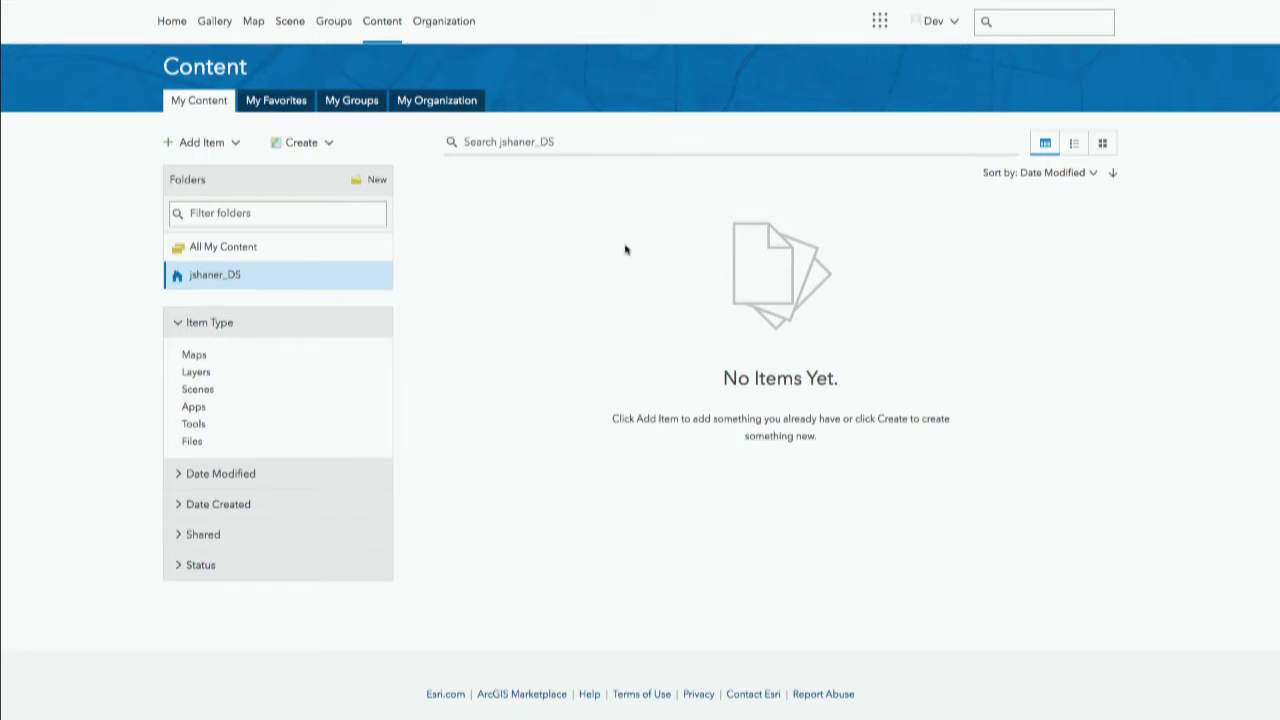
- Search the feature layer templates for "hydrant" and start a new feature layer from the Hydrant Maintenance Inspections template
left_click(328, 146)
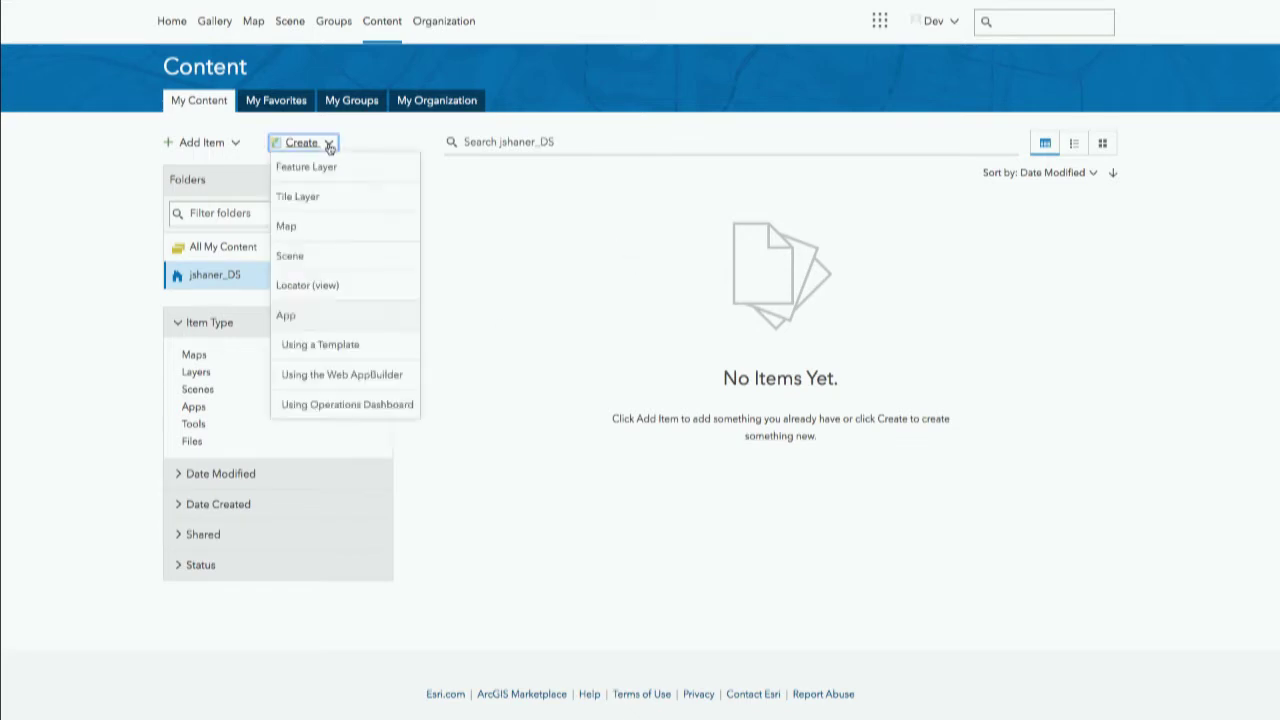
left_click(330, 168)
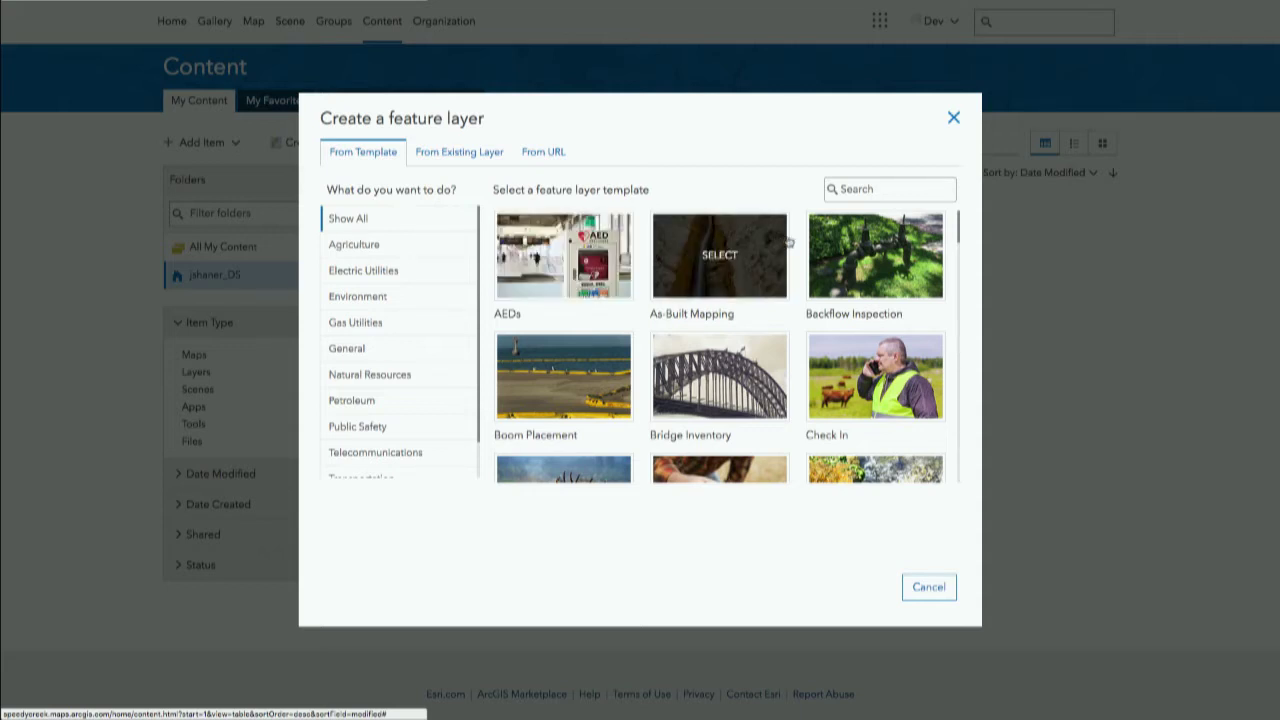
scroll(695, 336, "down", 3)
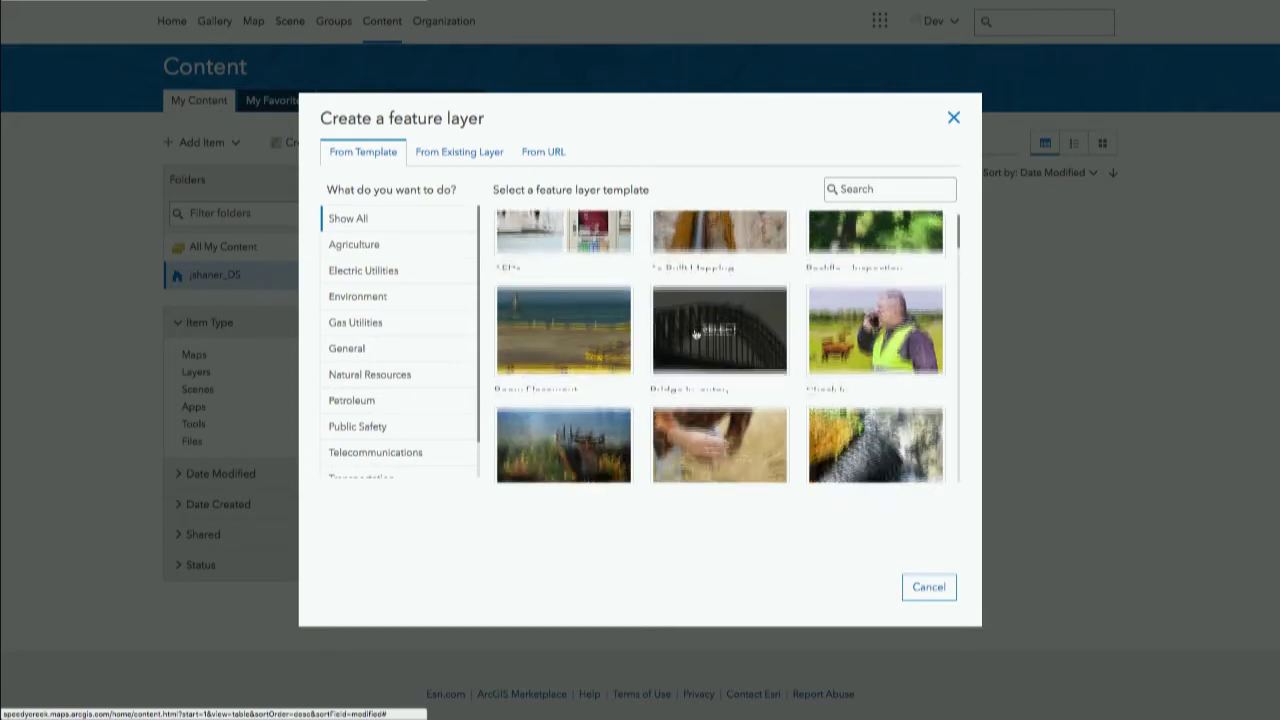
scroll(695, 336, "down", 2)
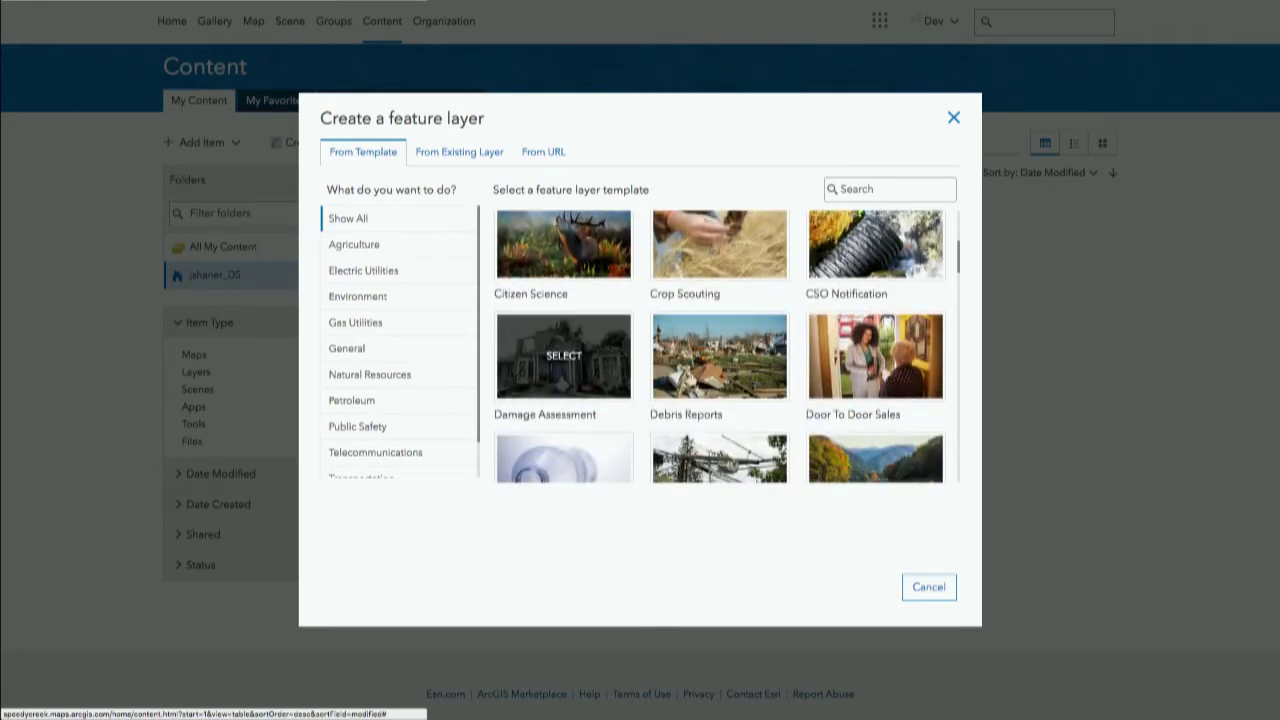
left_click(861, 188)
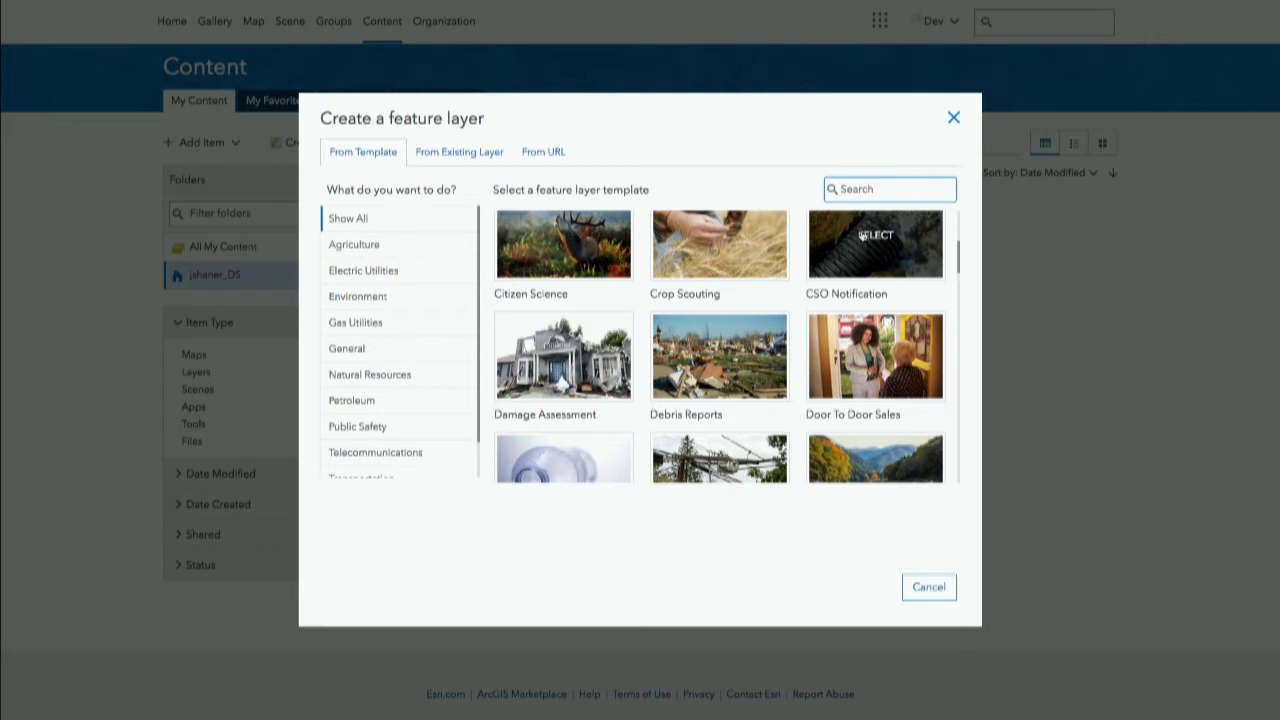
type("hydrant in")
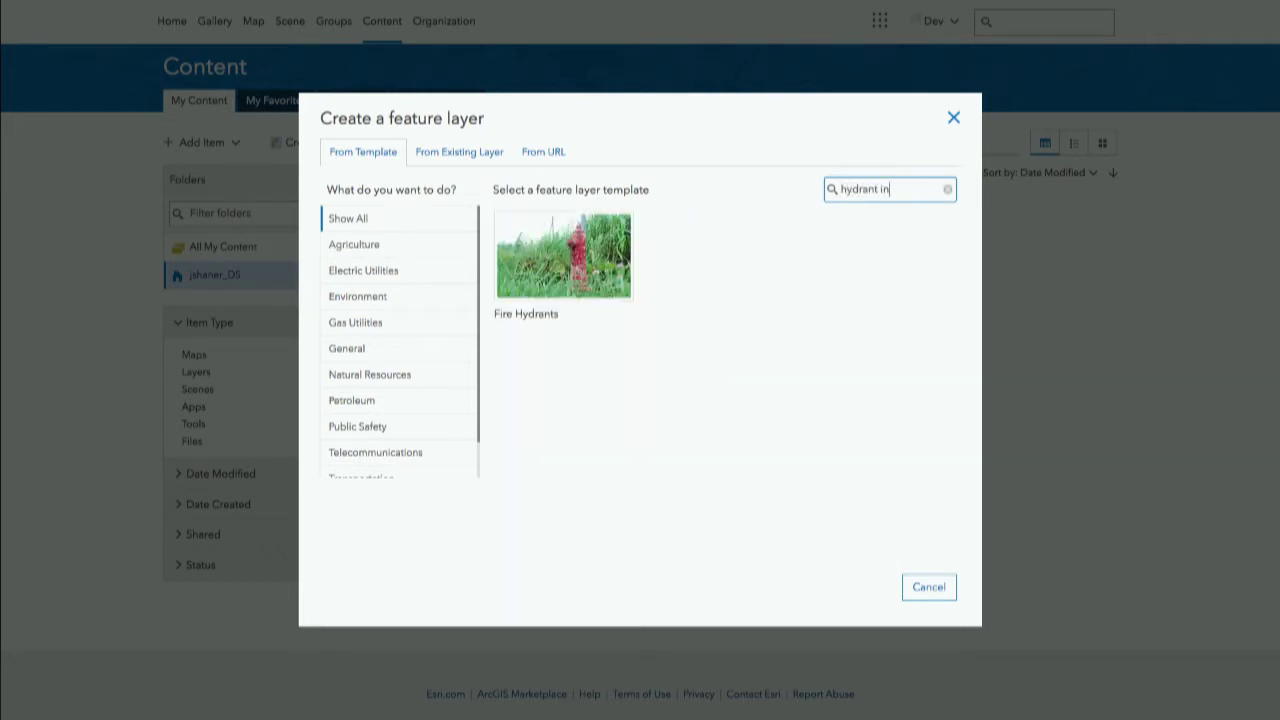
key("BackSpace")
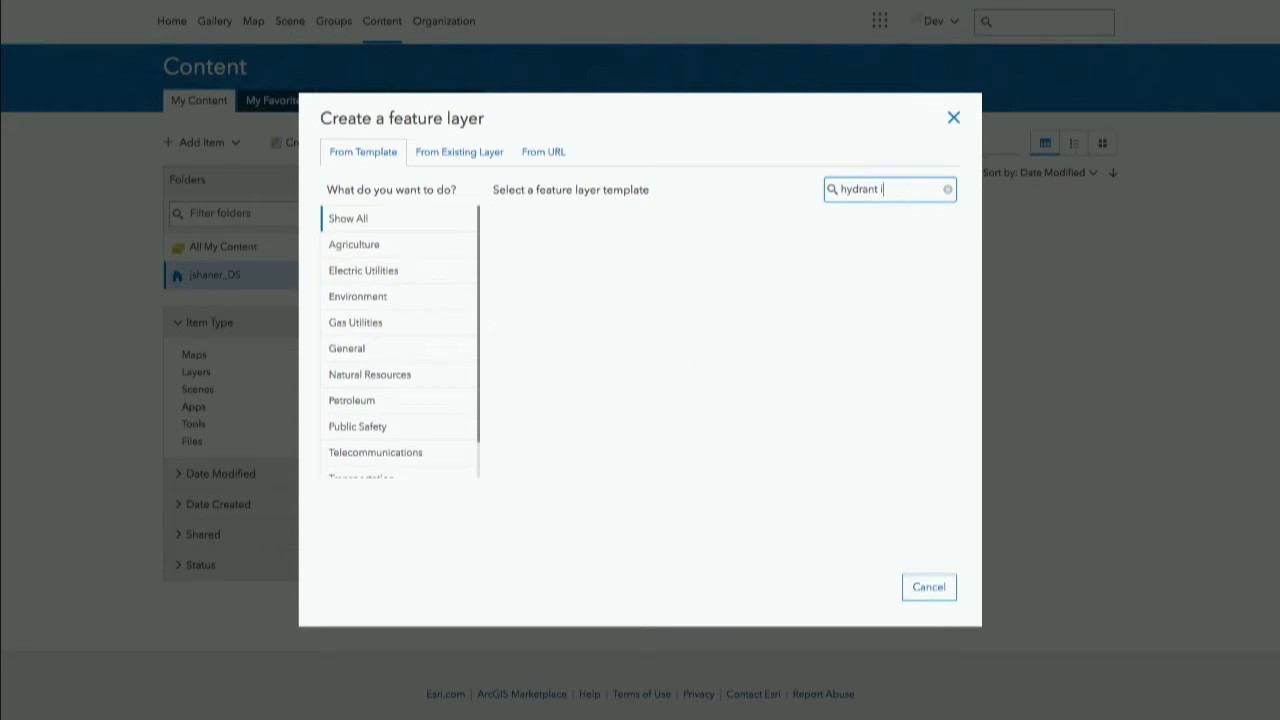
key("BackSpace")
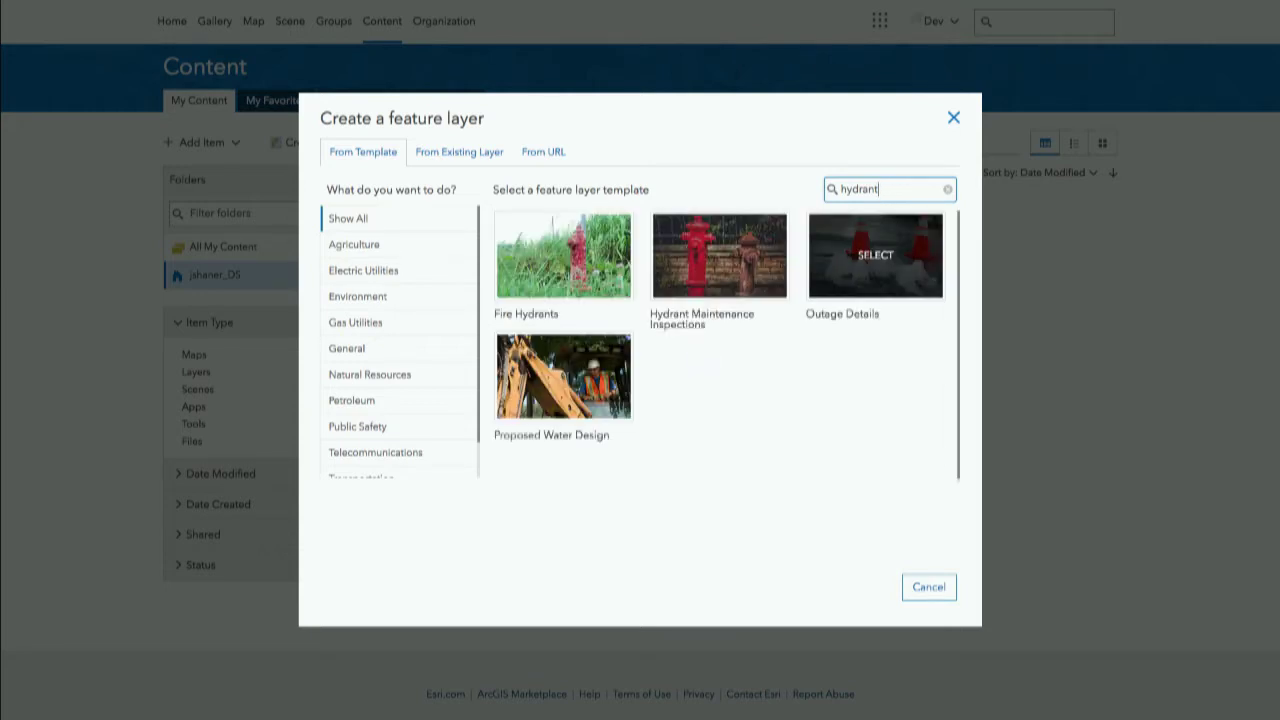
left_click(725, 262)
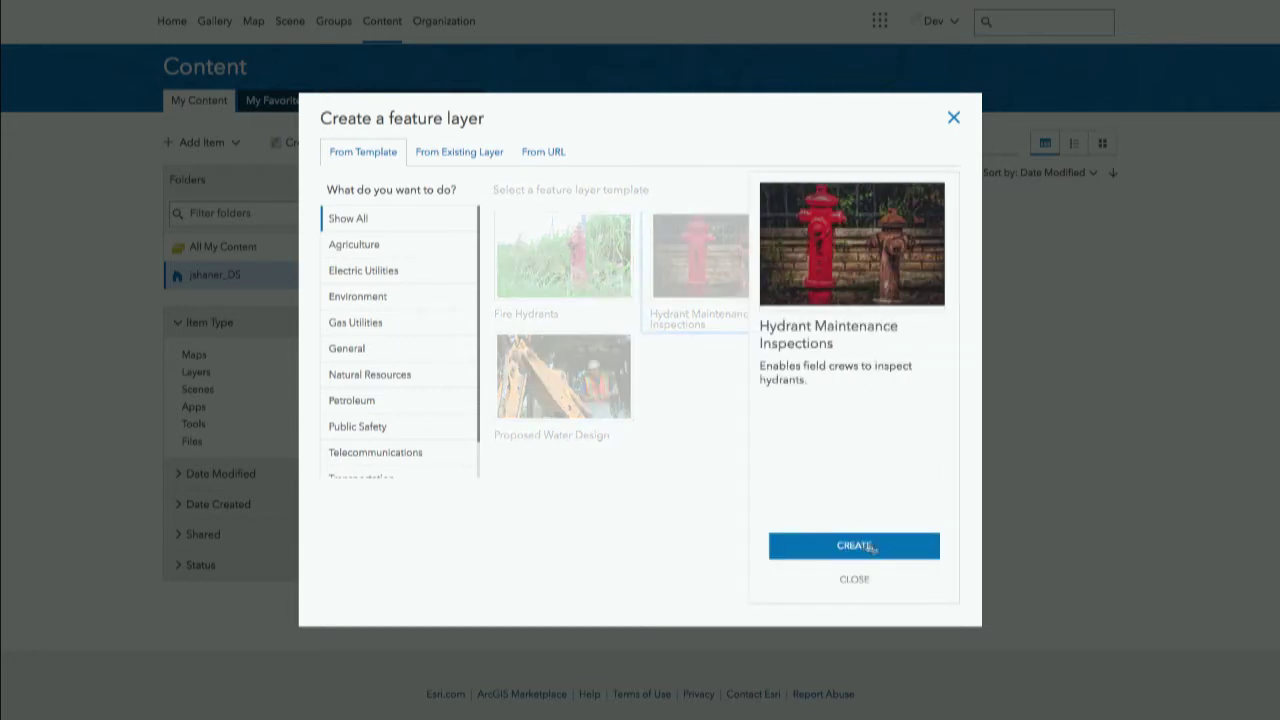
left_click(877, 548)
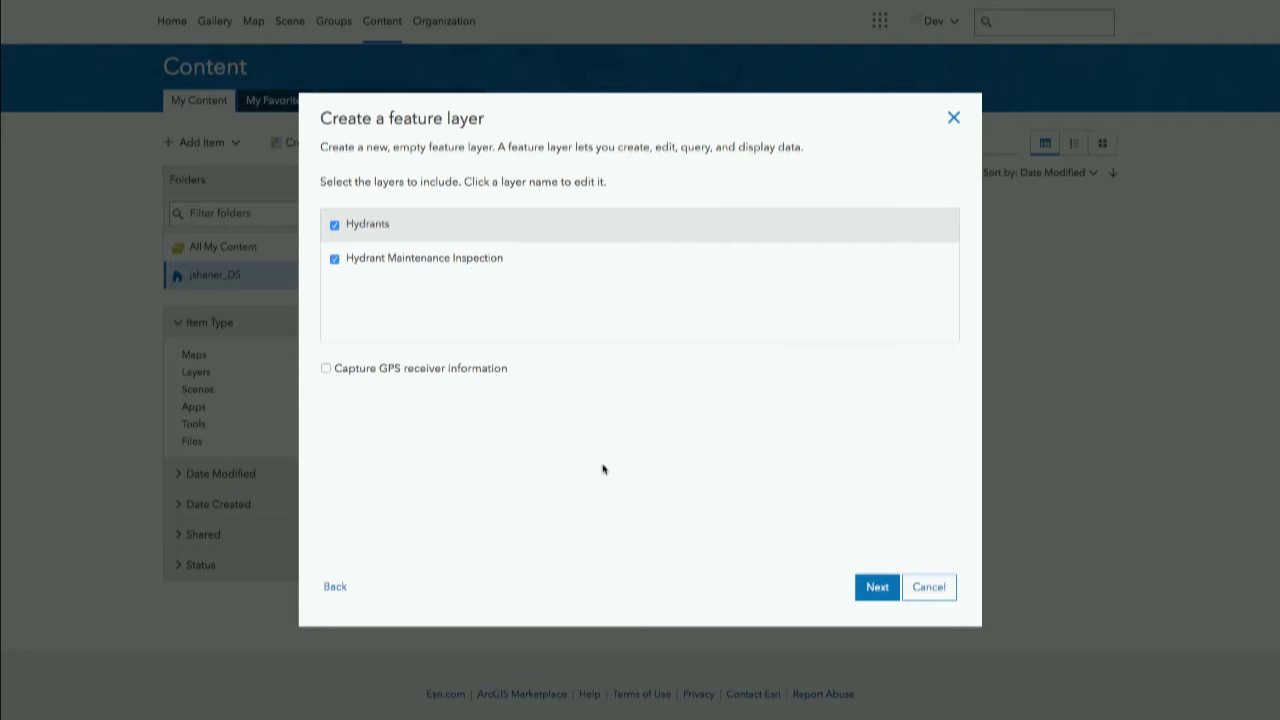
- Keep both template layers and set the new layer's extent to San Diego, about -117.63 to -116.57 longitude and 32.63 to 32.93 latitude
left_click(877, 588)
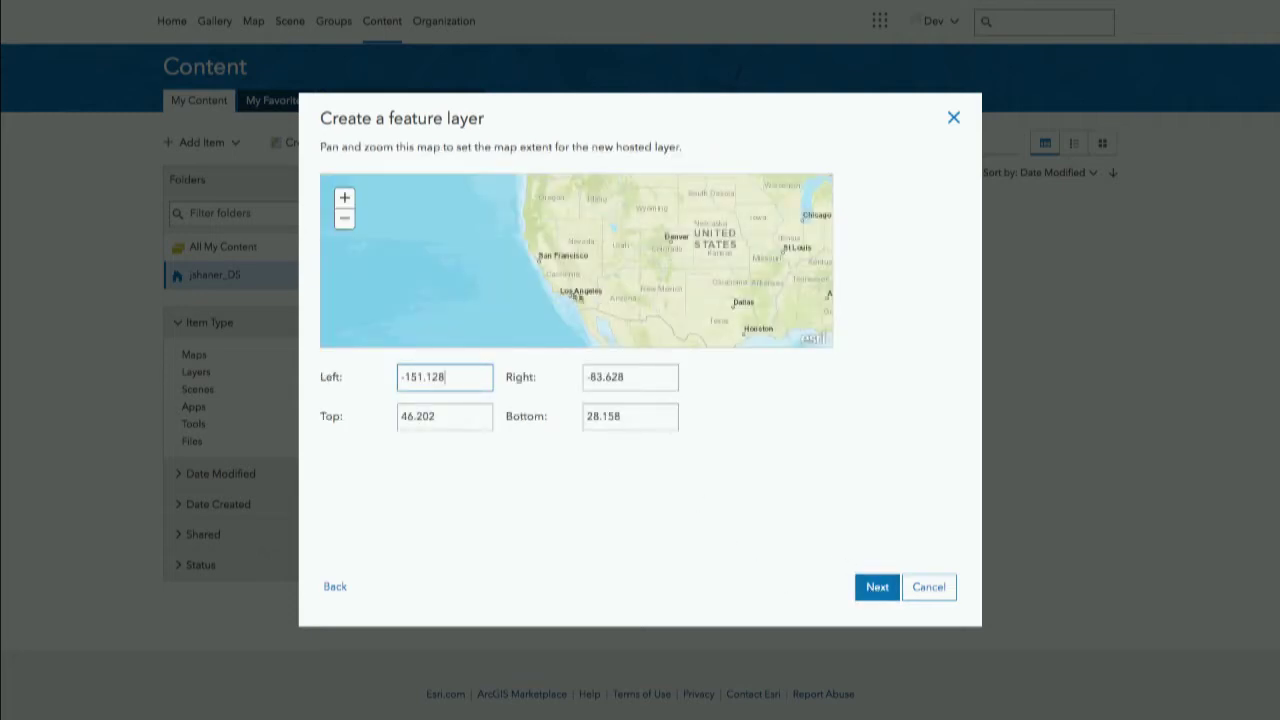
scroll(553, 273, "up", 2)
left_click_drag(563, 280, 563, 243)
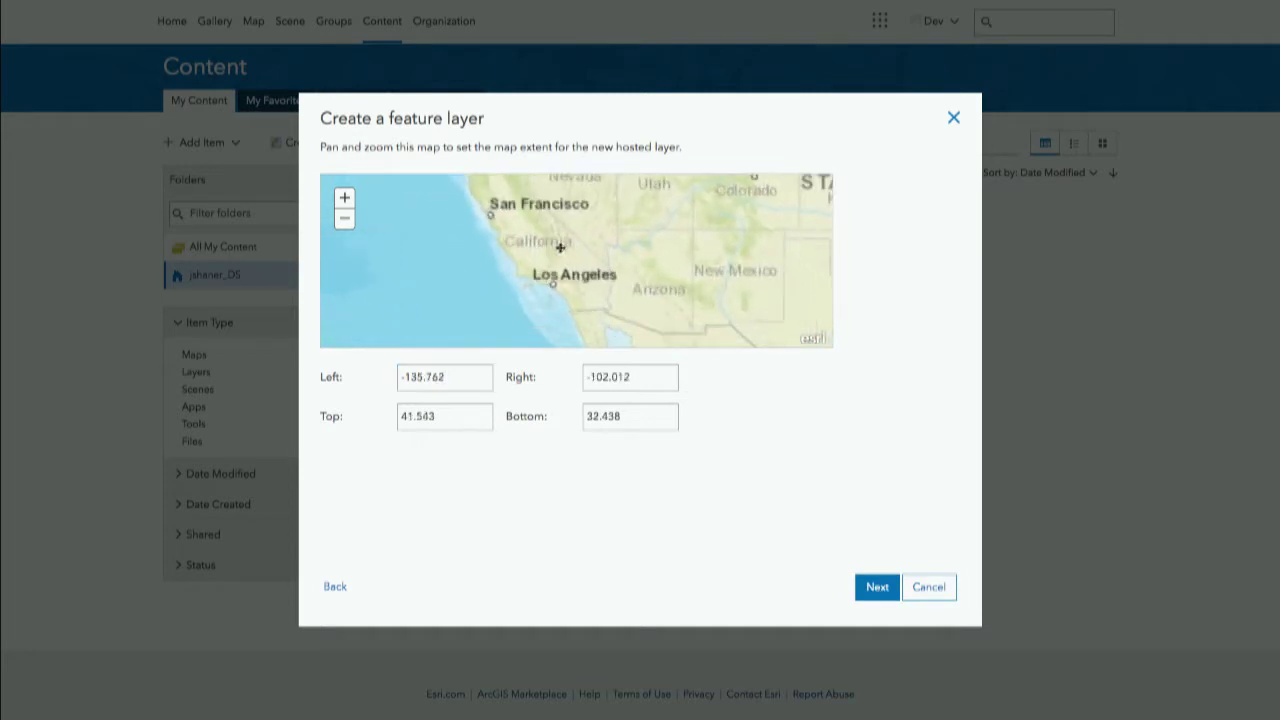
scroll(558, 298, "up", 1)
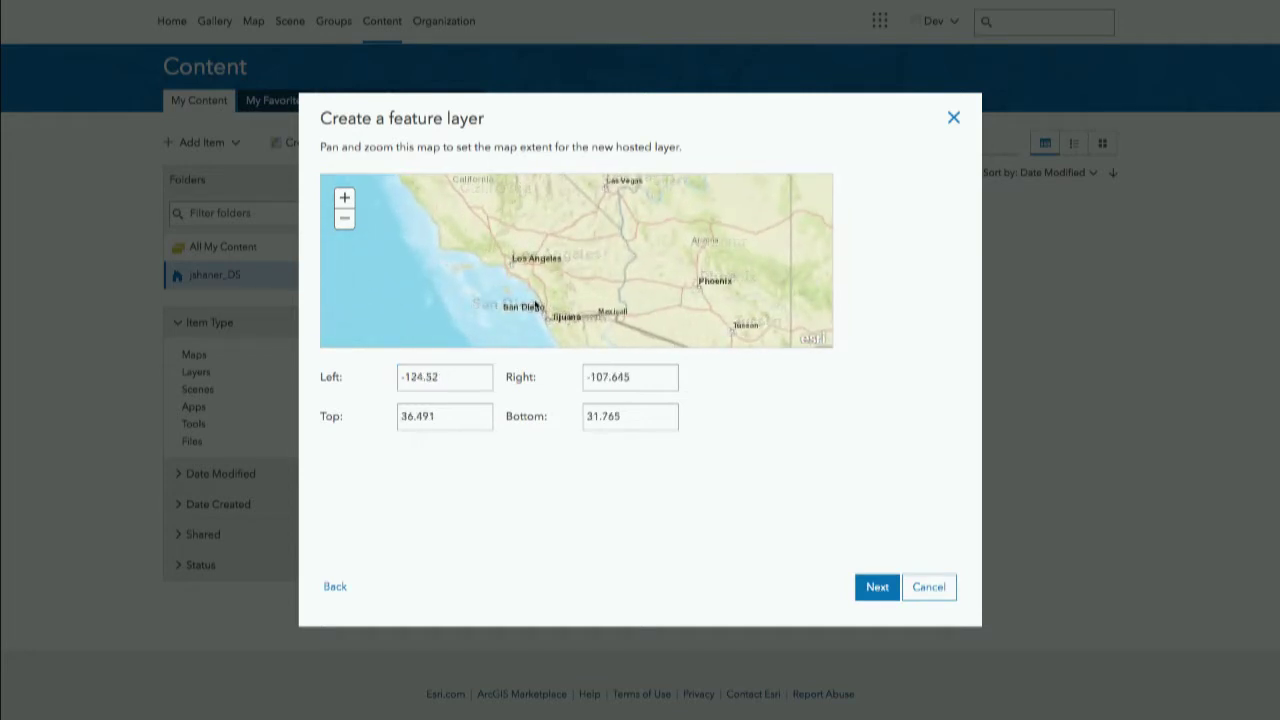
scroll(577, 268, "up", 1)
scroll(577, 268, "up", 2)
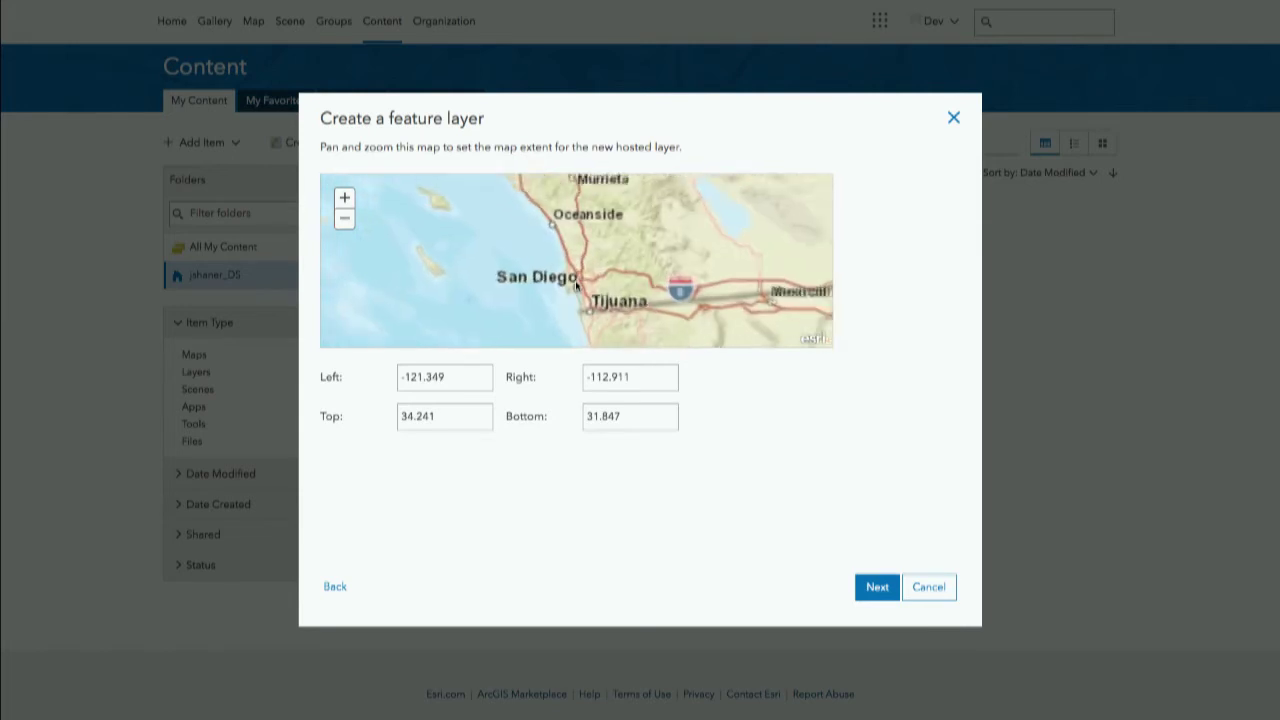
scroll(577, 285, "up", 1)
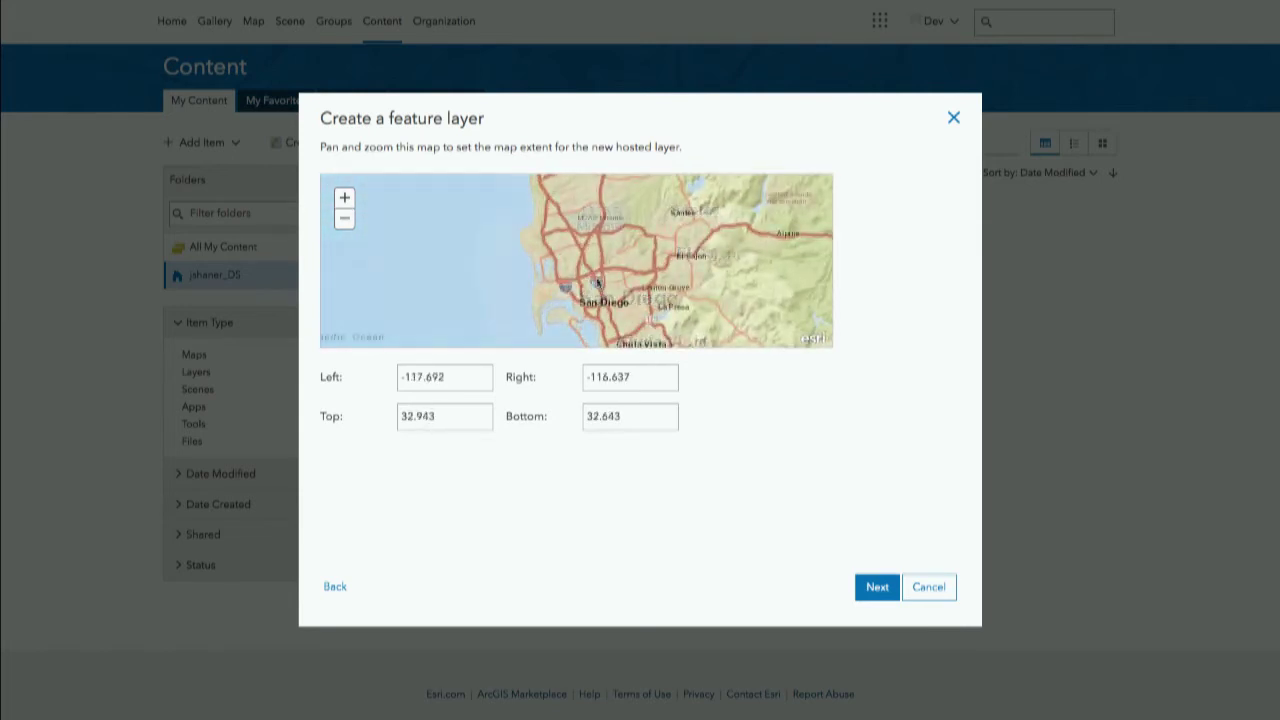
left_click_drag(562, 251, 549, 254)
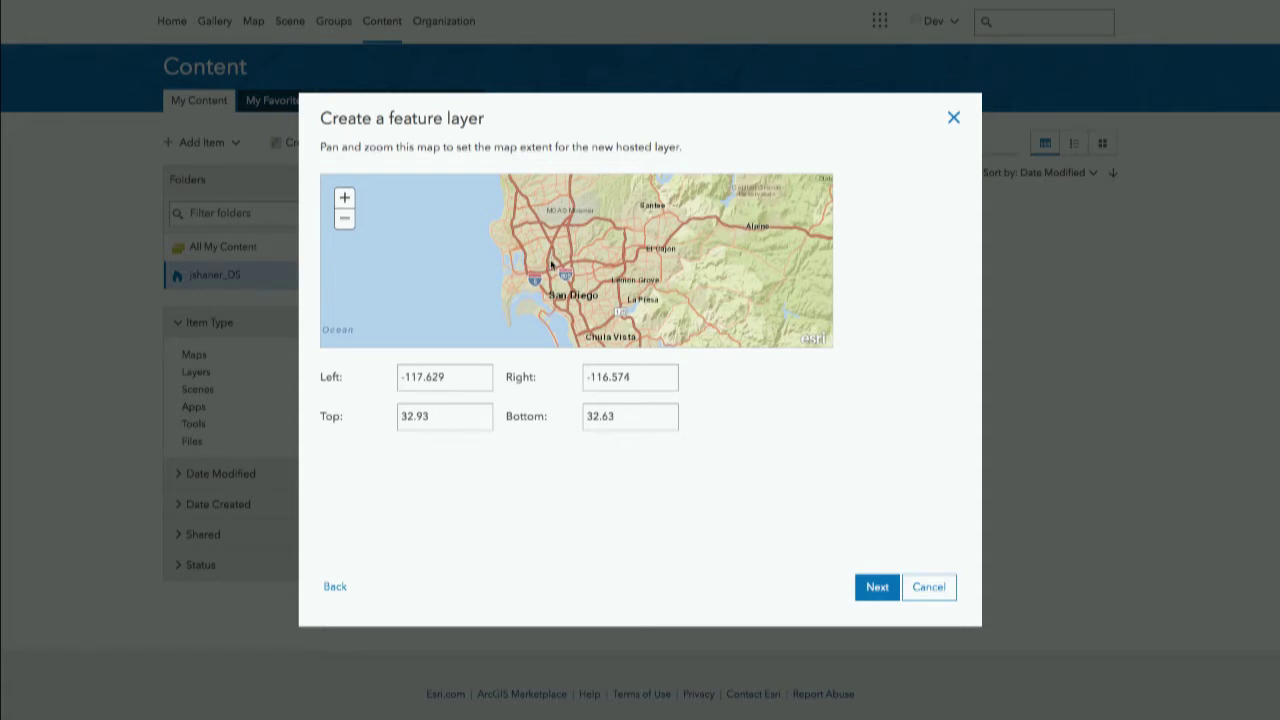
left_click(887, 589)
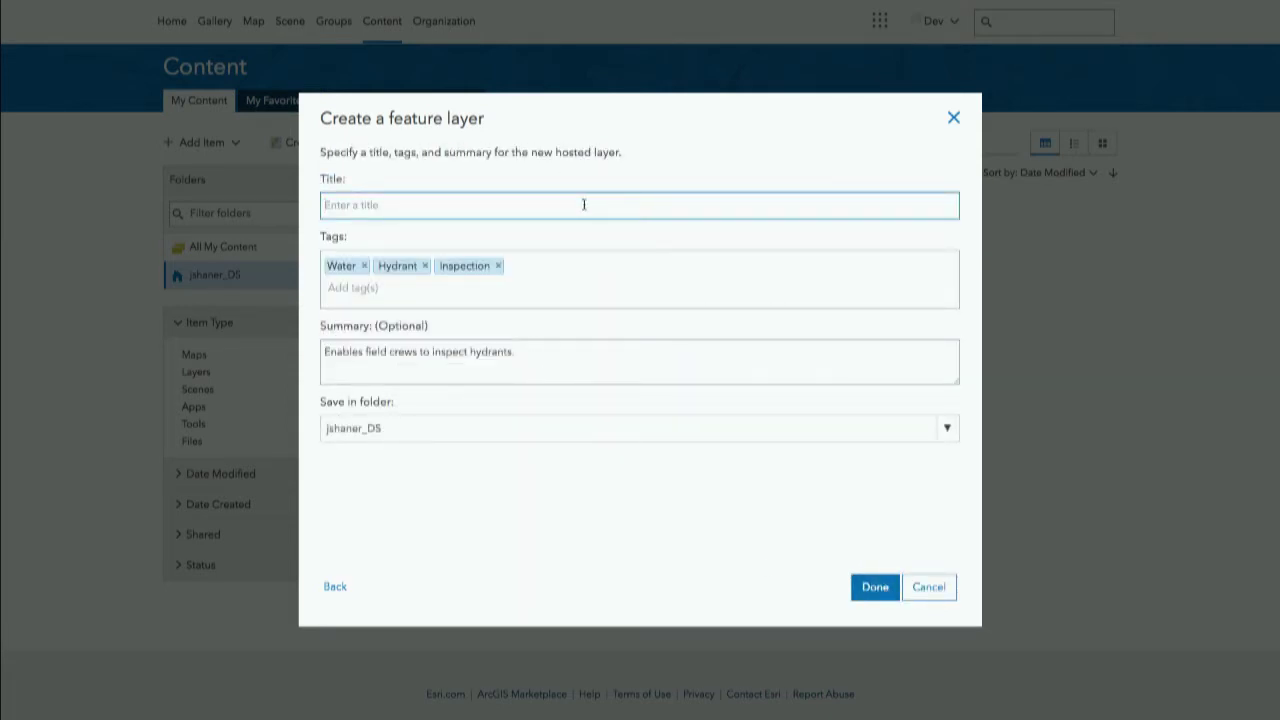
- Title the new hosted layer "Hydrant Inspections DS" and finish creating it with the template's tags and summary
type("Hydrant Inspections DS")
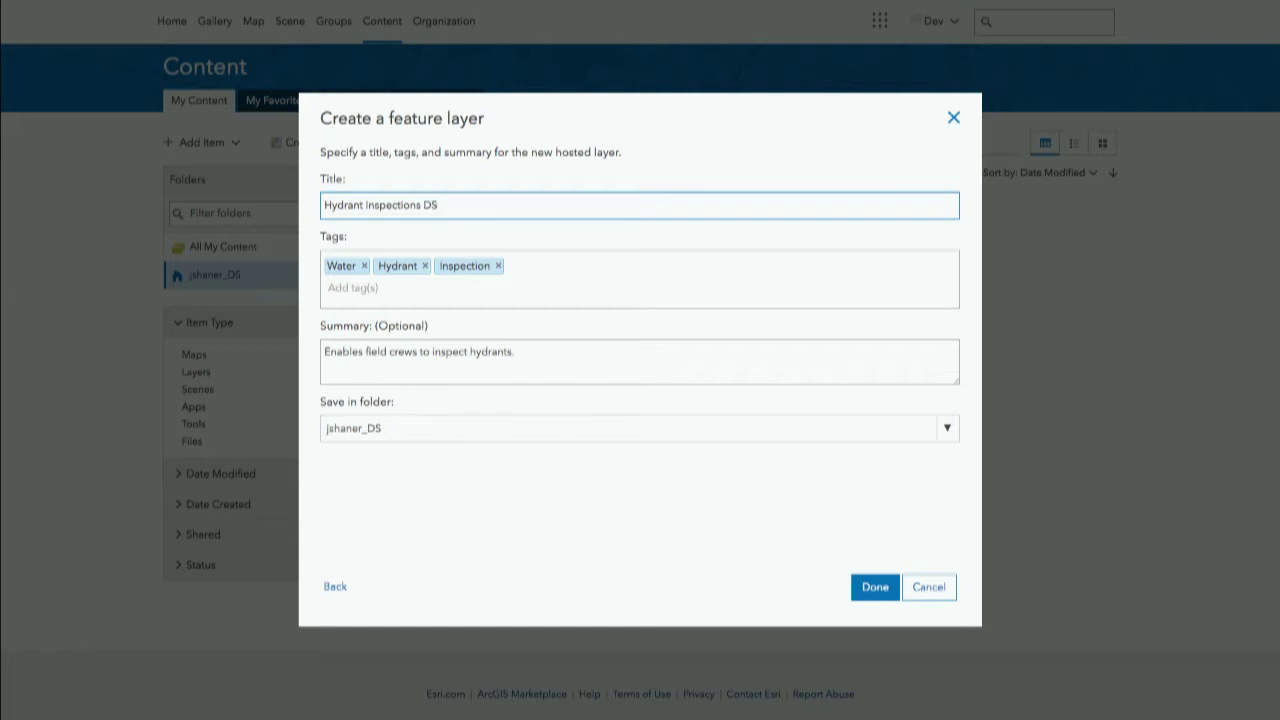
left_click(864, 590)
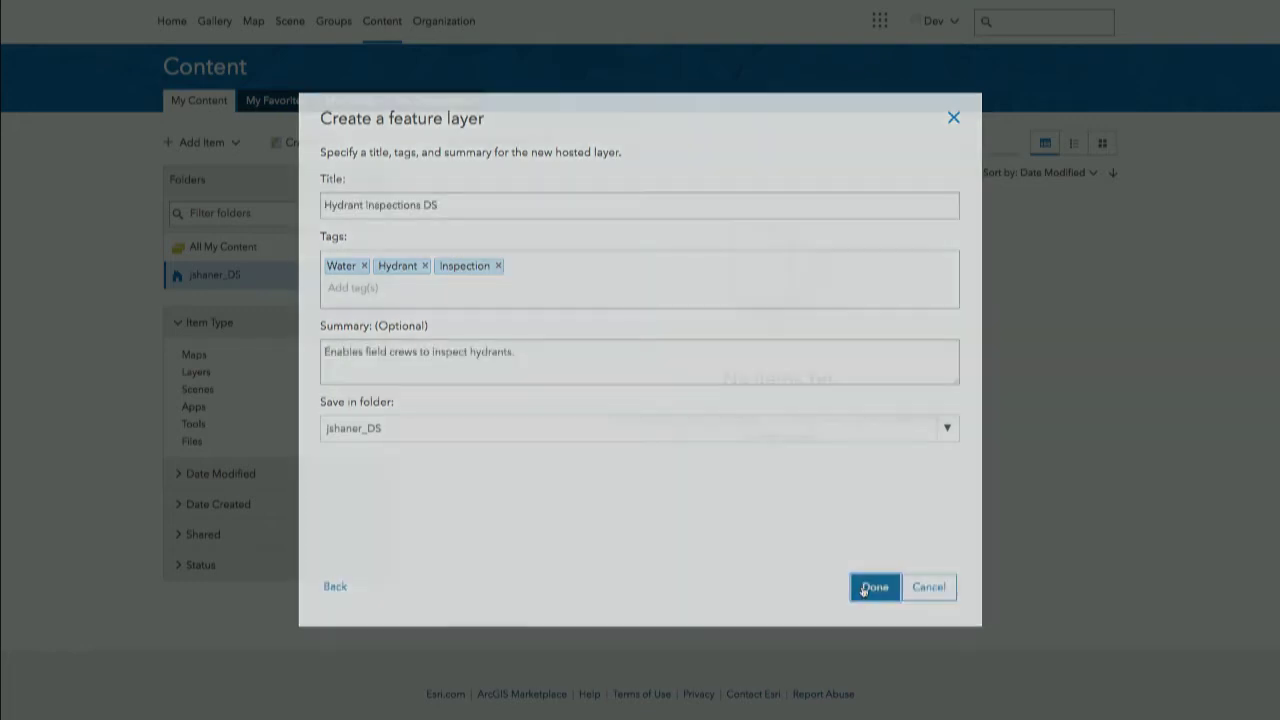
left_click(874, 587)
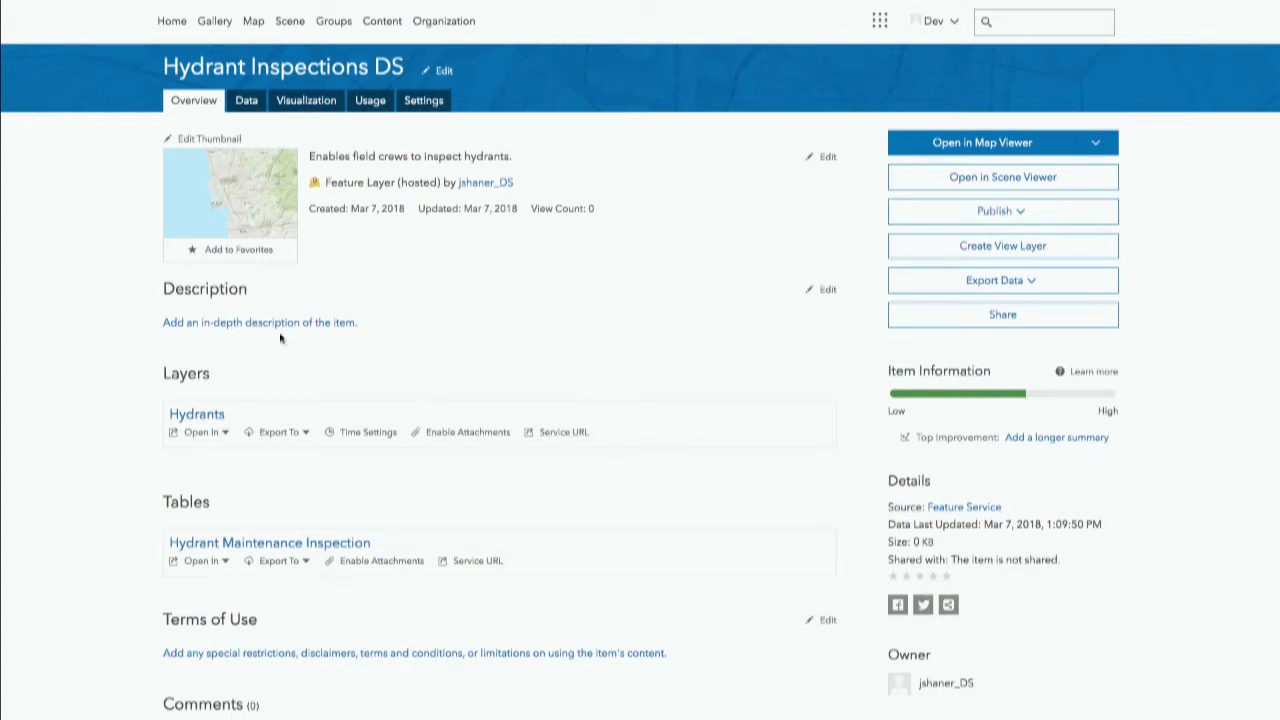
- Enable attachments on both the Hydrants layer and the Hydrant Maintenance Inspection table
mouse_move(276, 195)
left_click(472, 434)
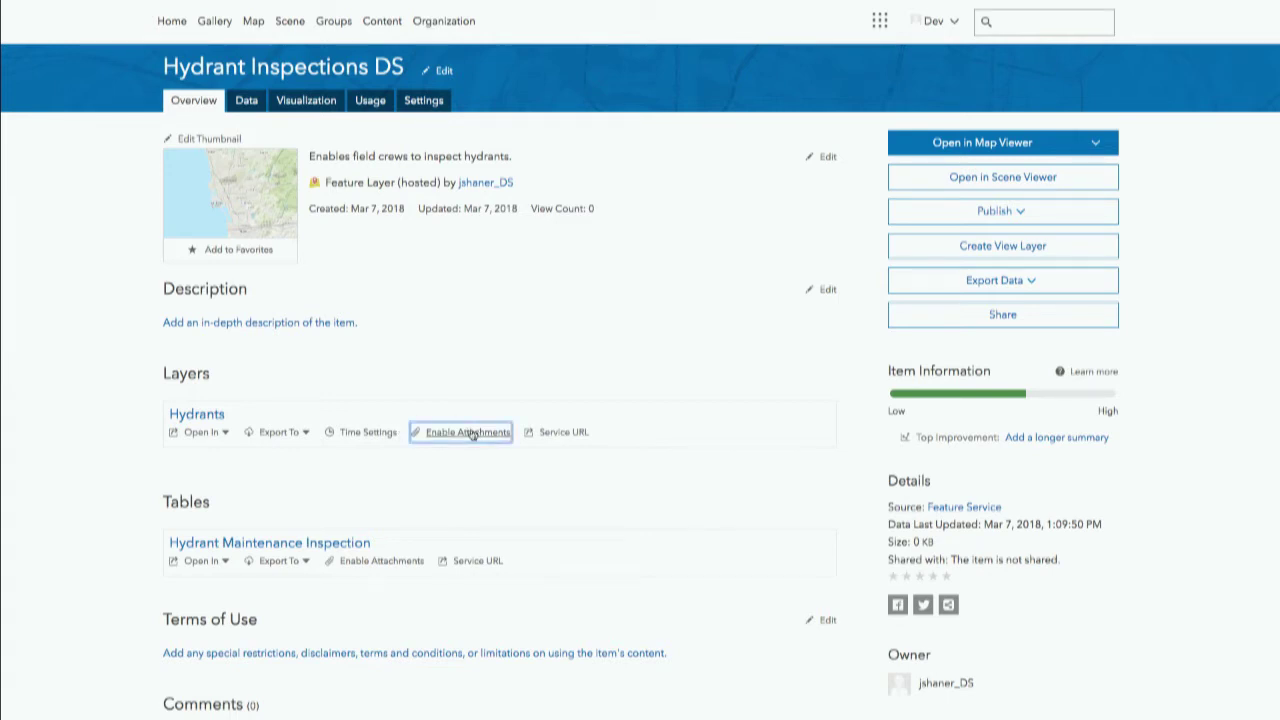
left_click(404, 564)
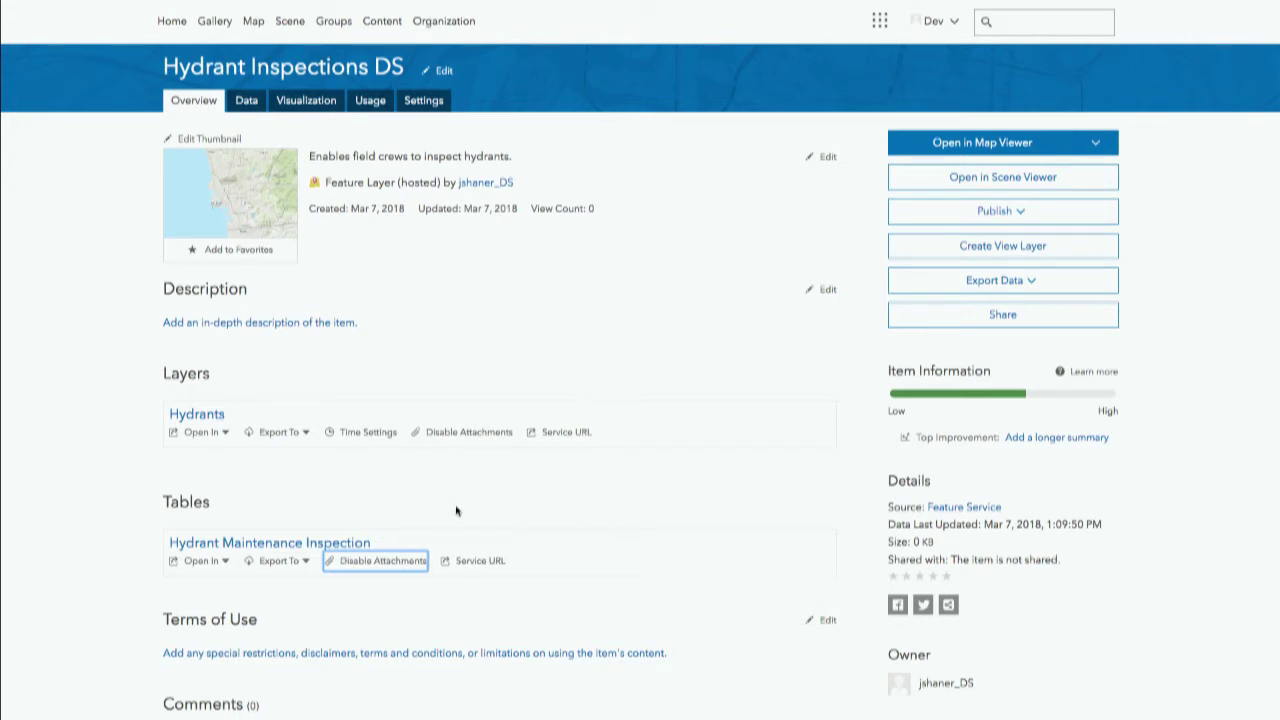
- Add a string field to the Hydrants layer's data table with name and alias "Status" and default value "AS BUILT"
left_click(245, 102)
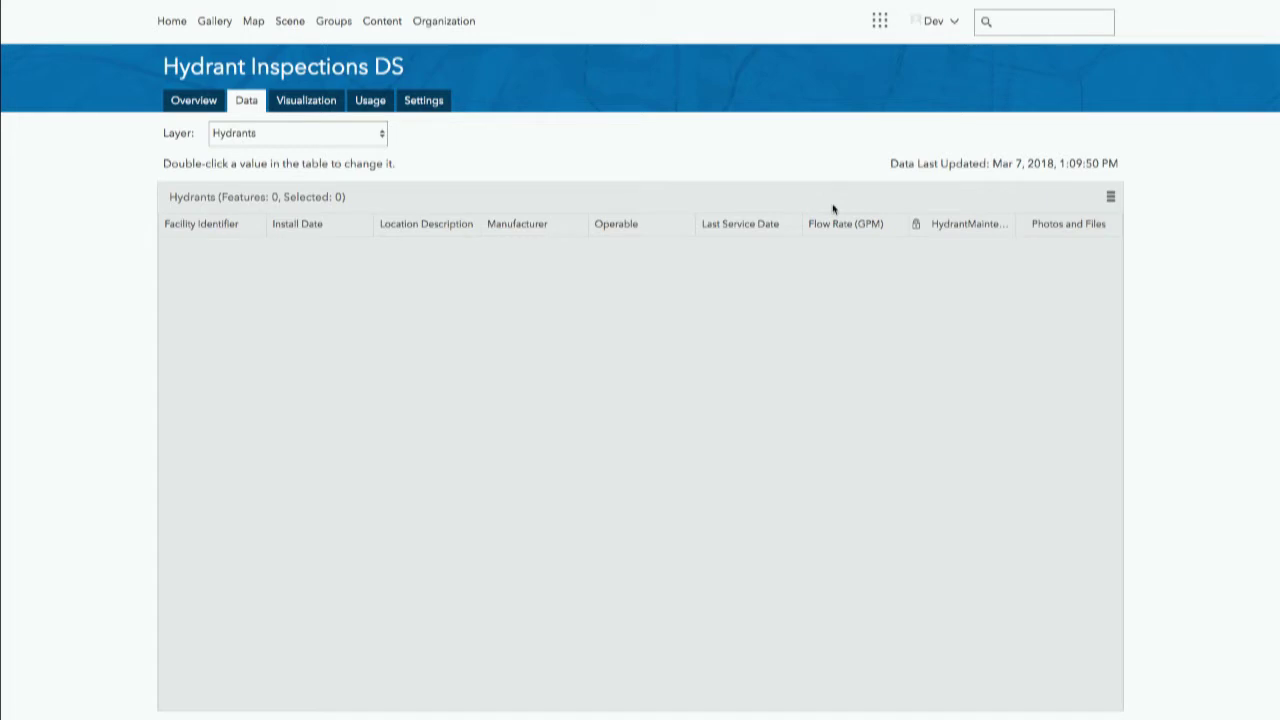
left_click(1113, 198)
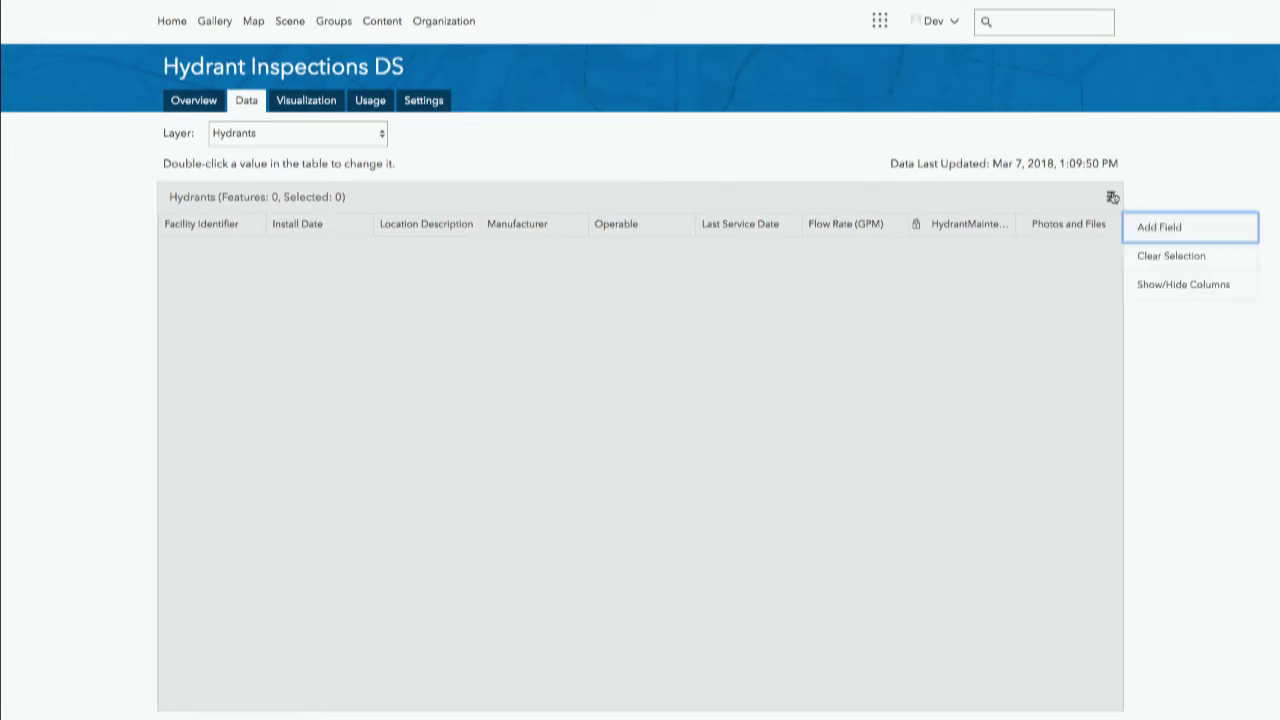
left_click(1175, 229)
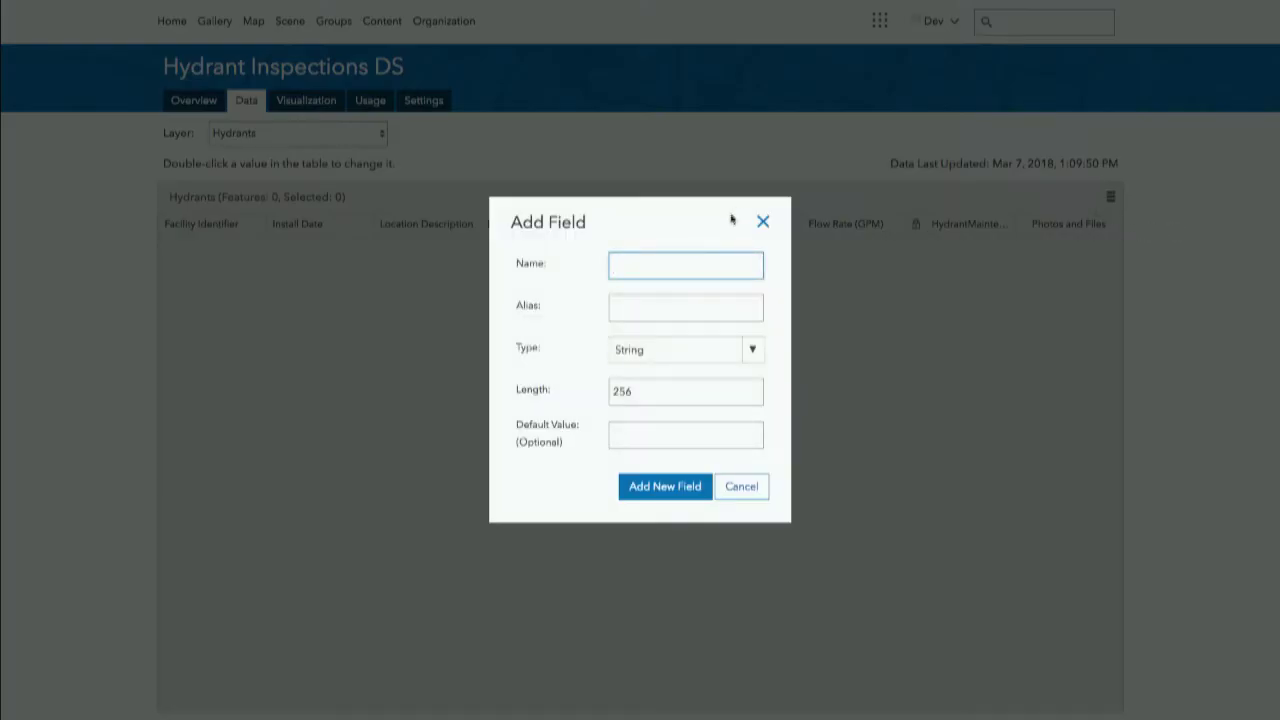
type("Status")
left_click(700, 304)
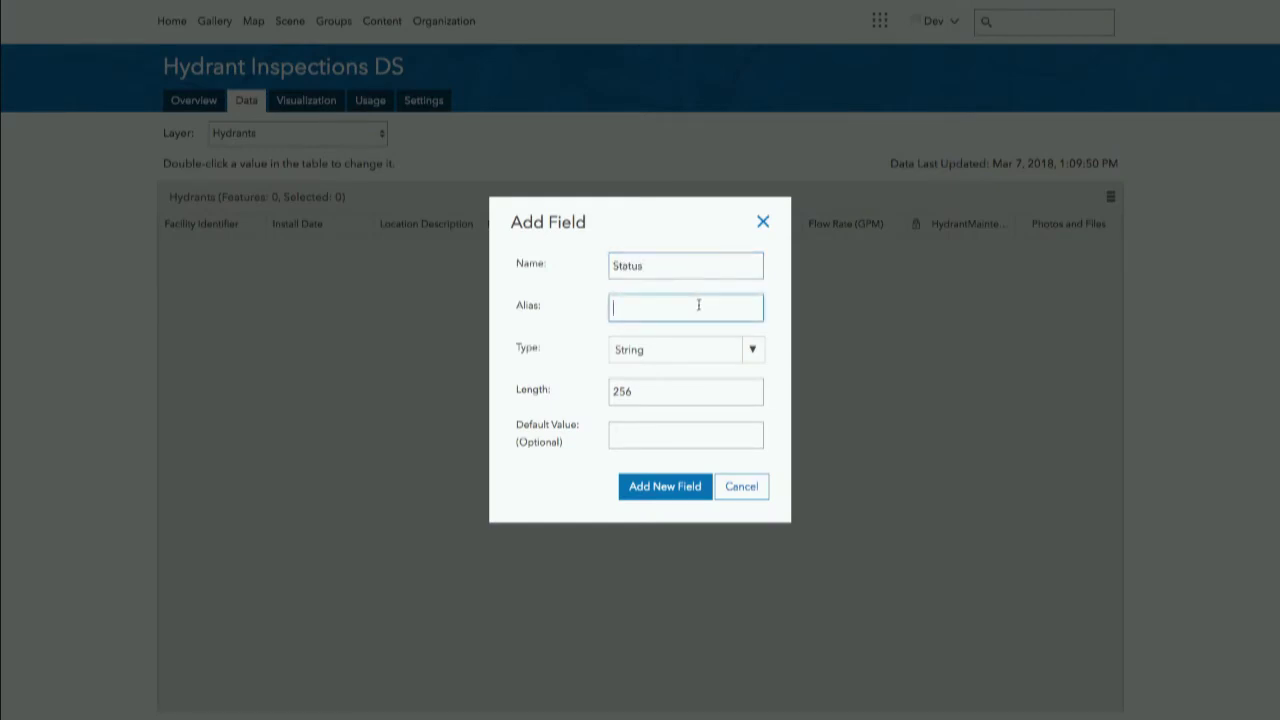
type("Status")
left_click(698, 435)
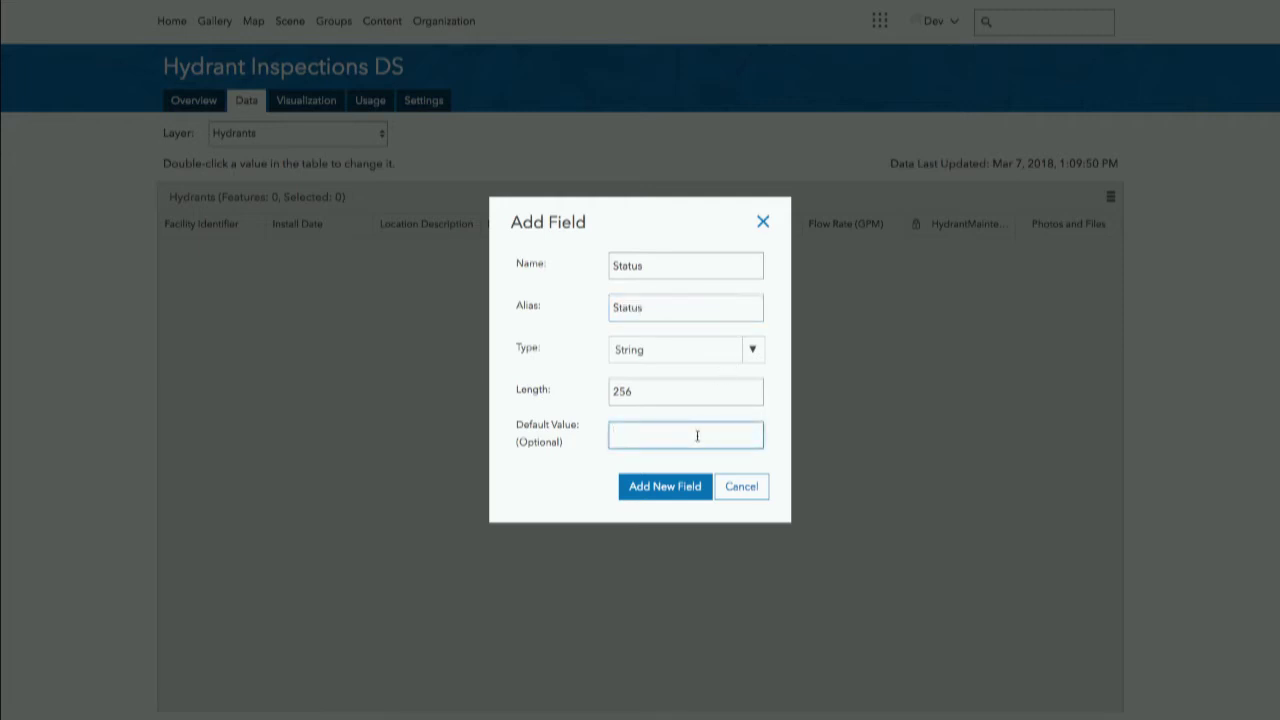
type("AS BUILT")
left_click(663, 490)
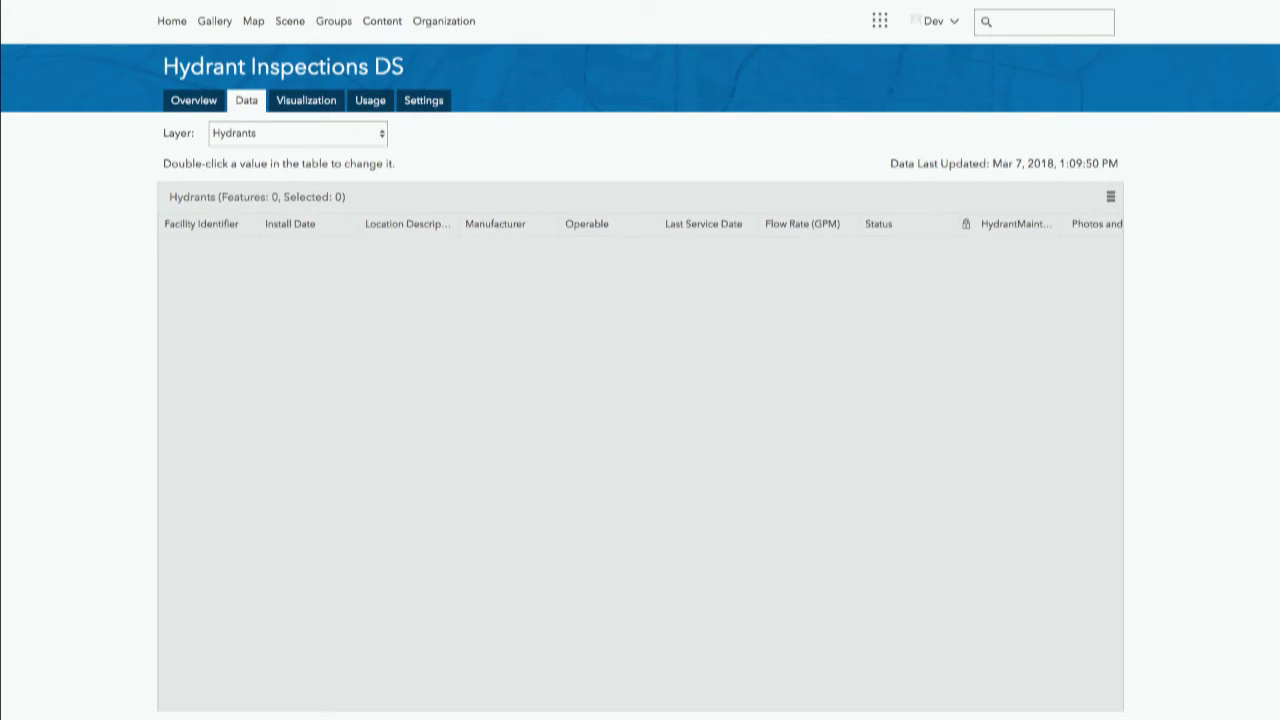
right_click(804, 226)
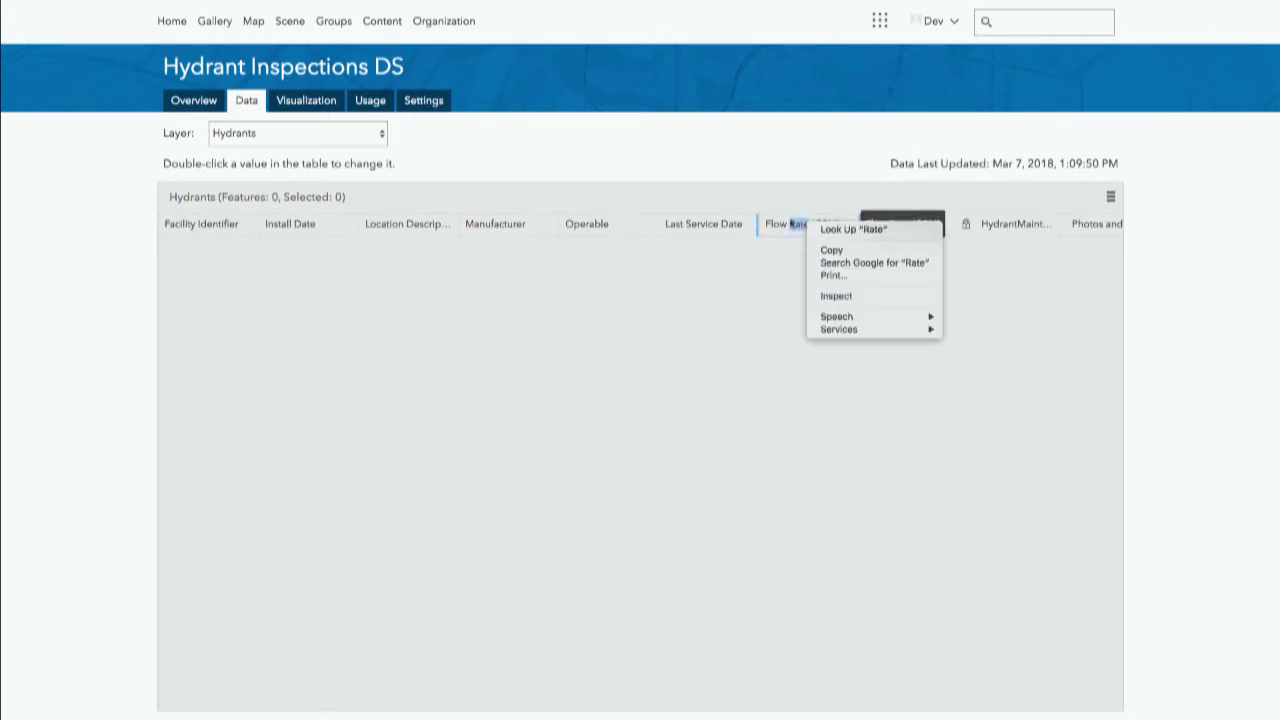
left_click(812, 224)
left_click(822, 228)
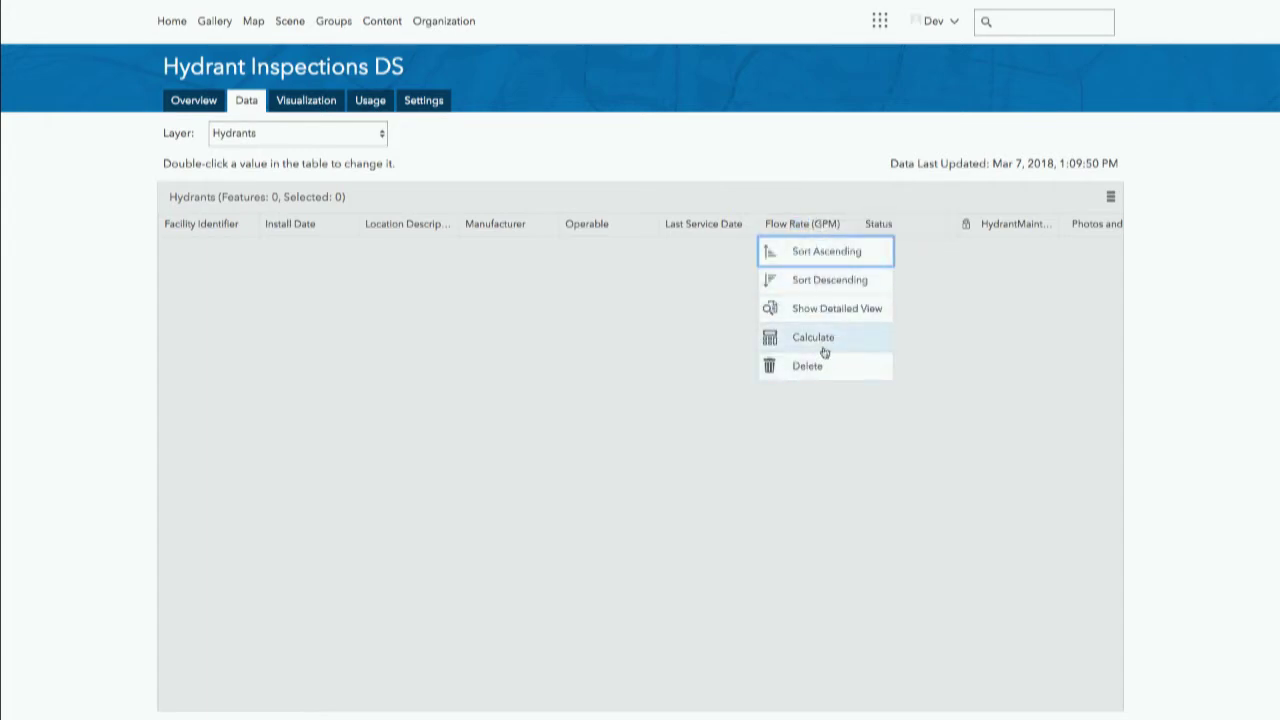
left_click(738, 152)
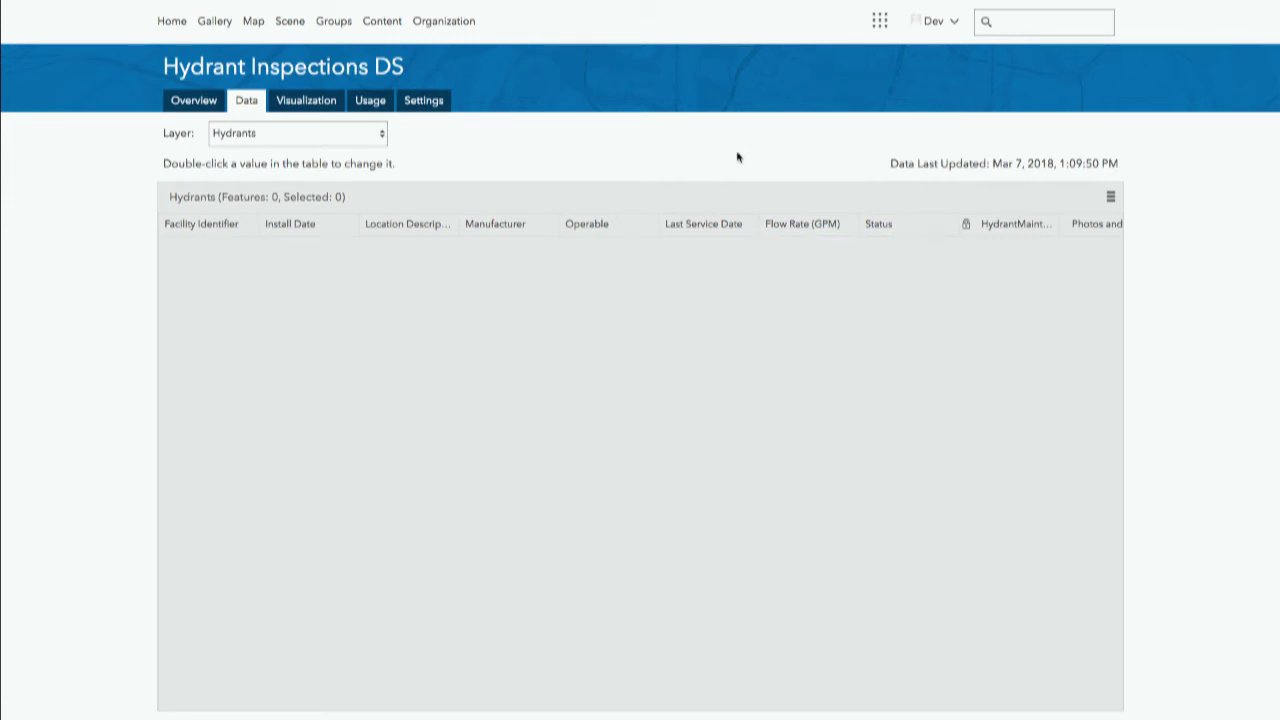
- Review the displayed and editable fields in the Hydrants pop-up, accept the pop-up configuration and save the layer
left_click(317, 103)
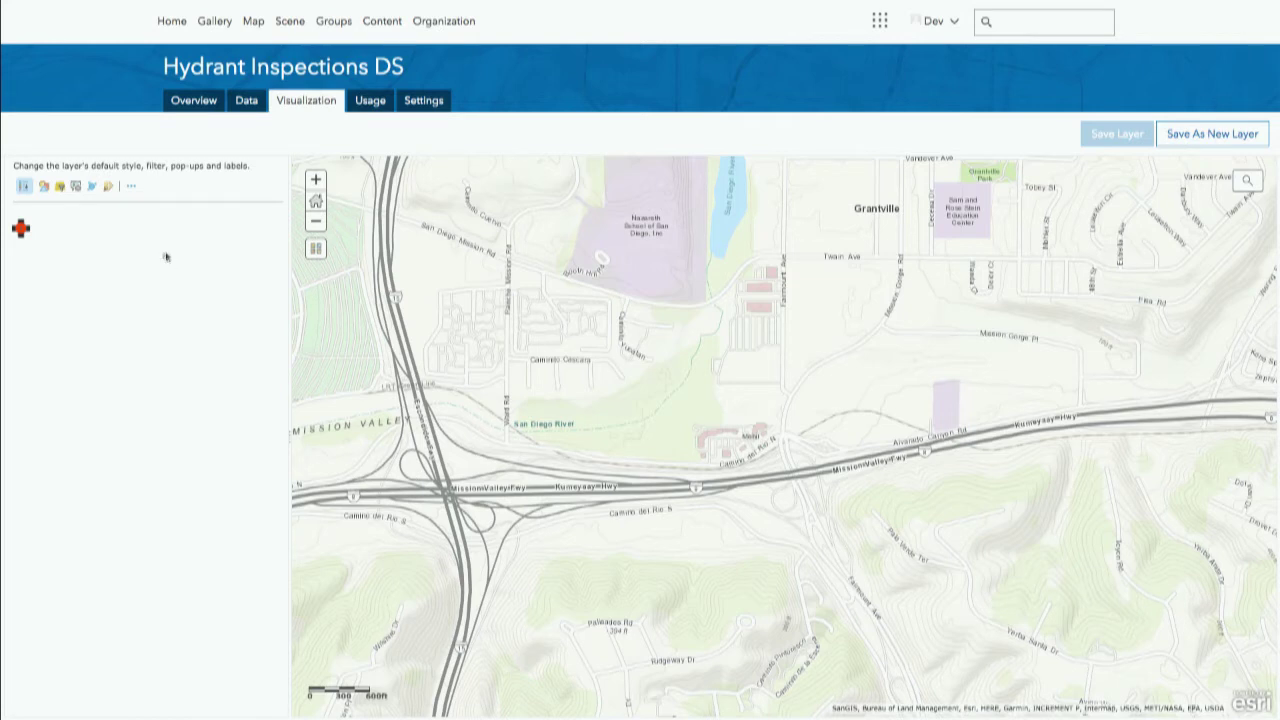
left_click(77, 188)
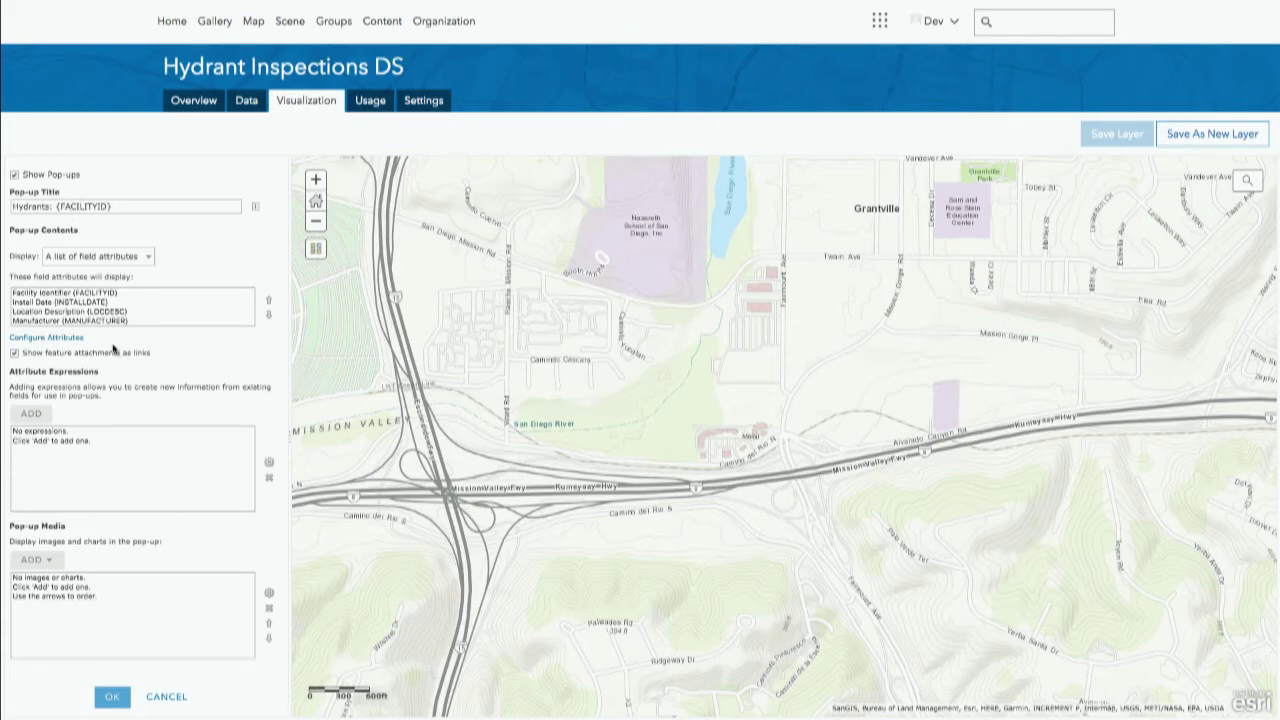
left_click(63, 341)
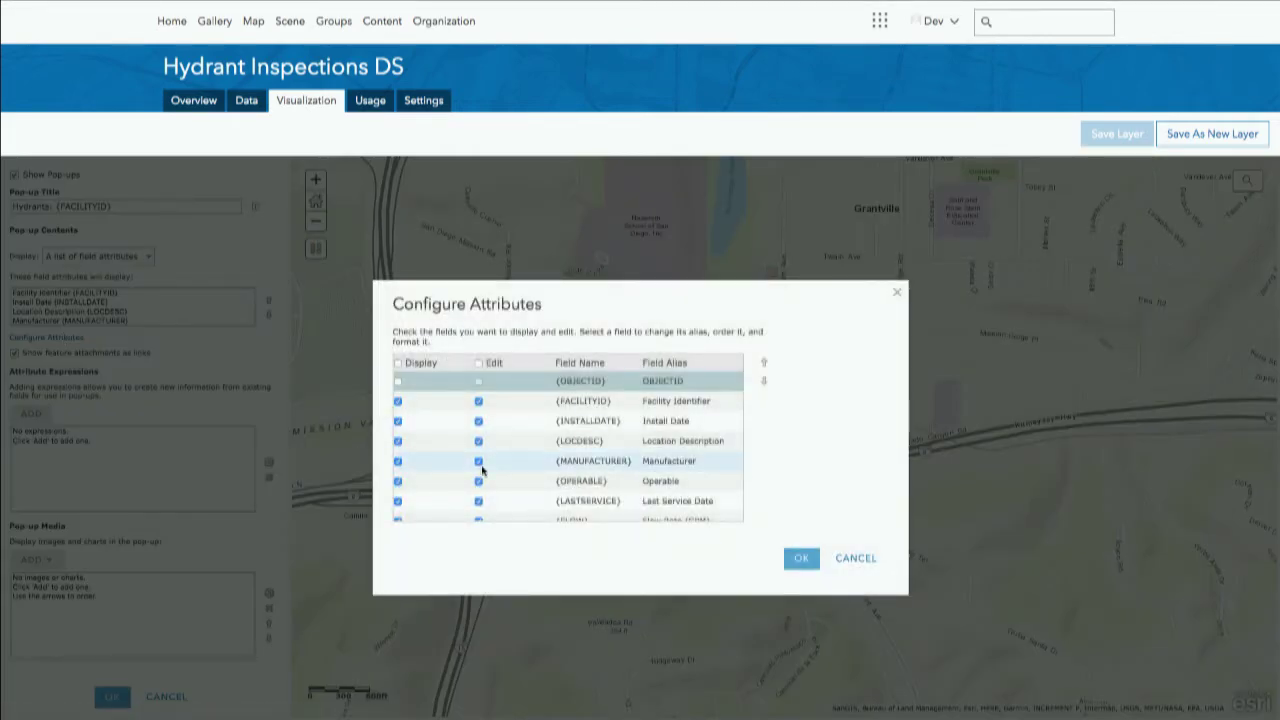
scroll(477, 466, "down", 10)
scroll(475, 464, "up", 6)
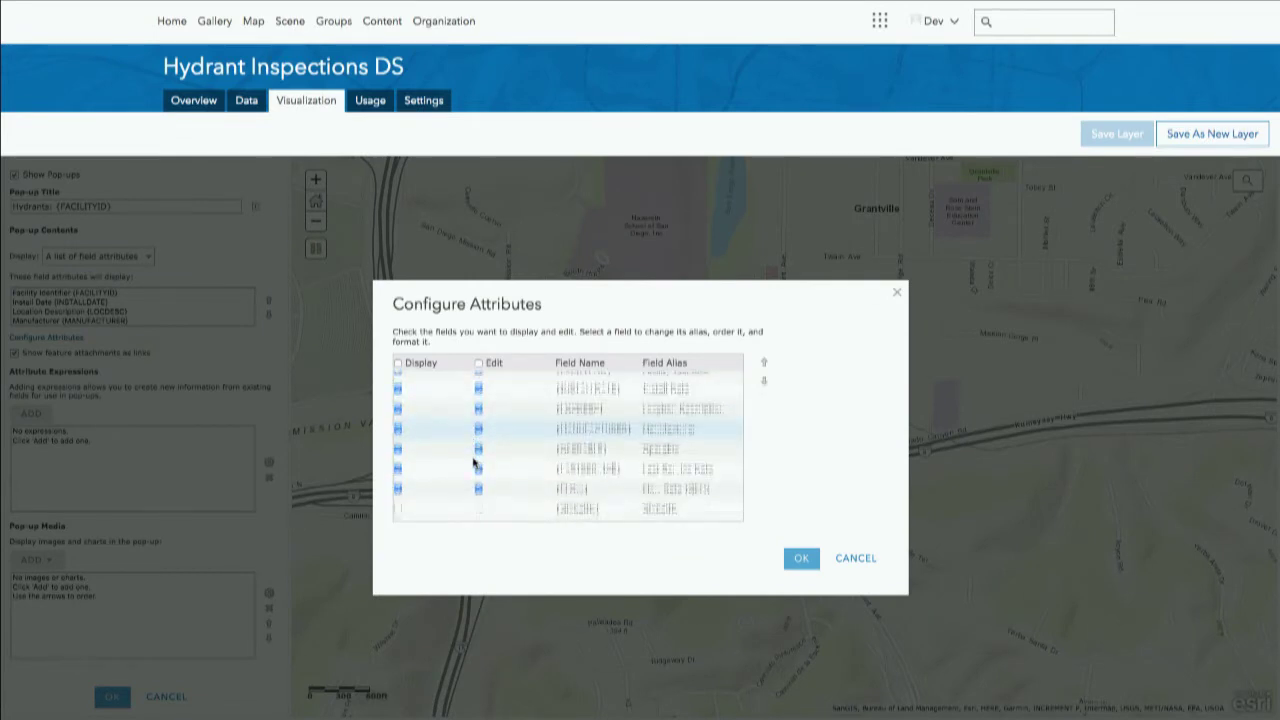
scroll(477, 462, "down", 10)
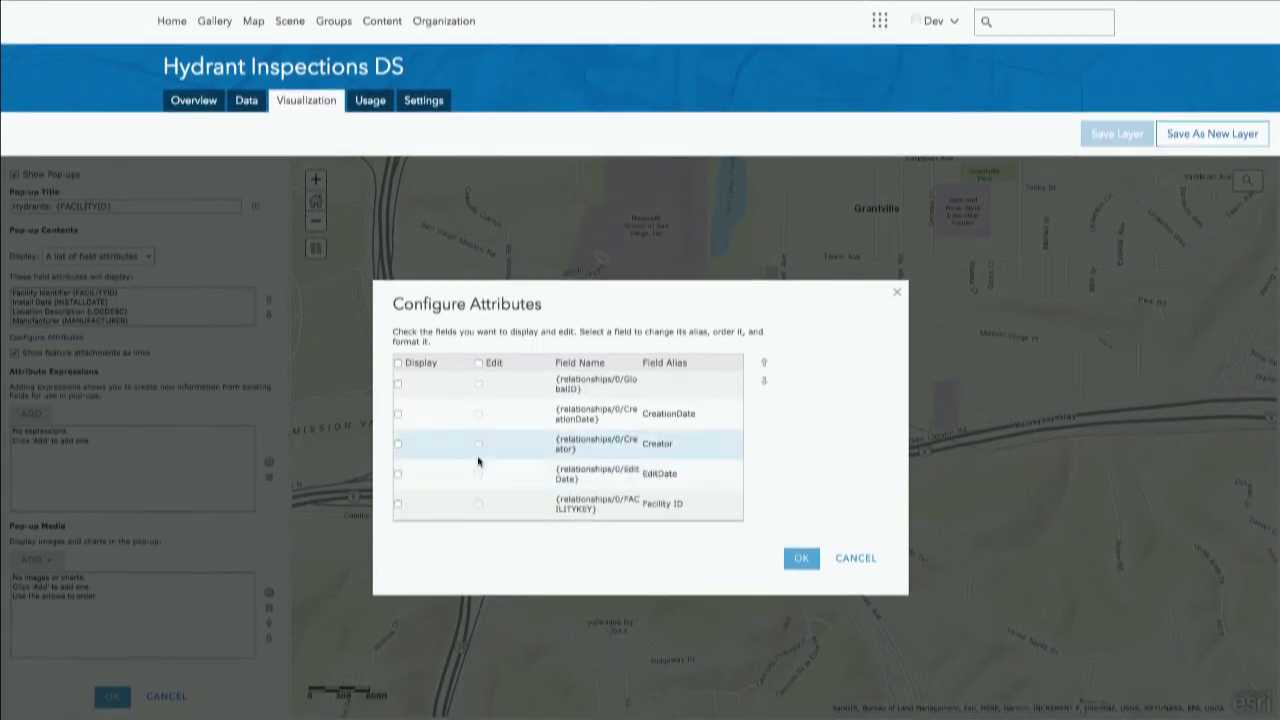
scroll(441, 438, "up", 5)
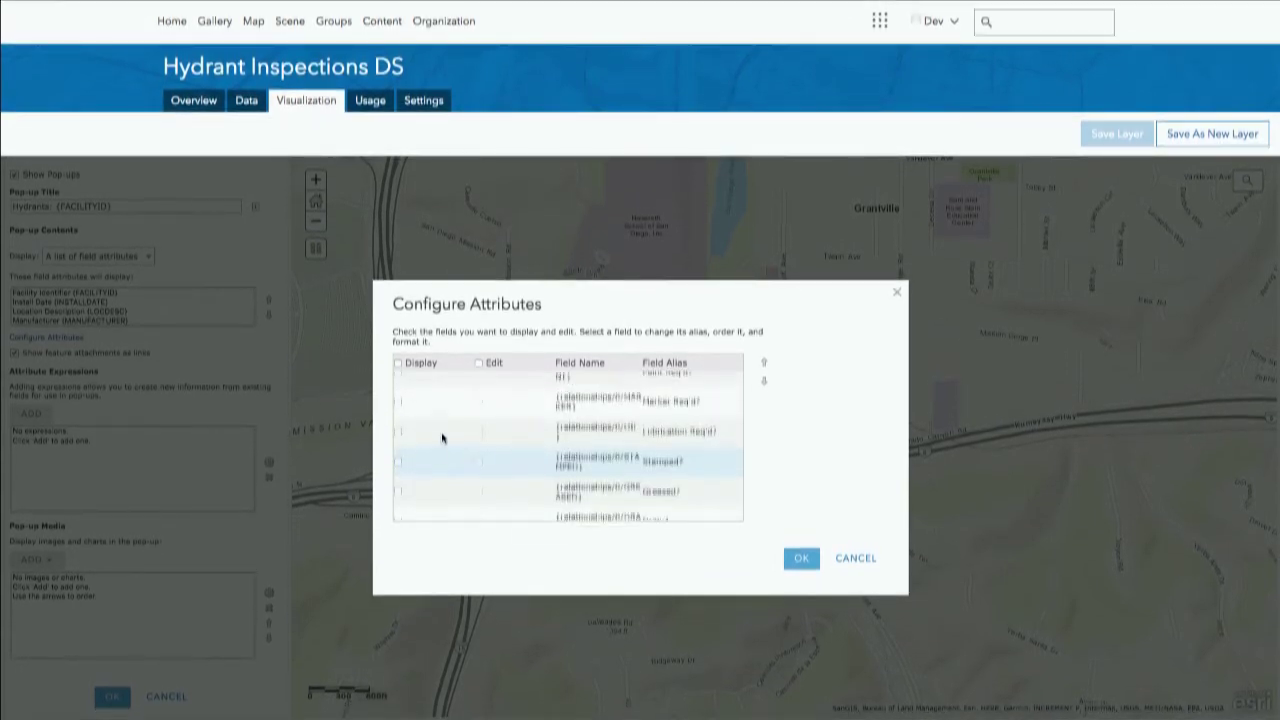
scroll(443, 437, "up", 3)
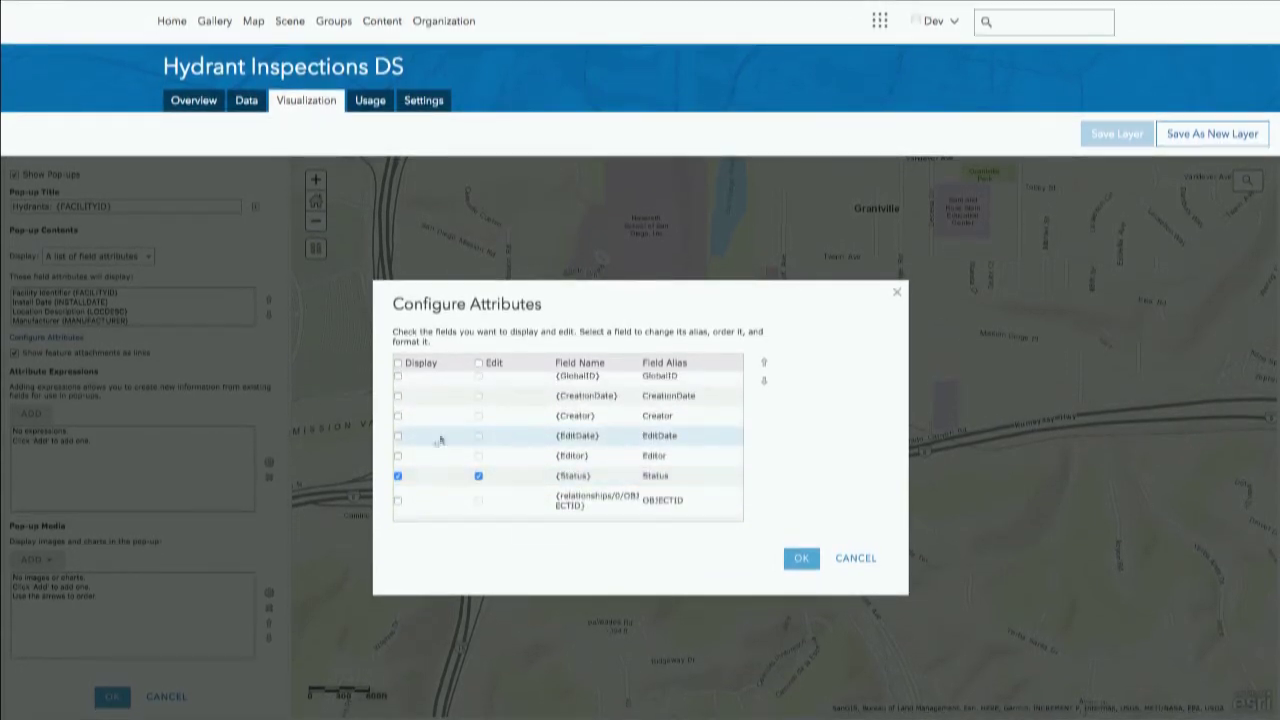
left_click(800, 560)
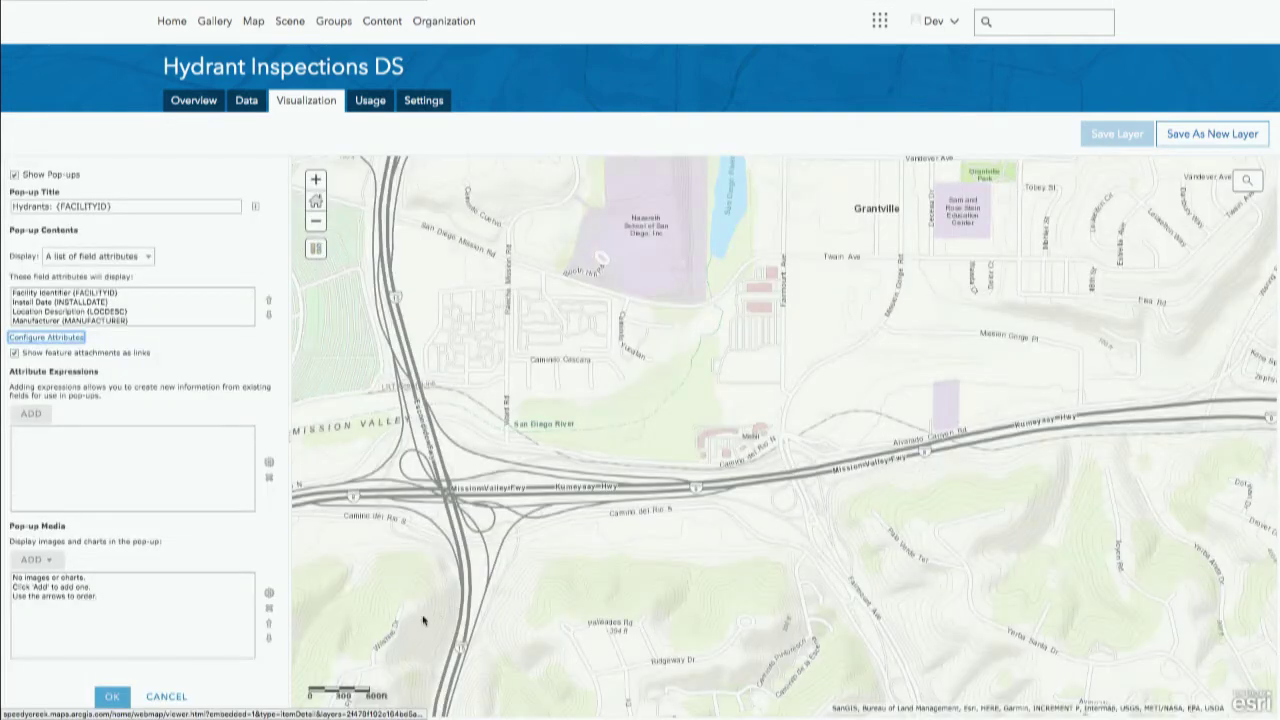
left_click(125, 701)
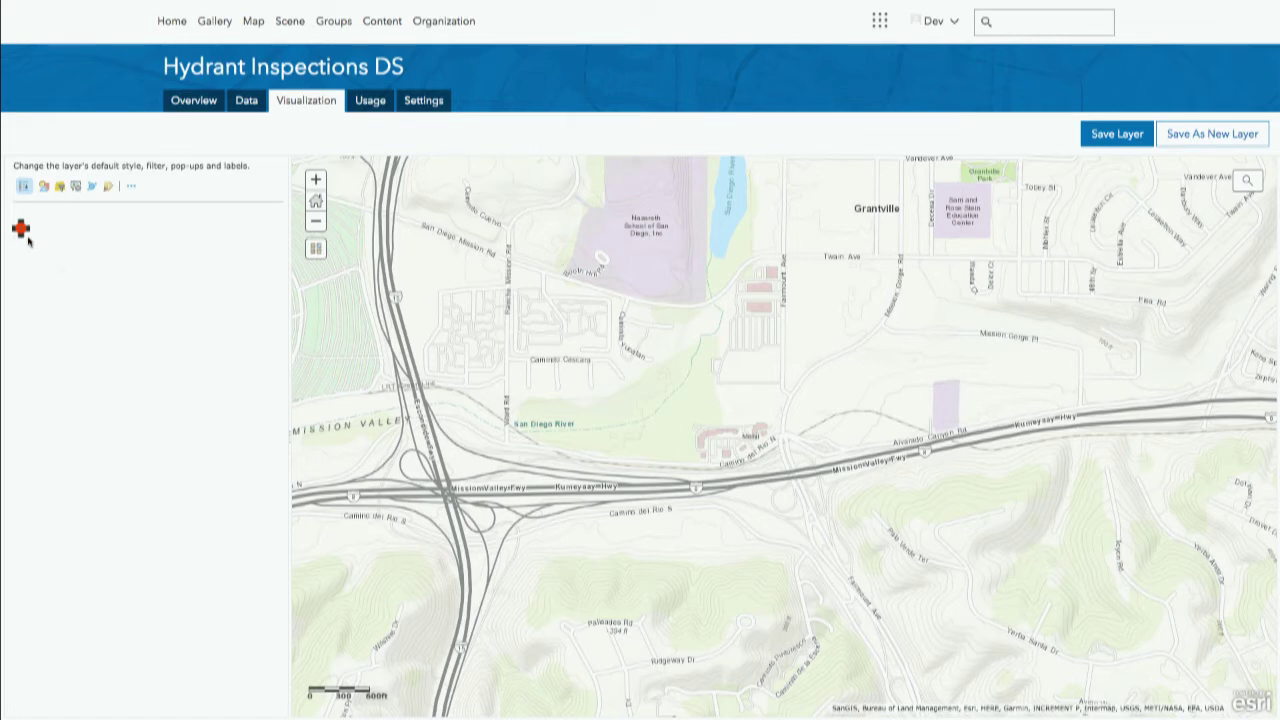
left_click(316, 222)
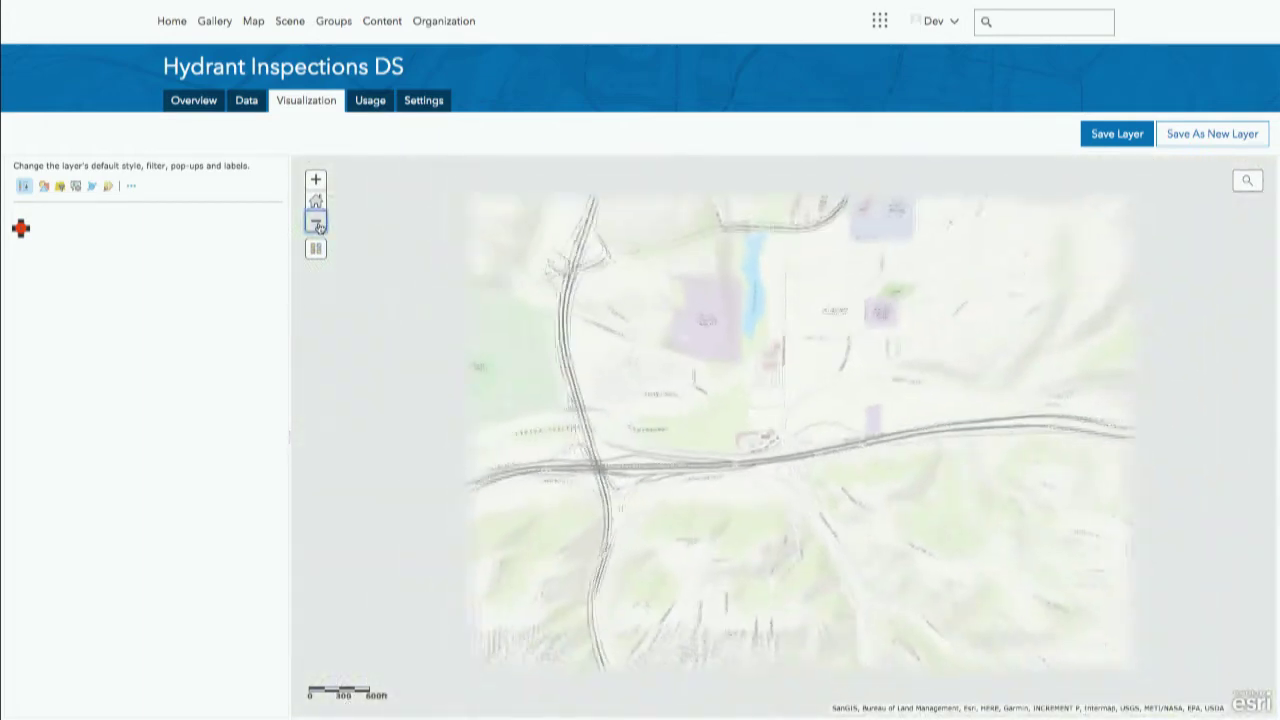
left_click(1117, 140)
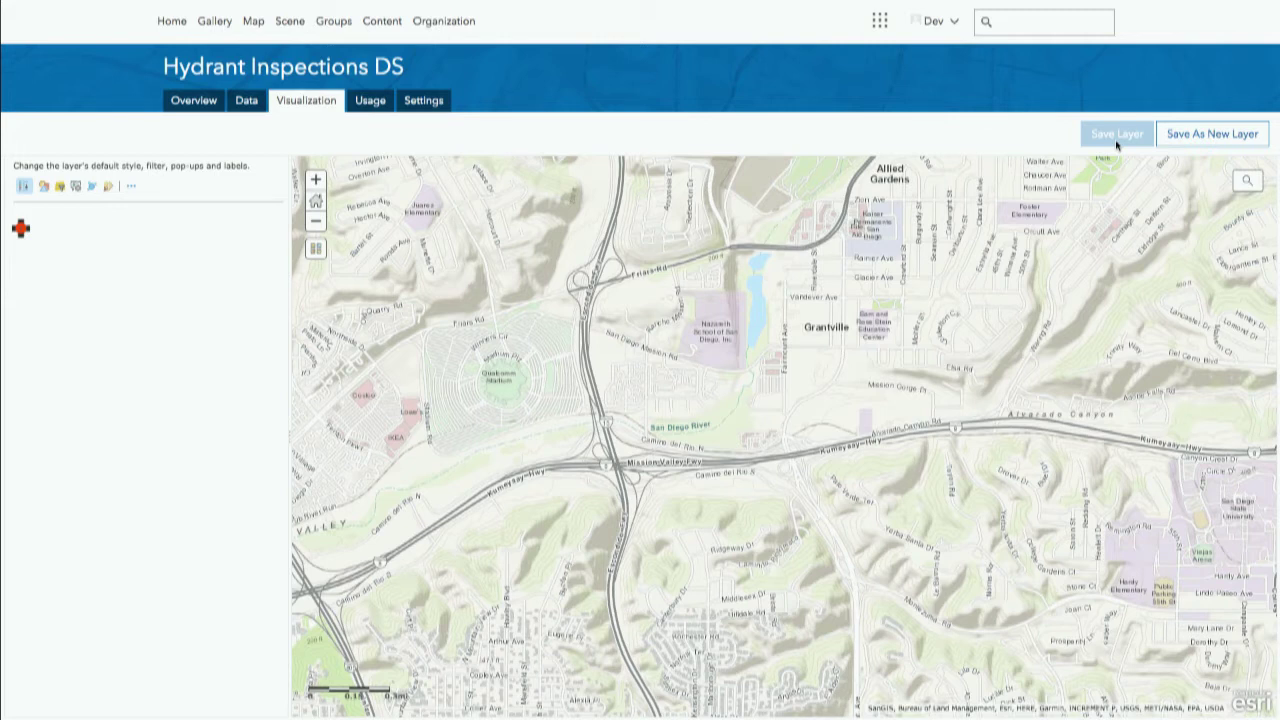
- Review the layer's usage details and its general, editing, sync and export settings
left_click(372, 107)
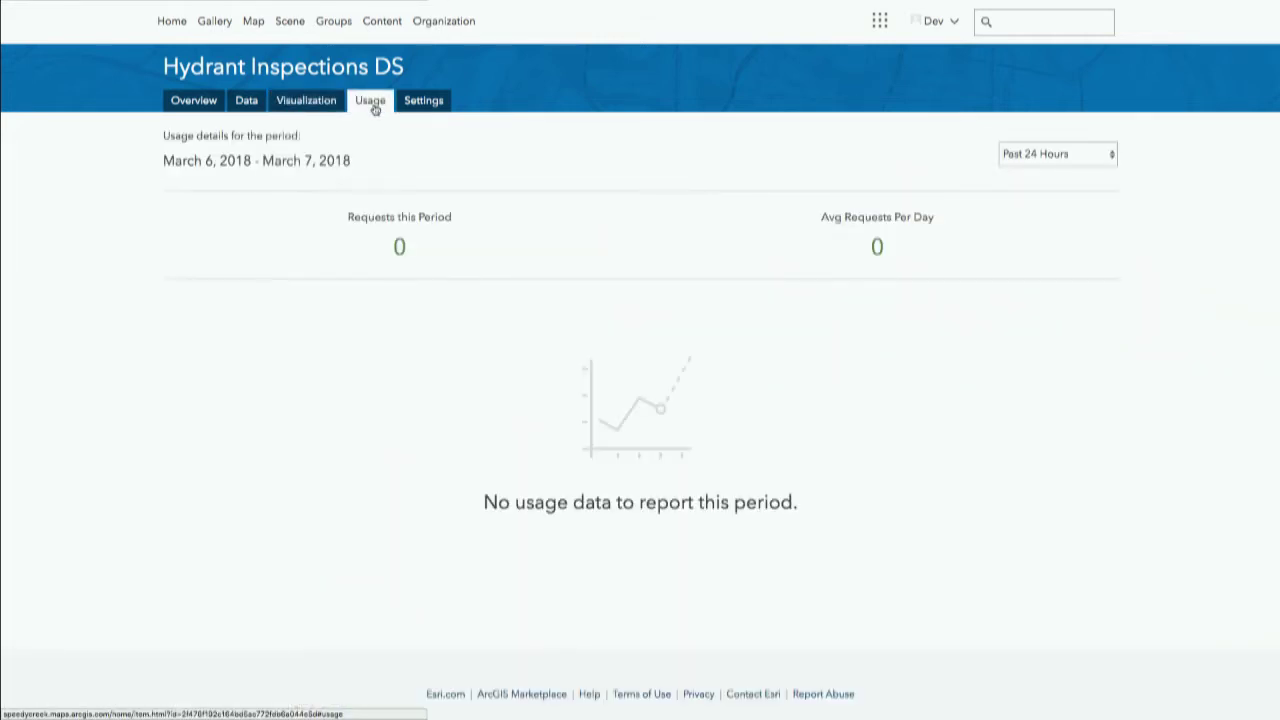
left_click(421, 104)
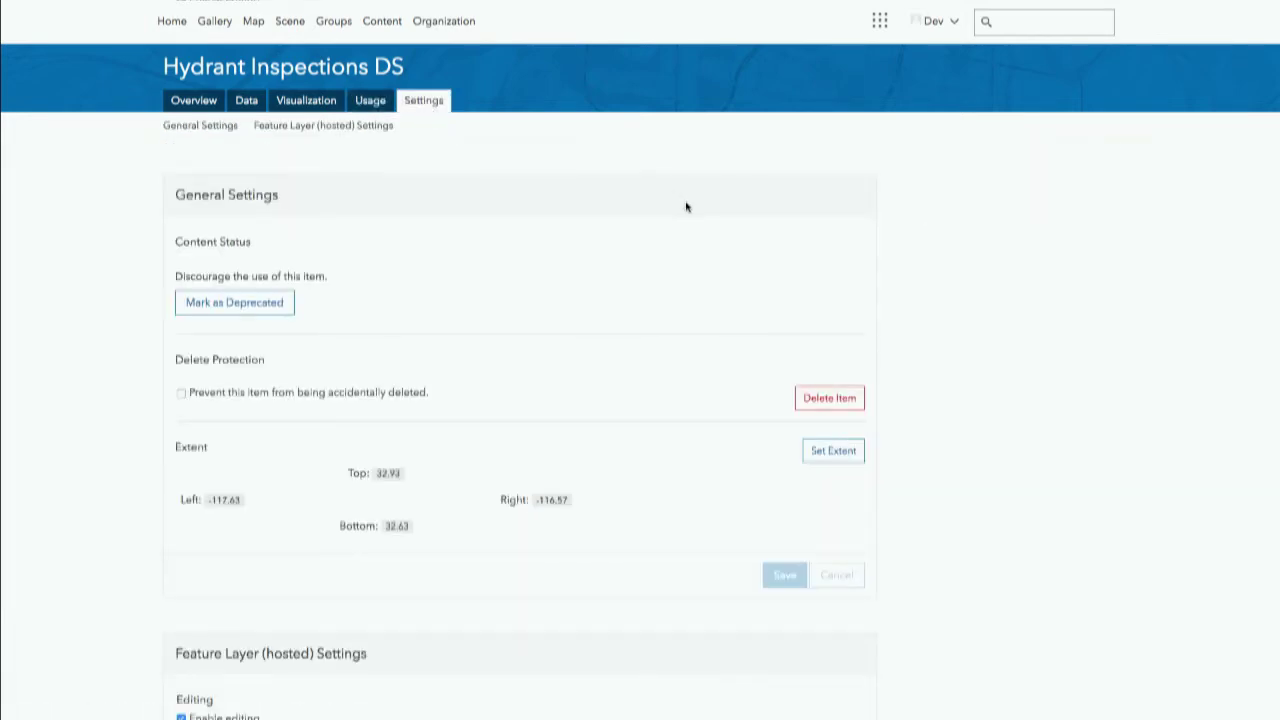
scroll(685, 207, "down", 5)
scroll(685, 207, "down", 3)
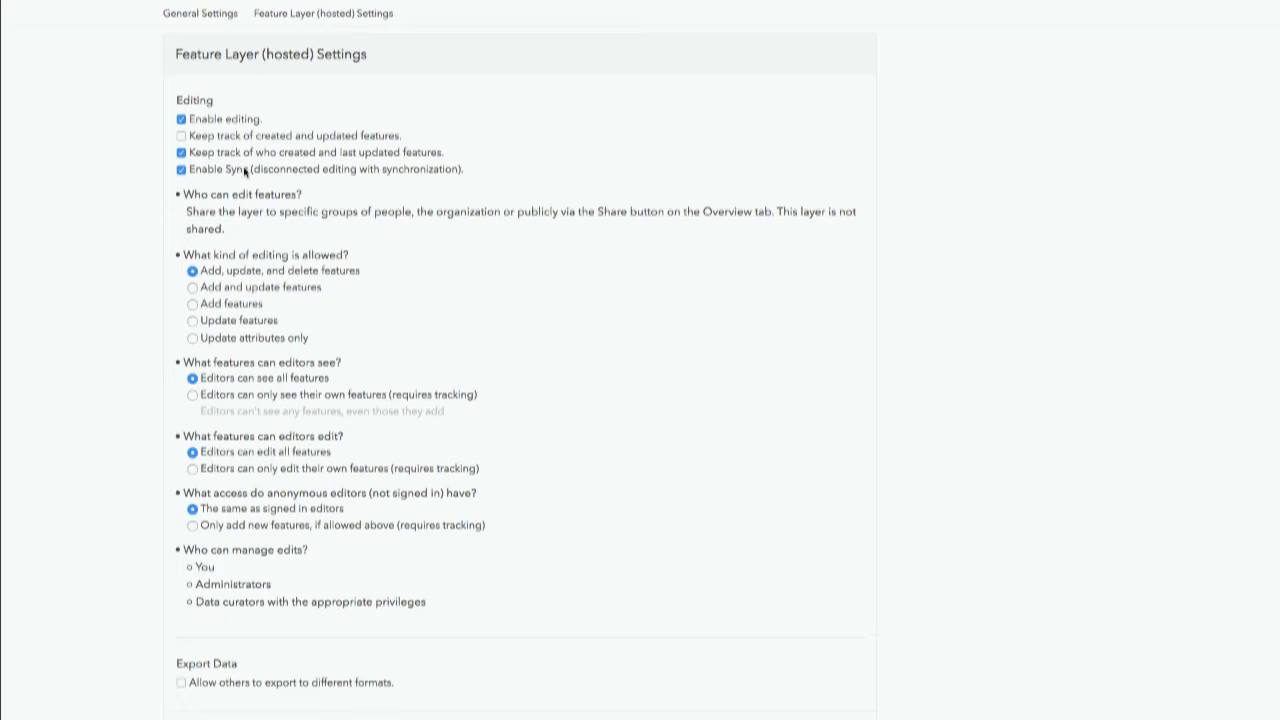
scroll(293, 268, "down", 1)
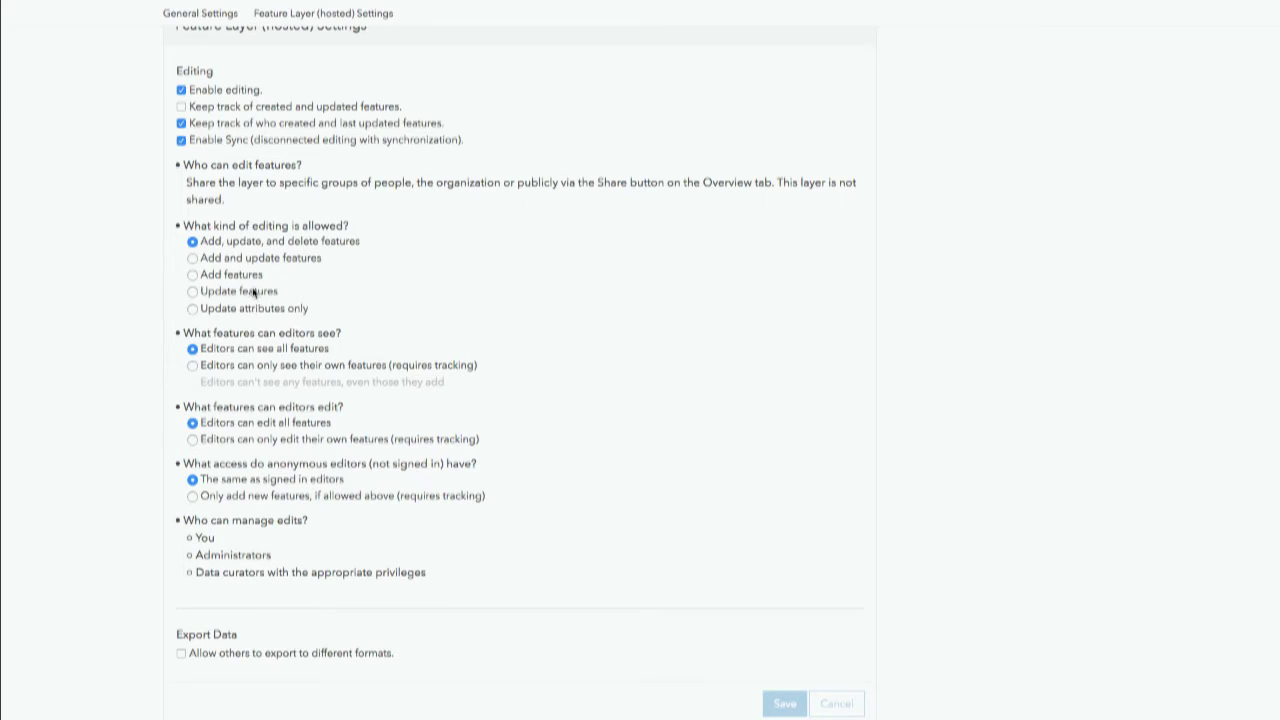
scroll(253, 292, "up", 6)
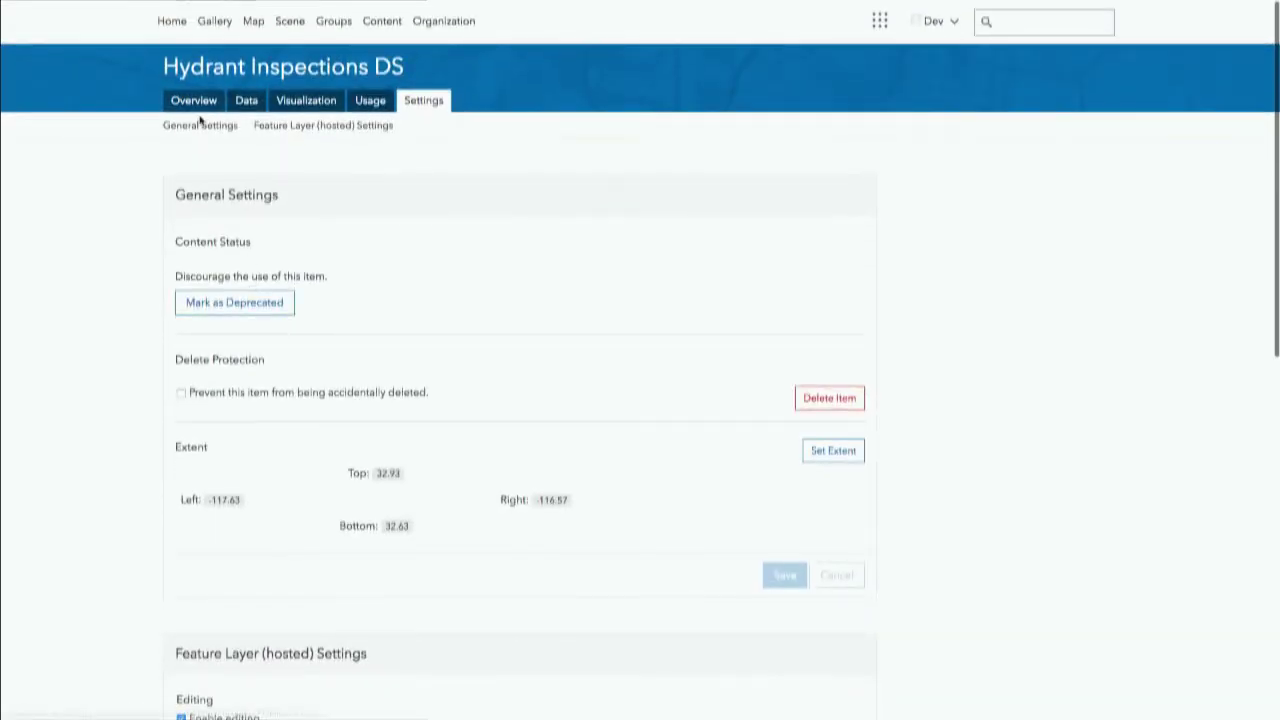
- Add the Hydrant Inspections DS layer to a new map from its item overview
left_click(203, 107)
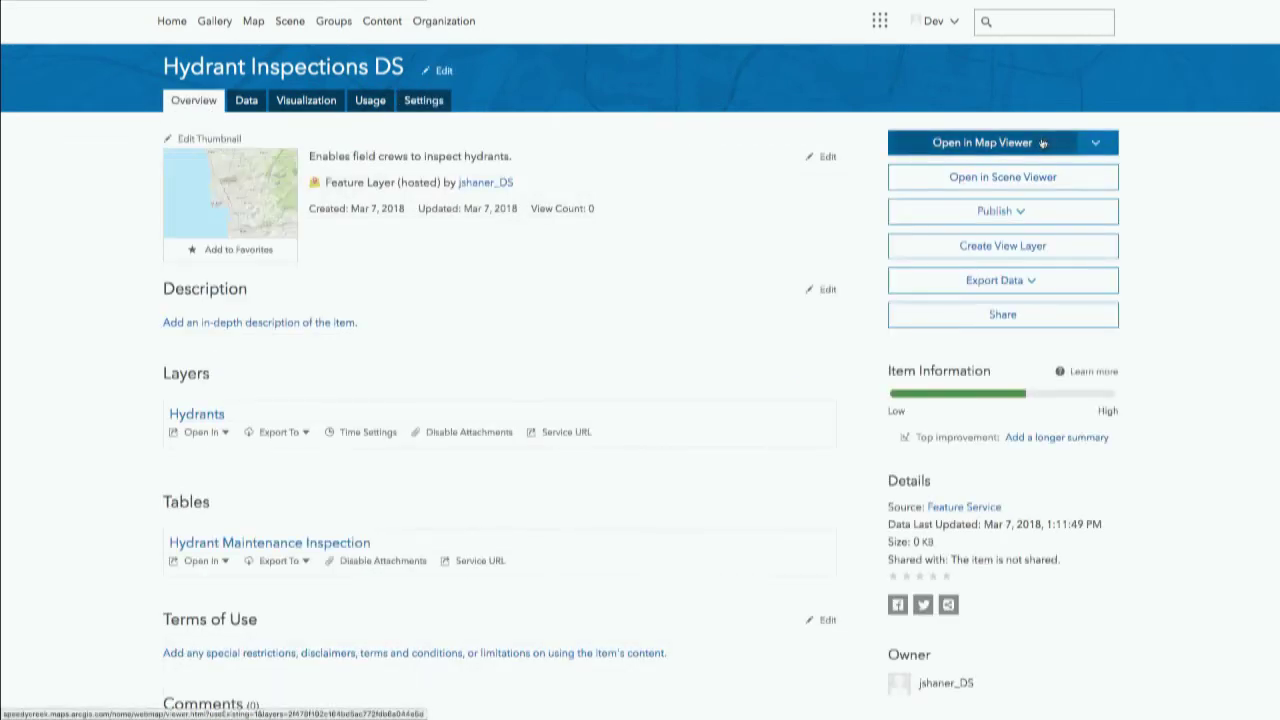
left_click(1107, 145)
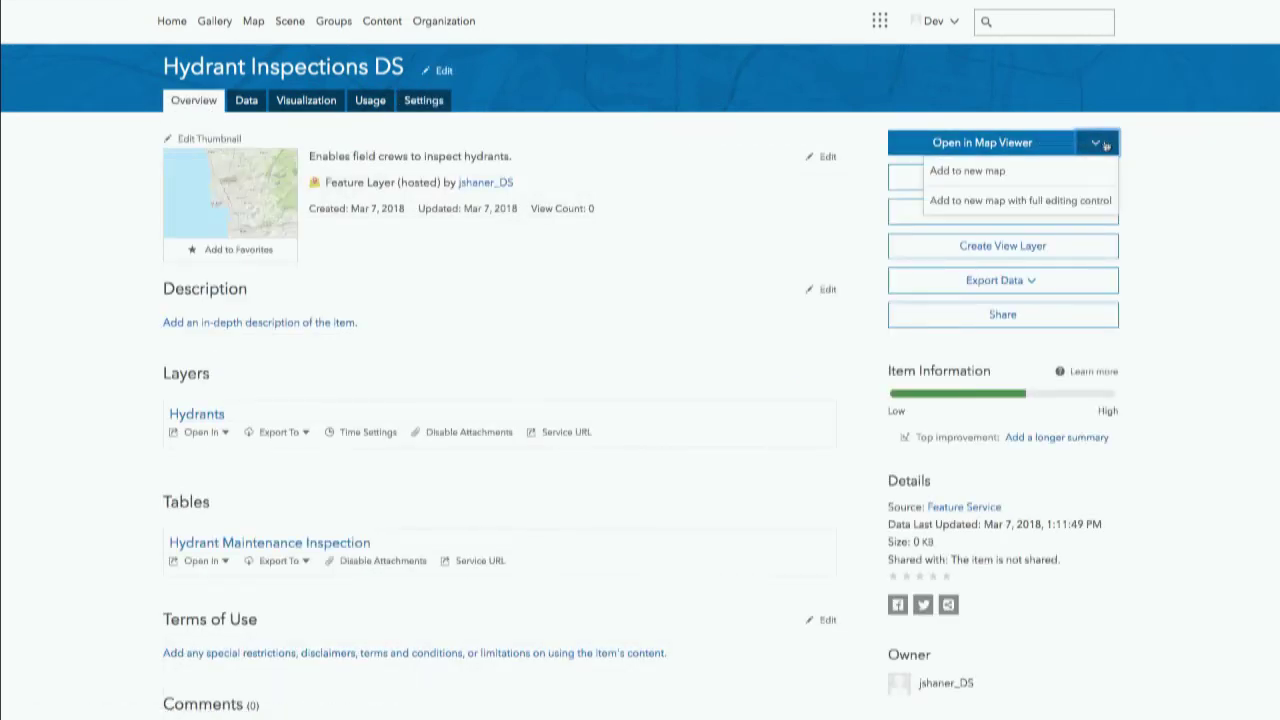
left_click(1052, 179)
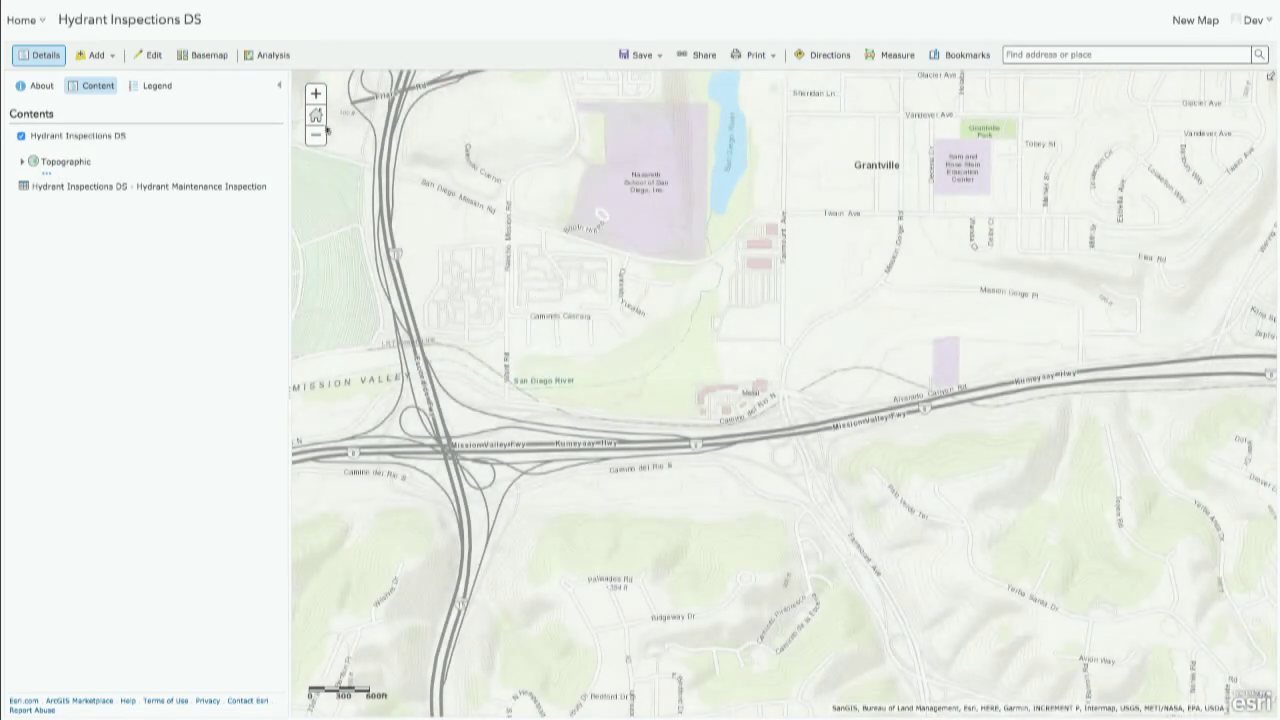
- Save the web map with a San Diego area extent, the title "Hydrant DS" and the tag "dsdsfdsa"
left_click(316, 134)
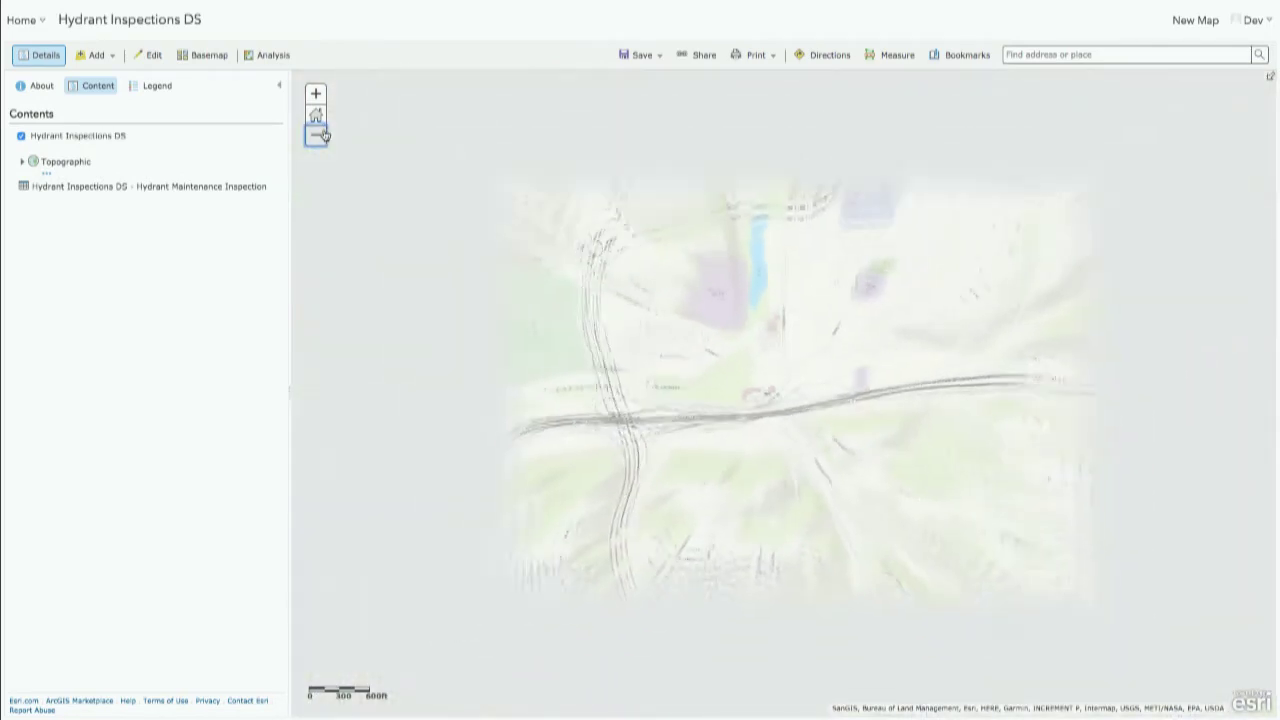
left_click(316, 134)
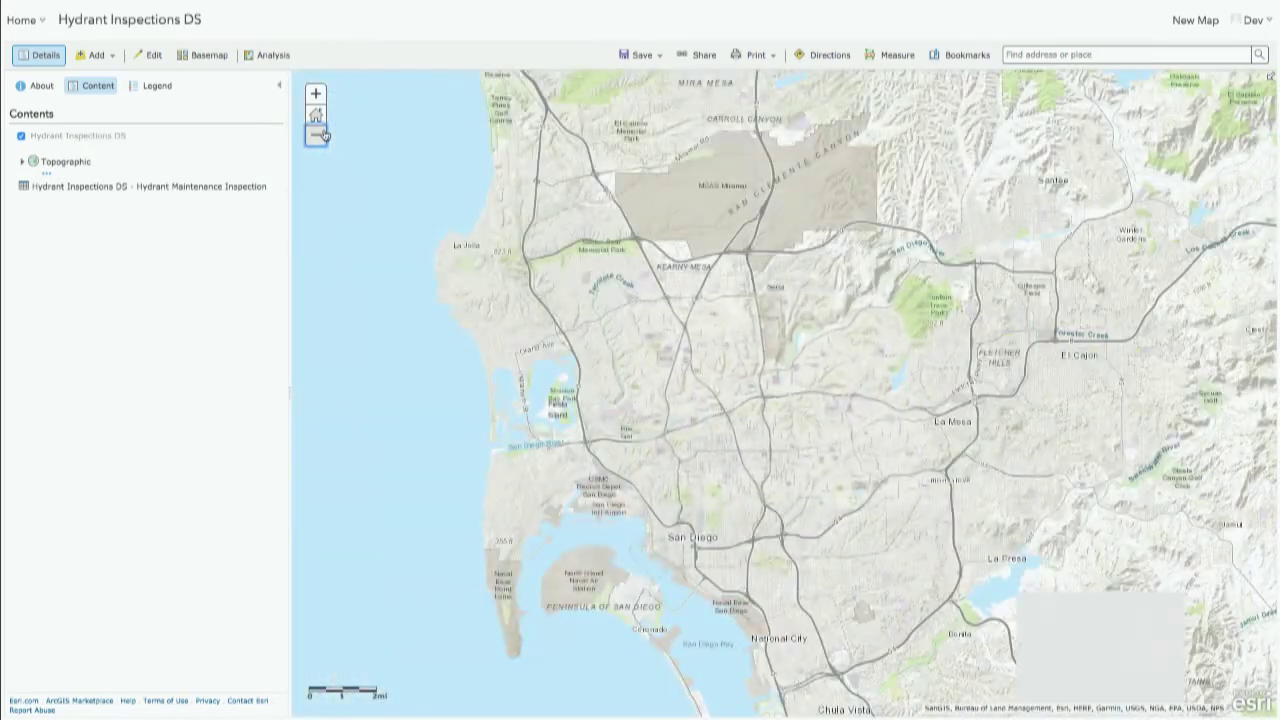
left_click_drag(638, 370, 673, 270)
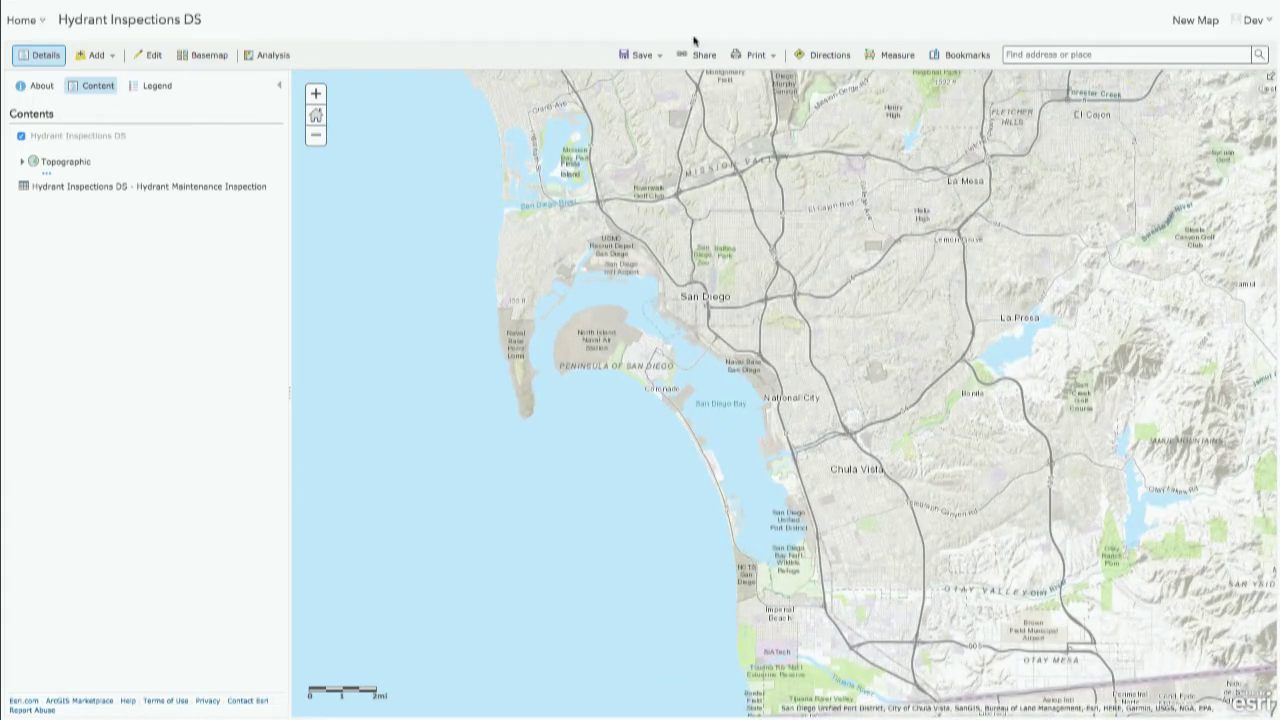
left_click(641, 56)
left_click(632, 77)
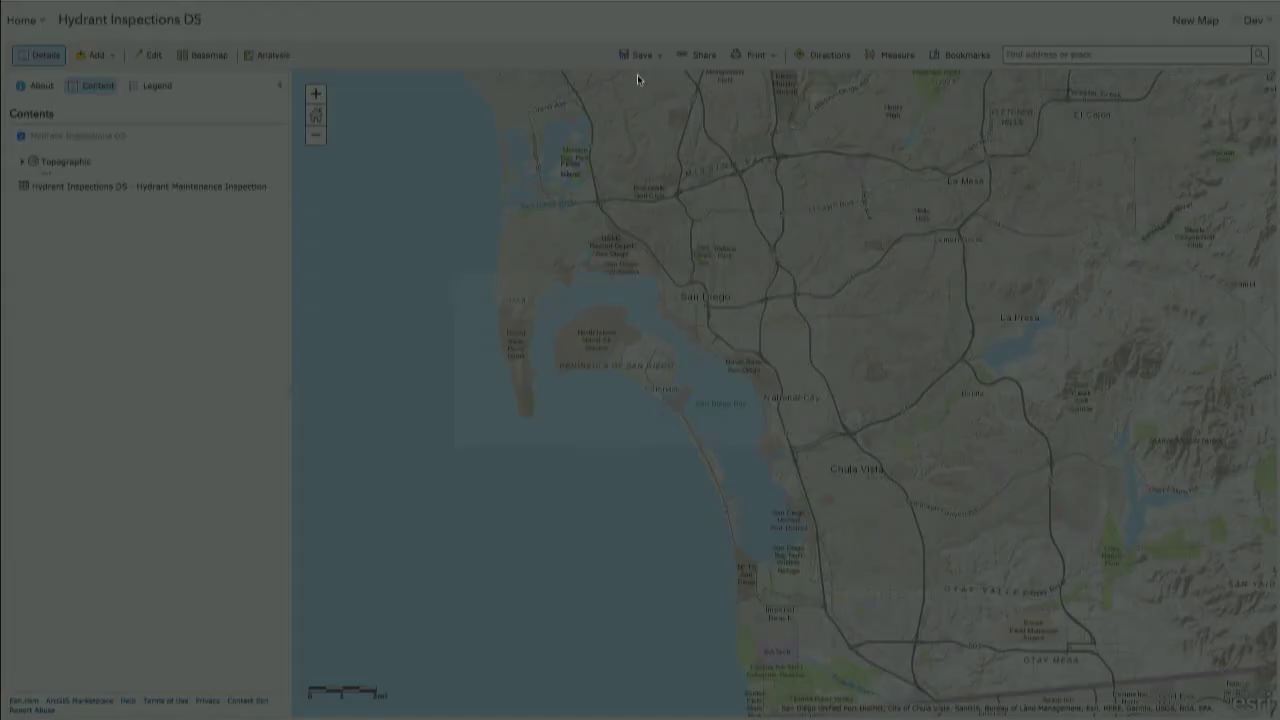
left_click(660, 330)
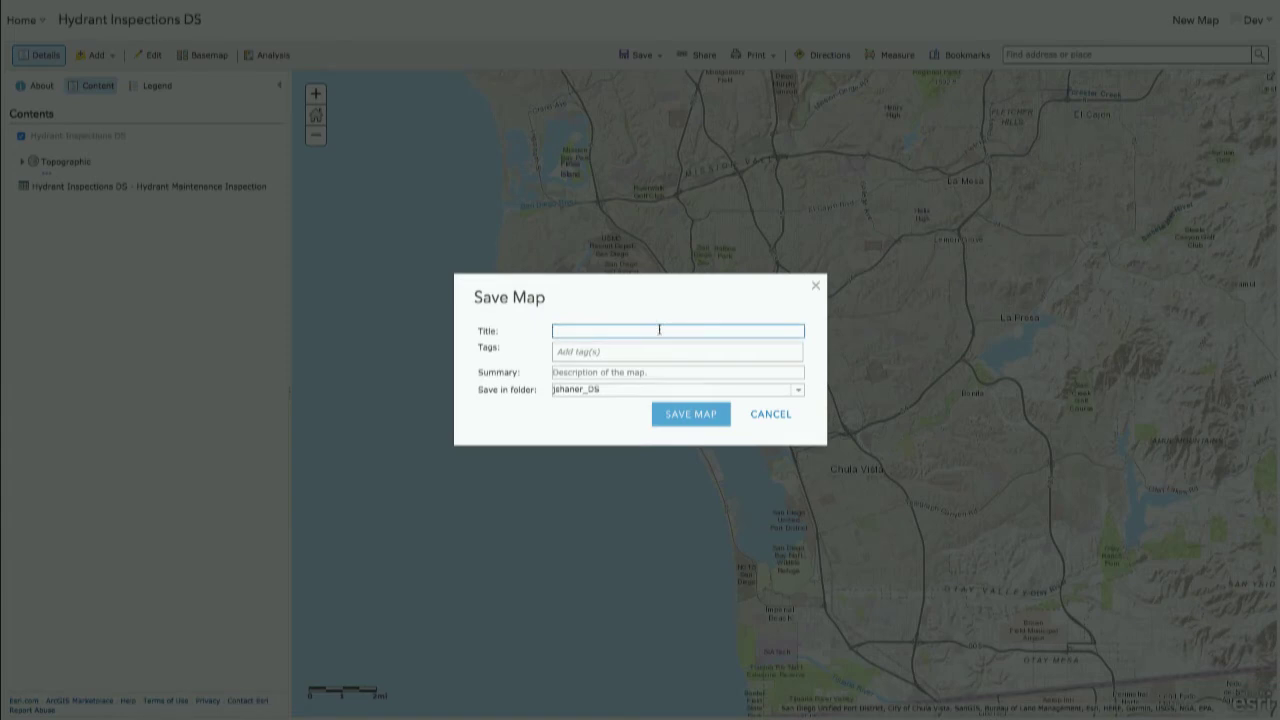
type("Hydrant DS")
left_click(675, 351)
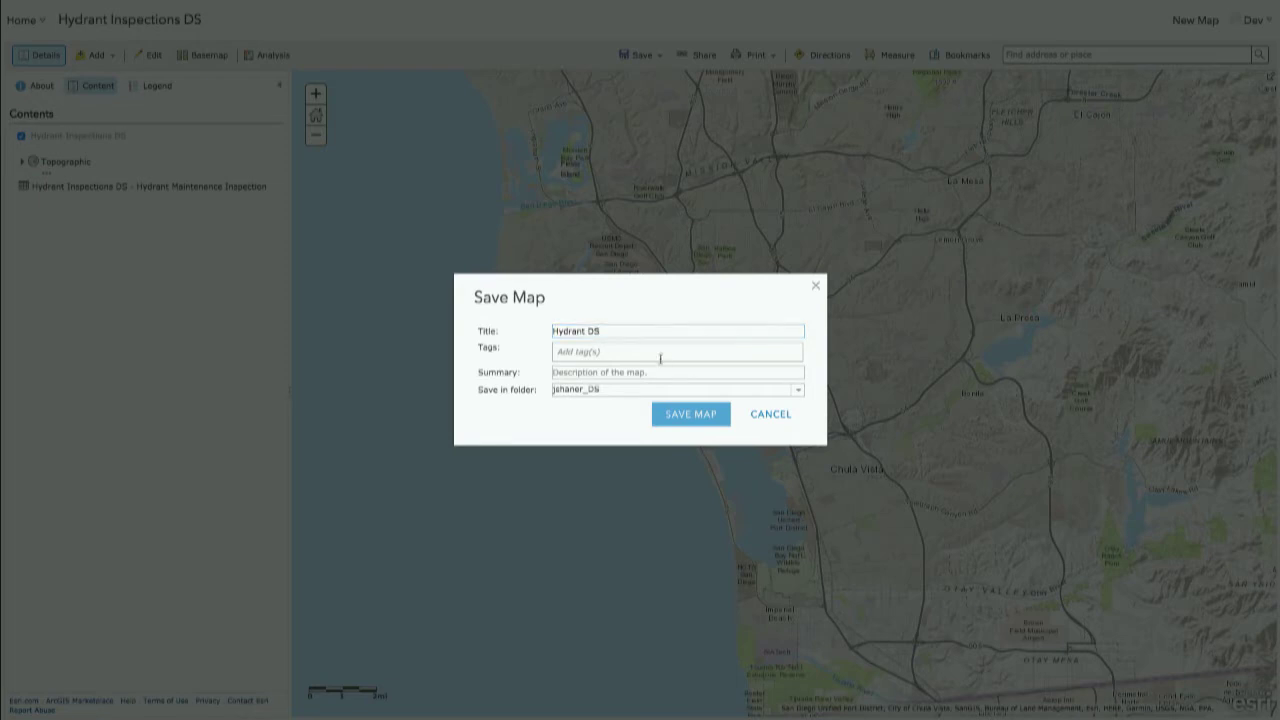
type("ds")
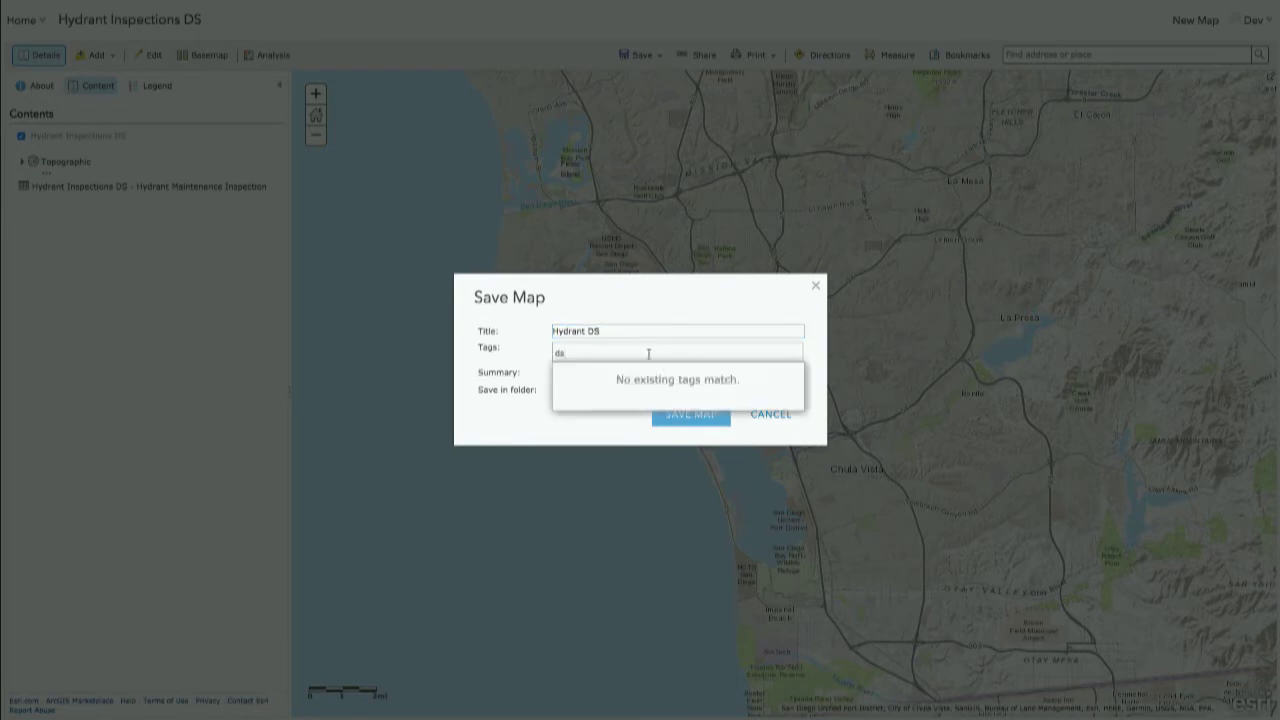
type("dsfdsa")
key("Return")
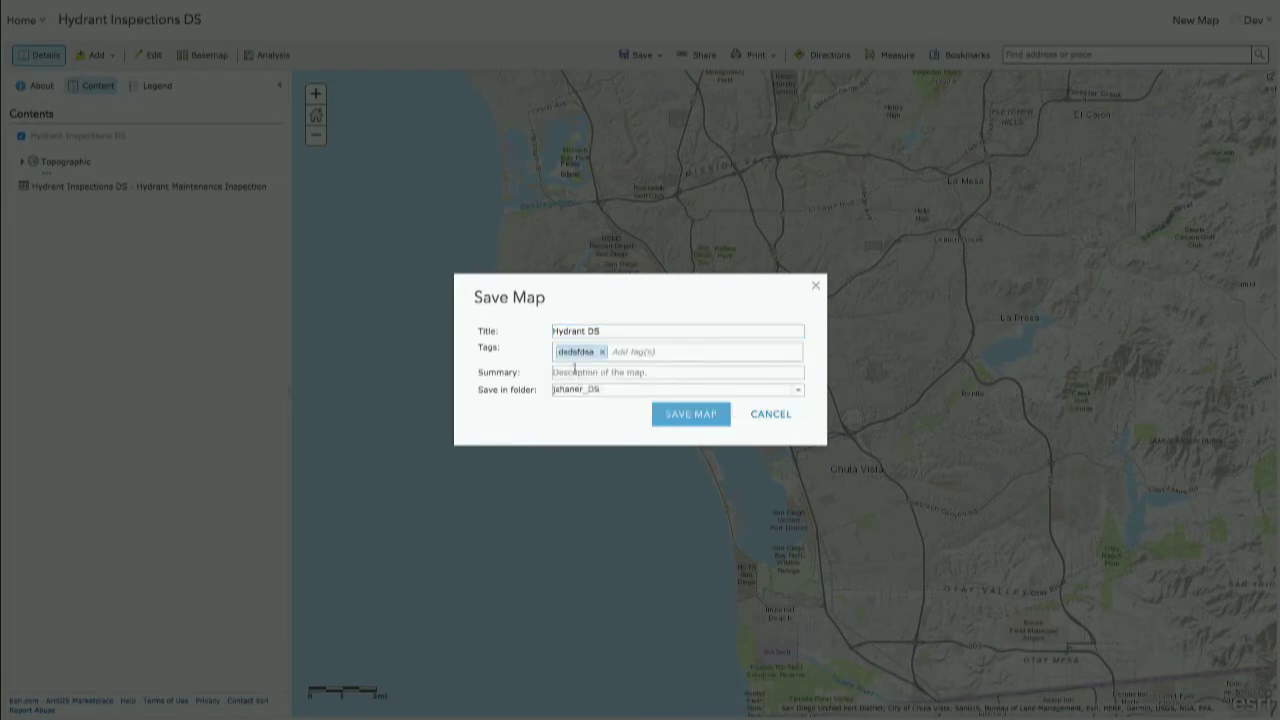
left_click(687, 416)
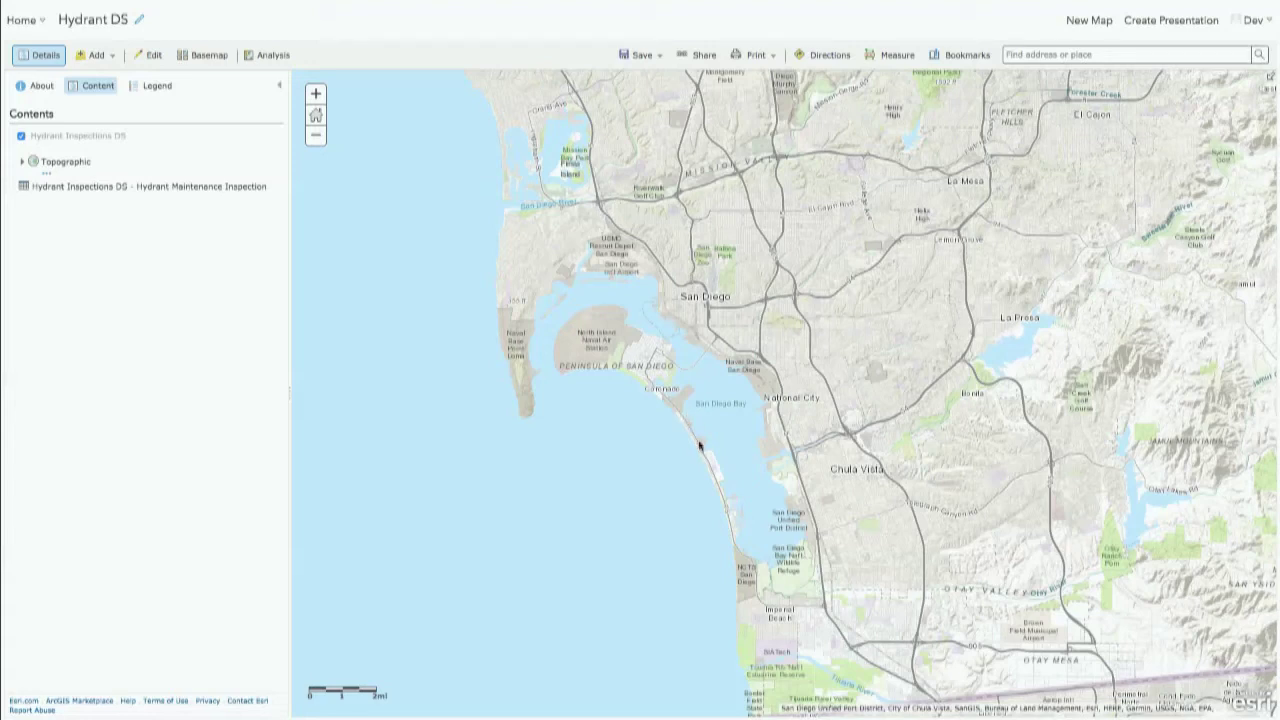
- Exit the browser's full-screen view, switch to Collector on the tablet and open the Hydrant DS map
mouse_move(130, 190)
mouse_move(230, 4)
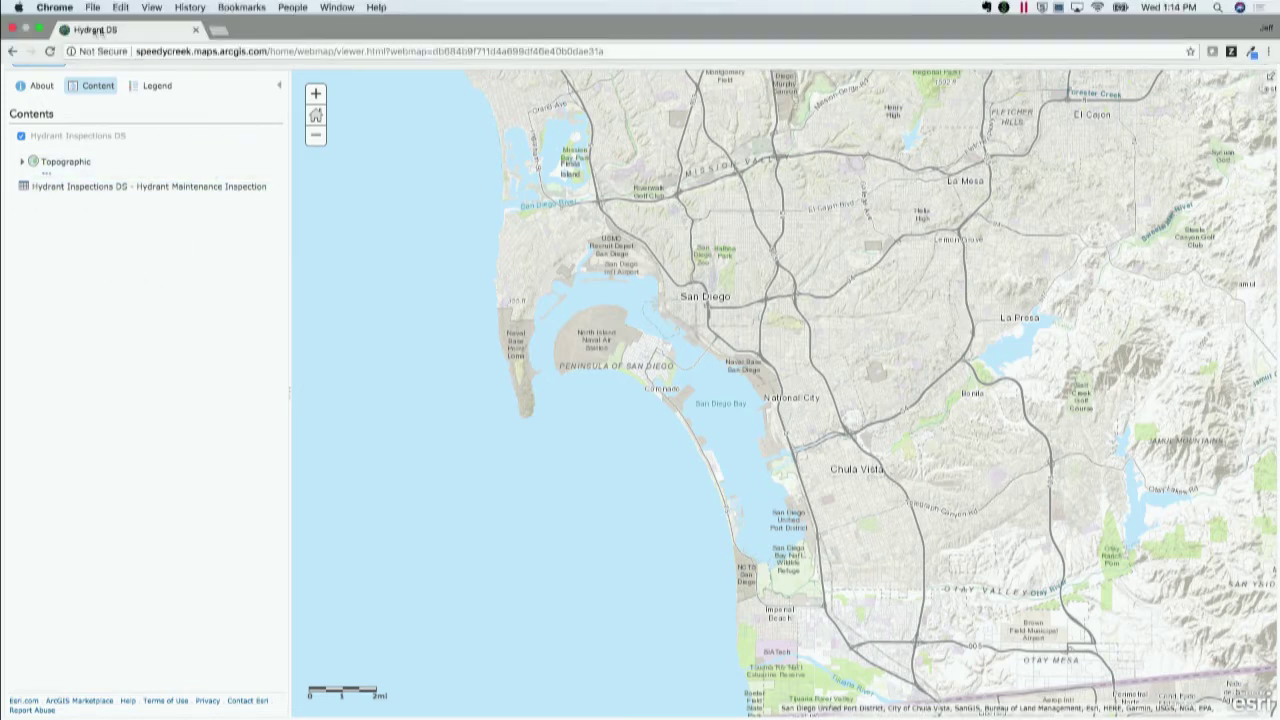
left_click(37, 29)
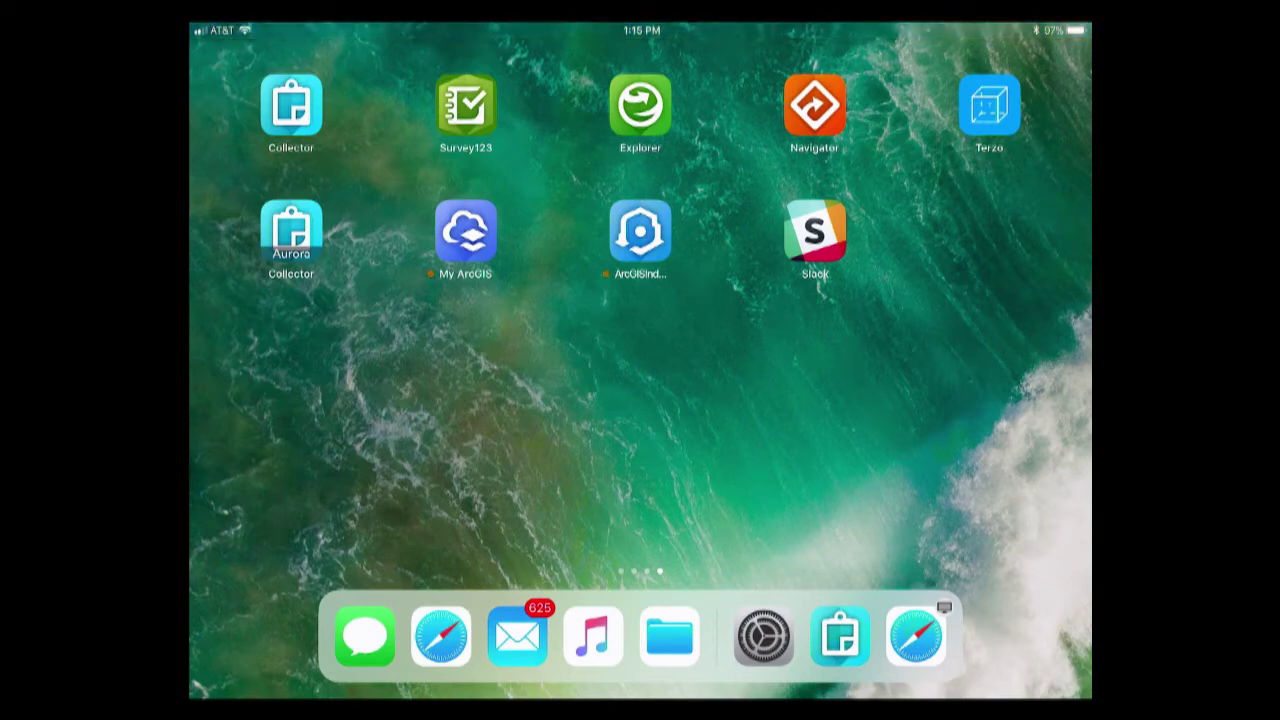
left_click(291, 104)
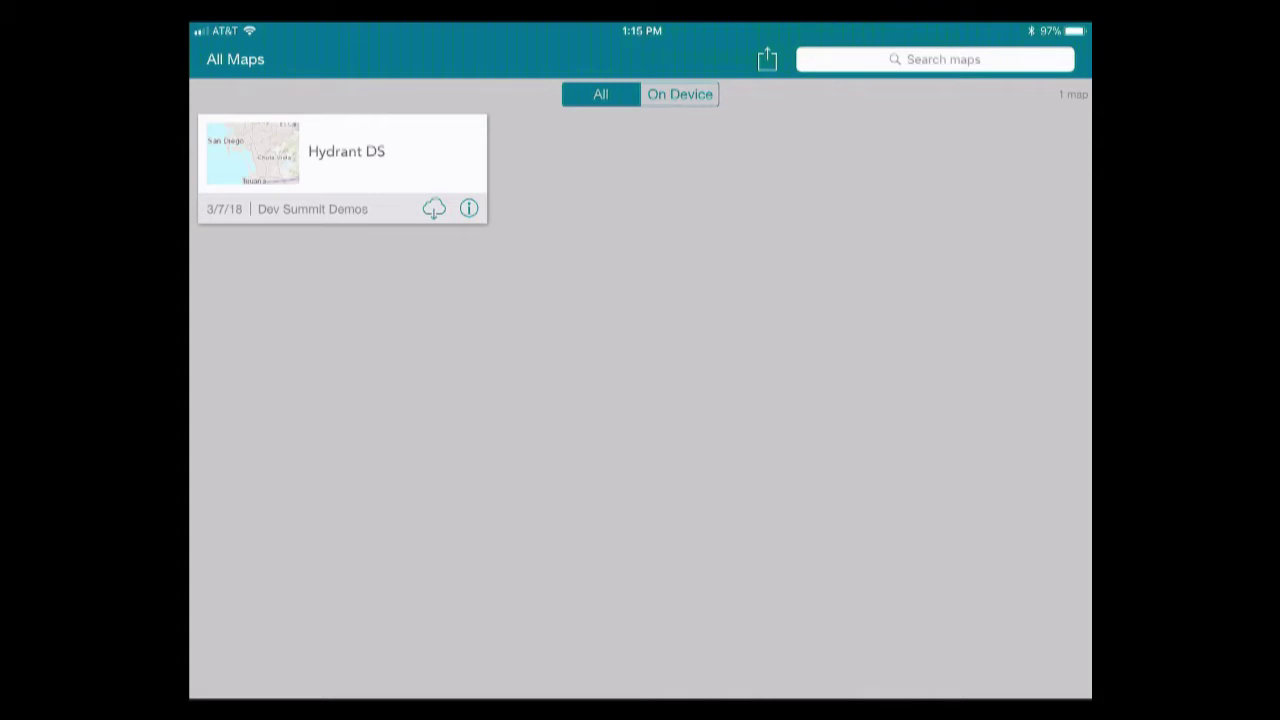
left_click(252, 152)
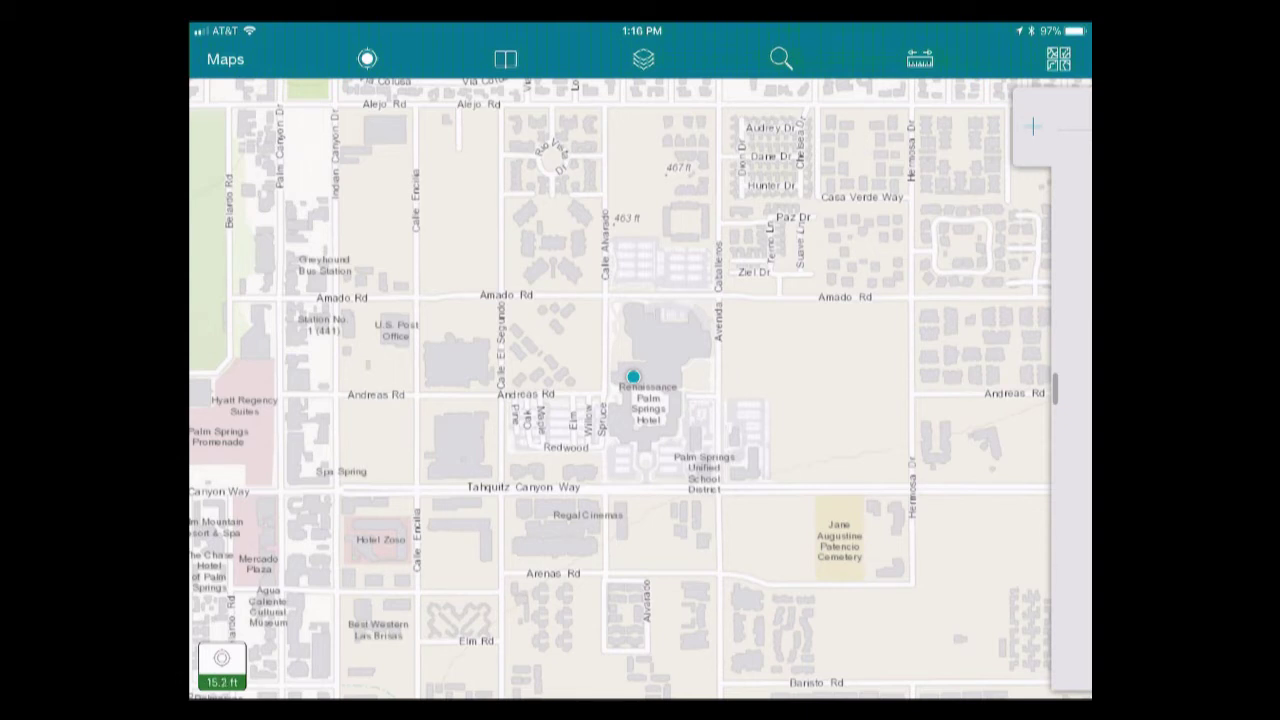
- Go to the Default Map Extent bookmark and start collecting a Hydrants feature at a street location just north of Point Loma High
left_click(506, 59)
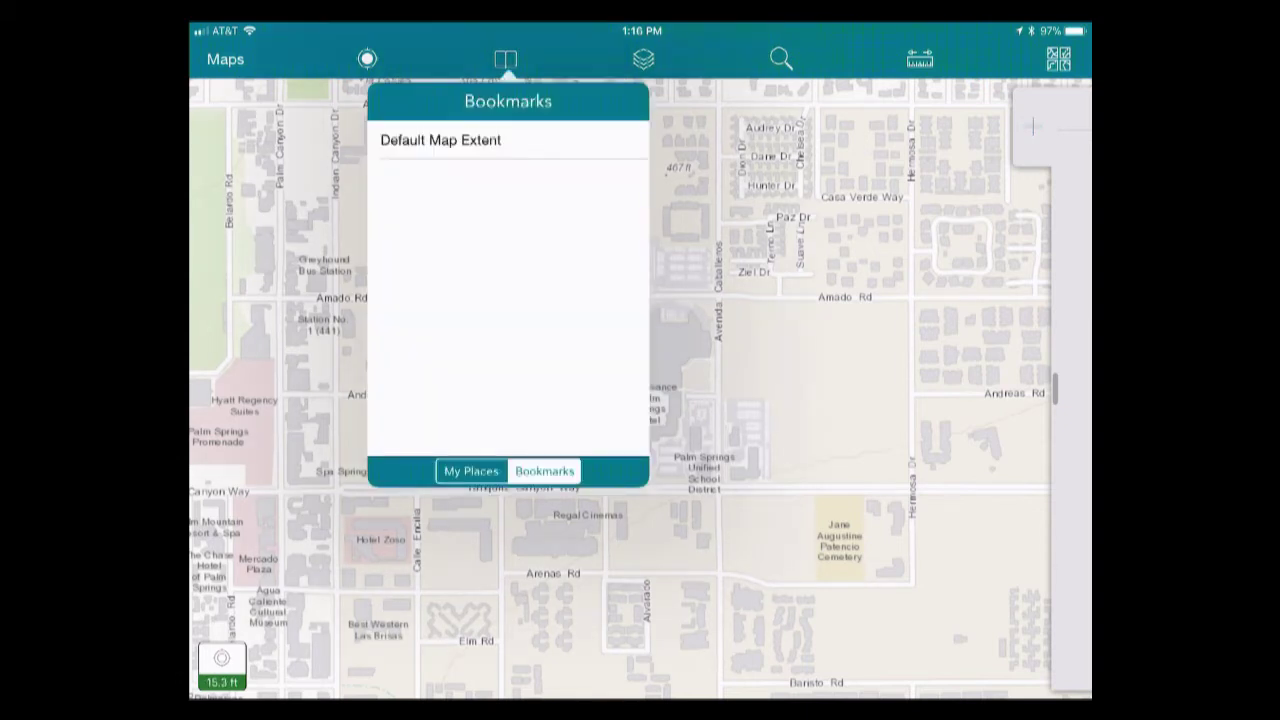
left_click(440, 140)
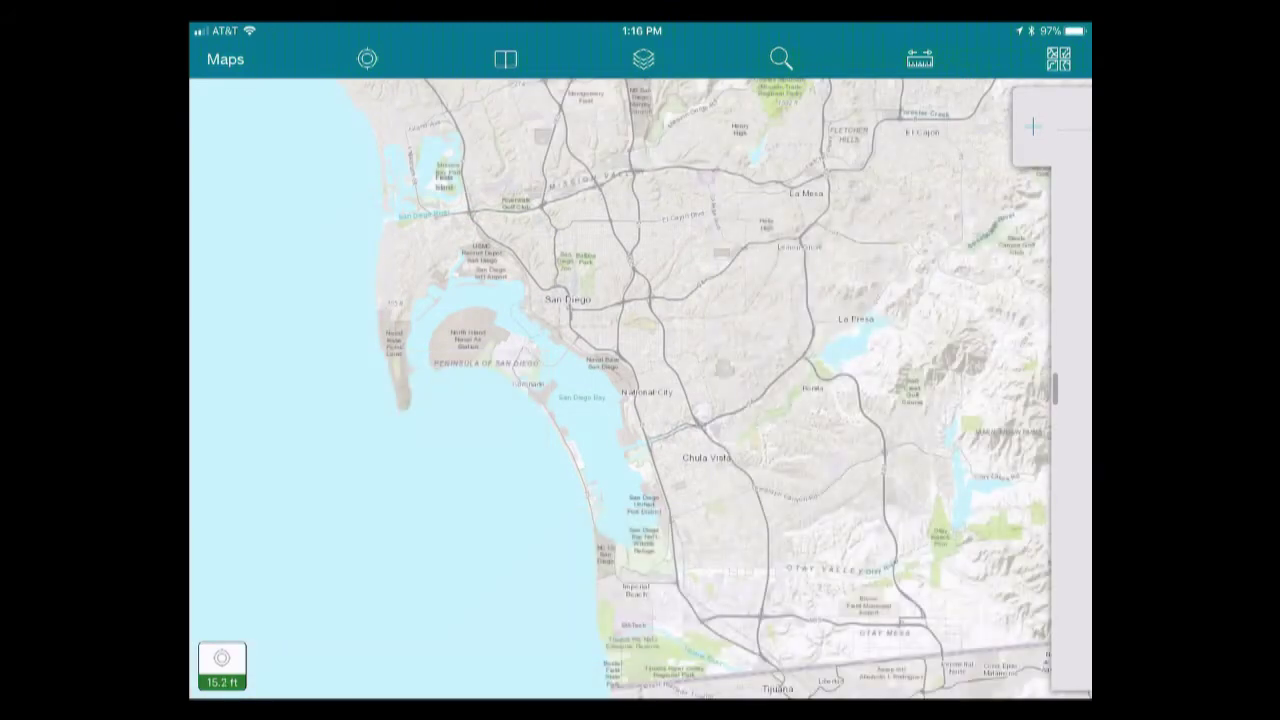
left_click(1033, 125)
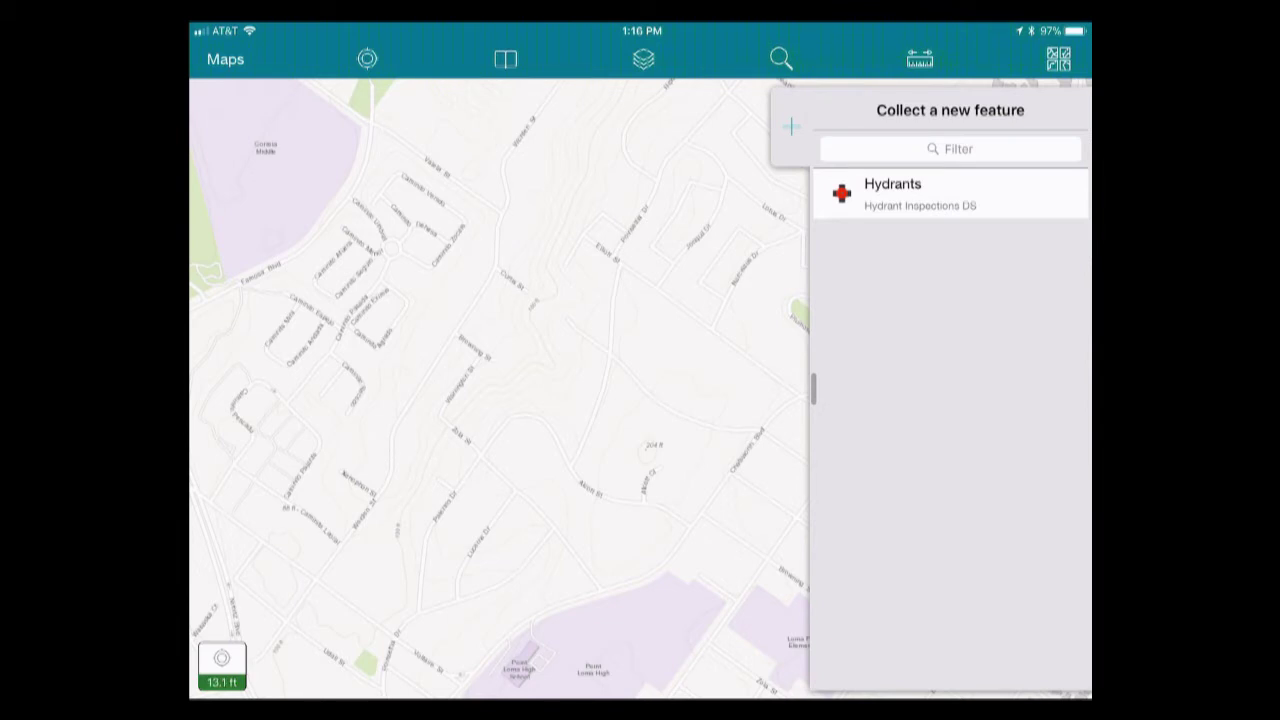
left_click_drag(600, 500, 441, 316)
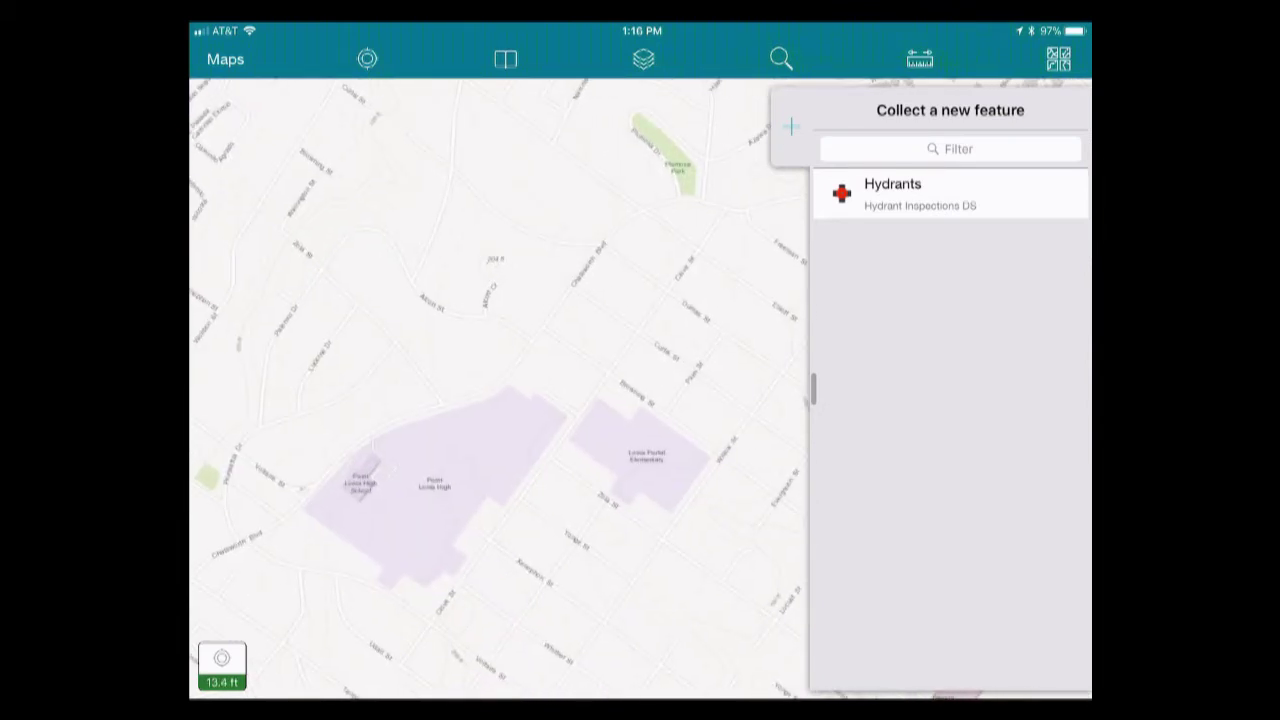
left_click_drag(450, 480, 380, 490)
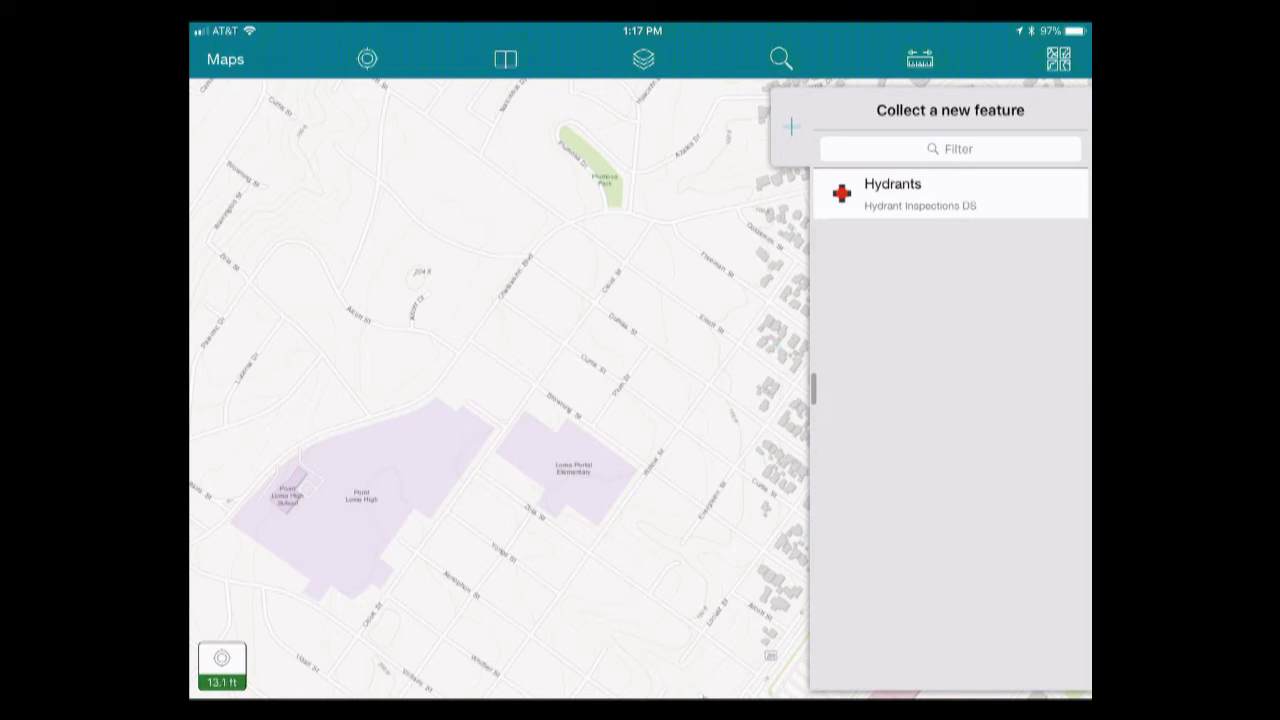
left_click(465, 345)
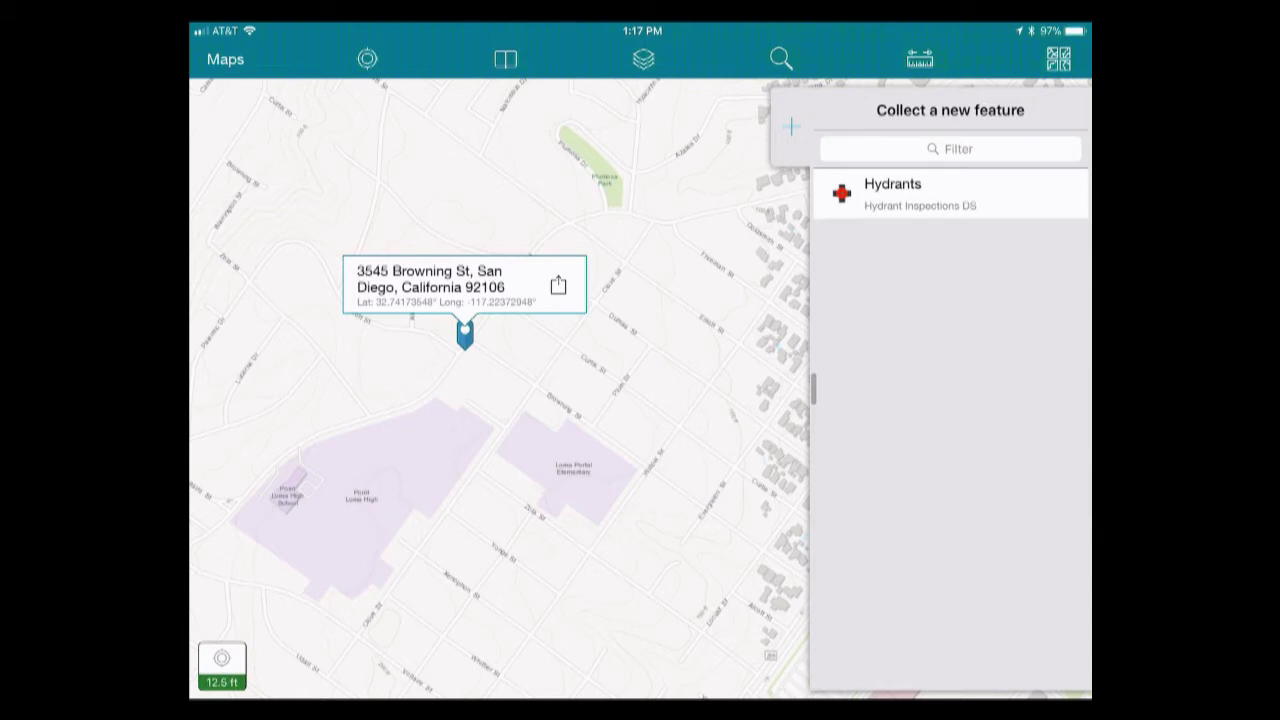
left_click(440, 285)
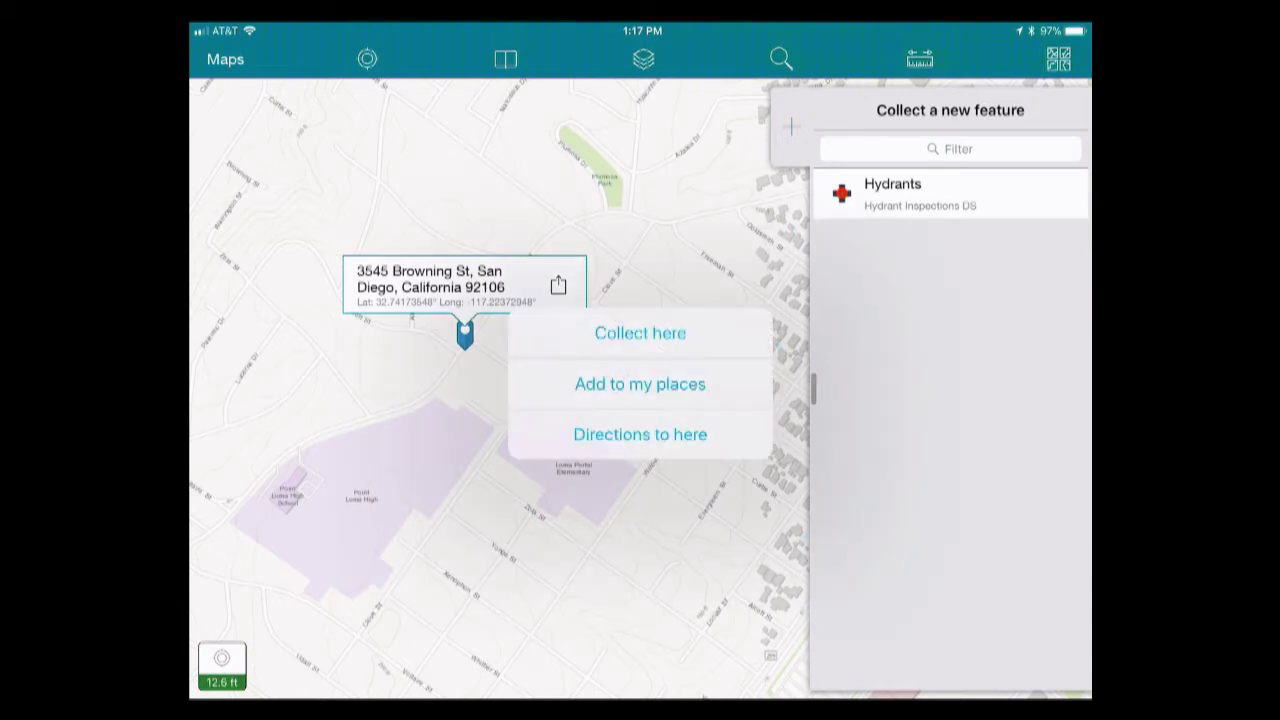
left_click(640, 333)
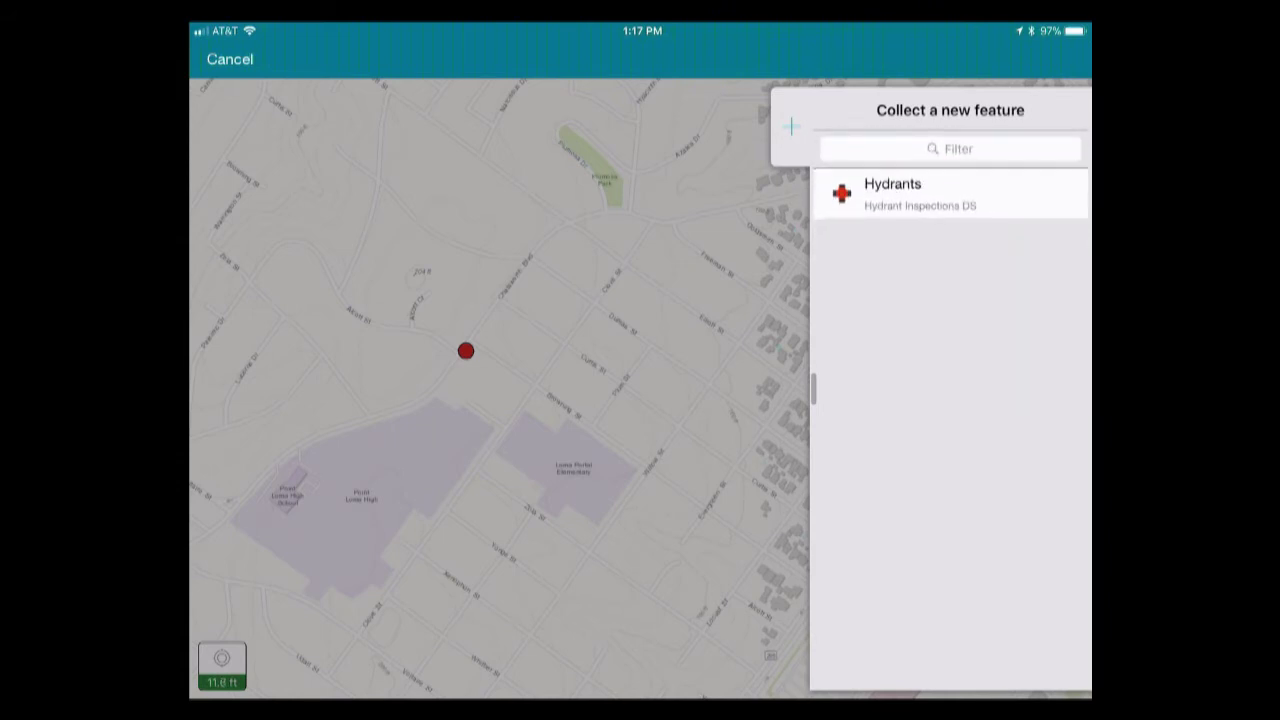
left_click(893, 192)
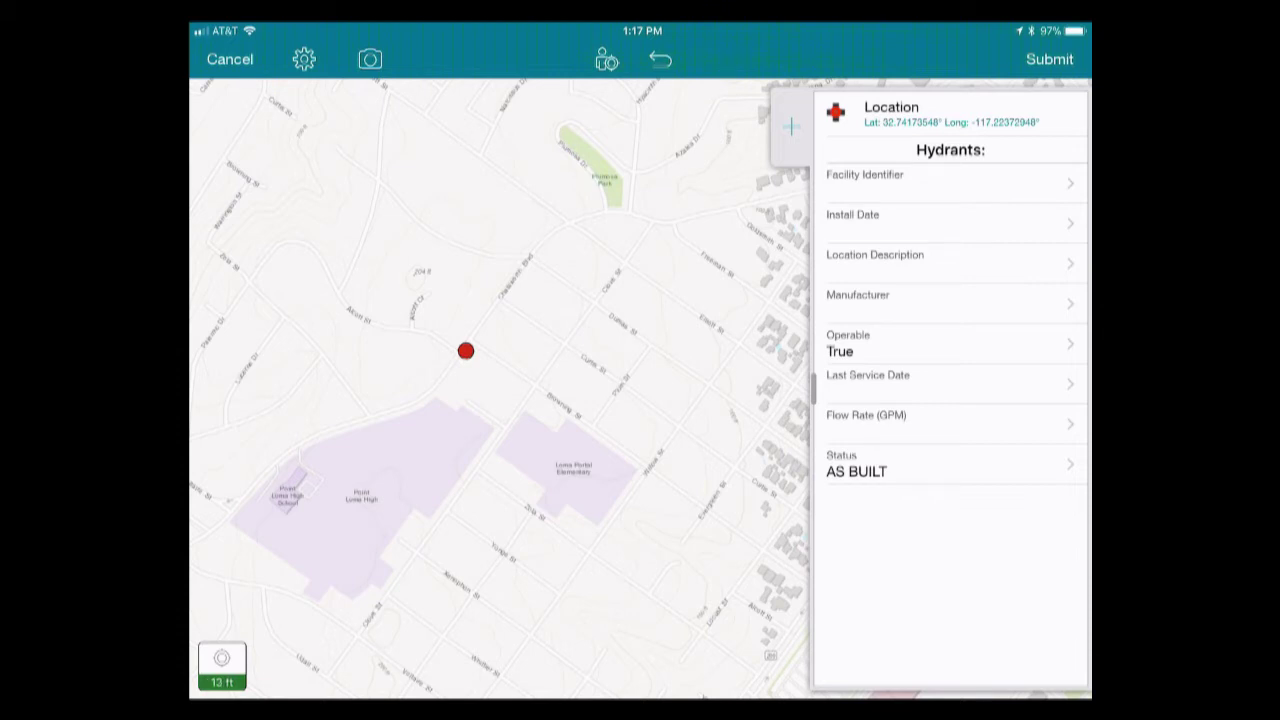
- Attach a newly taken photo to the hydrant, allowing Collector to access the camera
left_click(370, 59)
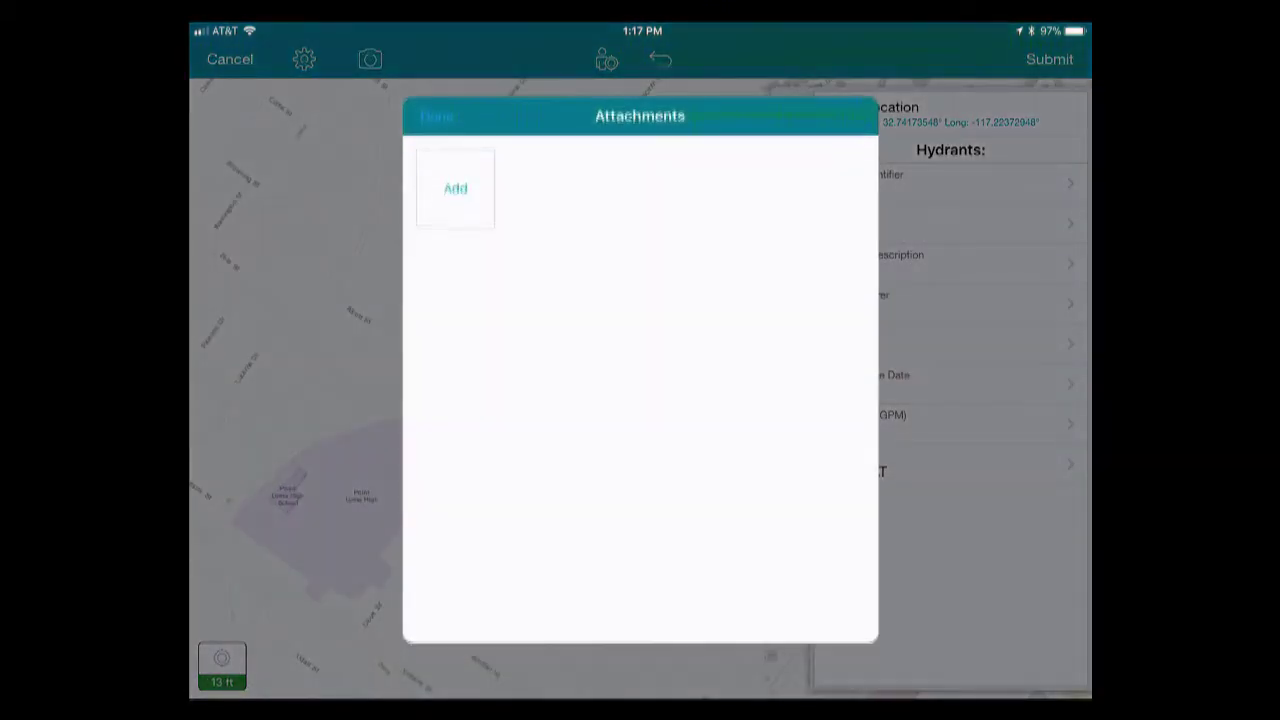
left_click(455, 178)
left_click(455, 216)
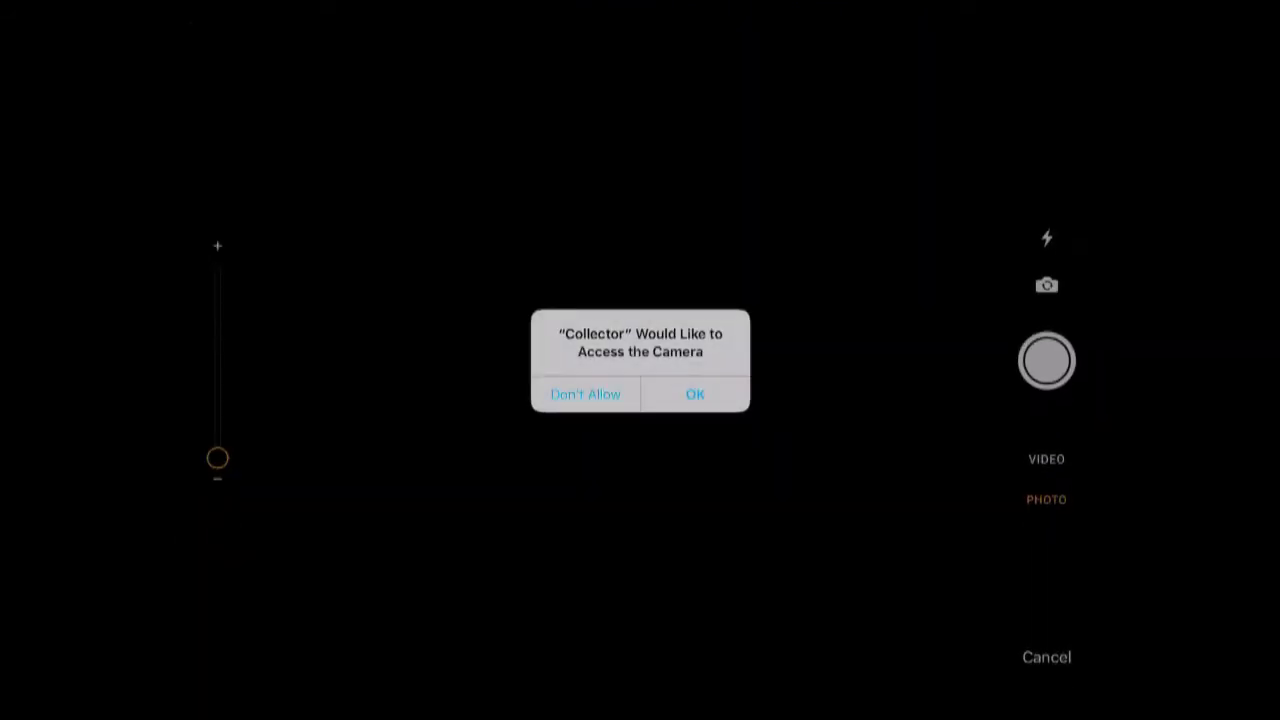
left_click(695, 394)
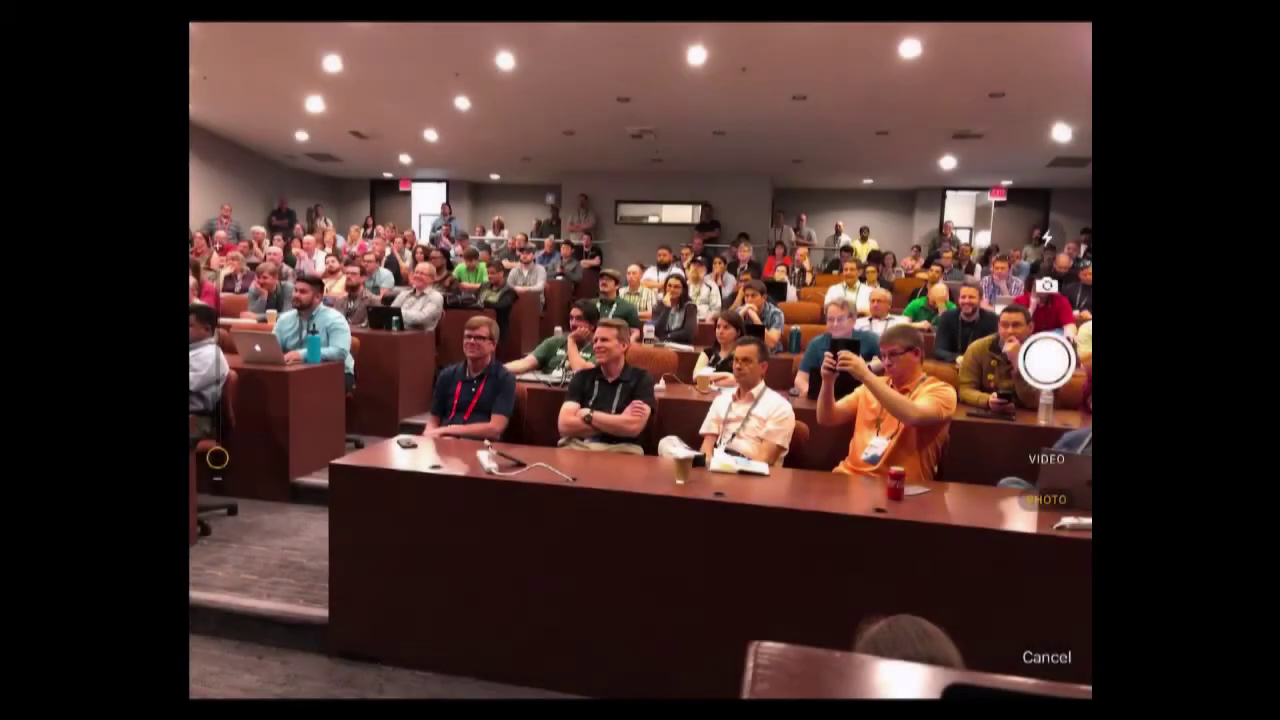
left_click(1046, 360)
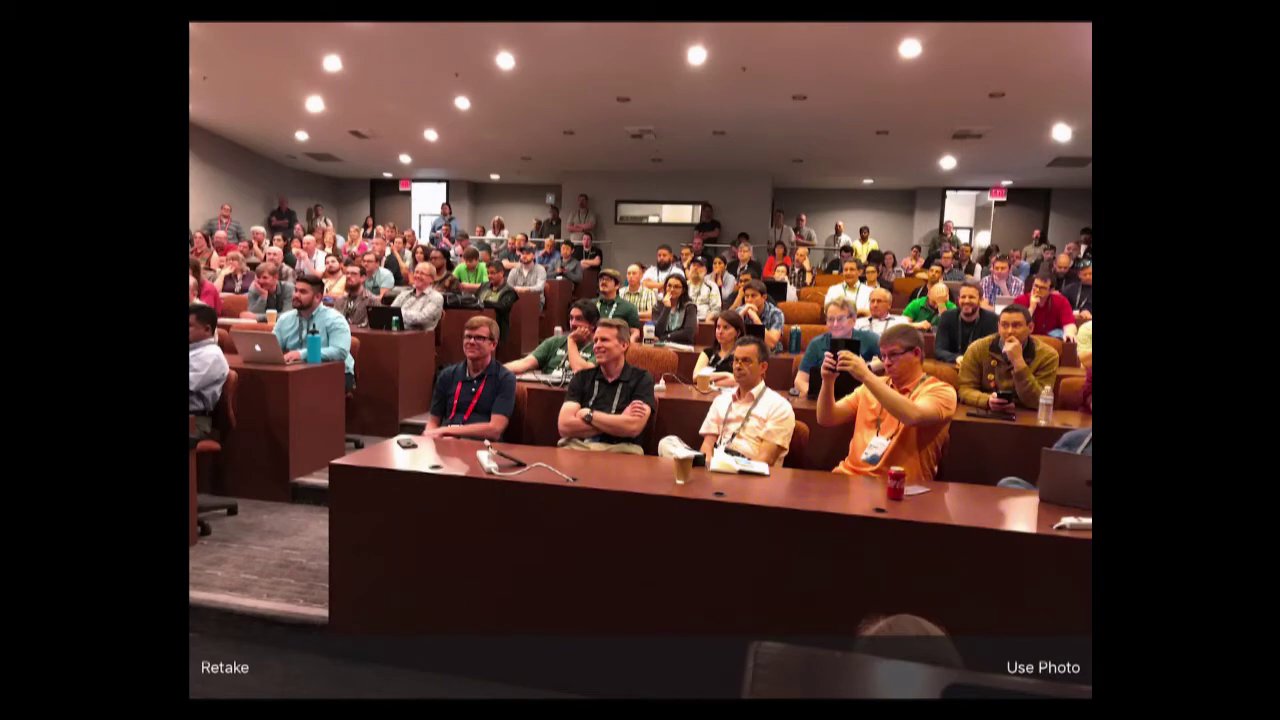
left_click(1043, 667)
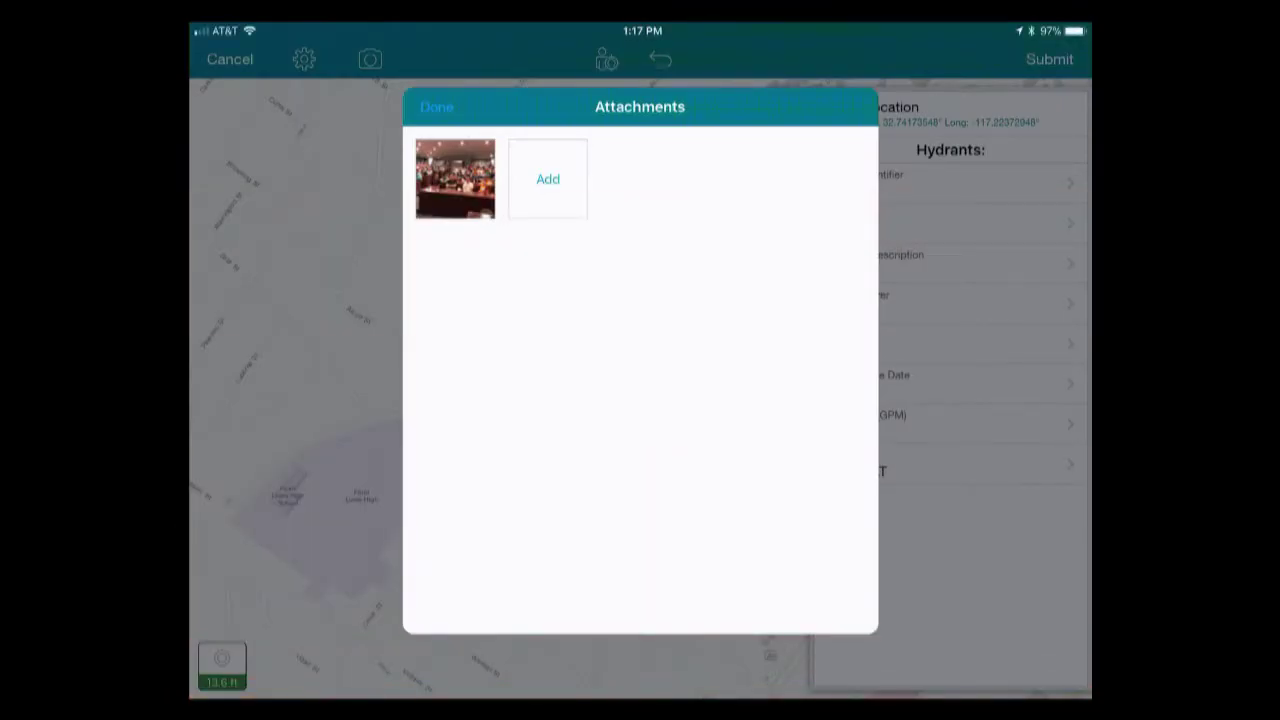
left_click(436, 107)
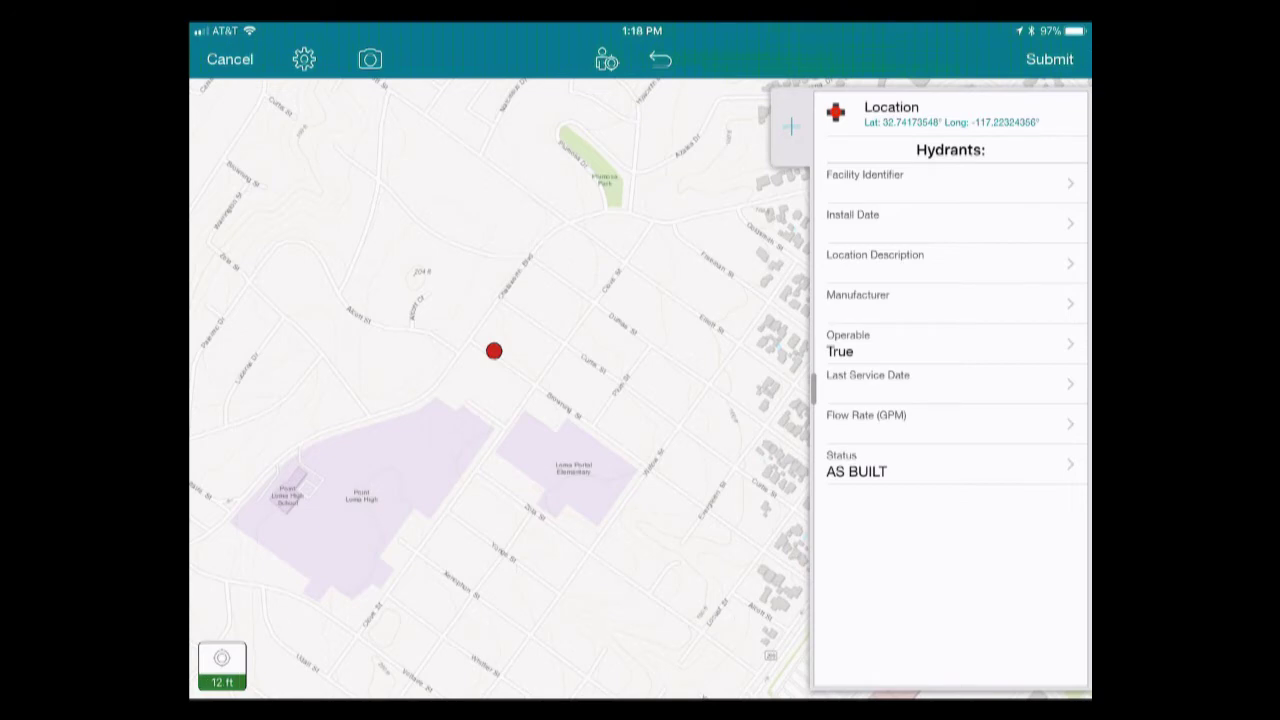
- Set the hydrant's manufacturer to American Darling and submit the feature
left_click(948, 302)
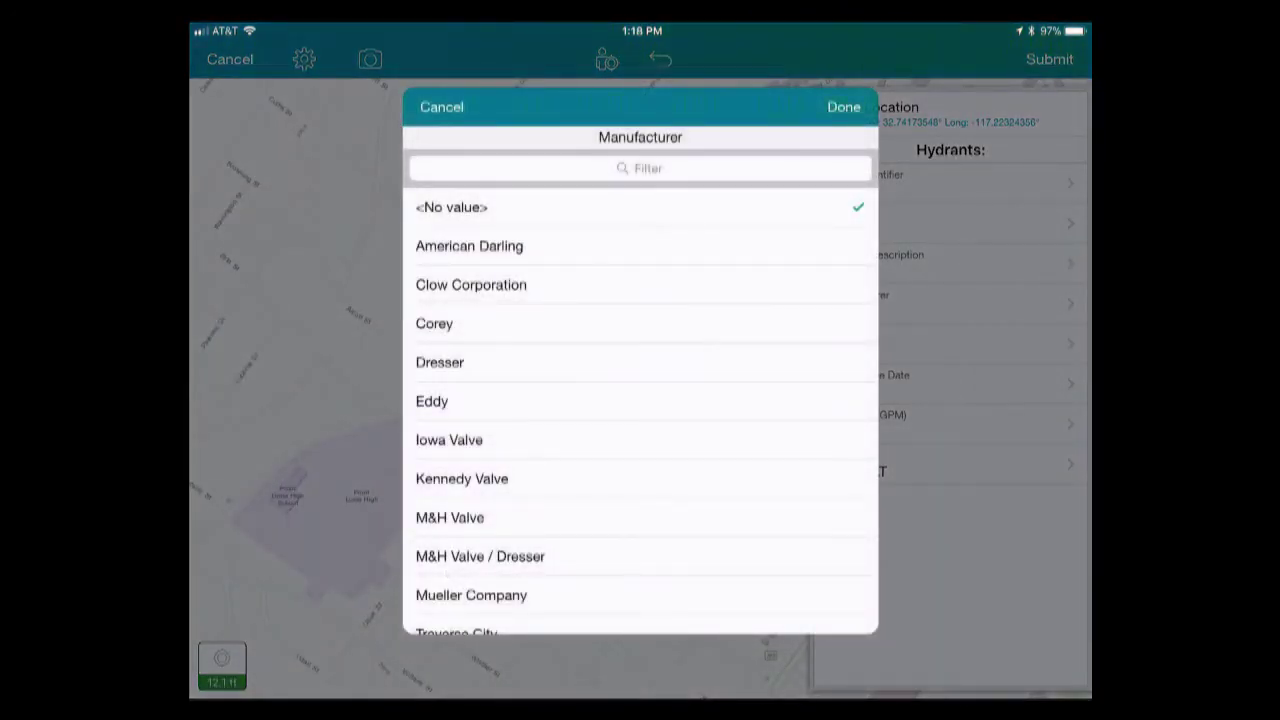
left_click(469, 246)
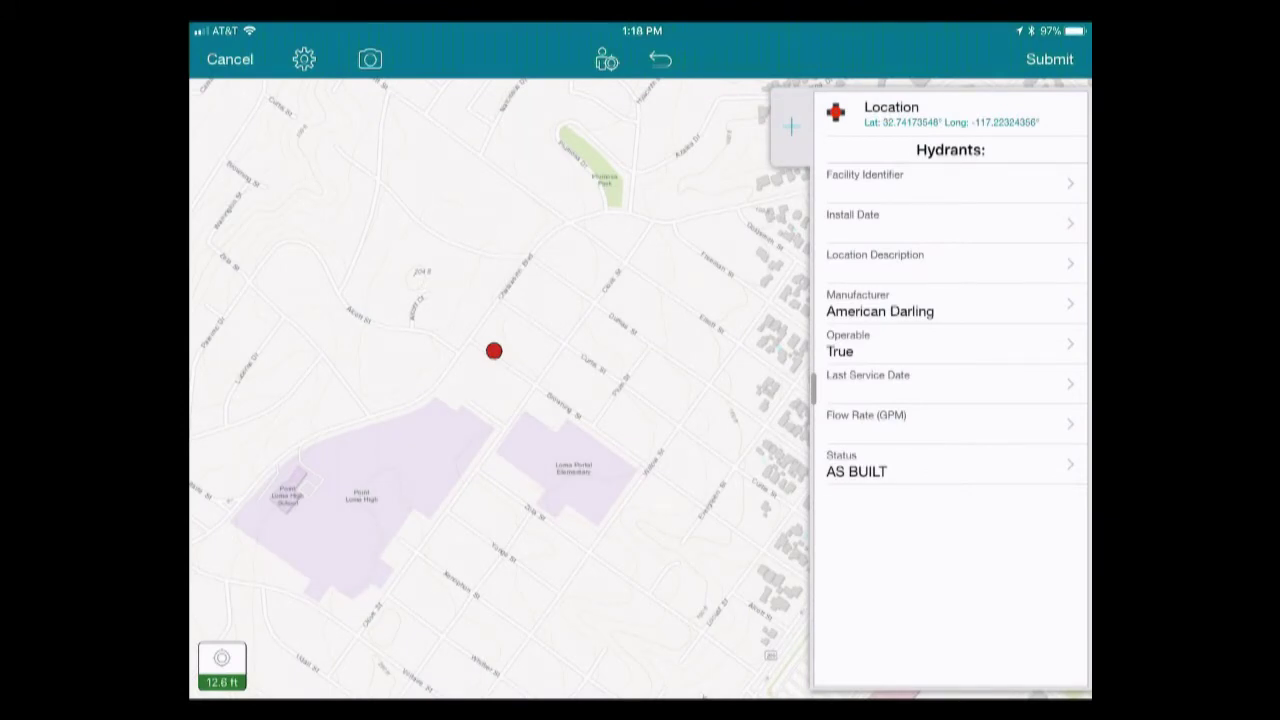
left_click(1049, 59)
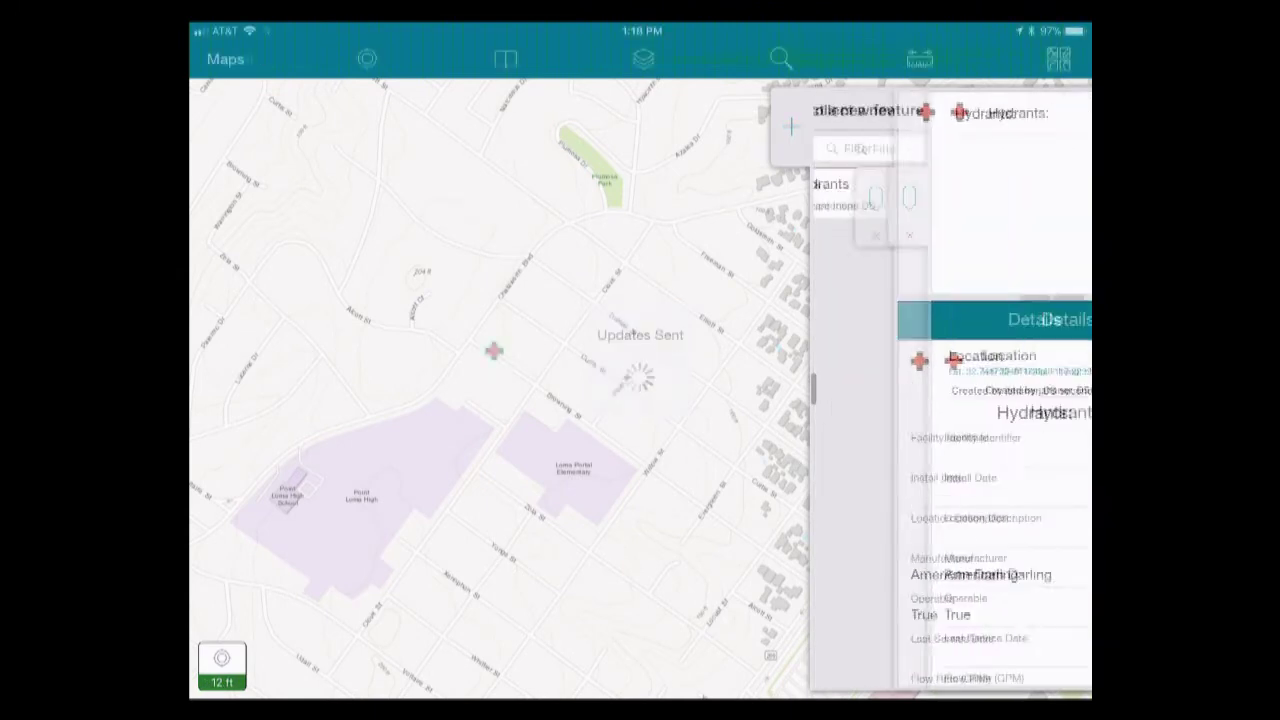
- Add a related Hydrant Maintenance Inspection record to the submitted hydrant and set its pressure to 50 PSI
scroll(950, 520, "down", 4)
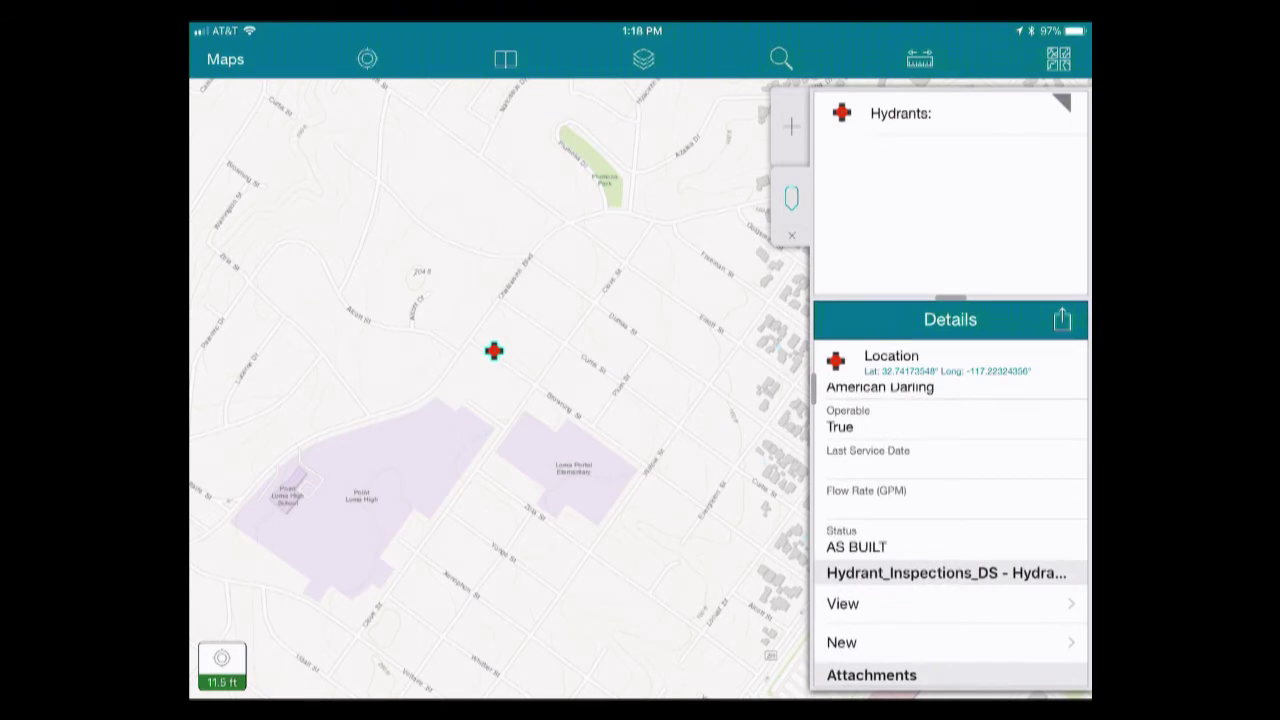
left_click(841, 642)
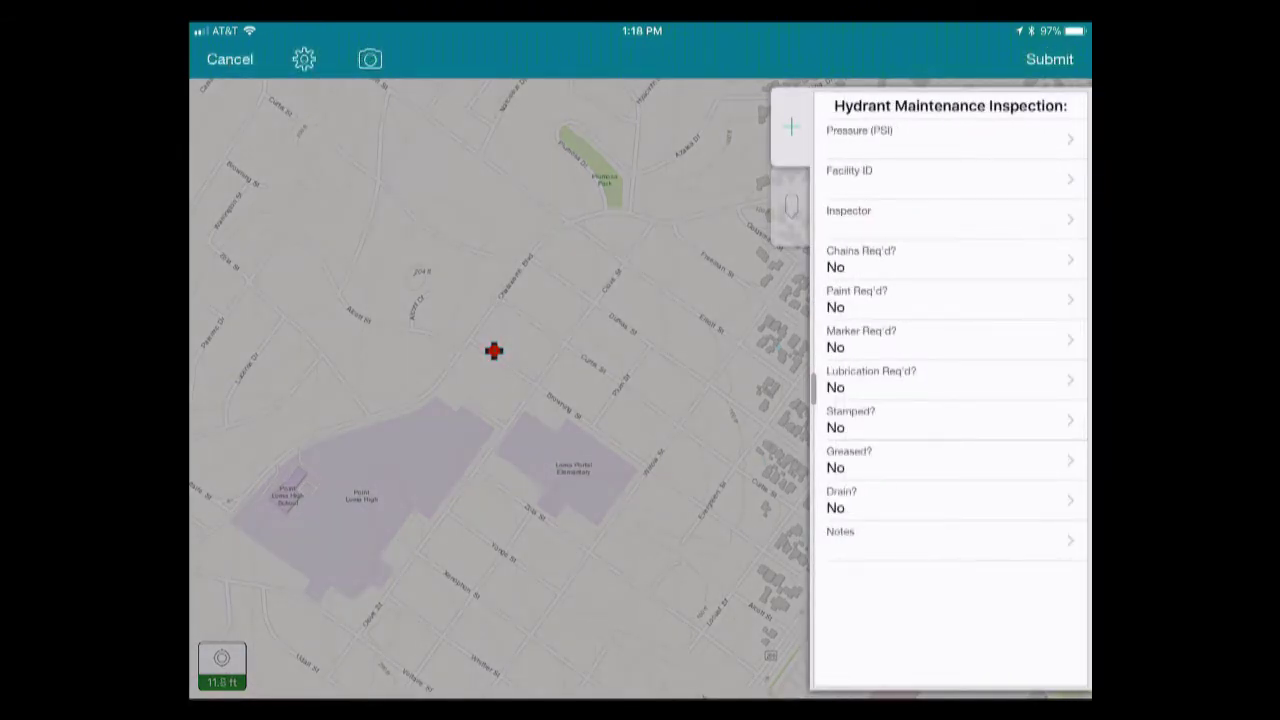
left_click(940, 140)
type("50")
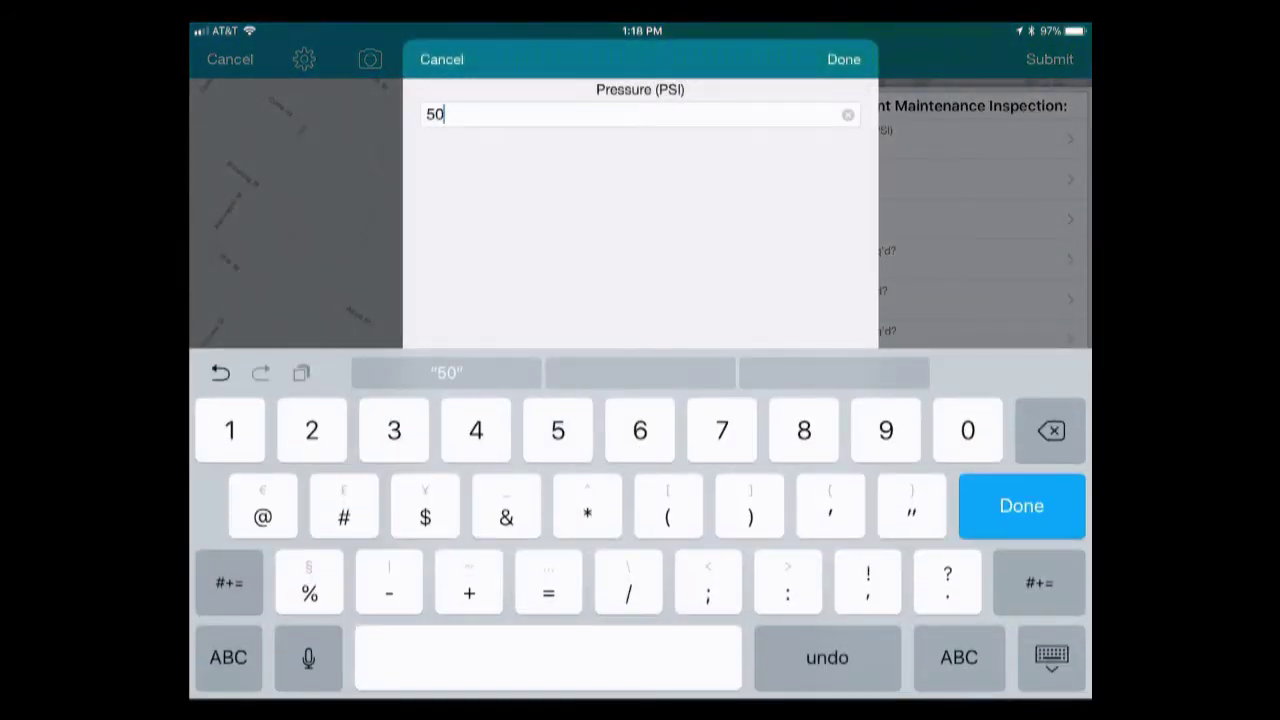
key("Return")
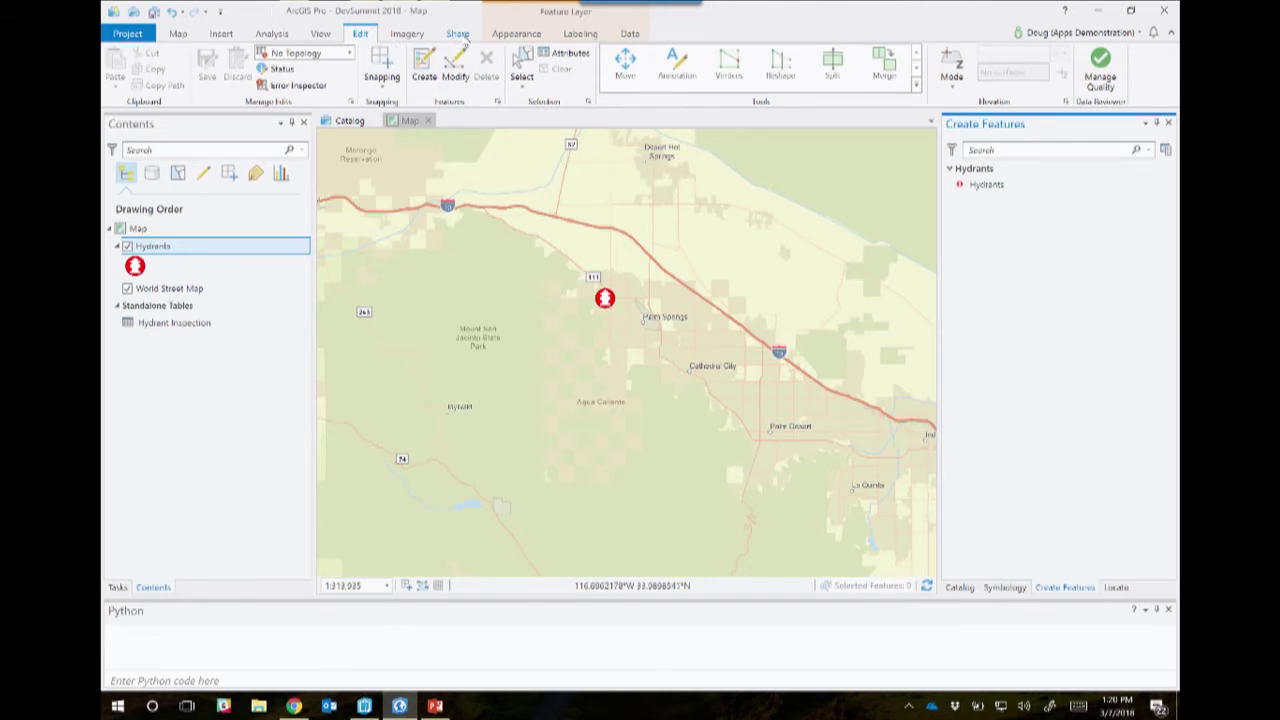
- In ArcGIS Pro, set the Hydrants feature template's default attributes to Operable True and Manufacturer M&H Valve
left_click(993, 188)
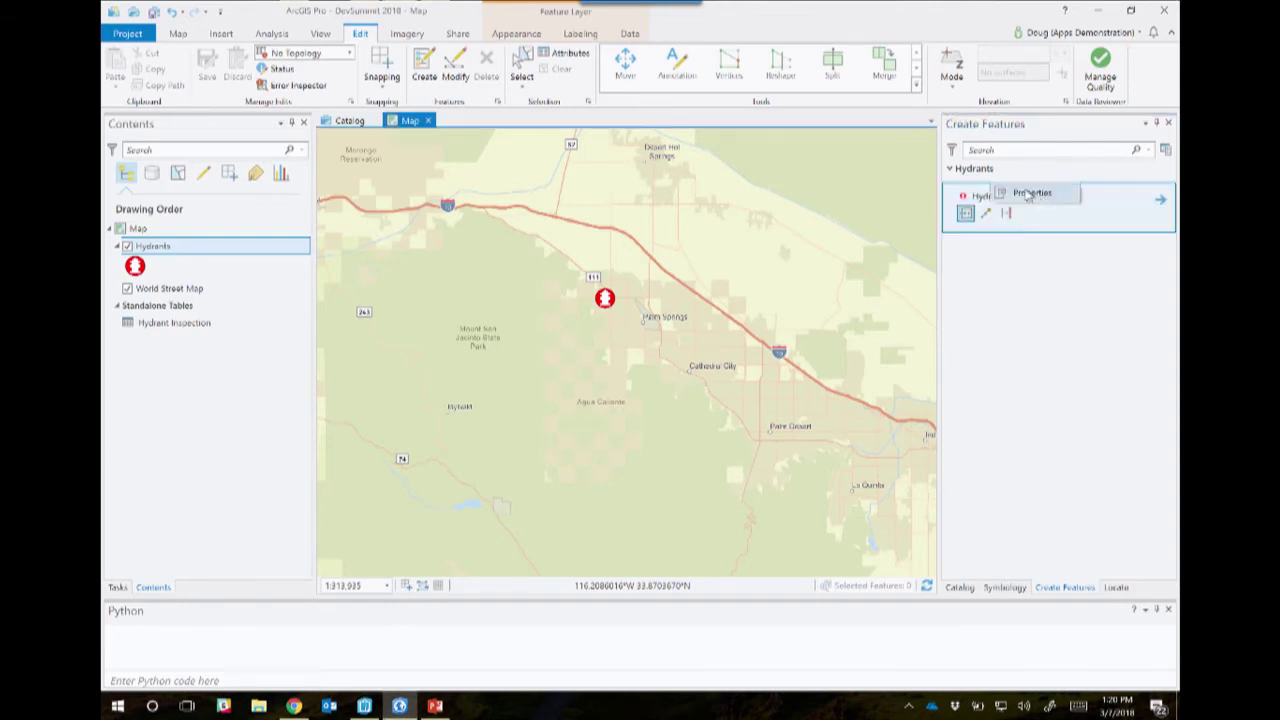
left_click(1030, 193)
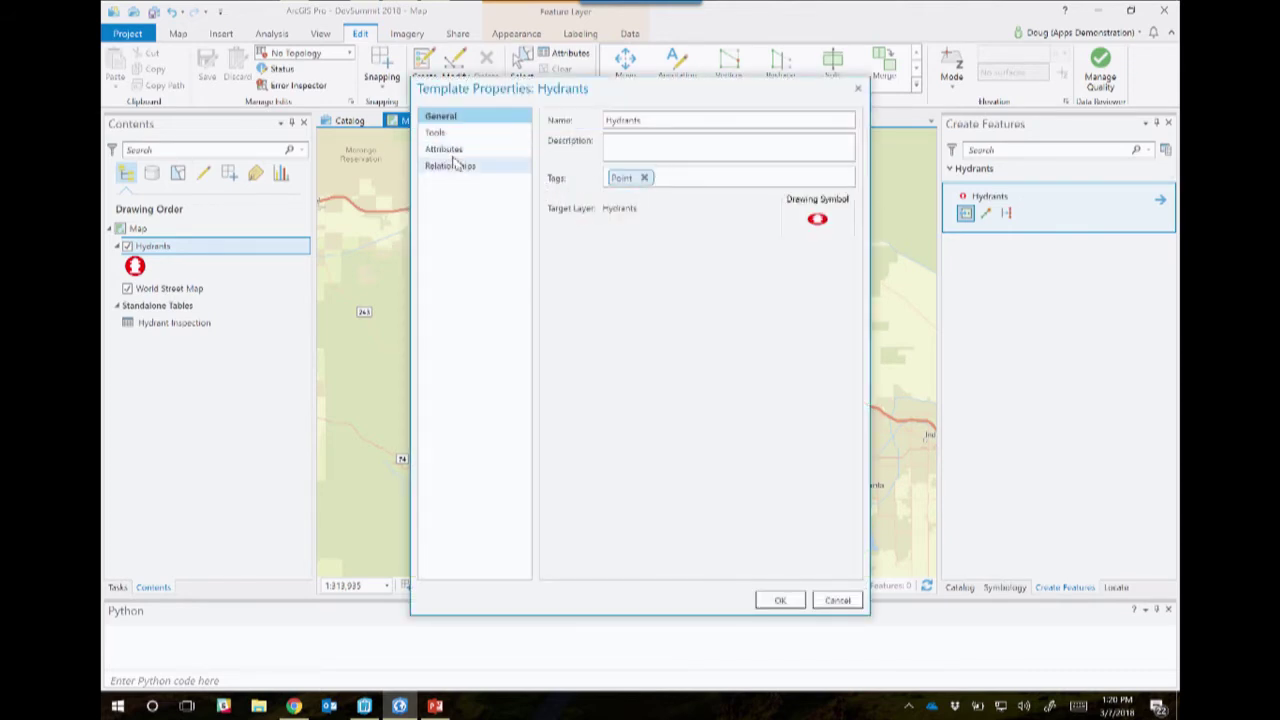
left_click(455, 152)
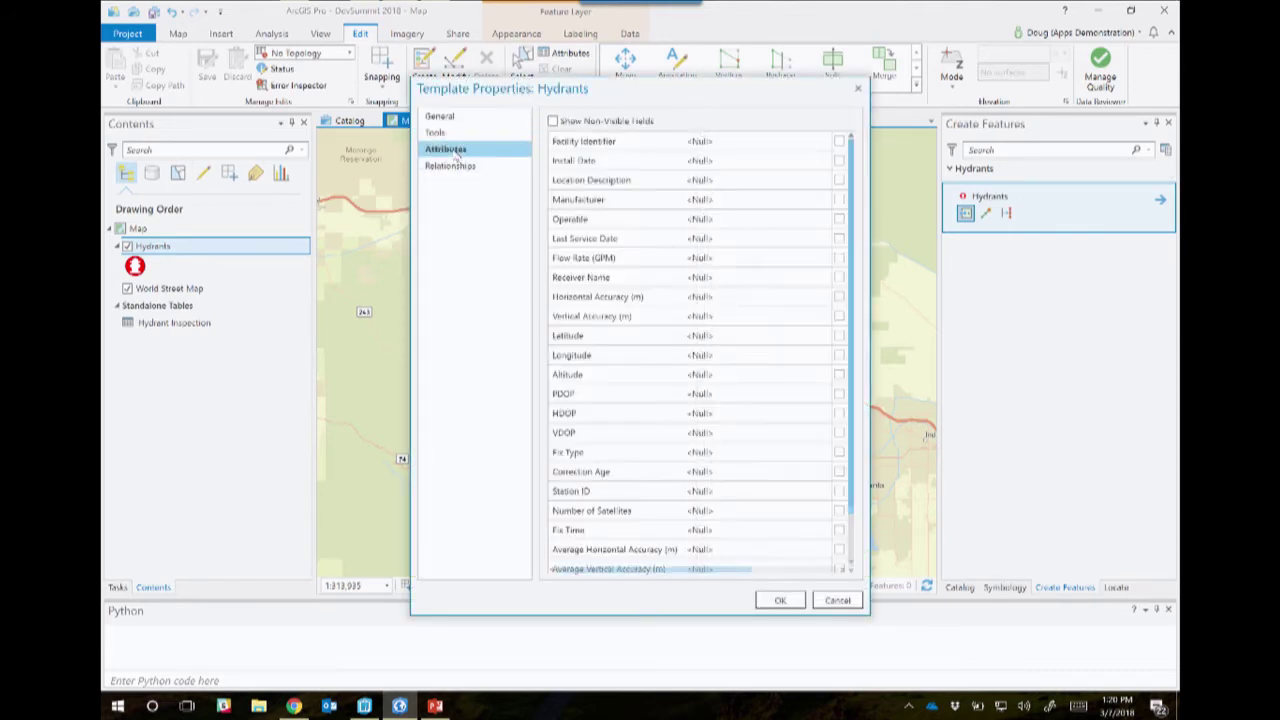
left_click(731, 218)
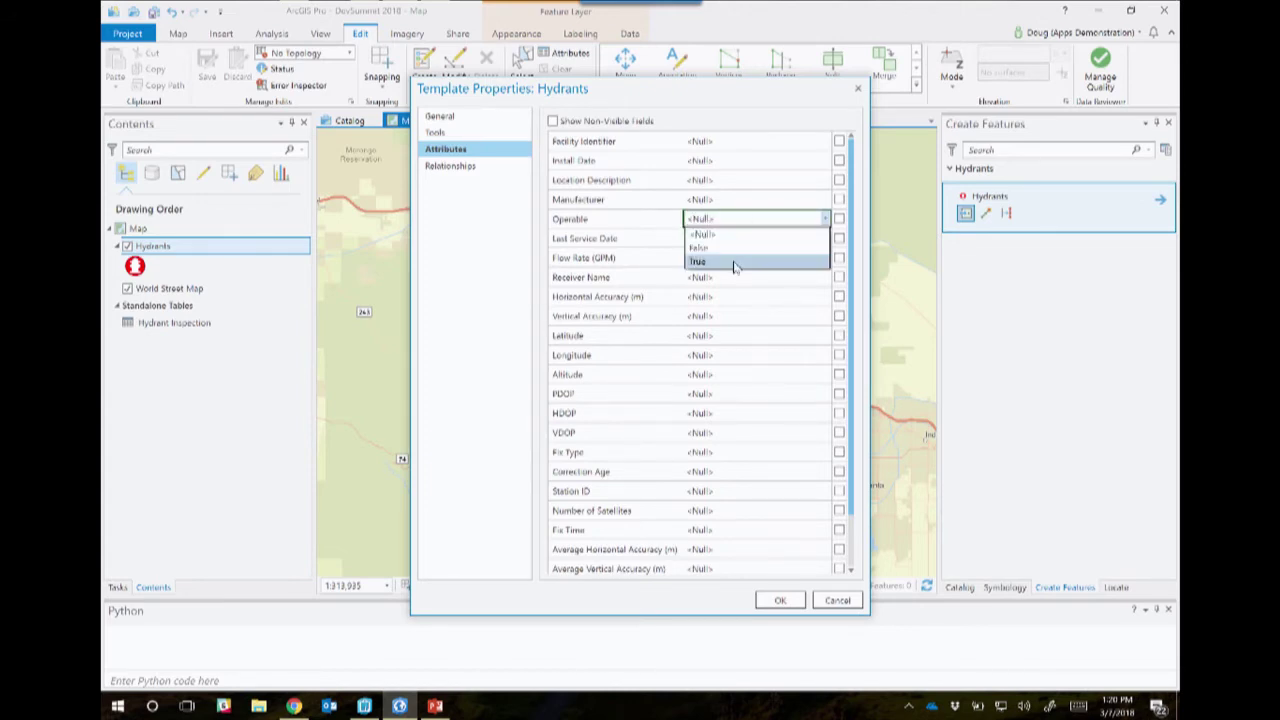
left_click(733, 262)
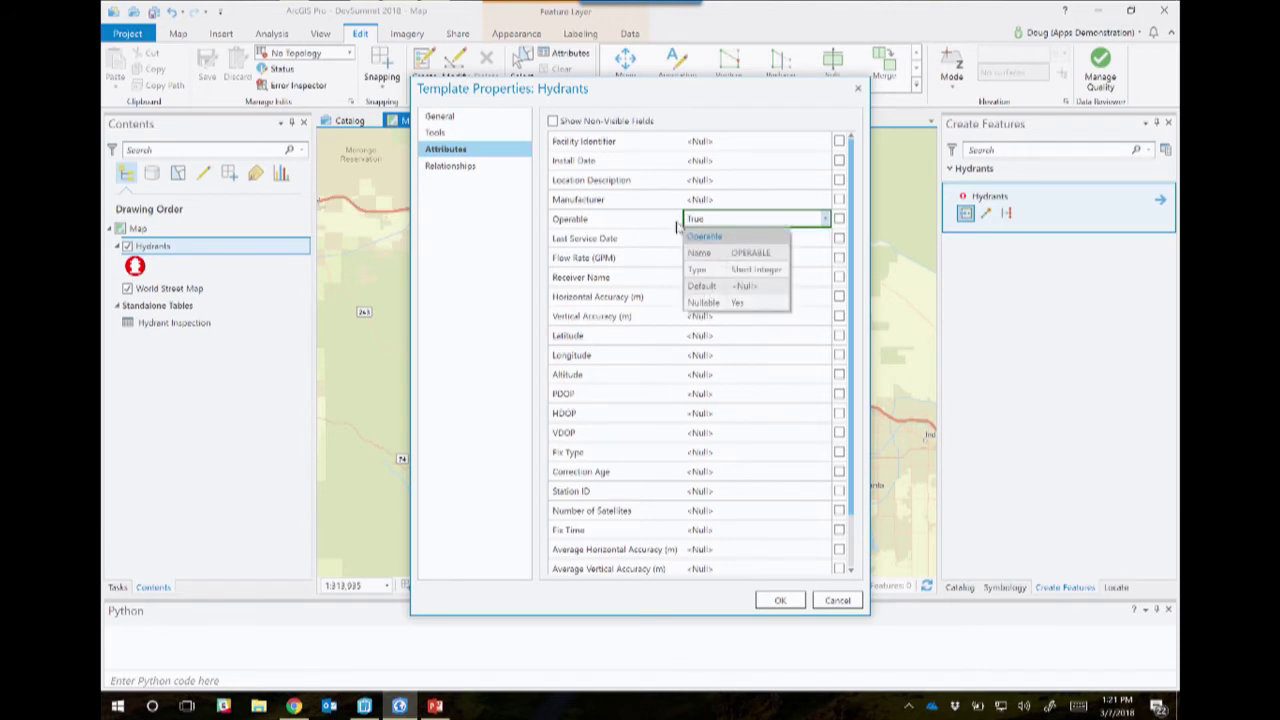
left_click(786, 199)
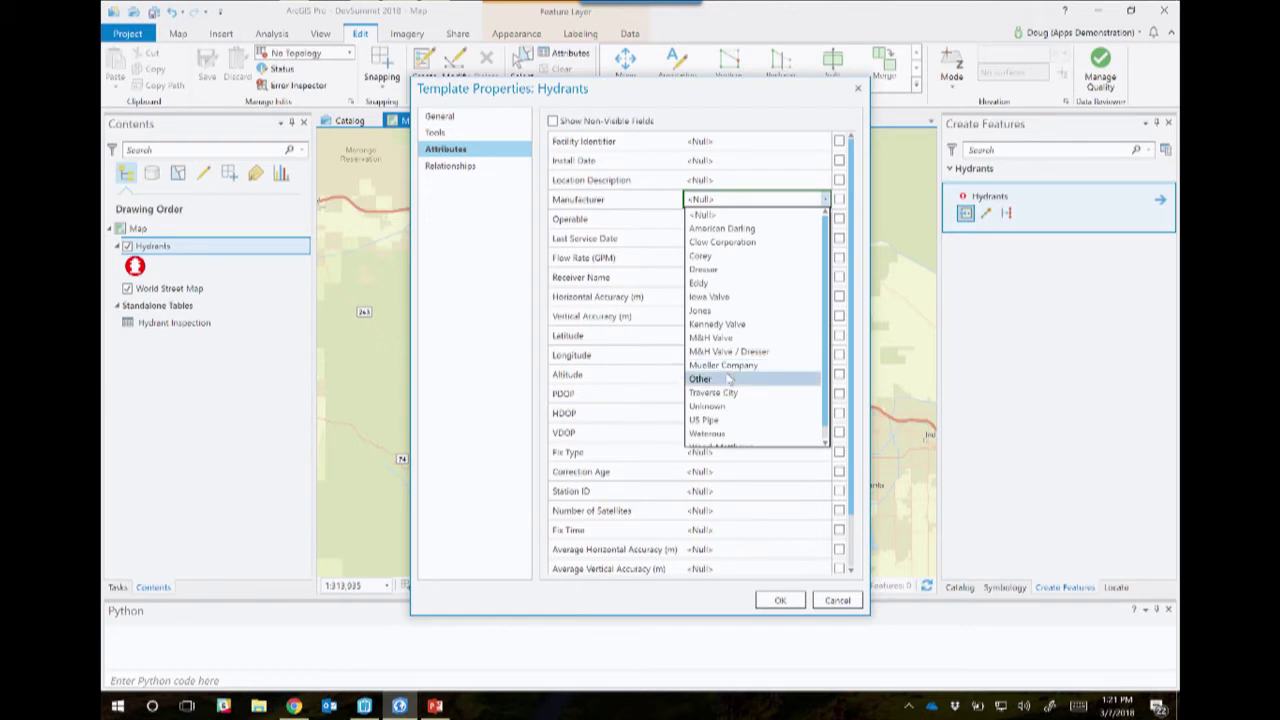
left_click(713, 338)
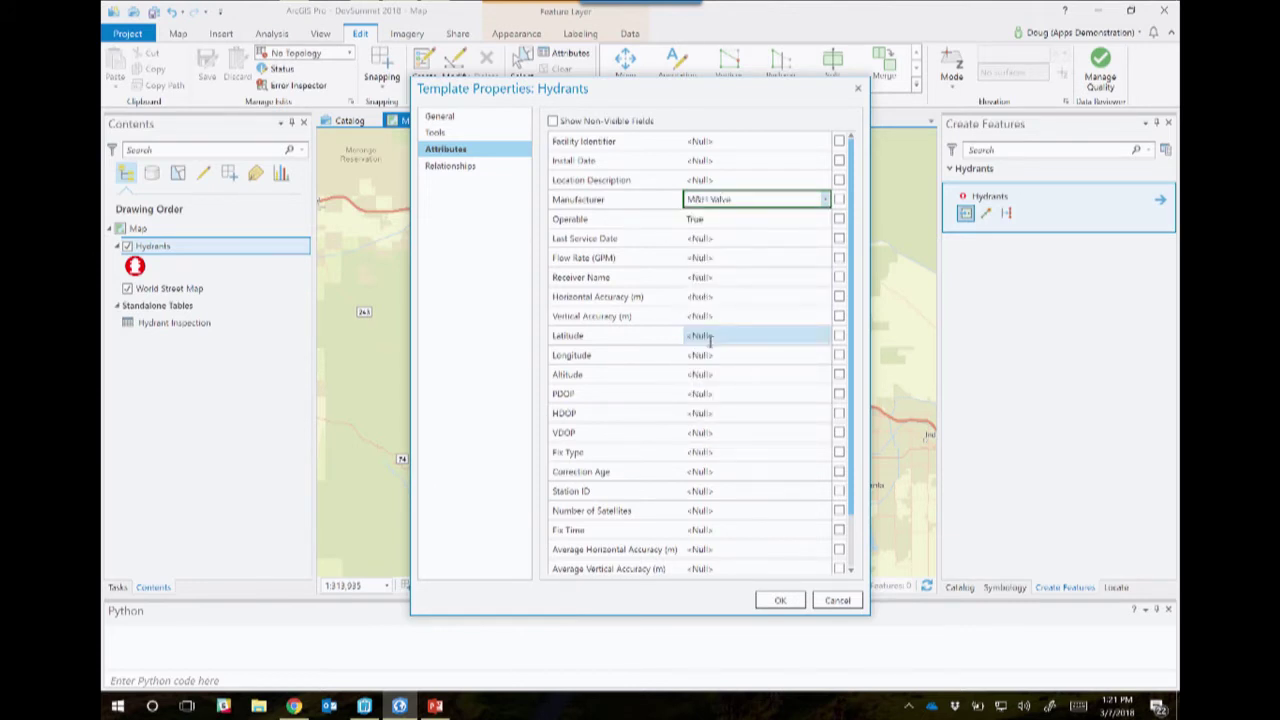
left_click(780, 600)
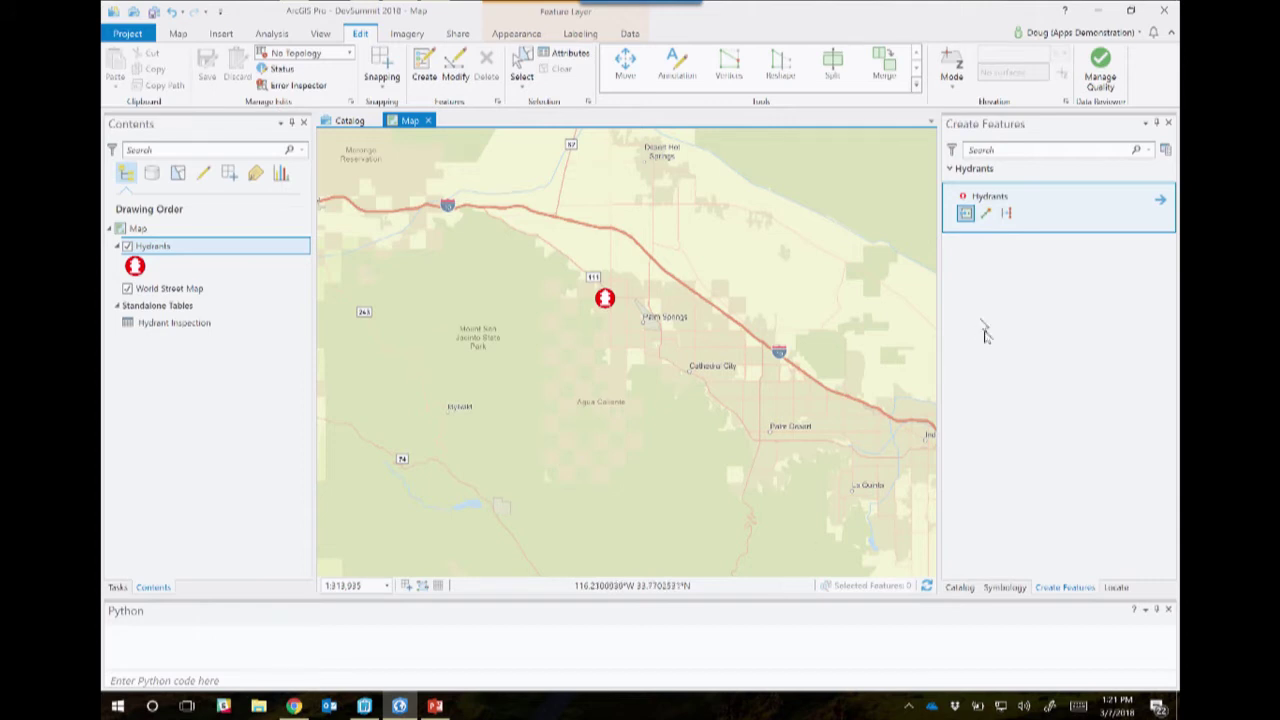
- Duplicate the Hydrants feature template and name the copy "Hydrants - Other Manufacturer"
left_click(1166, 150)
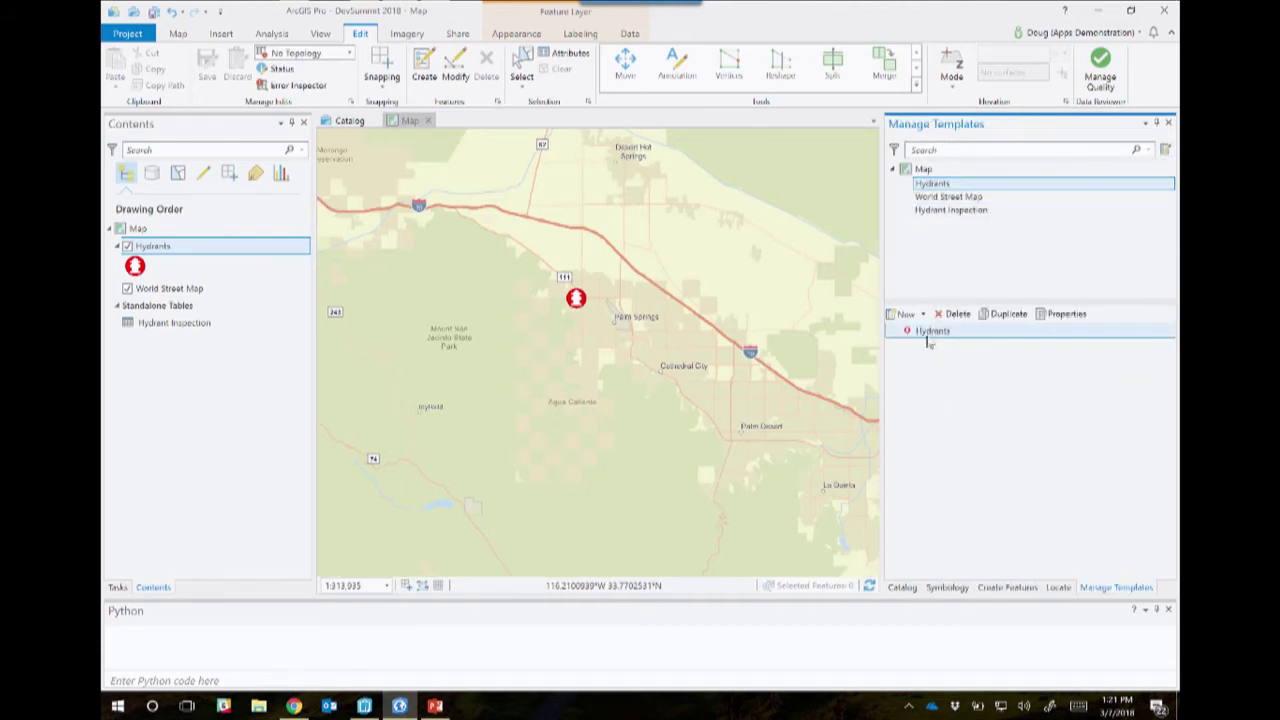
left_click(1004, 316)
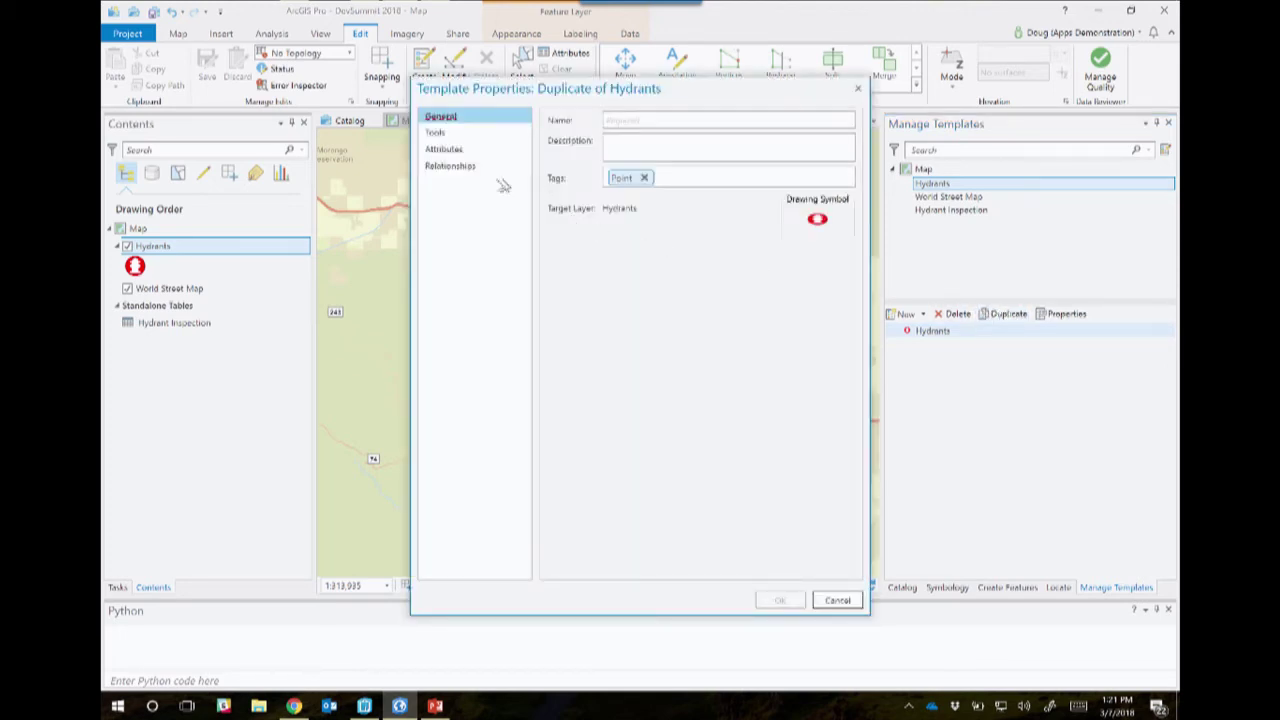
left_click(620, 124)
type("Hydran")
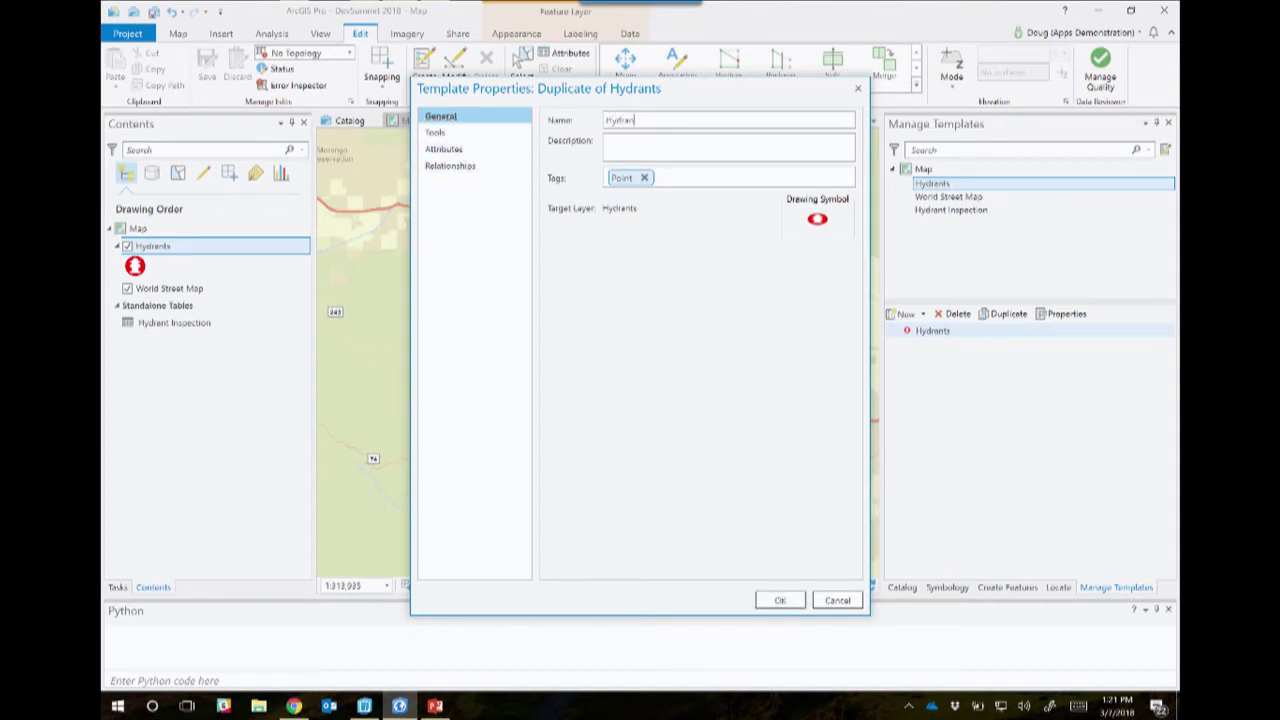
type("ts - Other Manufacturer")
- Set the duplicated template's default Manufacturer to <Null> and save the template
left_click(447, 152)
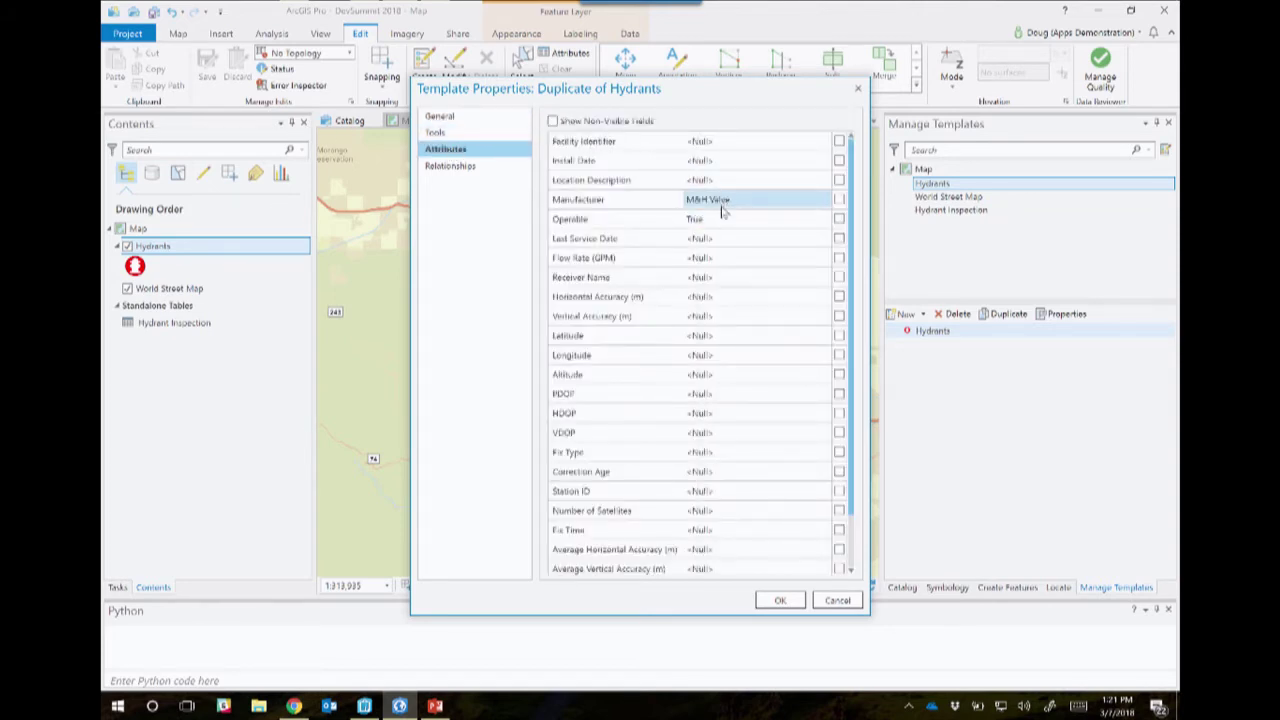
left_click(825, 200)
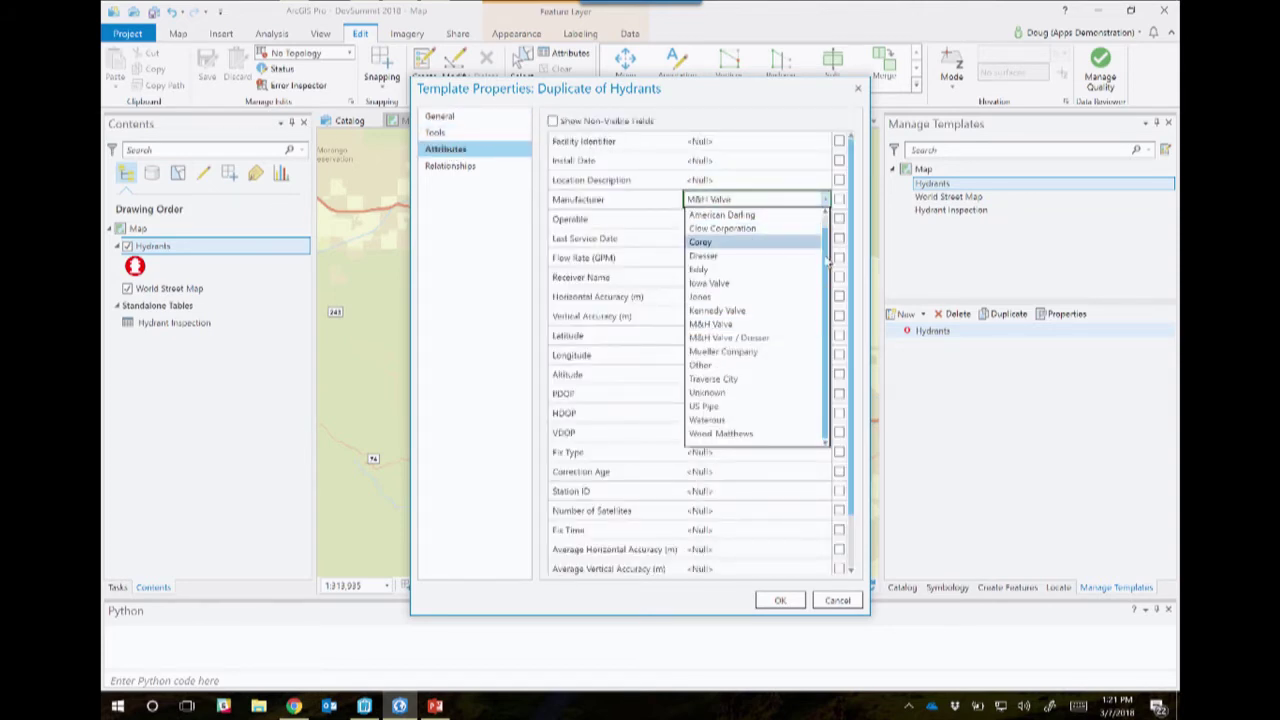
scroll(827, 261, "up", 1)
left_click(720, 213)
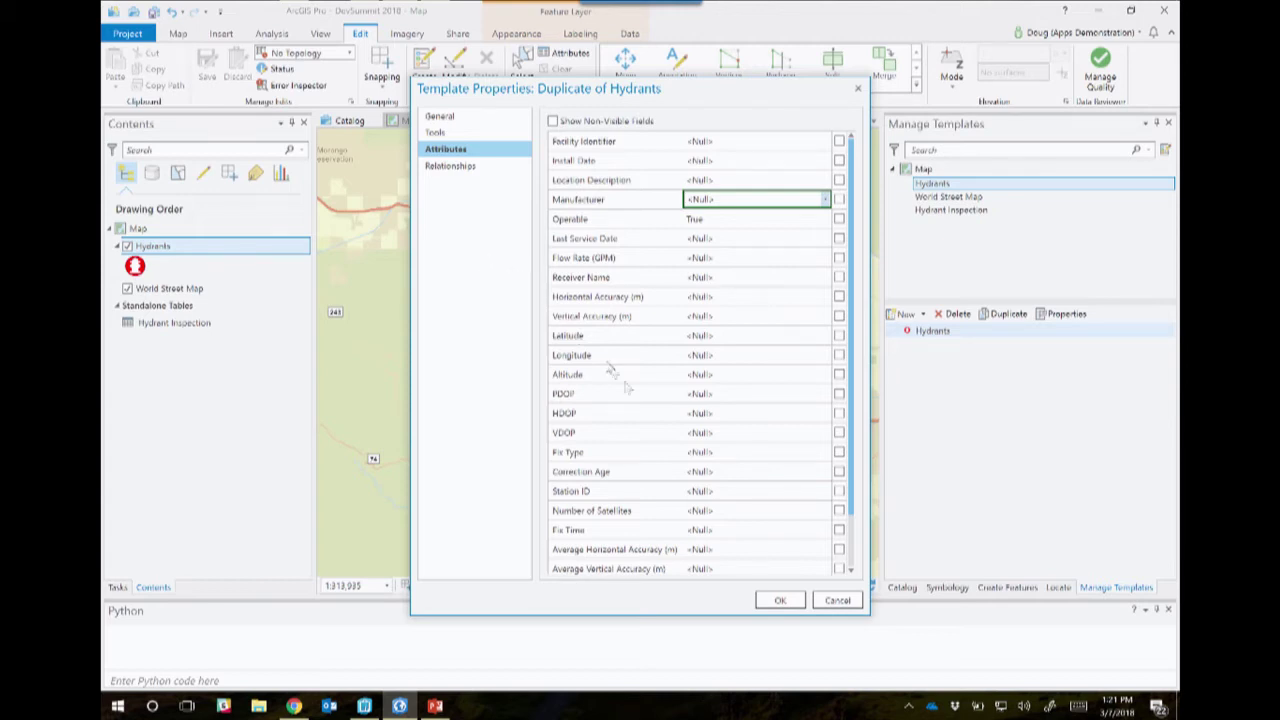
left_click(781, 601)
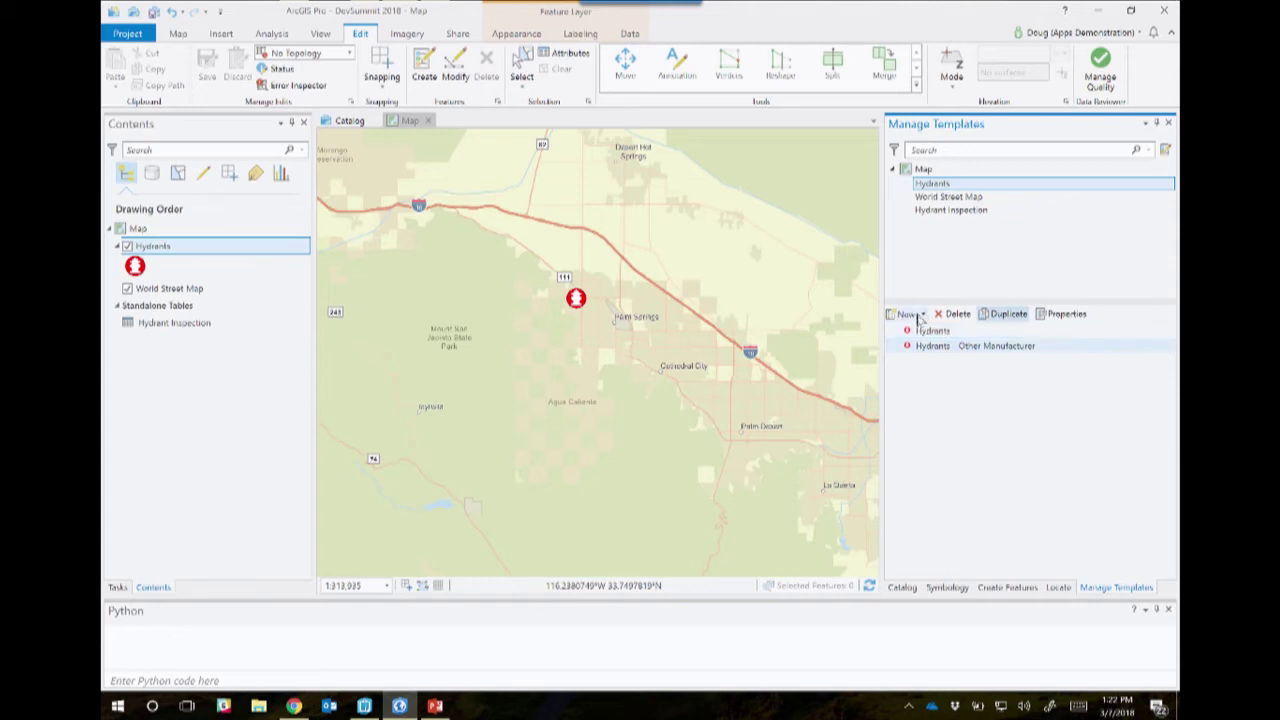
- Add the Hydrants layer as a locate provider for searching the map
left_click(1058, 588)
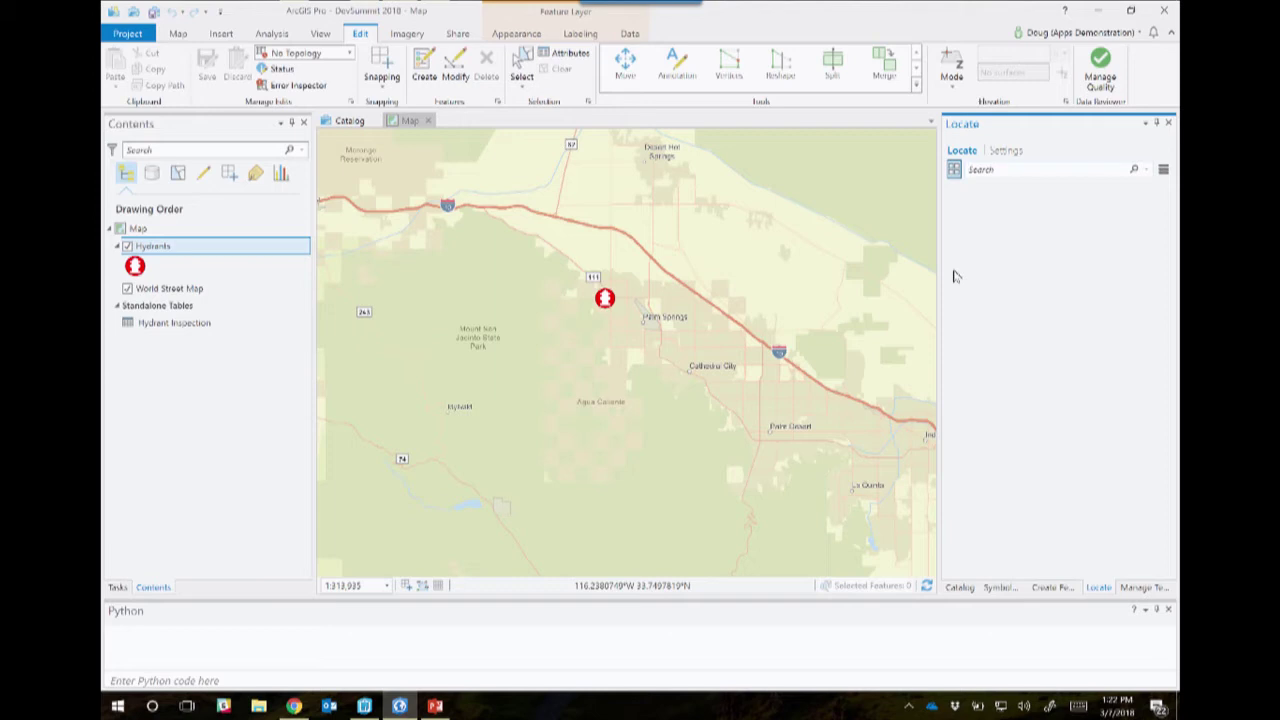
left_click(1004, 151)
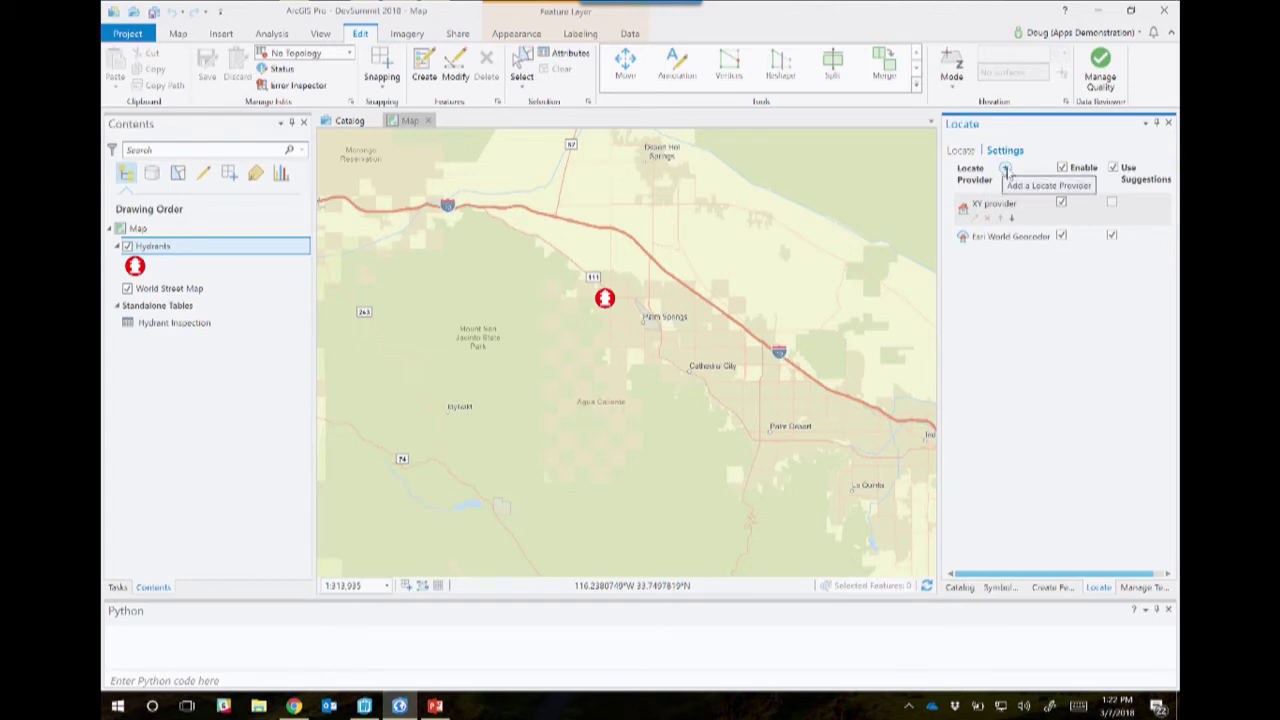
left_click(1006, 170)
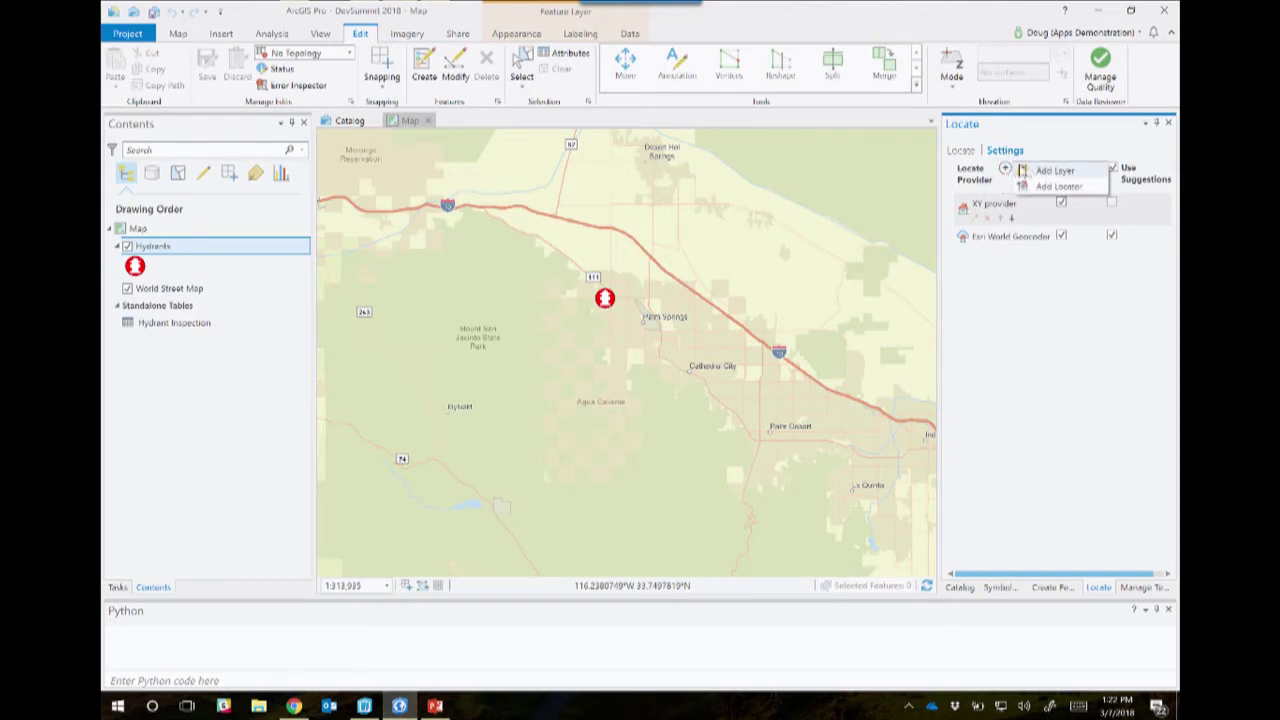
left_click(1062, 177)
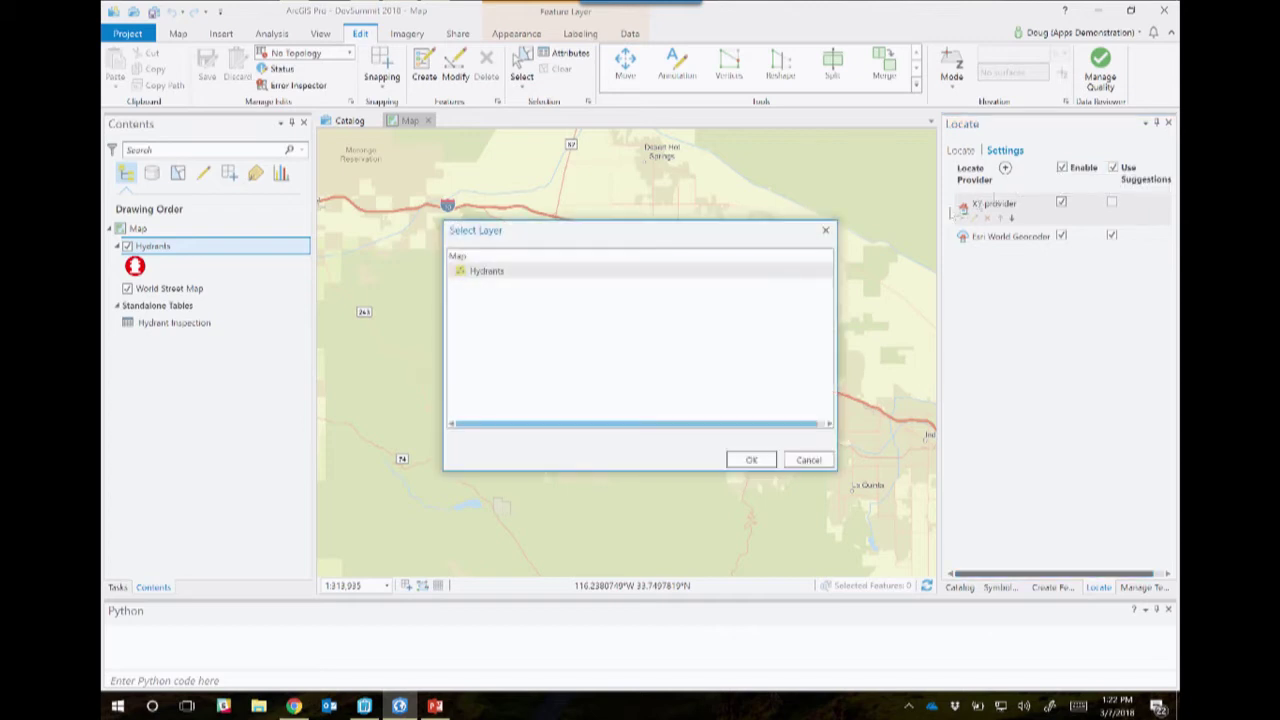
left_click(550, 273)
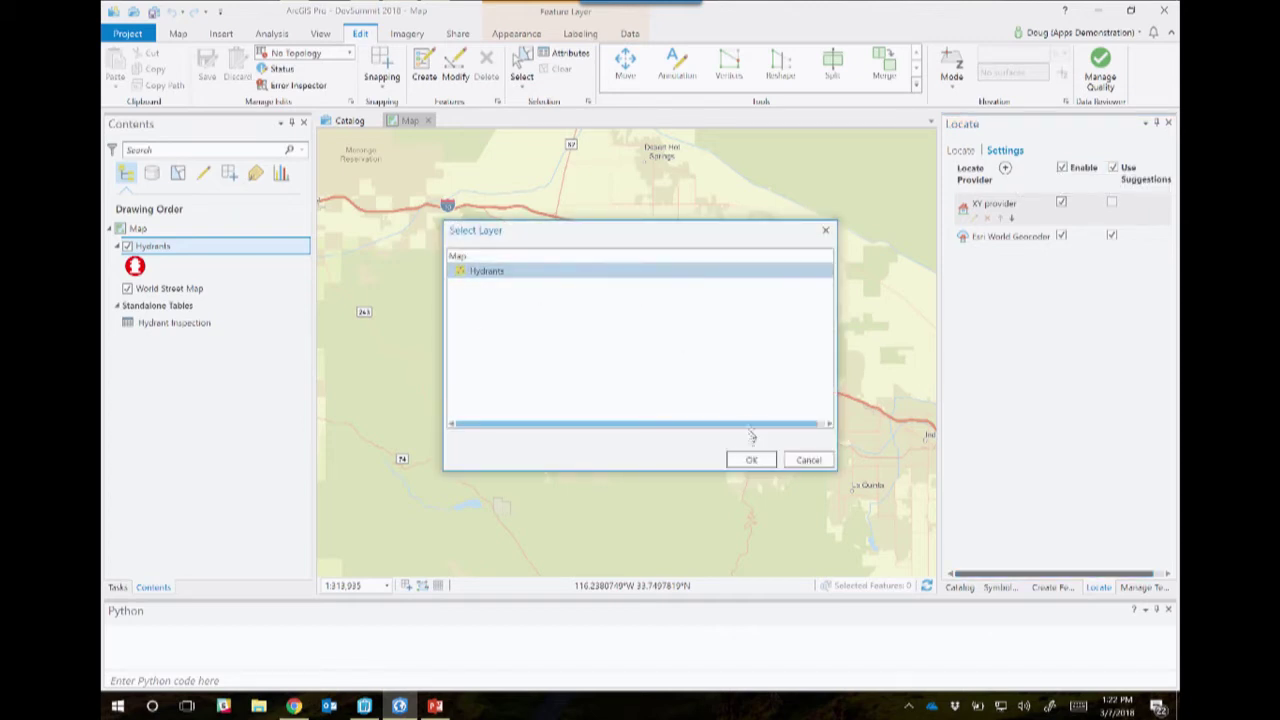
left_click(751, 459)
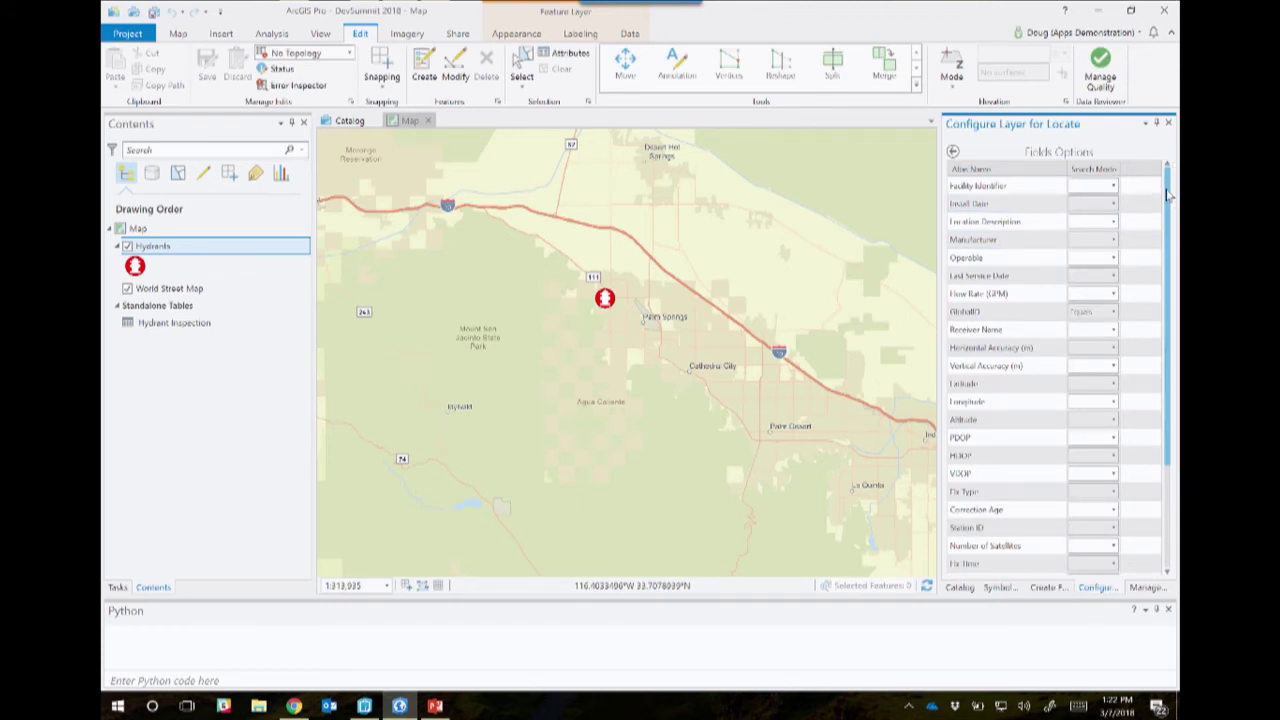
- Clear the GlobalID field's search mode and set Facility Identifier to Contains for locating hydrants
mouse_move(1168, 195)
left_mouse_down()
mouse_move(1169, 212)
mouse_move(1170, 180)
left_mouse_up()
scroll(1172, 182, "down", 5)
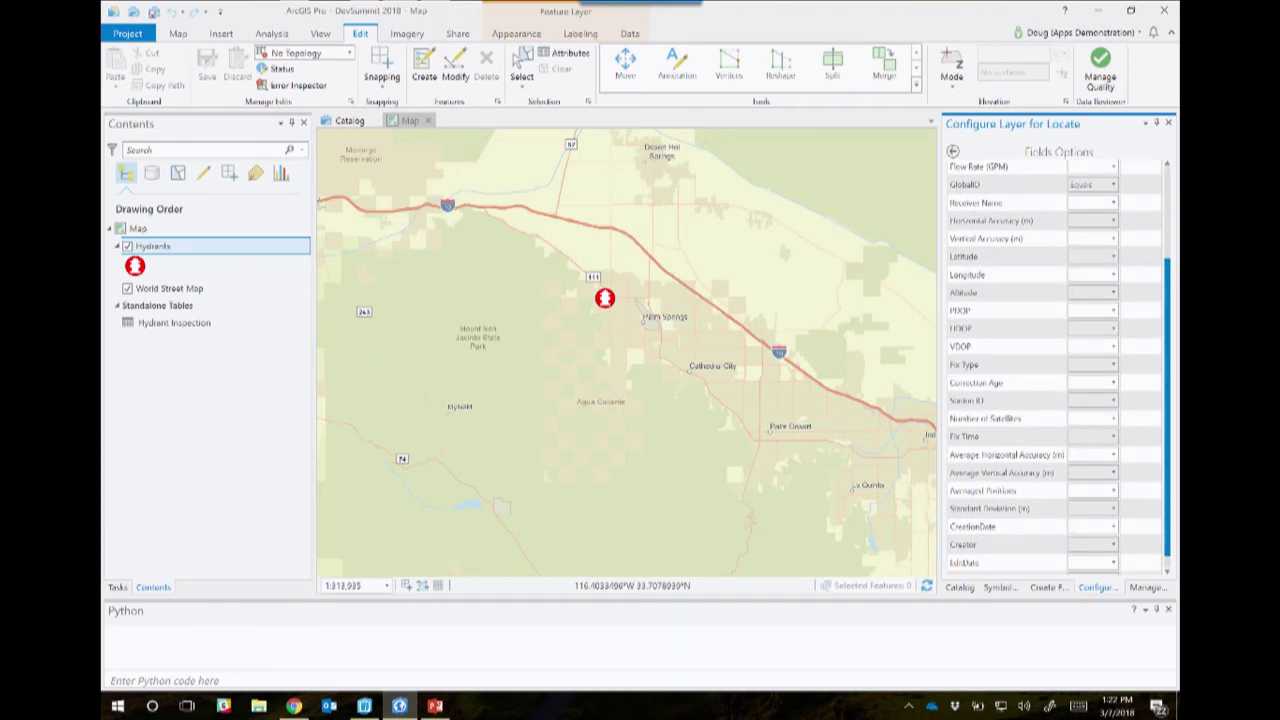
scroll(1130, 313, "up", 5)
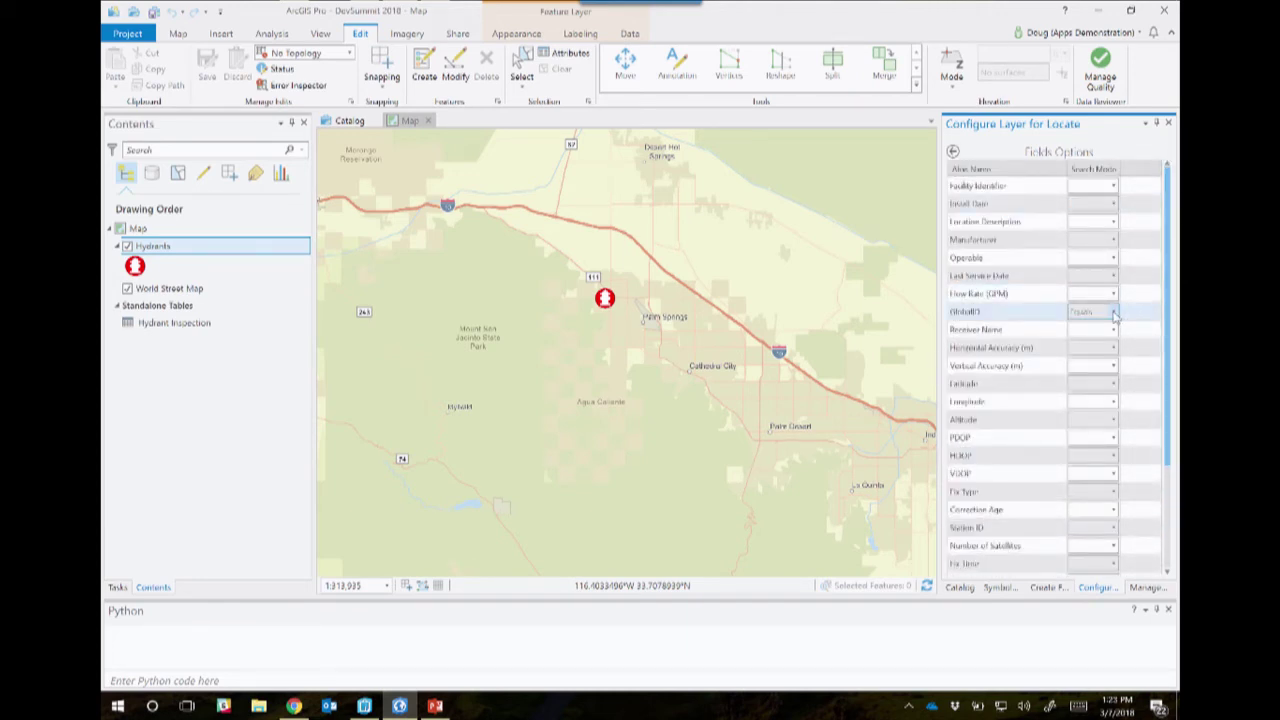
left_click(1113, 312)
left_click(1105, 330)
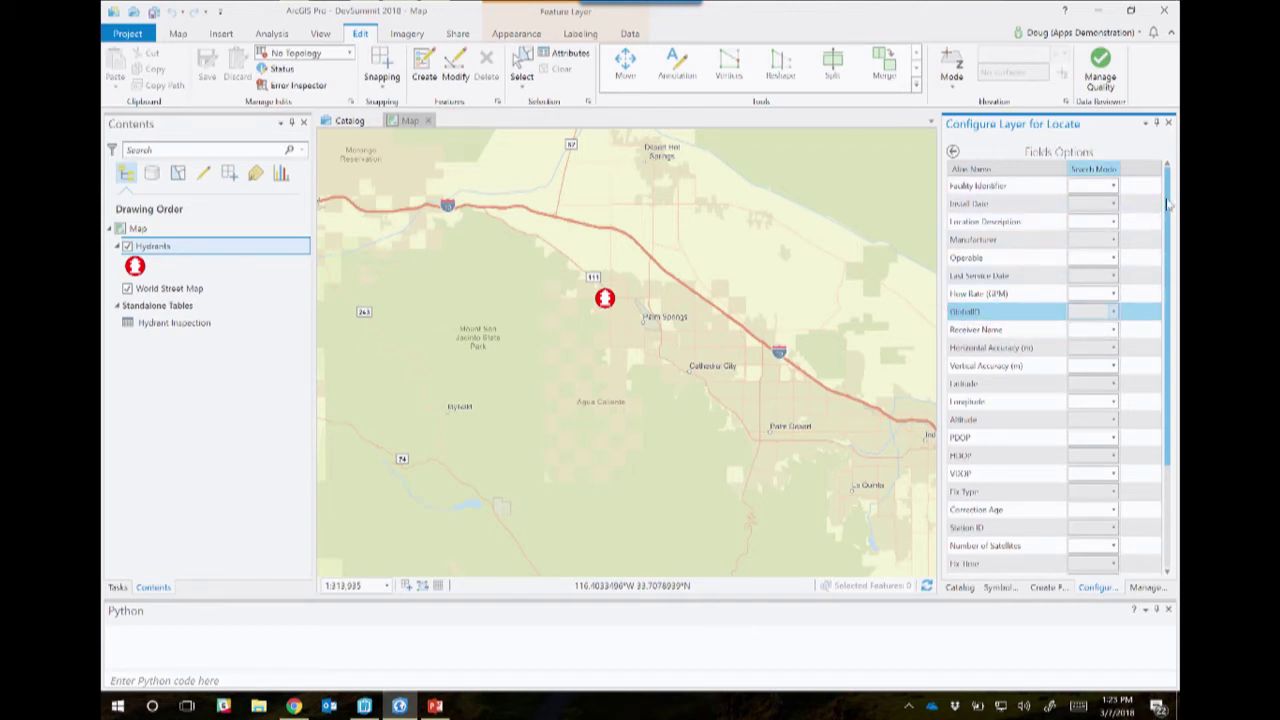
left_click(1113, 187)
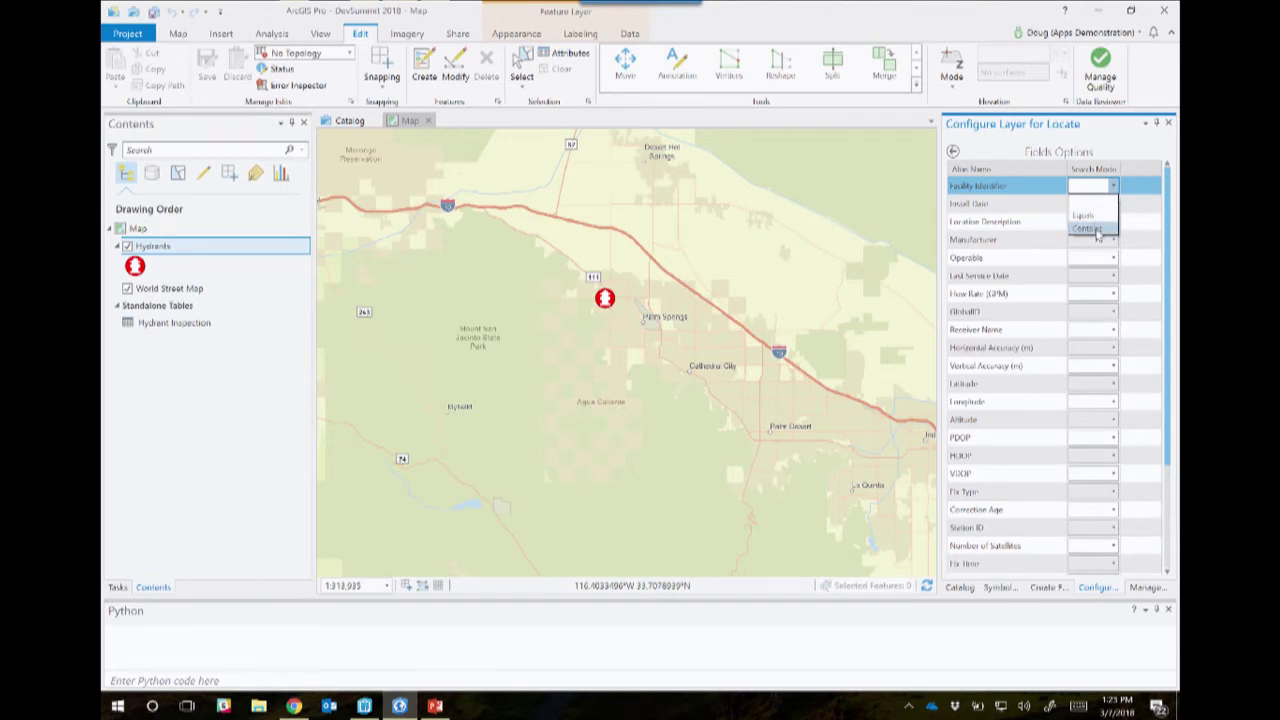
left_click(1095, 228)
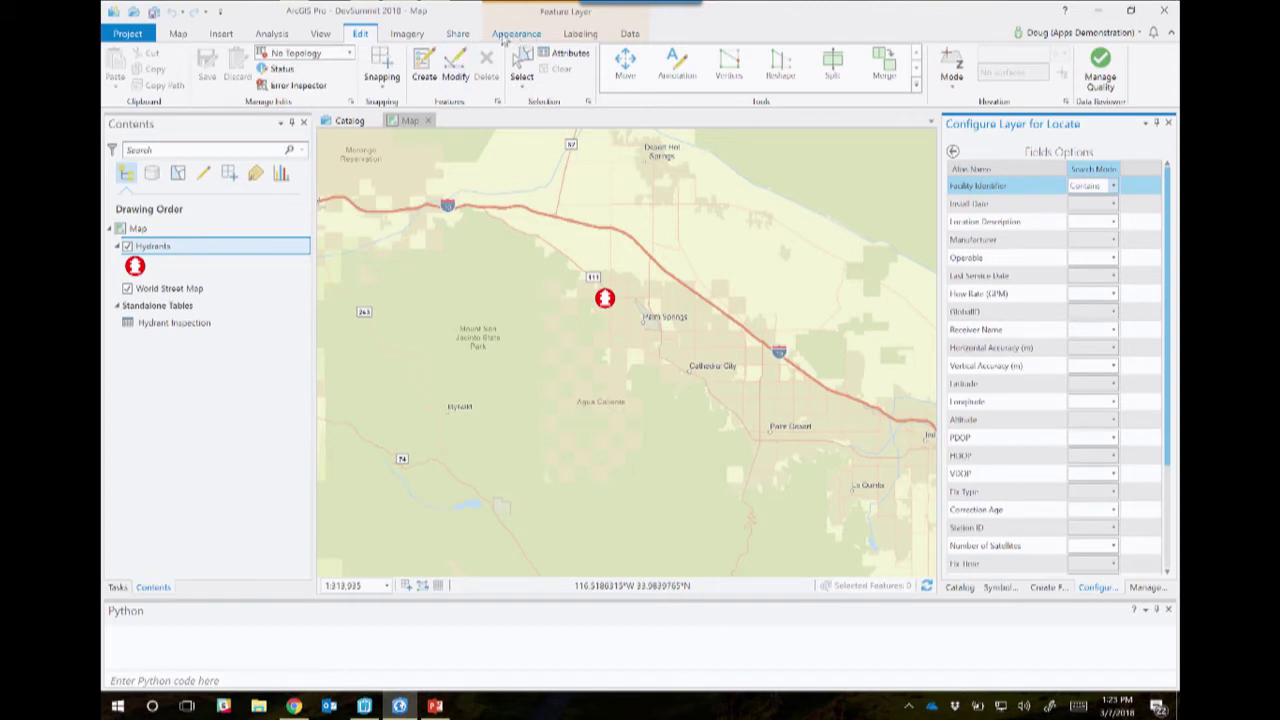
- Limit the Hydrants layer's visibility range so it is hidden when zoomed out beyond 1:100,000
right_click(173, 251)
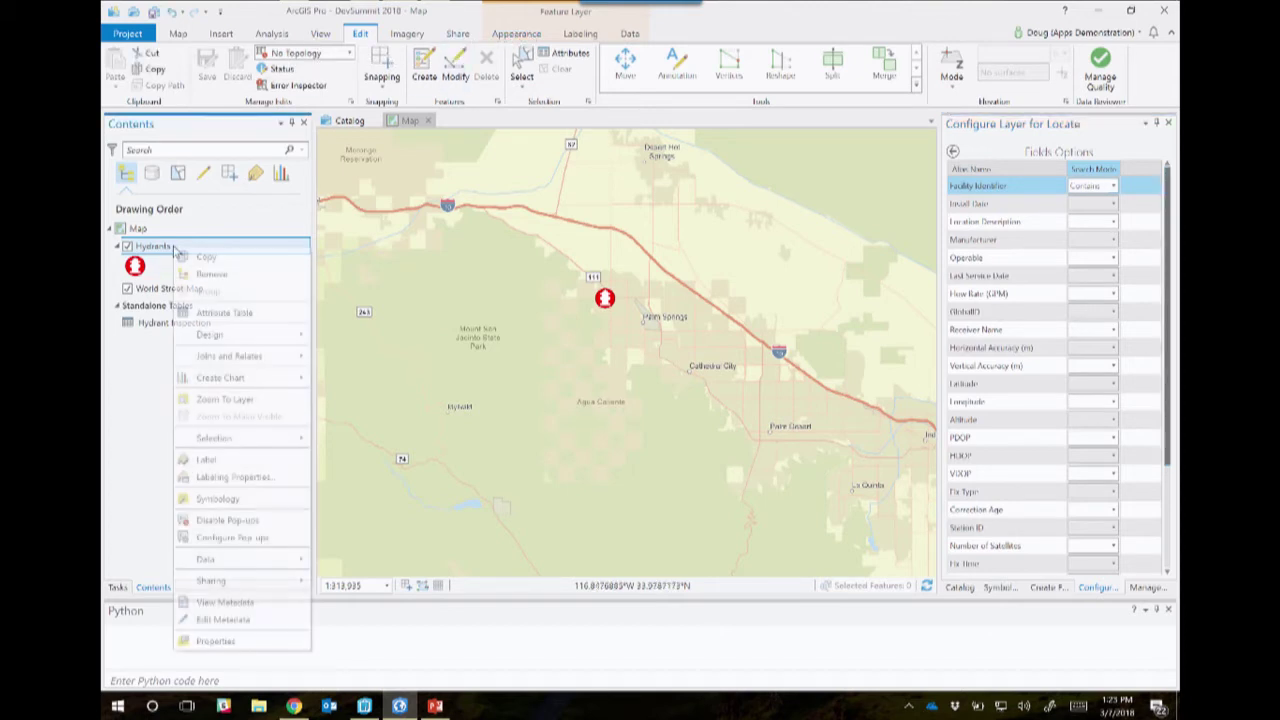
left_click(580, 37)
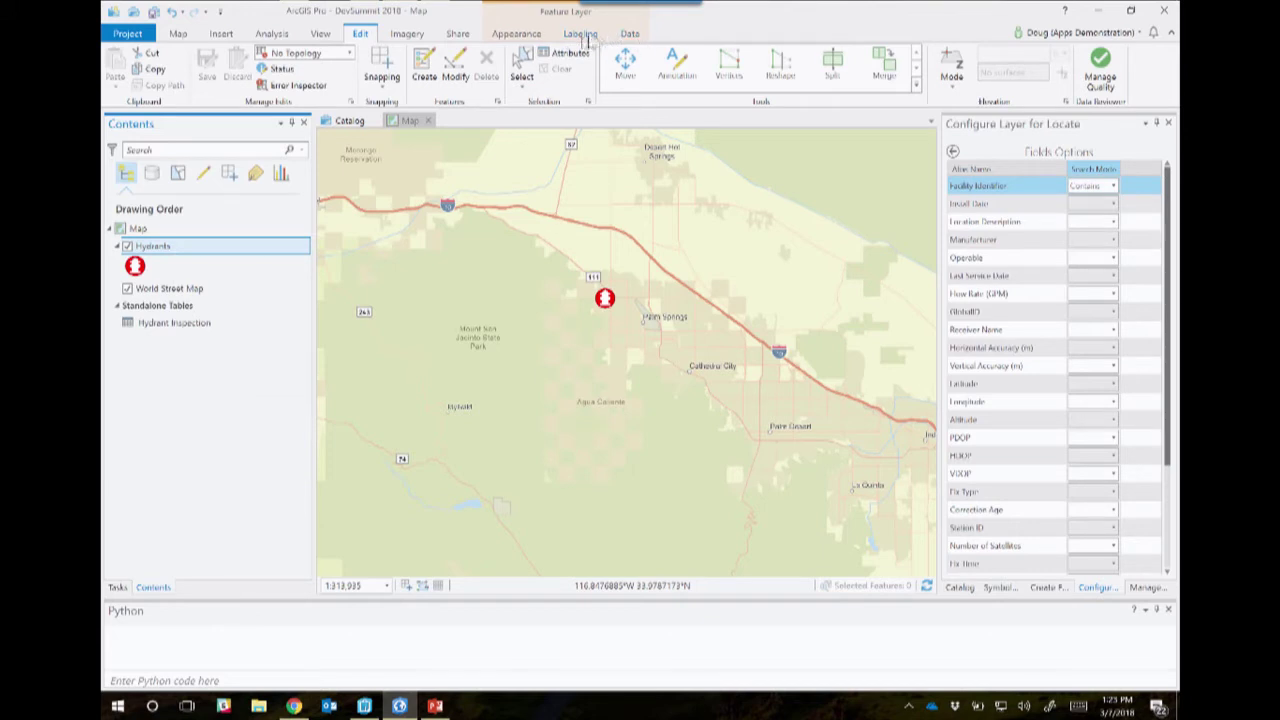
left_click(516, 35)
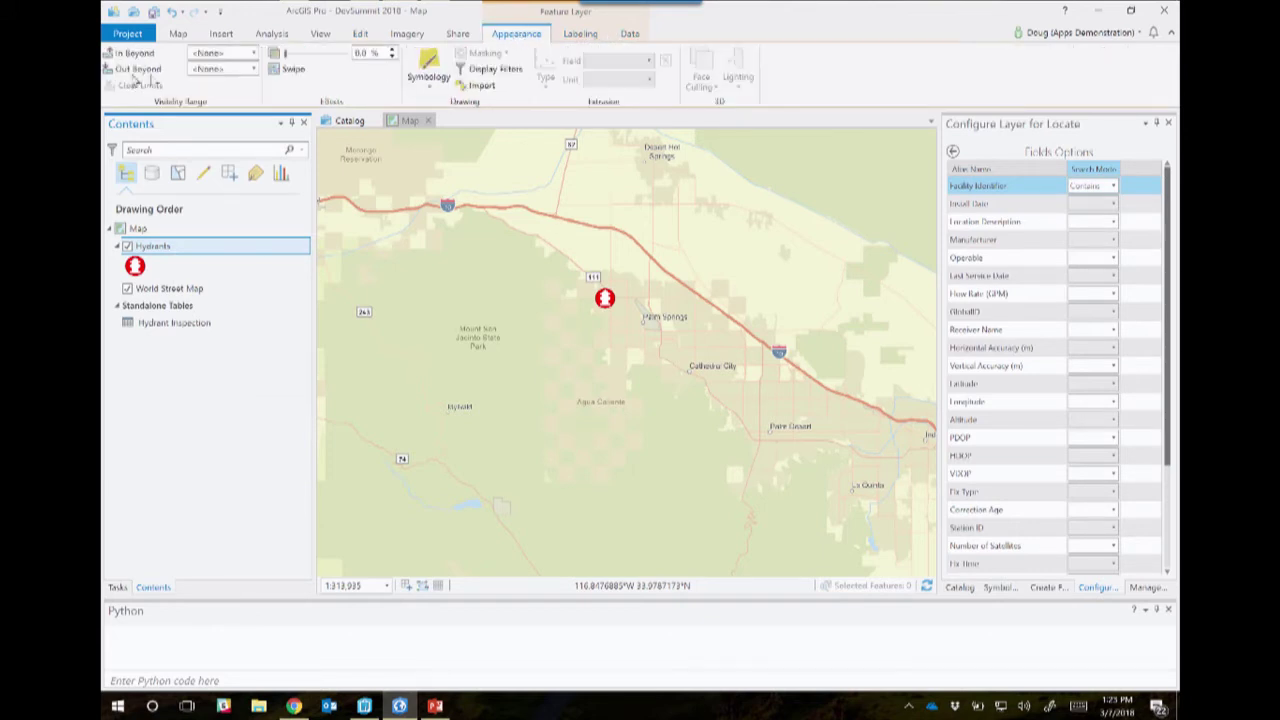
left_click(253, 68)
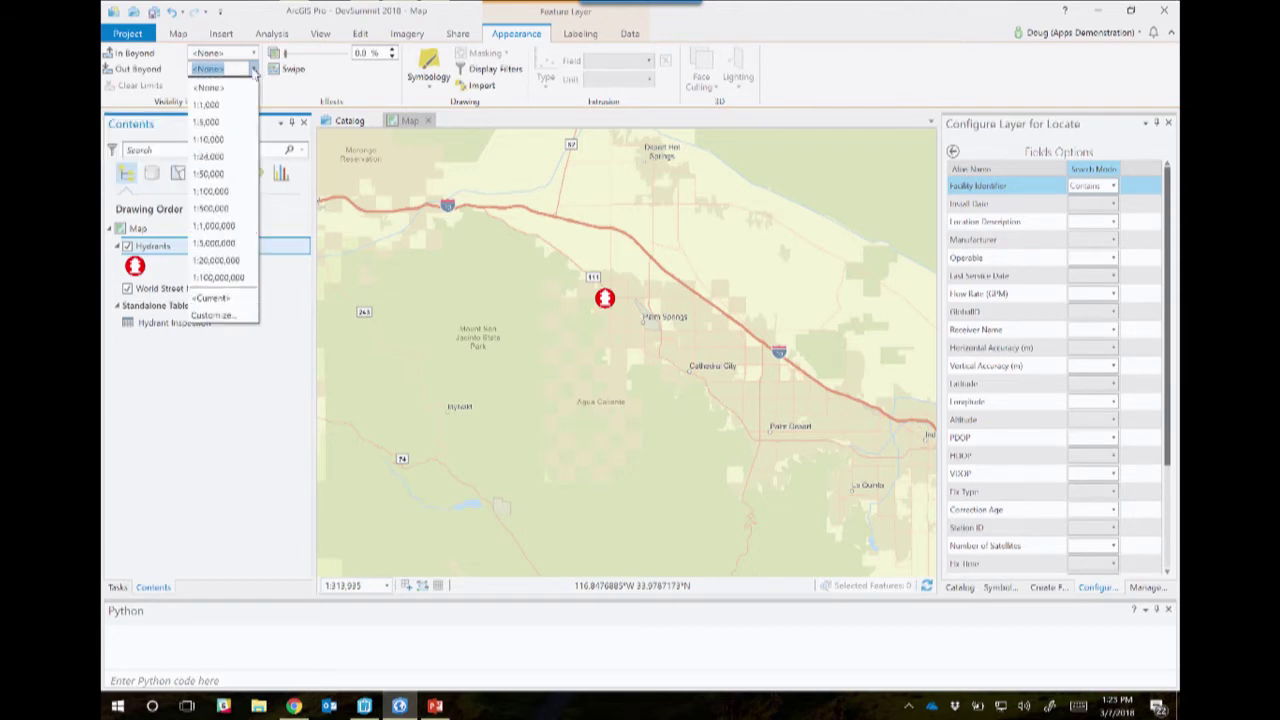
left_click(229, 207)
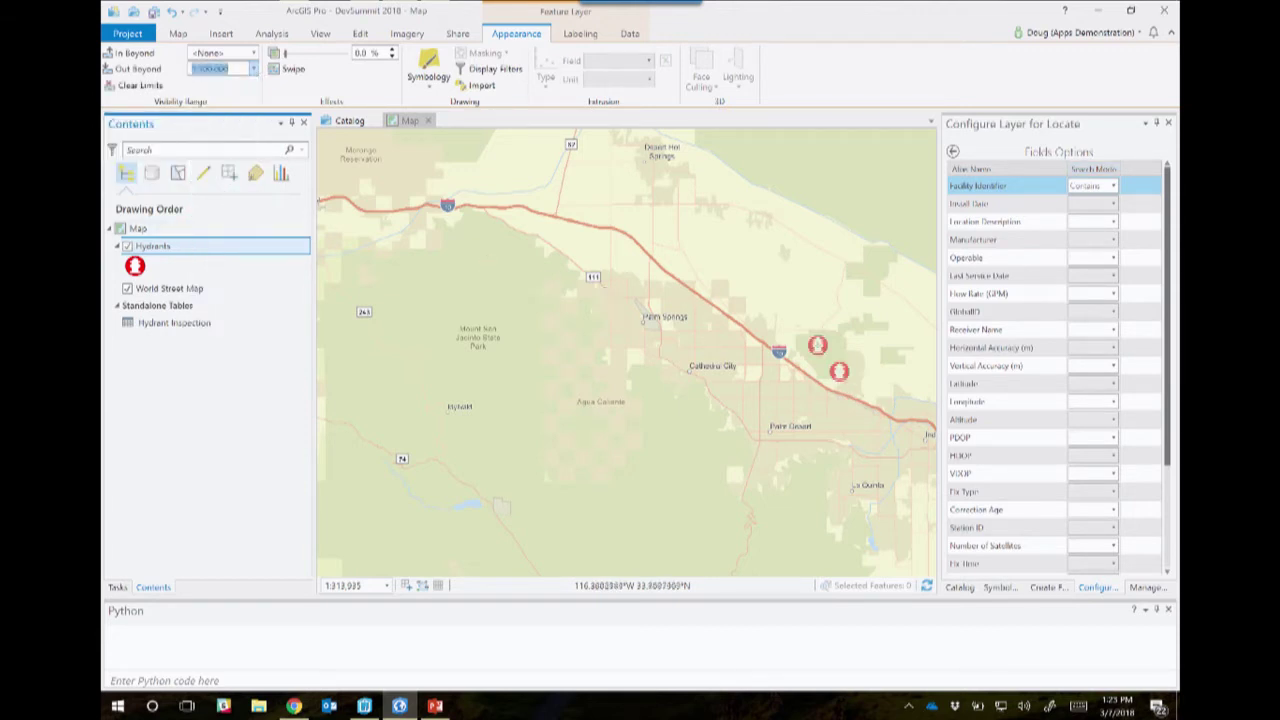
scroll(665, 320, "up", 5)
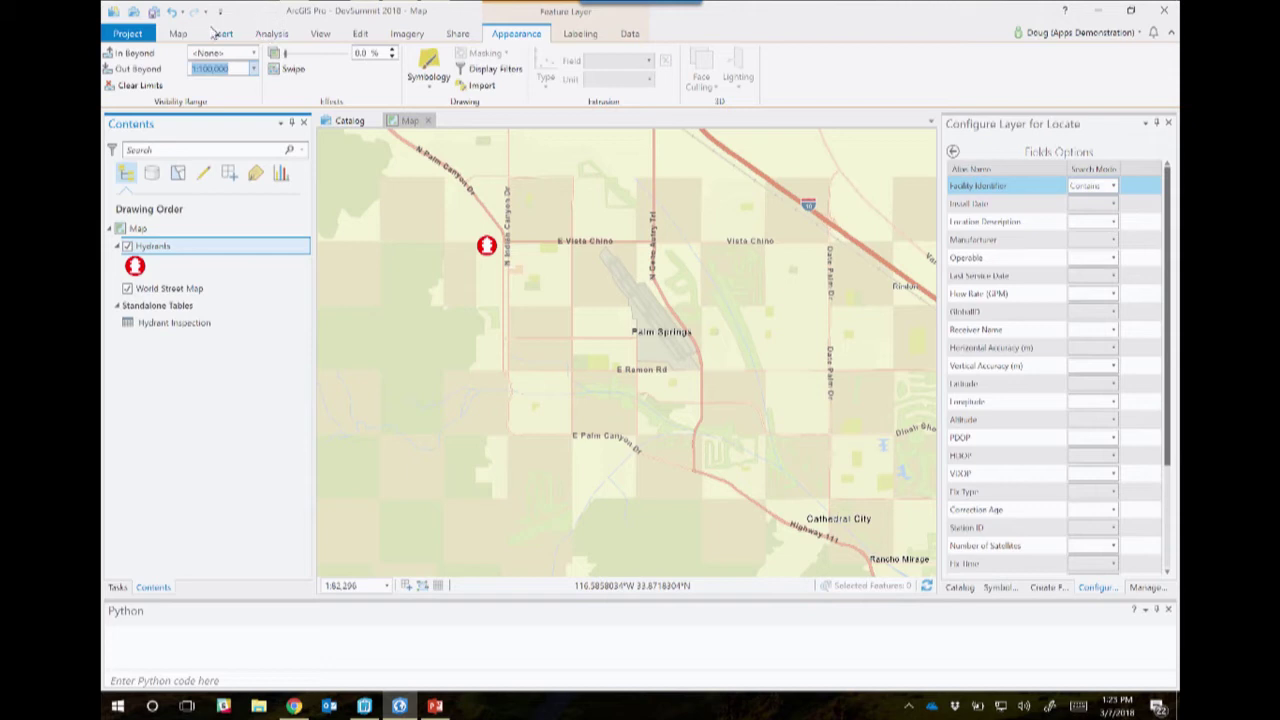
- Start sharing the map as a new web map named HydrantManagement
left_click(458, 34)
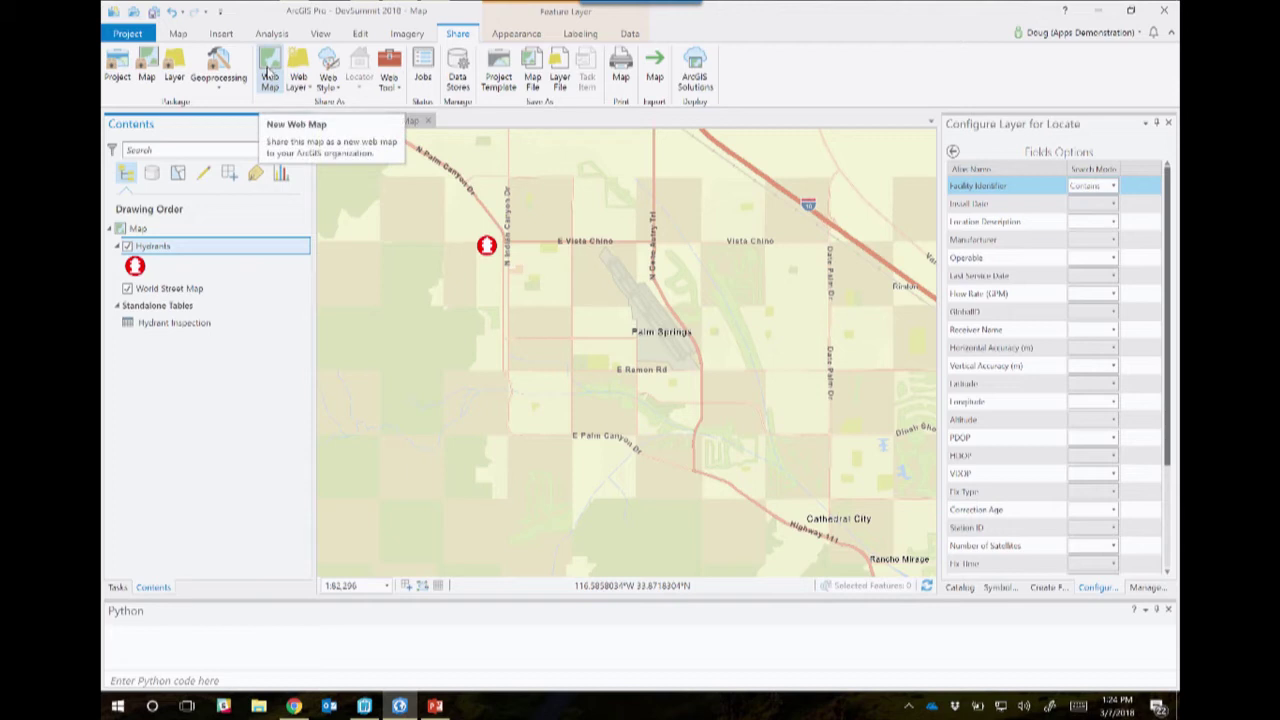
left_click(269, 75)
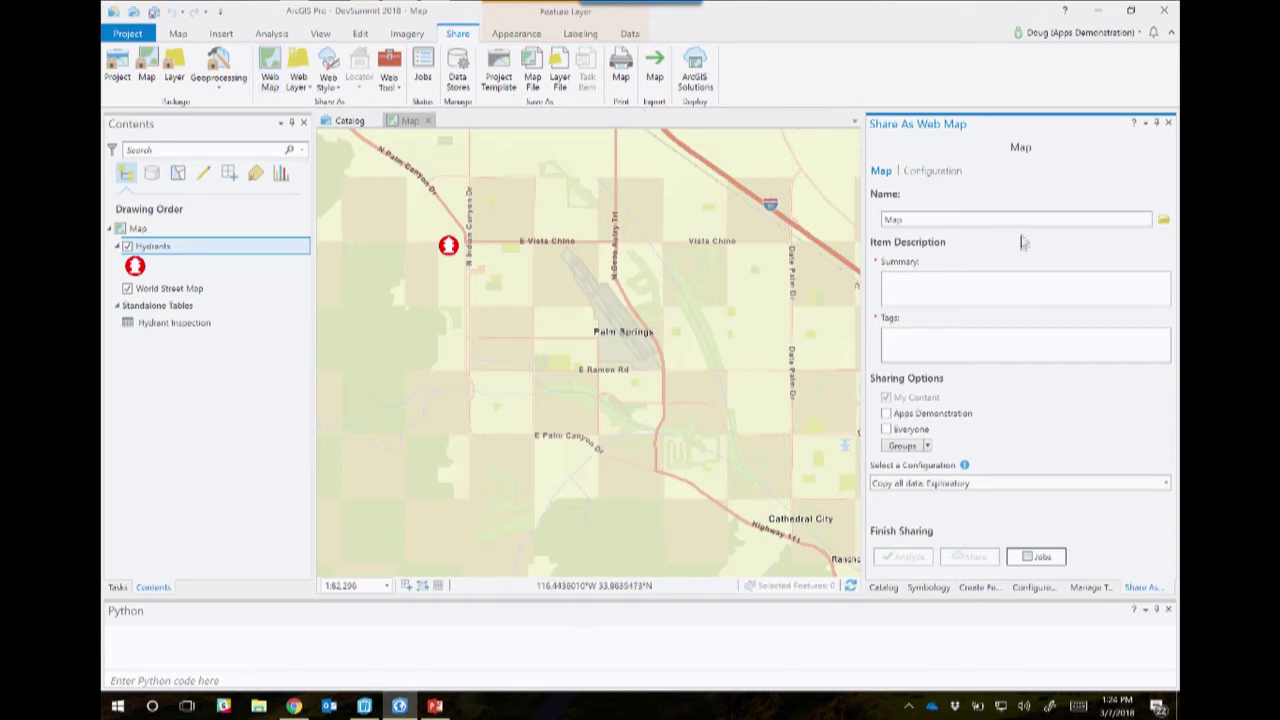
double_click(930, 221)
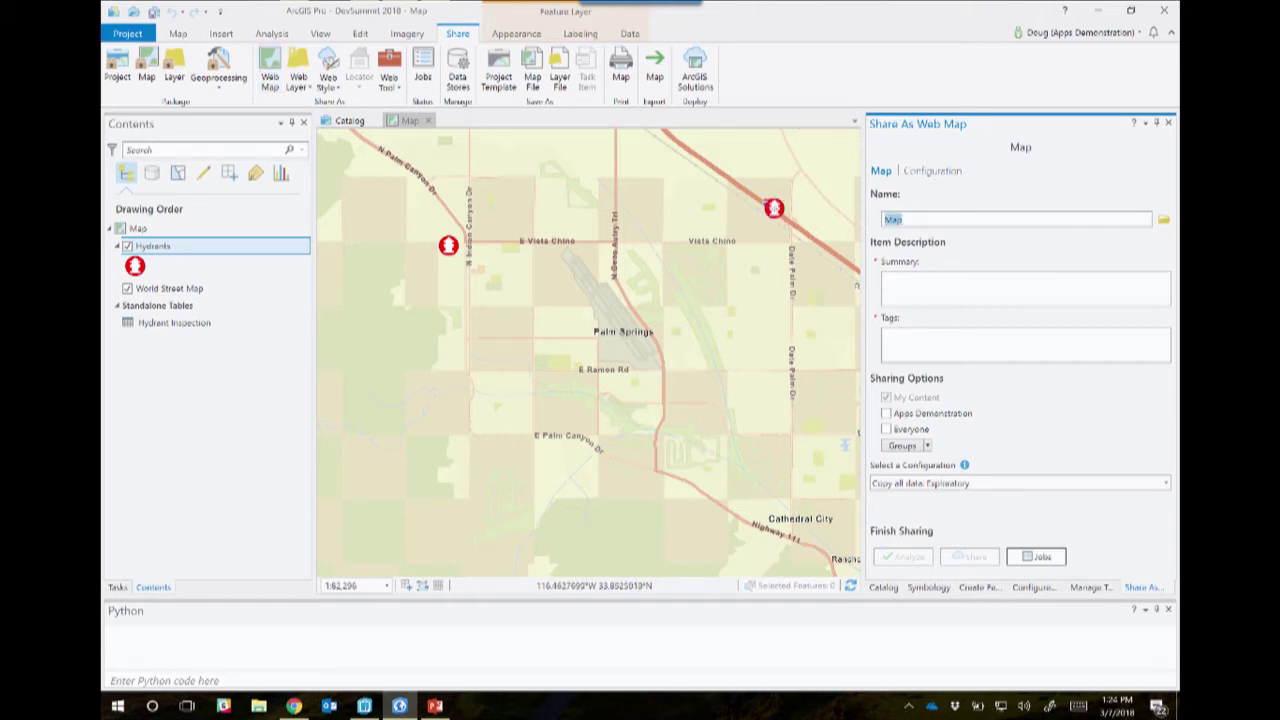
type("Hydrant Mana")
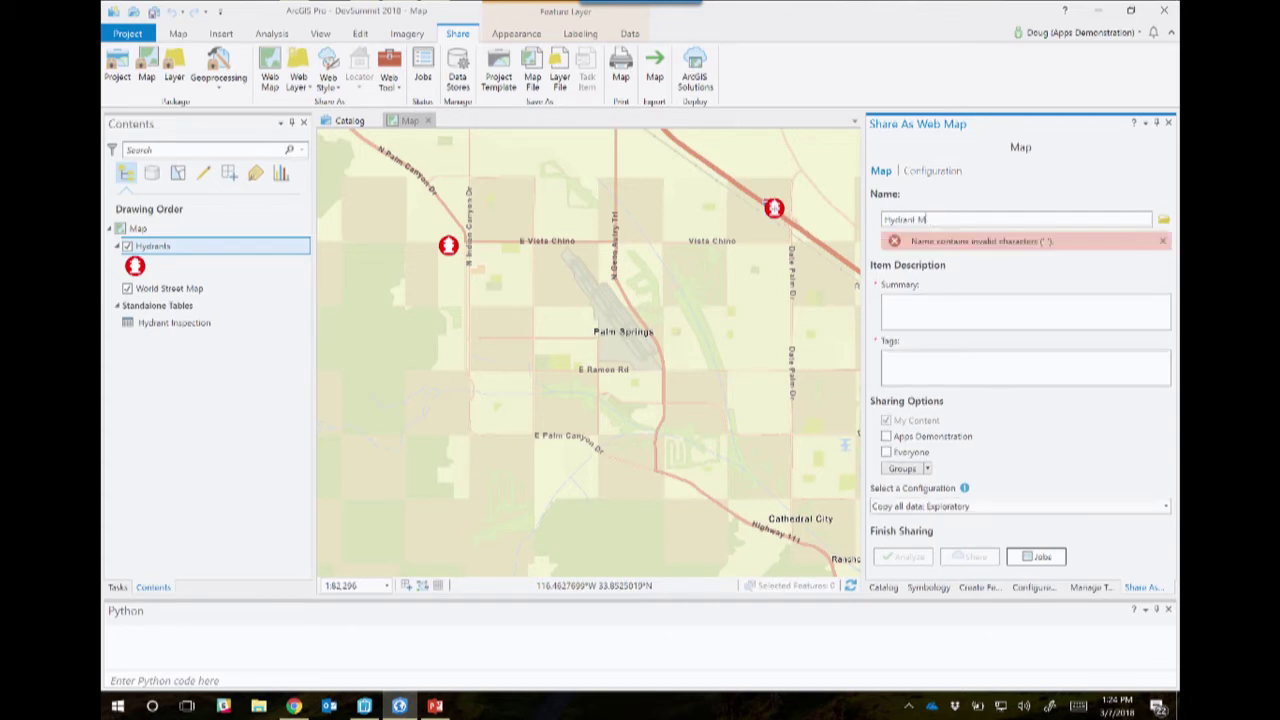
key("BackSpace")
key("BackSpace")
key("BackSpace")
key("BackSpace")
key("BackSpace")
type("Management")
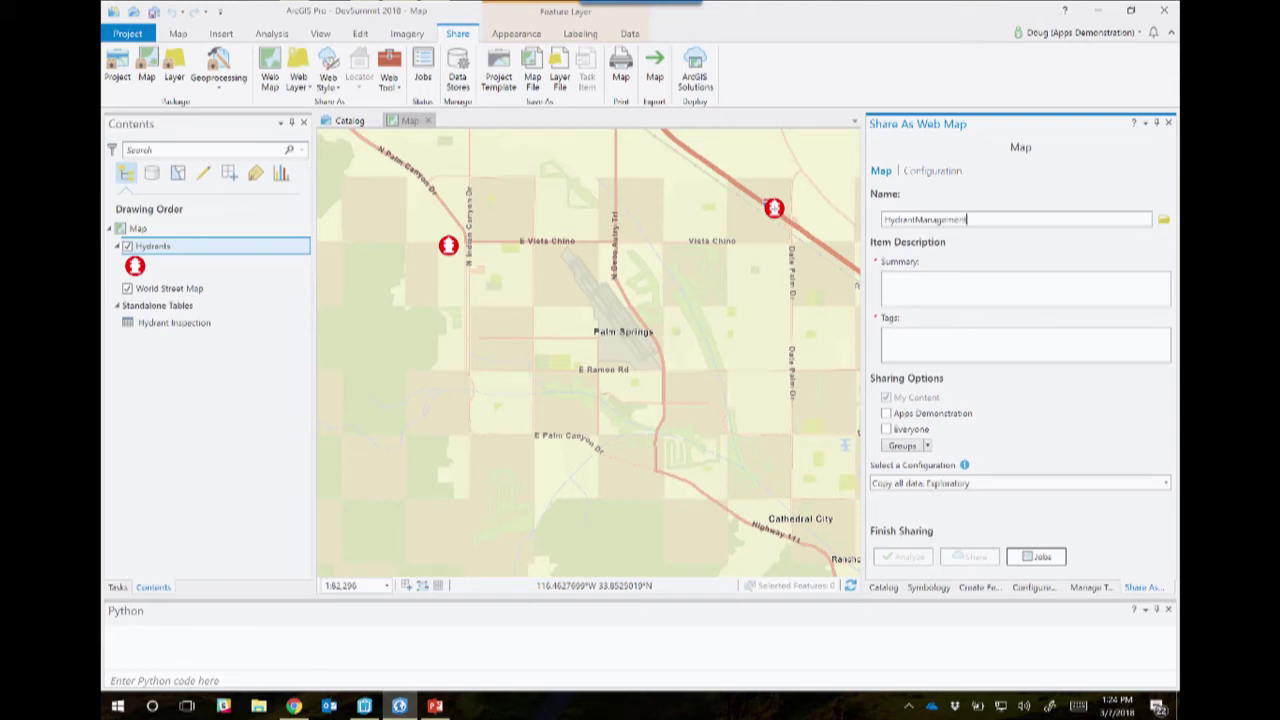
- Give the web map the summary "foo" and tag "bar", and share it with the Dev Summit 2018 group
left_click(929, 292)
type("Too")
left_click(1005, 342)
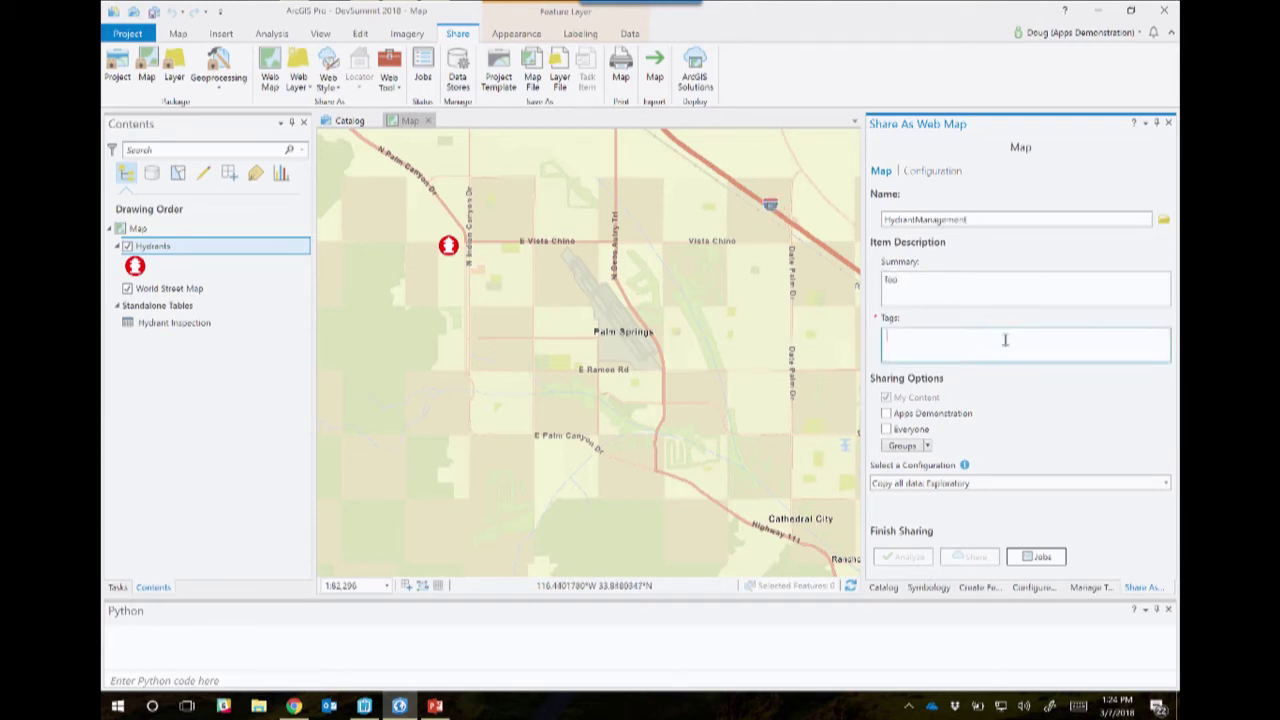
type("bar")
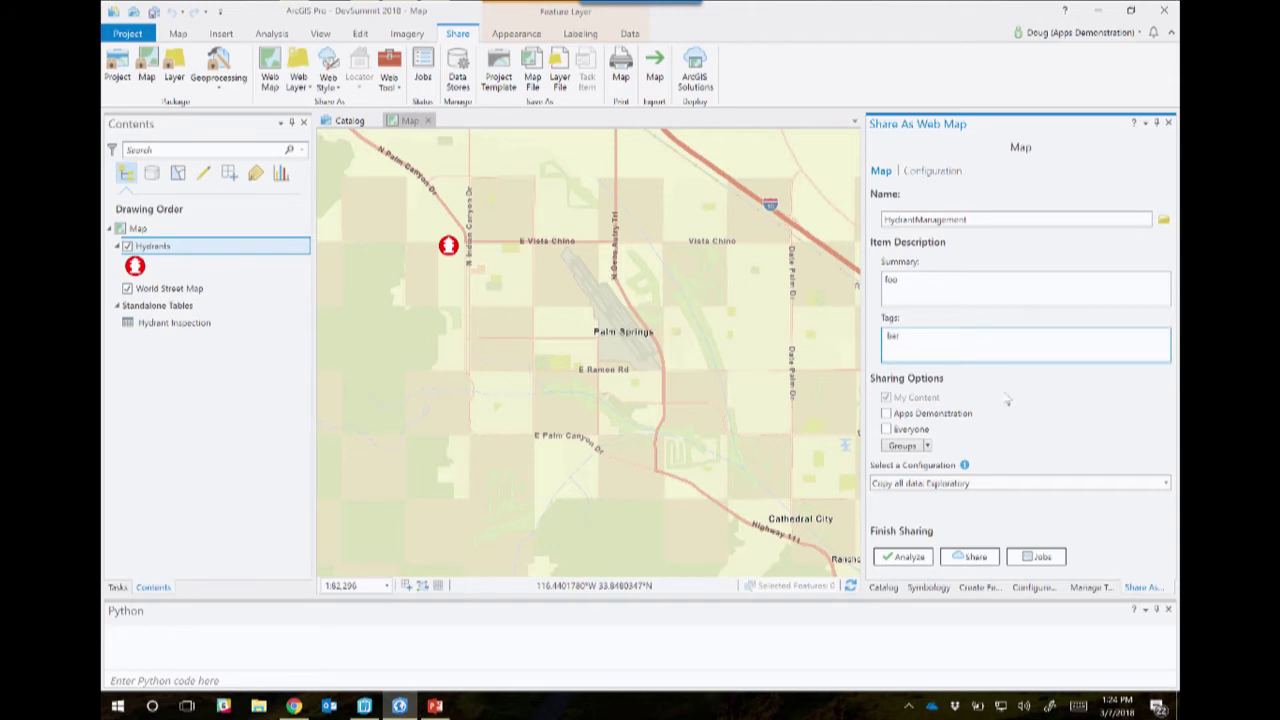
left_click(928, 446)
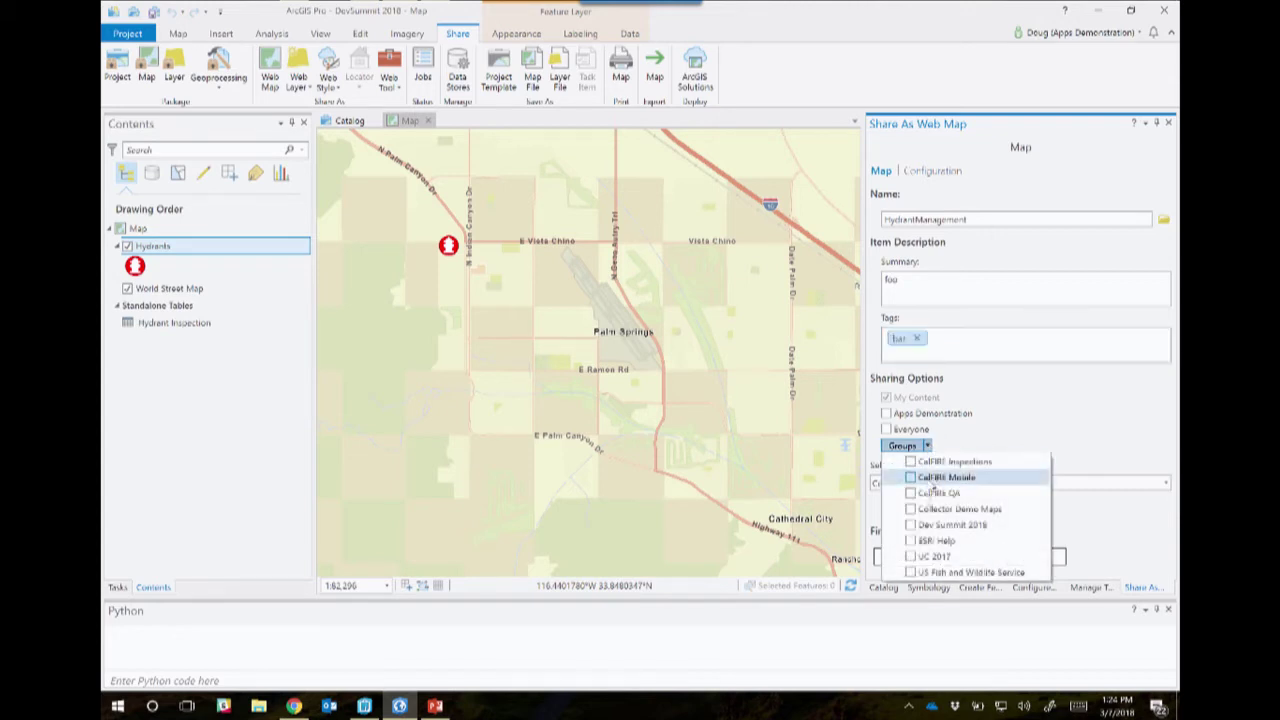
left_click(909, 524)
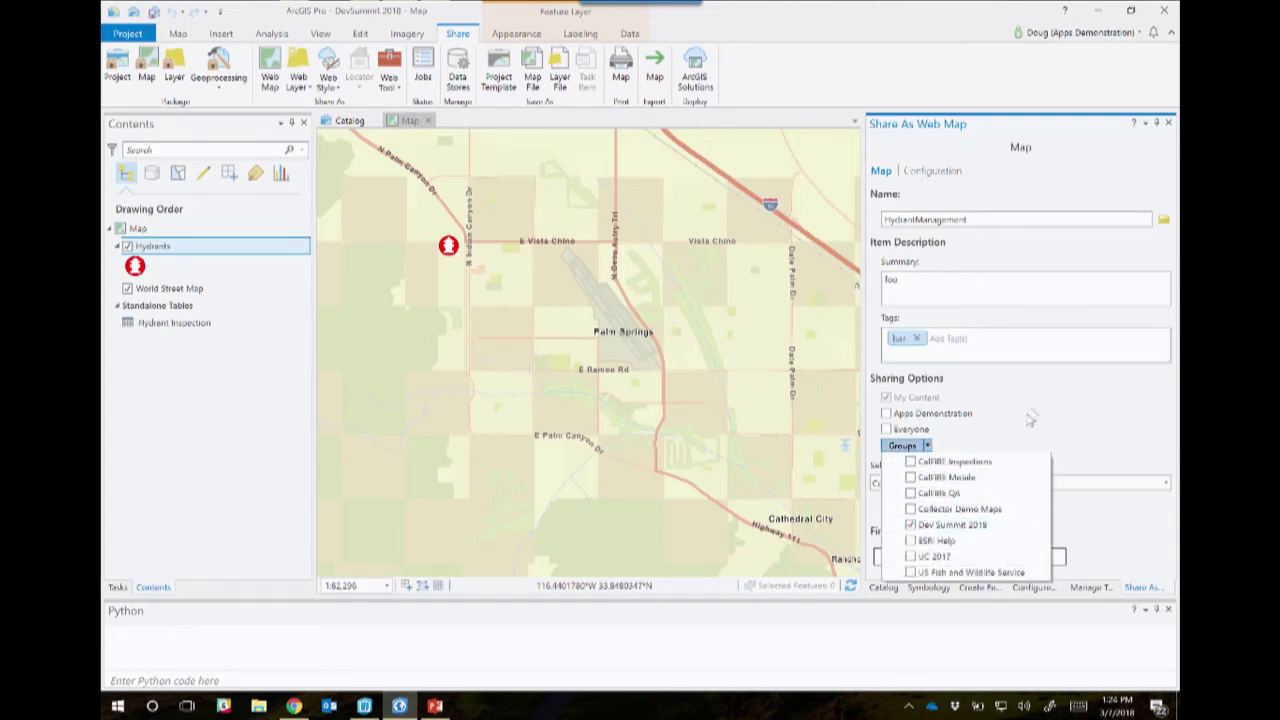
left_click(1029, 420)
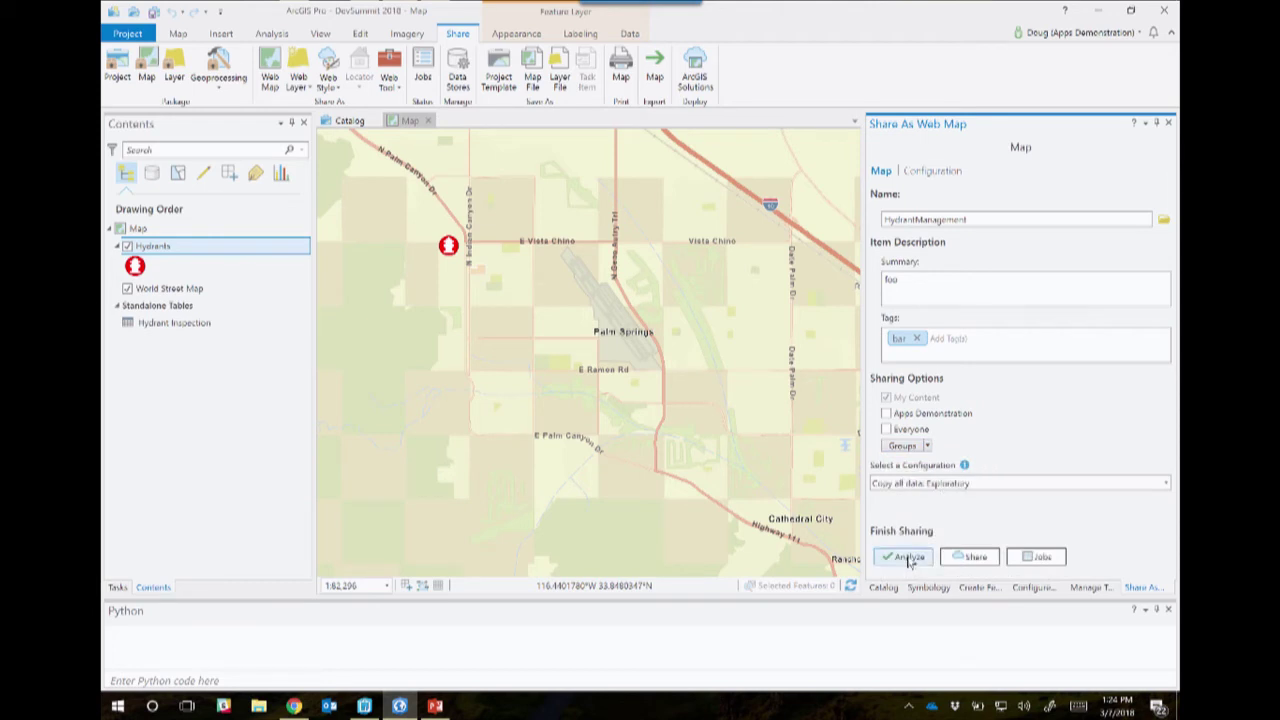
- Configure the HydrantManagement_WFL1 web layer to enable sync
left_click(931, 172)
left_click(942, 284)
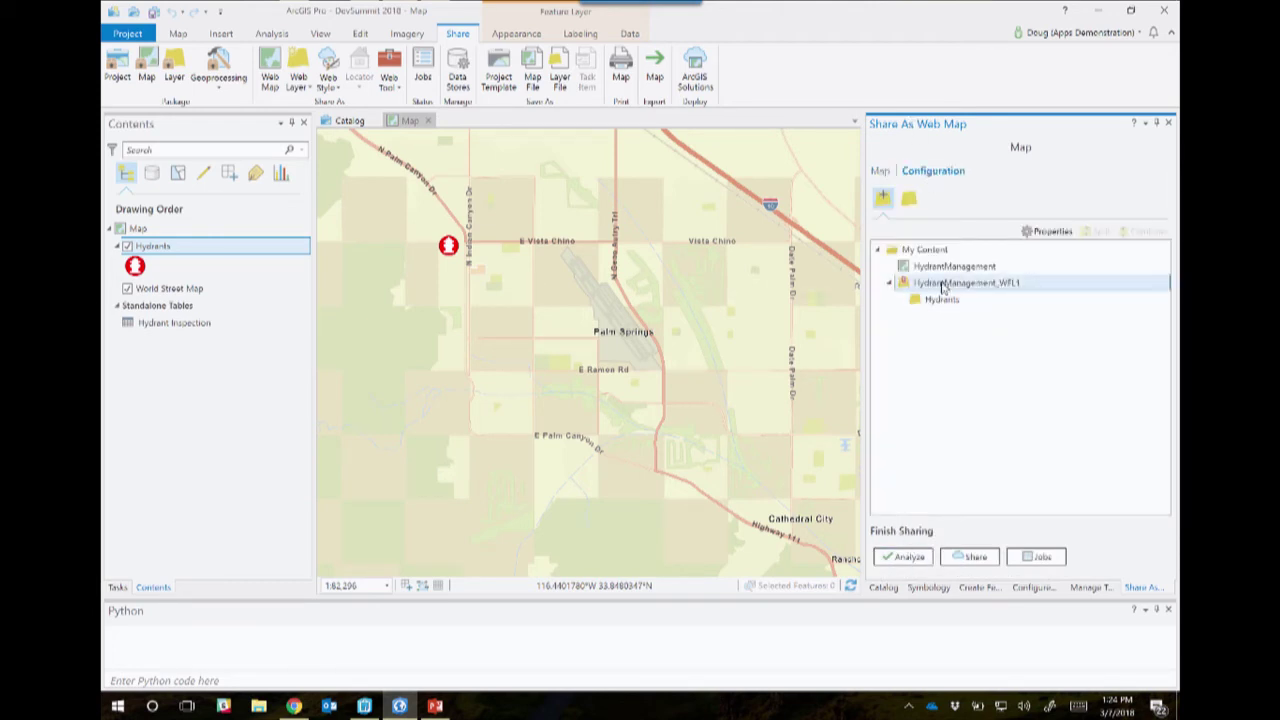
left_click(1050, 236)
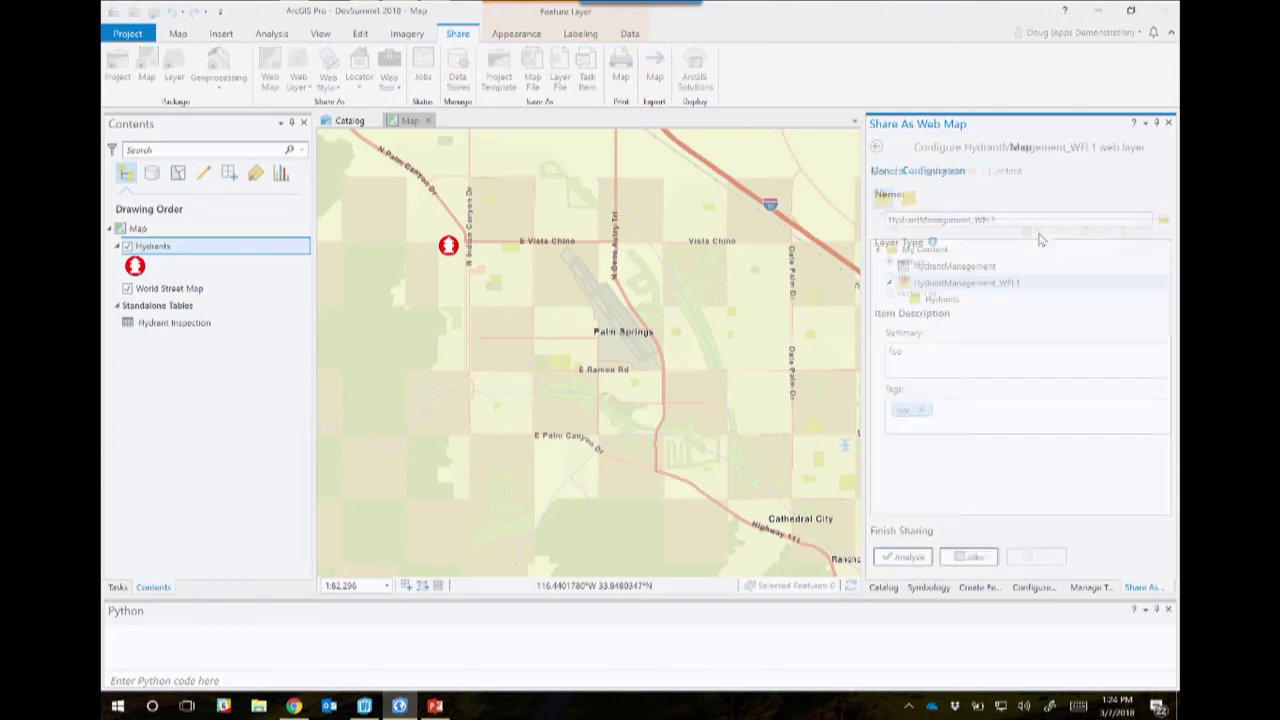
left_click(948, 171)
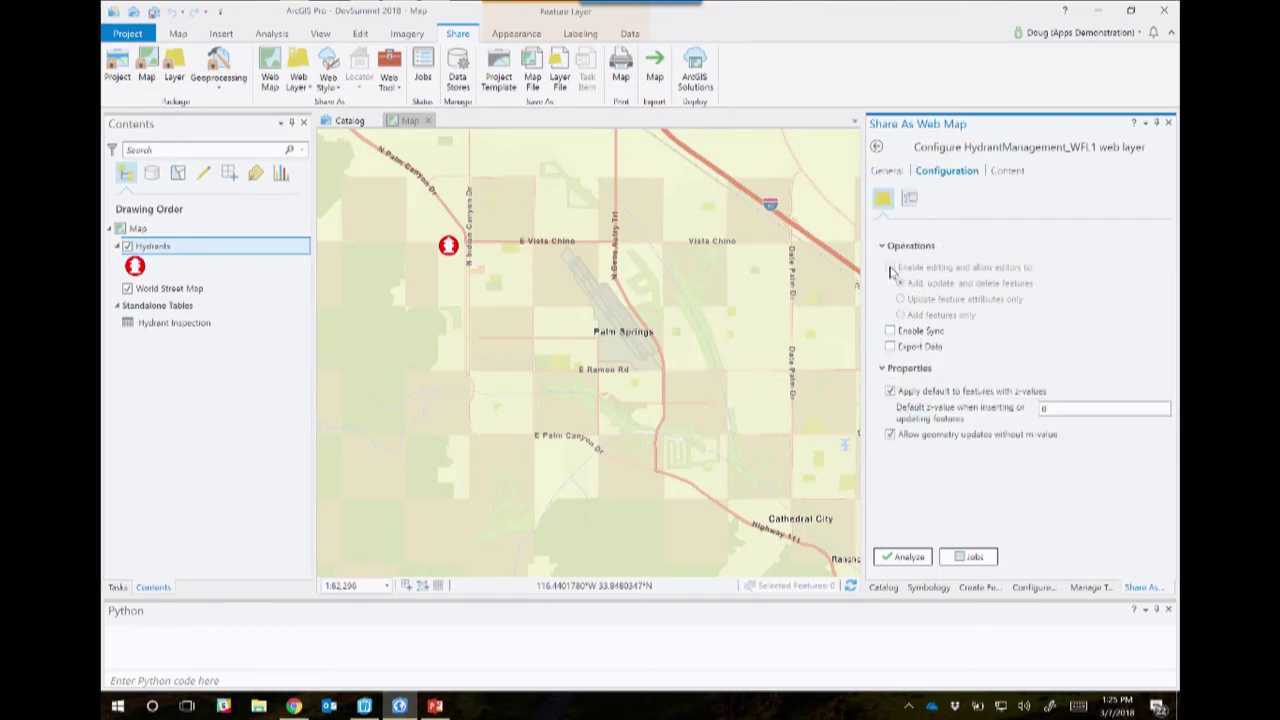
left_click(890, 331)
- Analyze the HydrantManagement_WFL1 web layer for sharing issues, check its general settings, and analyze it again
left_click(902, 557)
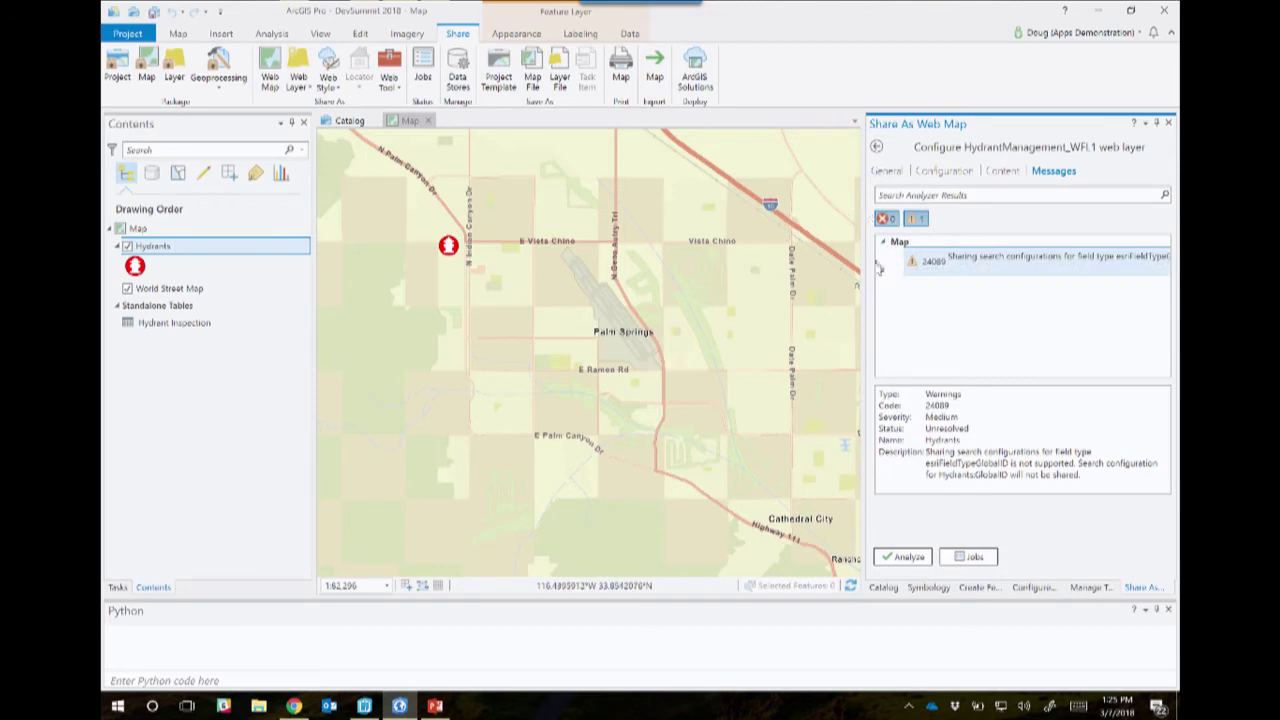
left_click(888, 171)
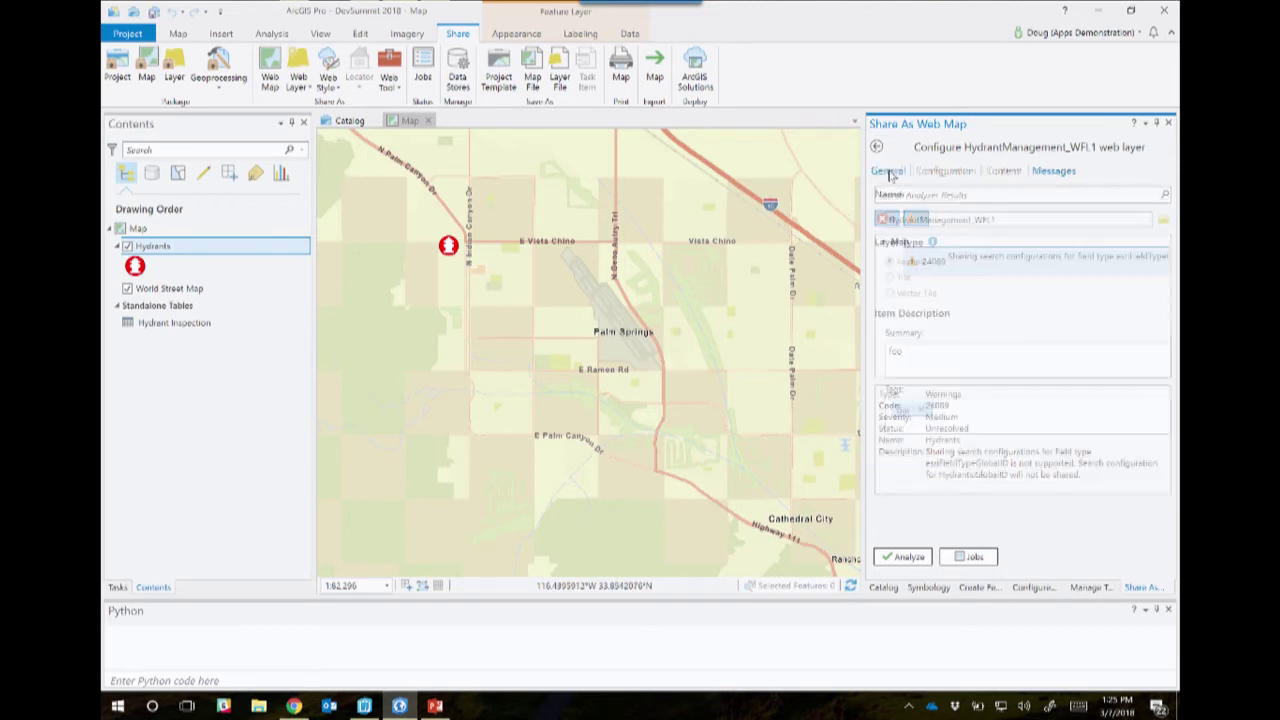
left_click(900, 556)
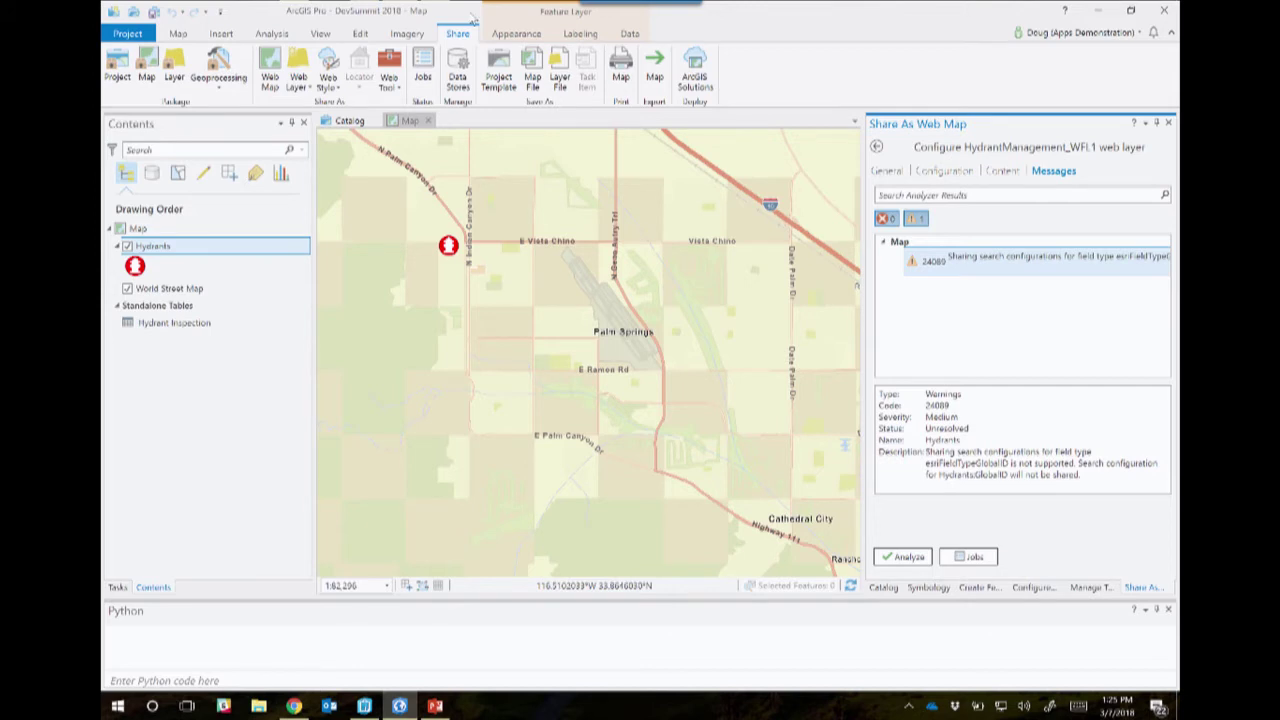
- Close the map view and open the Deploy an ArcGIS Solution task of the ArcGIS Solutions Deployment Tool
left_click(695, 75)
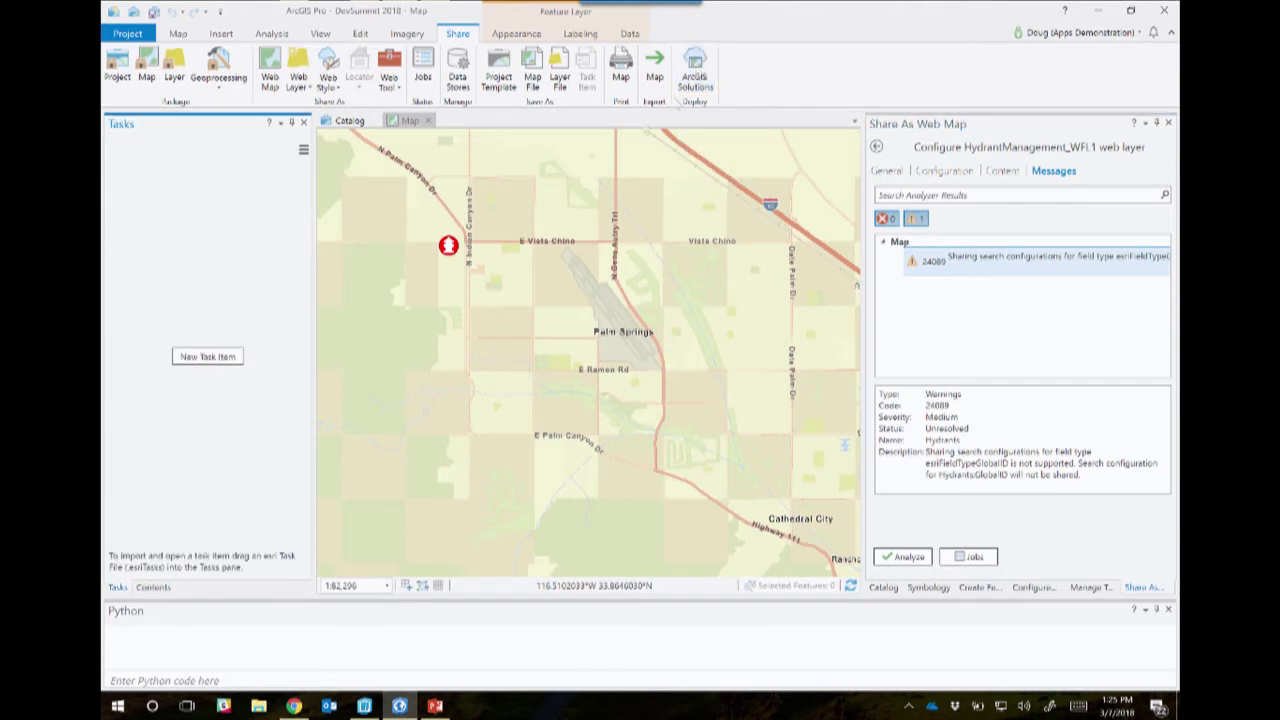
left_click(429, 121)
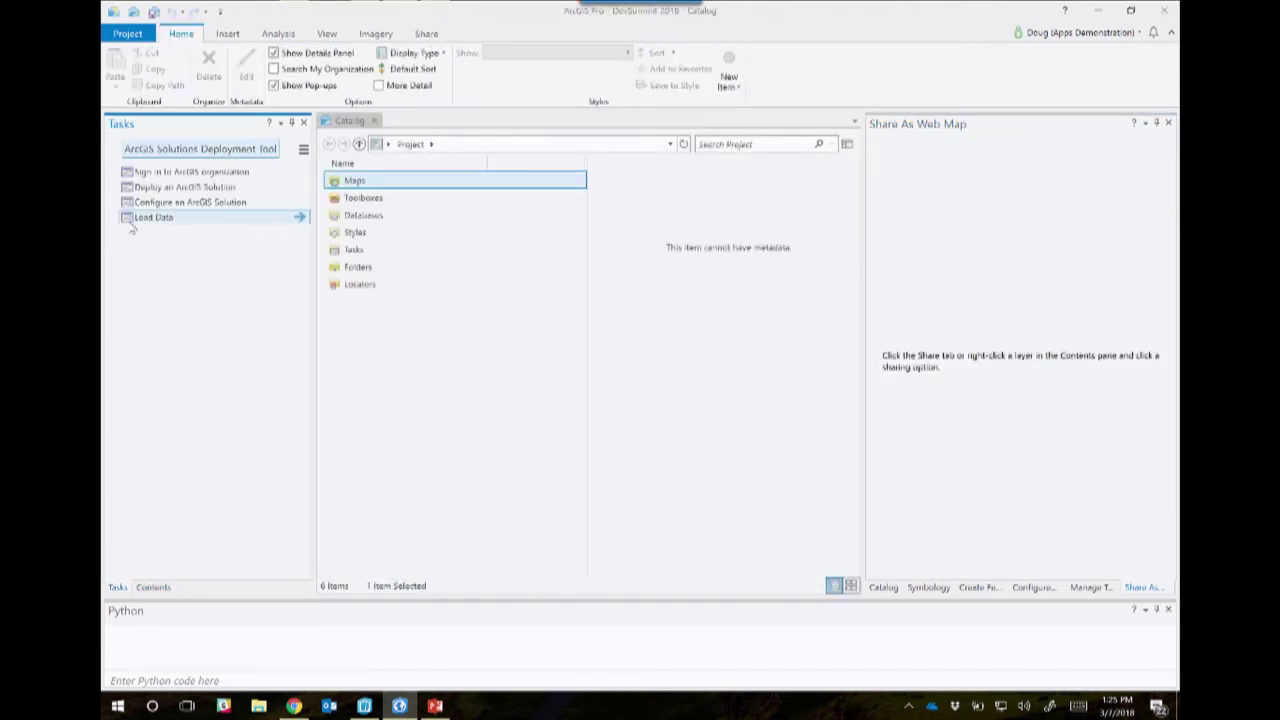
left_click(190, 192)
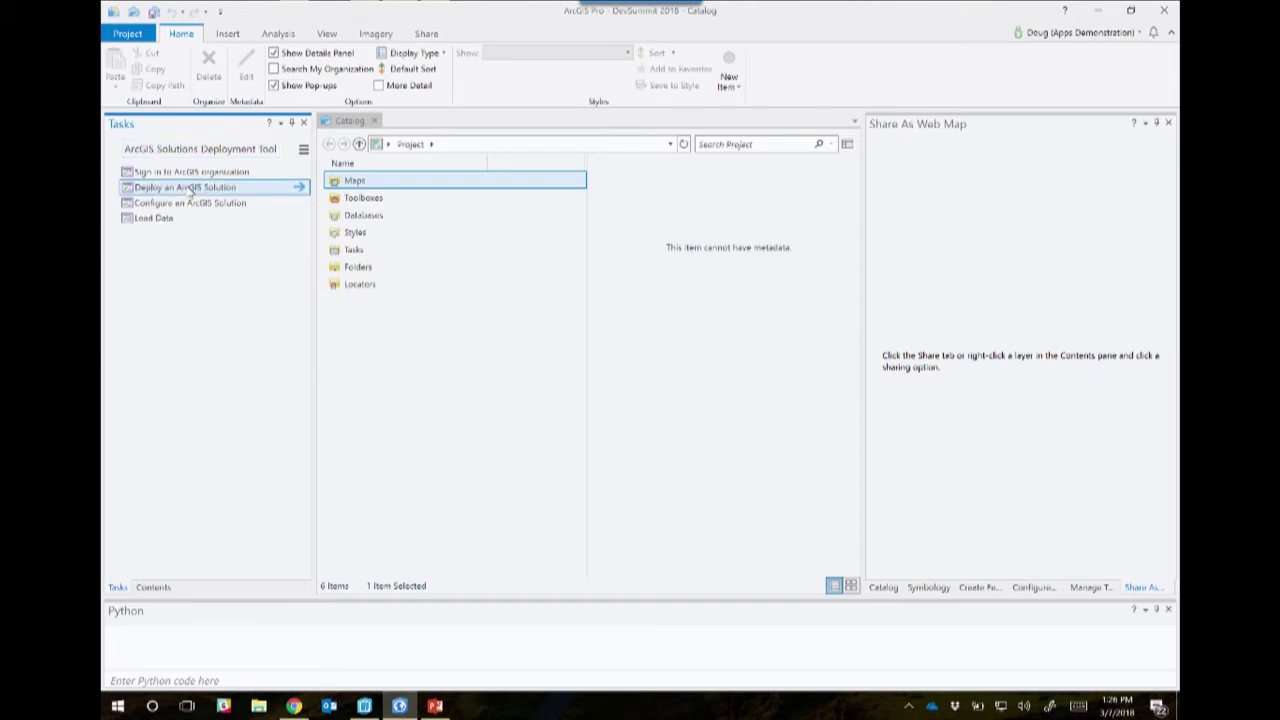
left_click(299, 187)
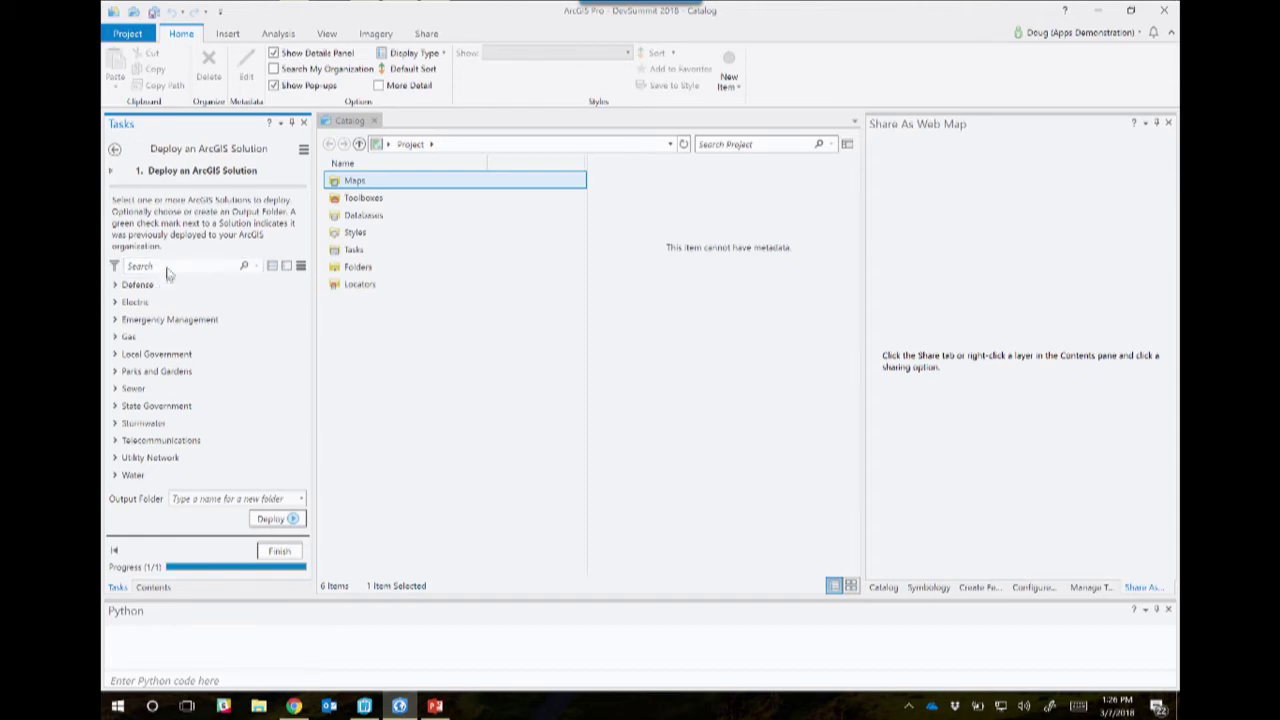
- Search the deployable solutions for "stormwater" and find Inlet Inventory & Inspection in the Stormwater group
left_click(167, 268)
type("stro")
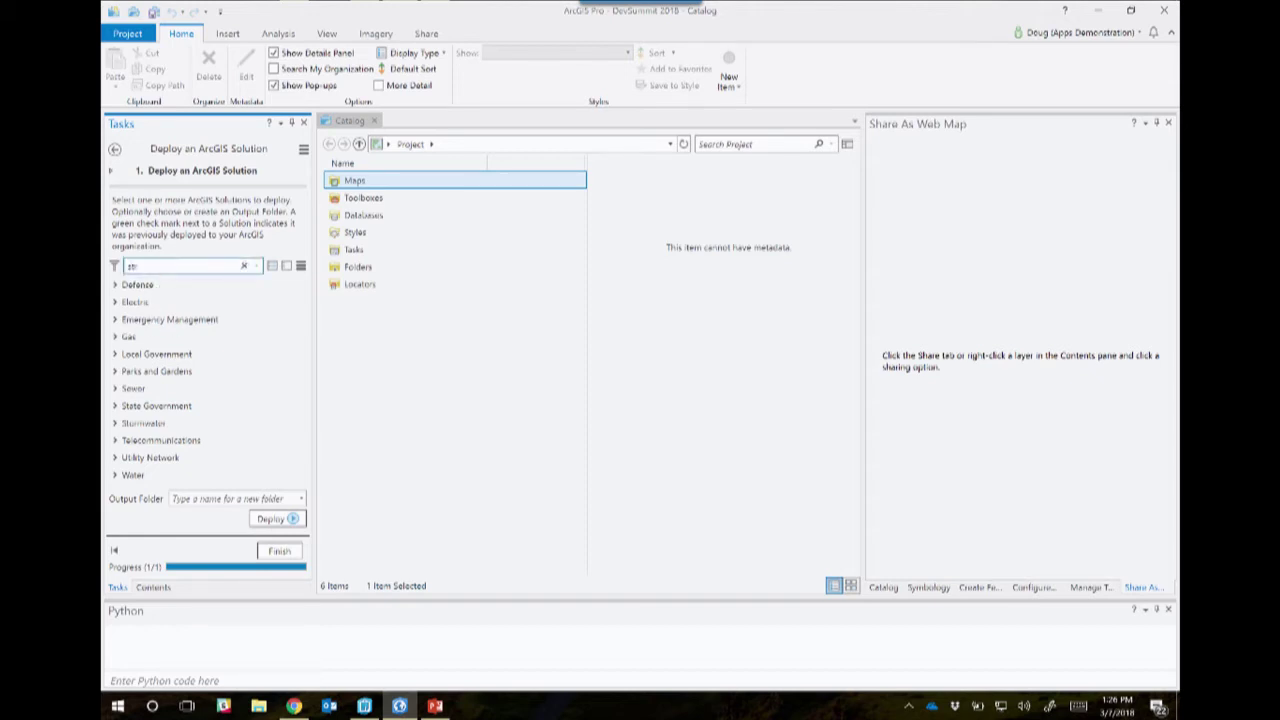
key("BackSpace")
key("BackSpace")
type("ormwater")
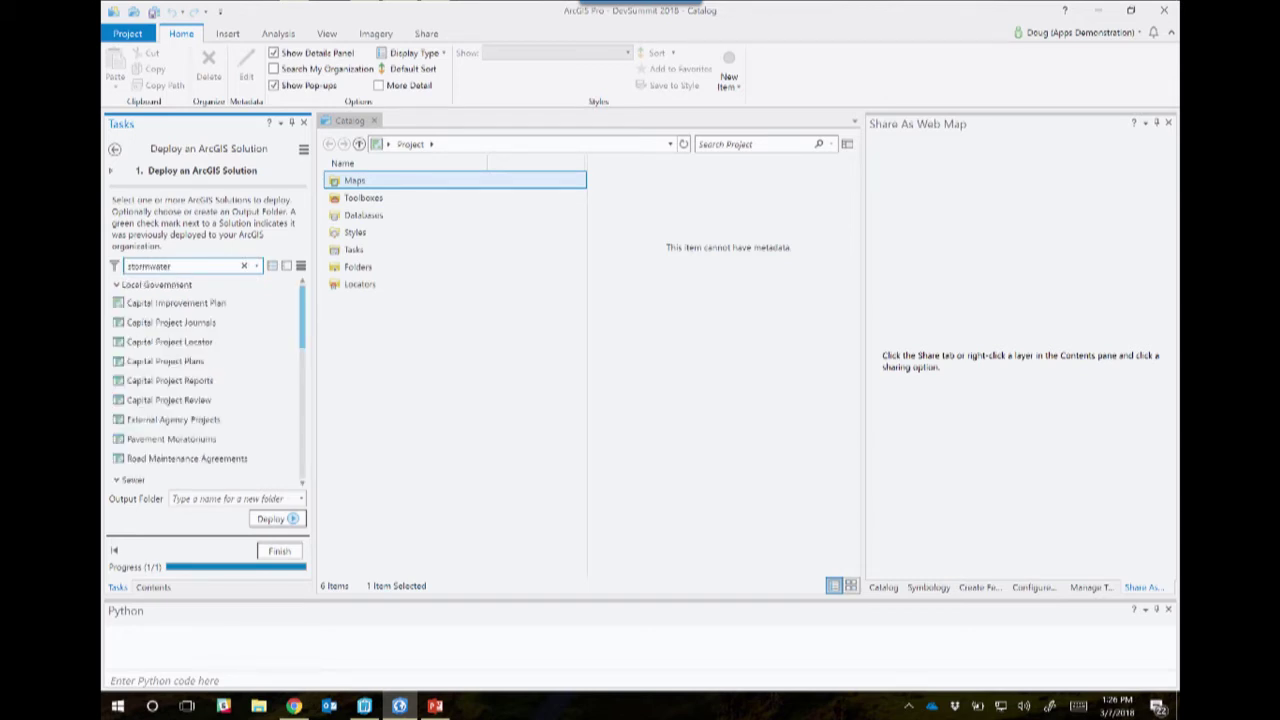
mouse_move(165, 325)
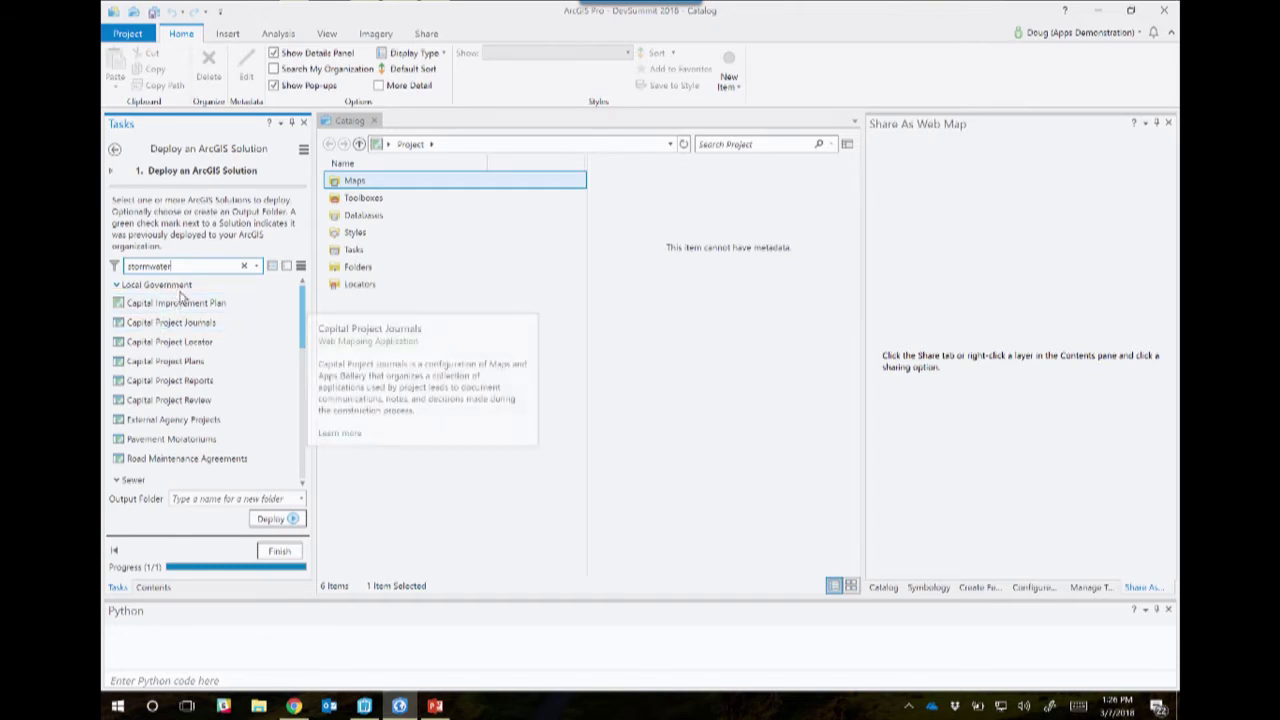
scroll(168, 340, "down", 2)
scroll(165, 380, "down", 7)
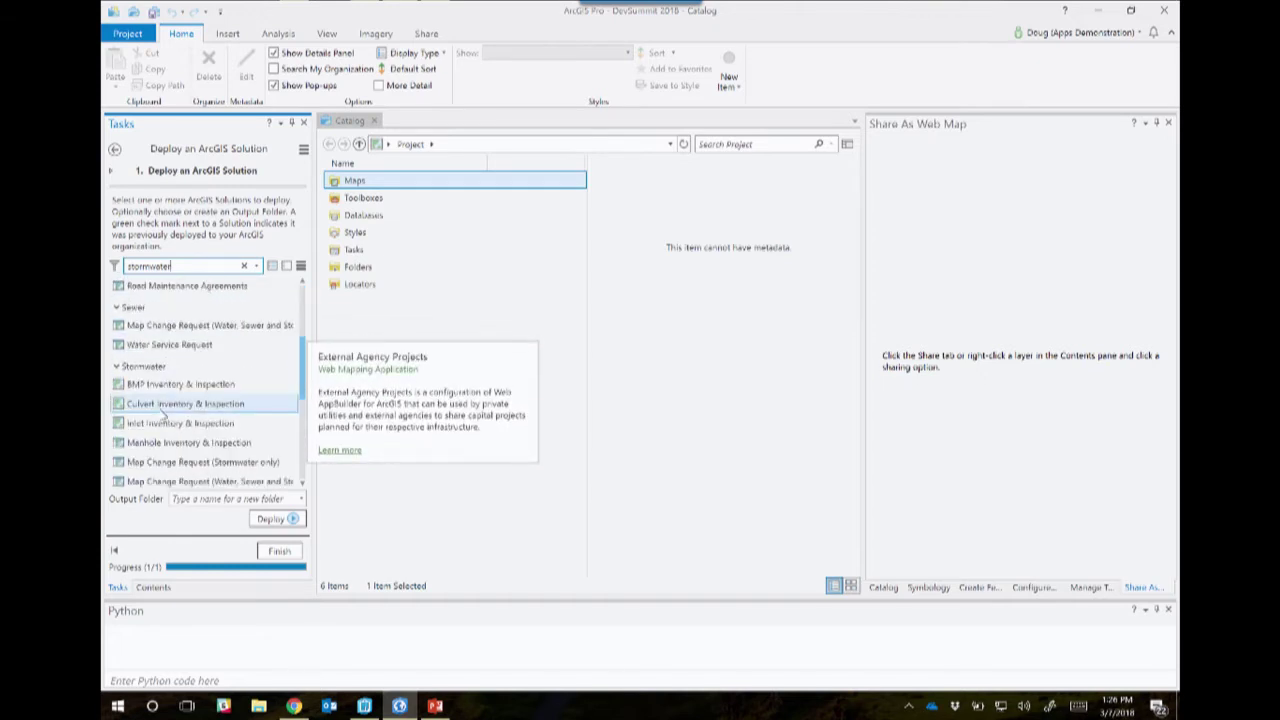
mouse_move(150, 424)
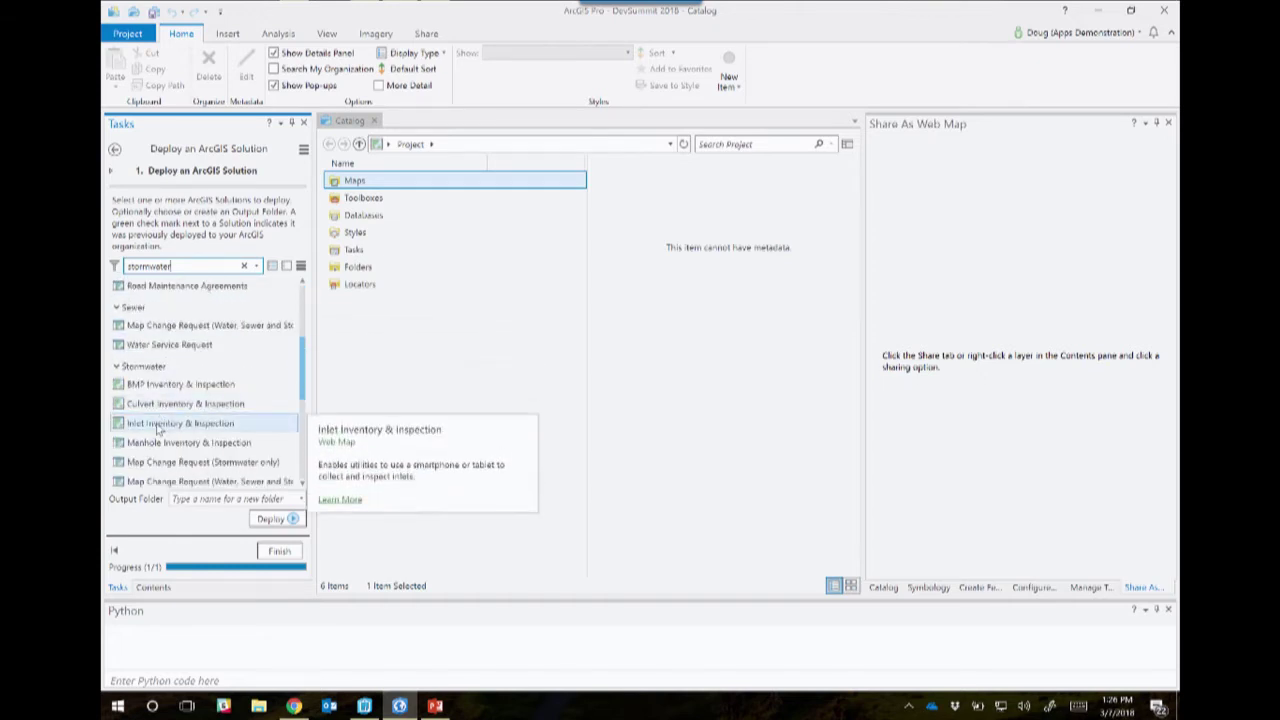
- Turn on Add GPS Metadata Fields in the deployment options
left_click(300, 266)
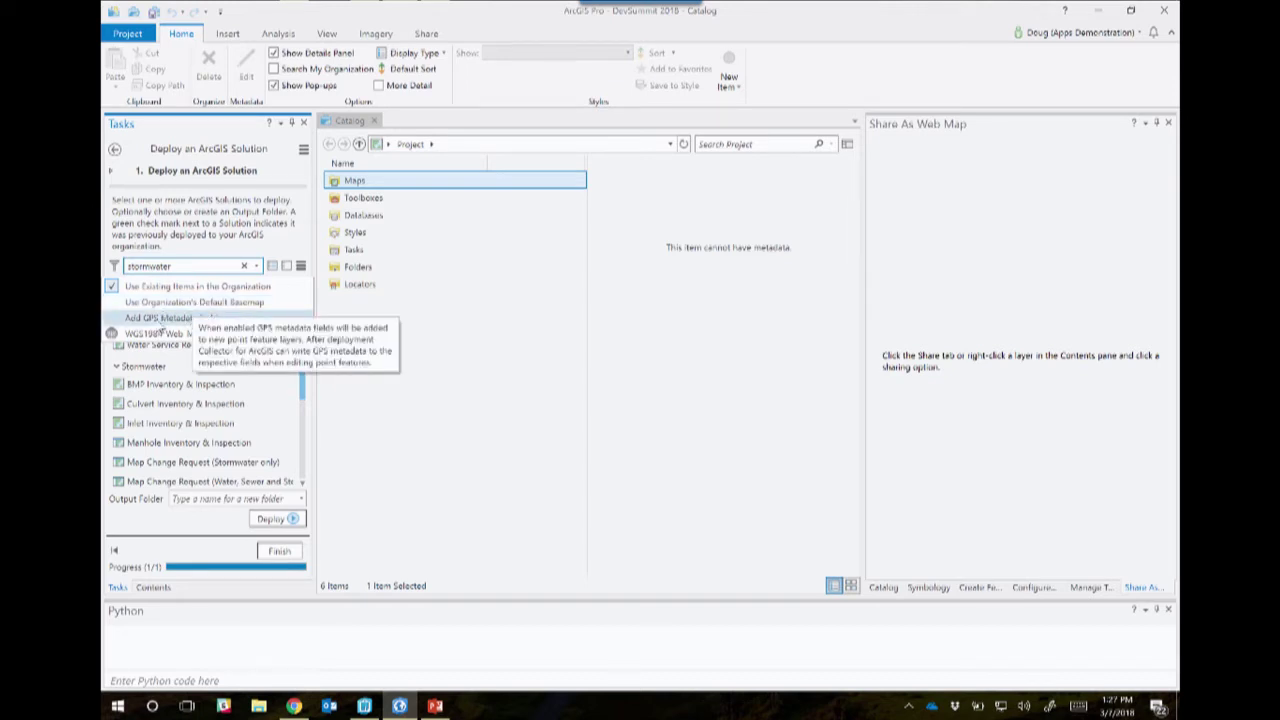
left_click(158, 319)
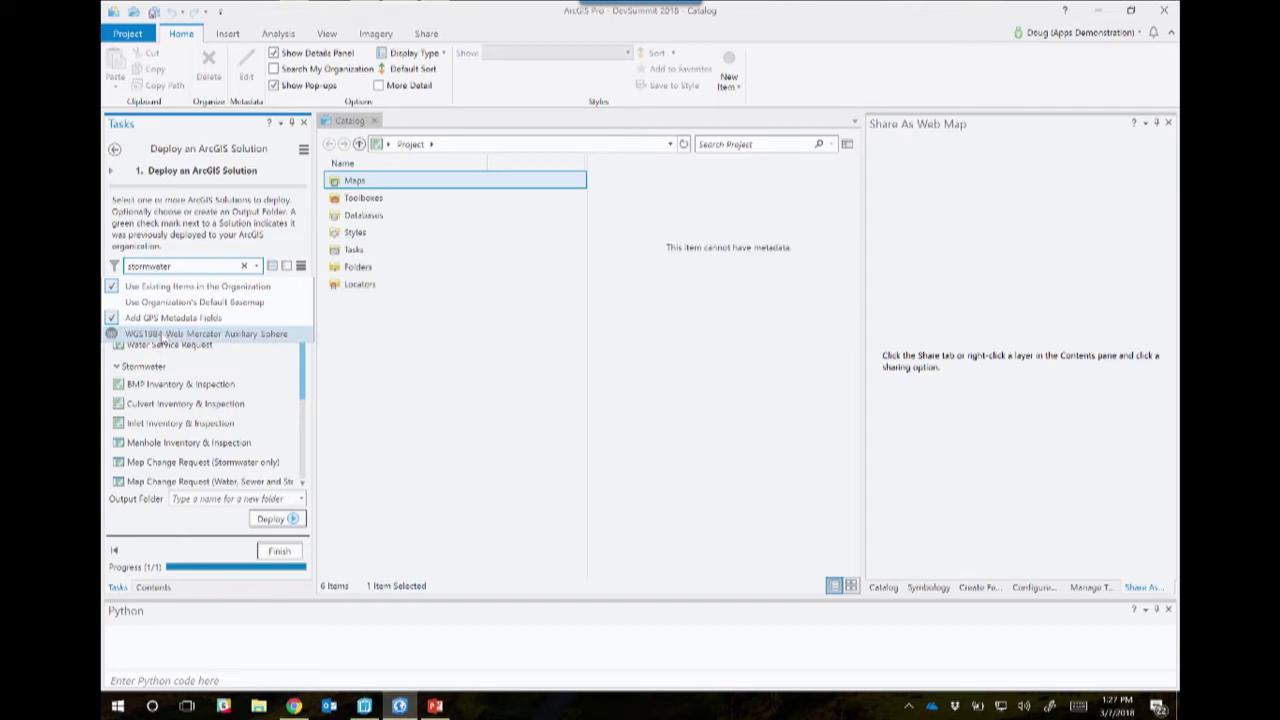
left_click(302, 378)
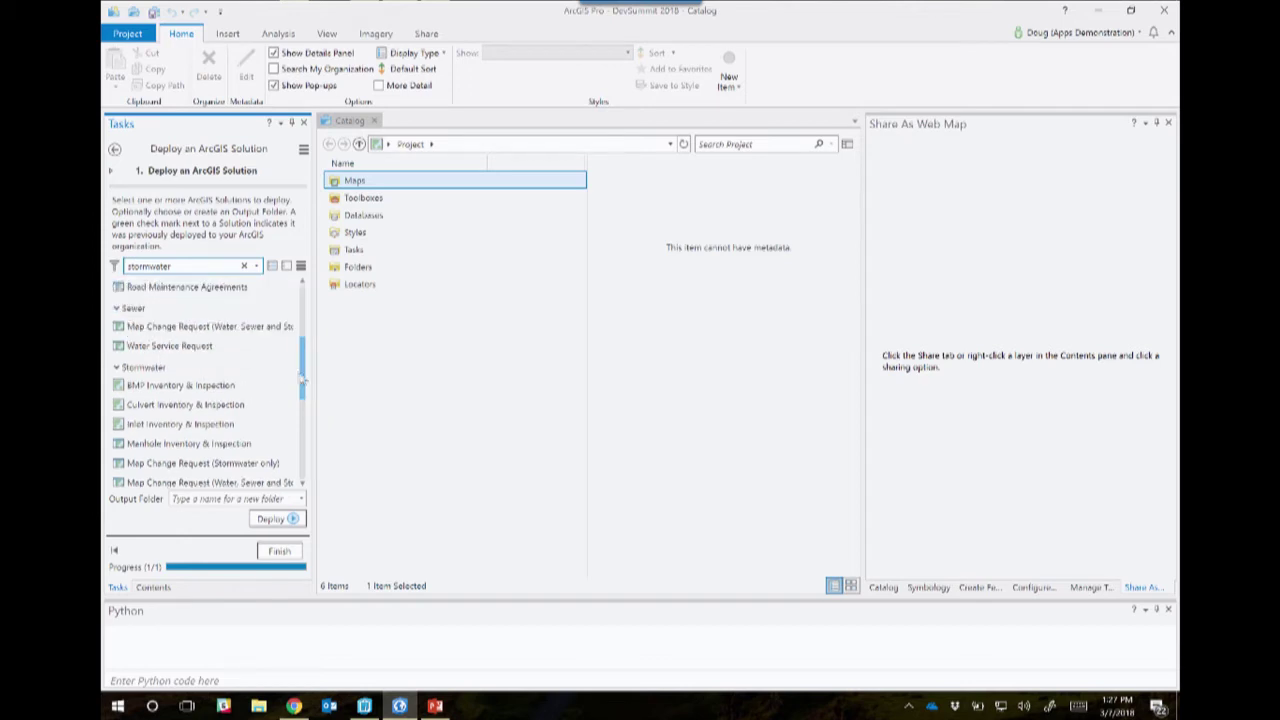
- Deploy the Inlet Inventory & Inspection solution and finish the deployment task
left_click(190, 432)
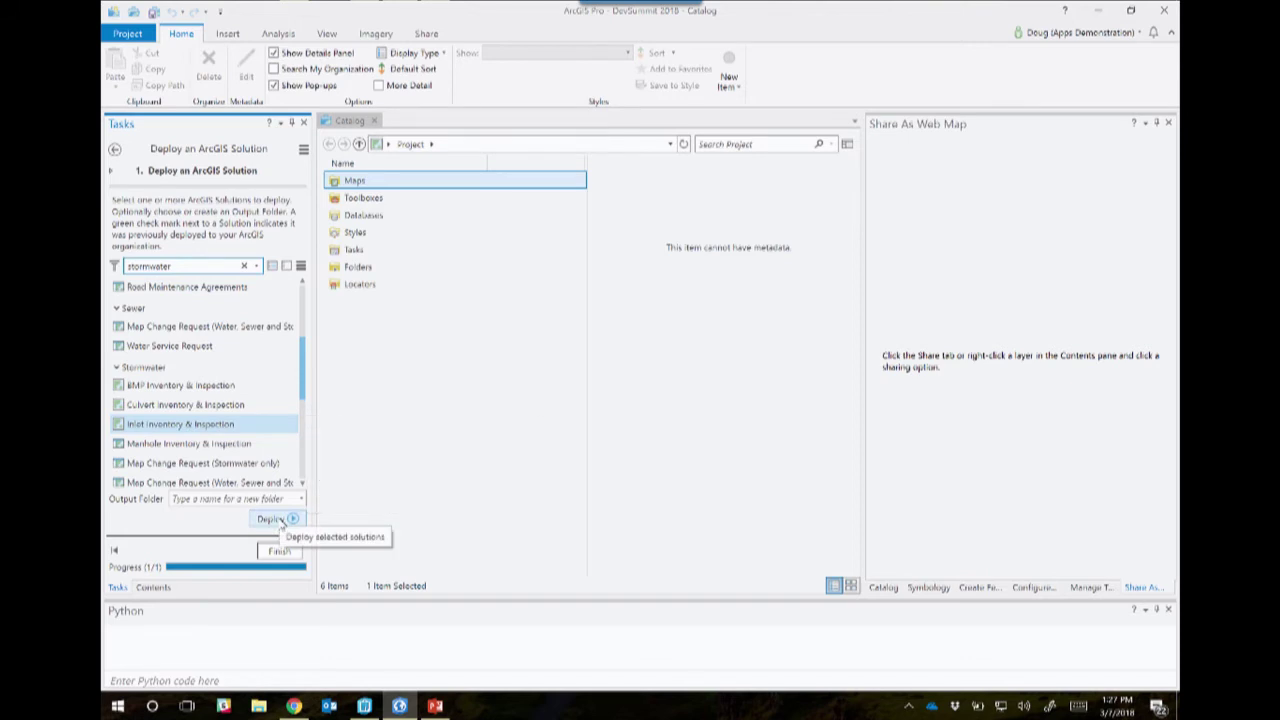
left_click(280, 520)
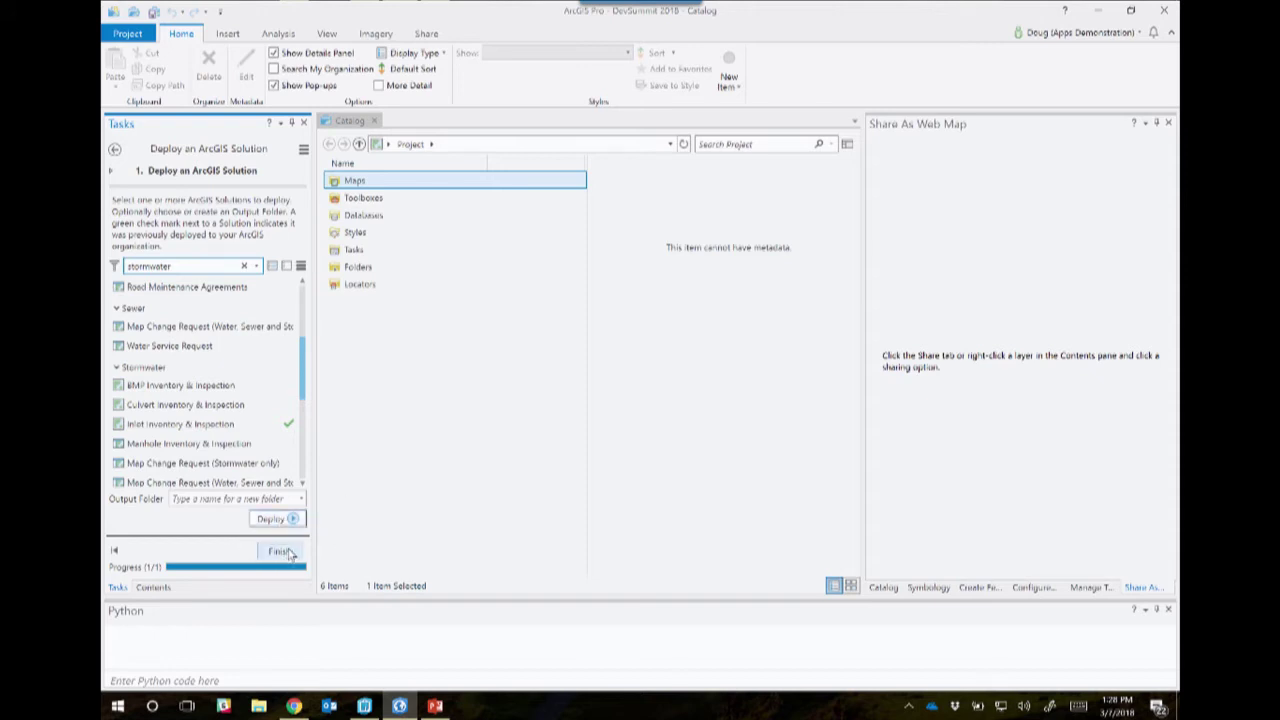
left_click(281, 552)
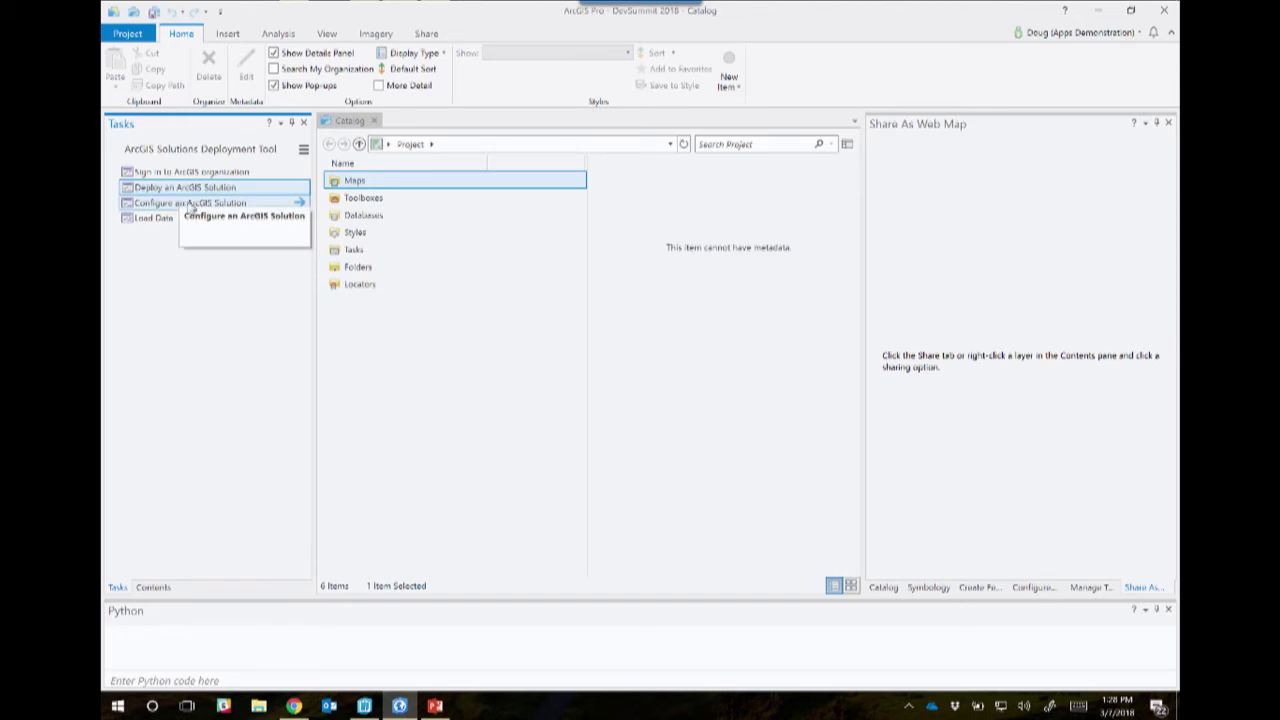
- Start the Configure an ArcGIS Solution task and proceed to its Add Fields step
left_click(298, 206)
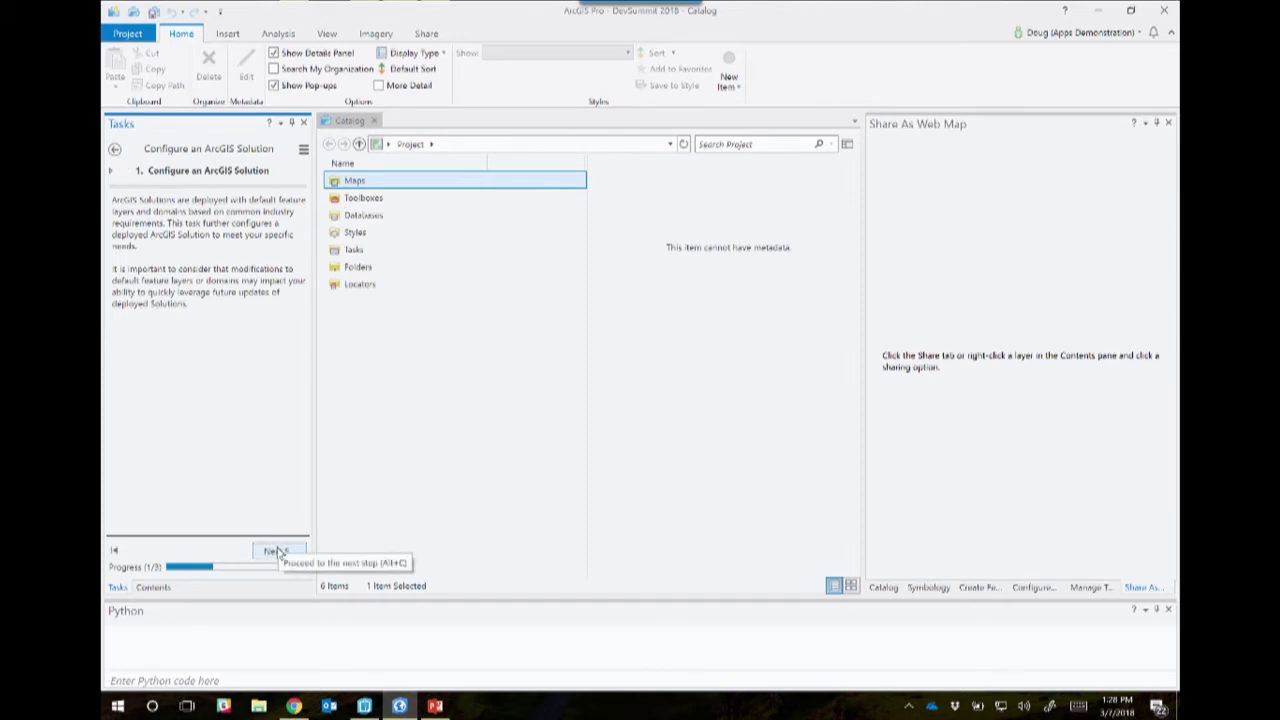
left_click(278, 551)
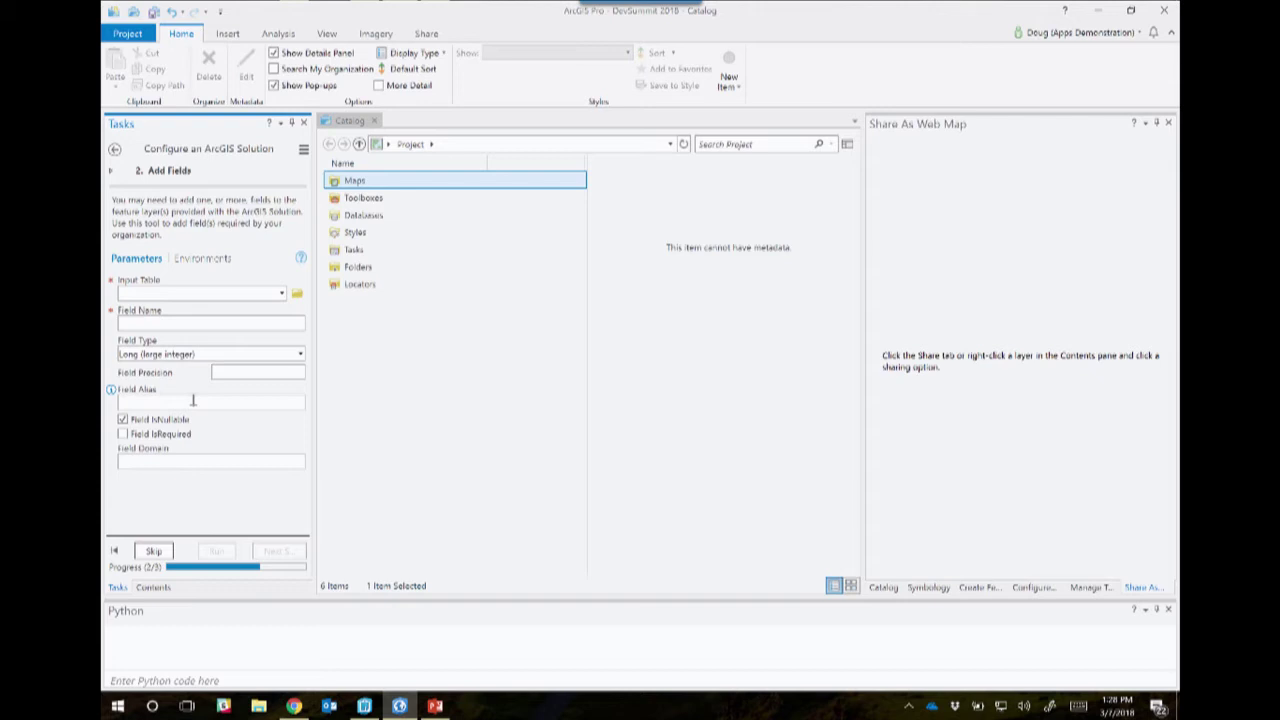
- Search the portal's My Content for "inlet" and set the Inlets layer of Stormwater Inlet as the Add Fields input table
left_click(282, 293)
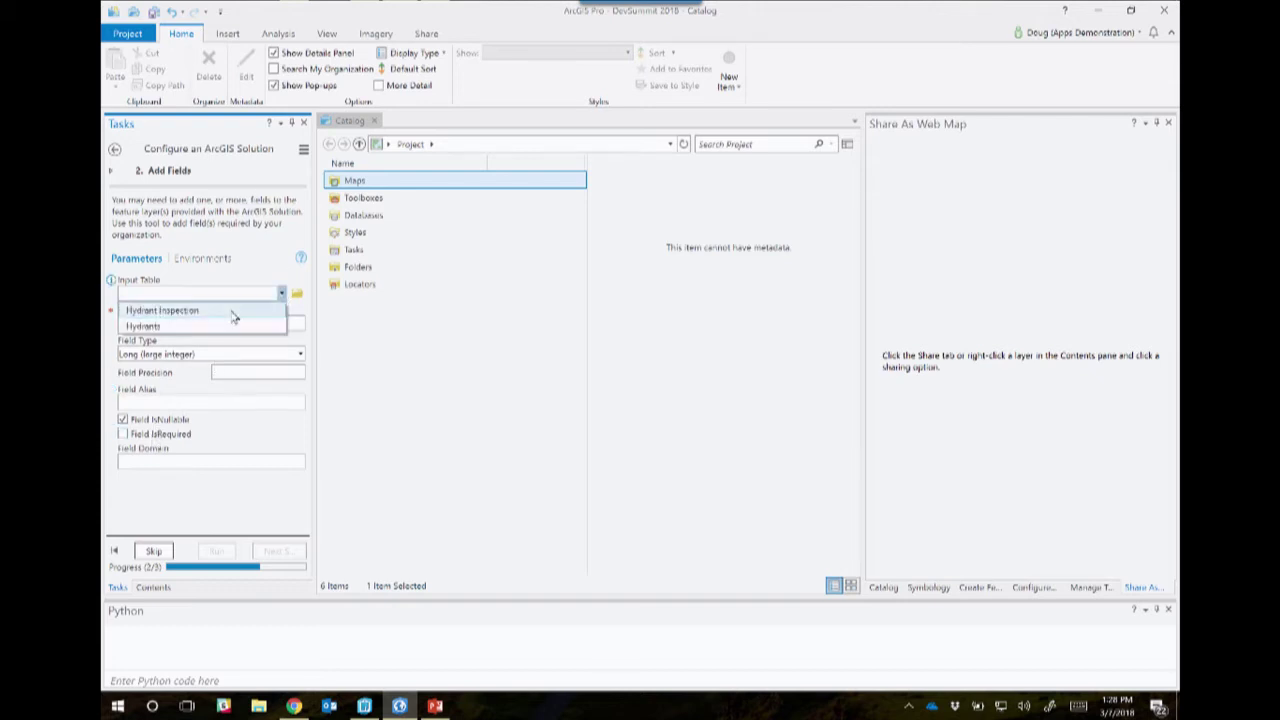
left_click(296, 293)
left_click(296, 293)
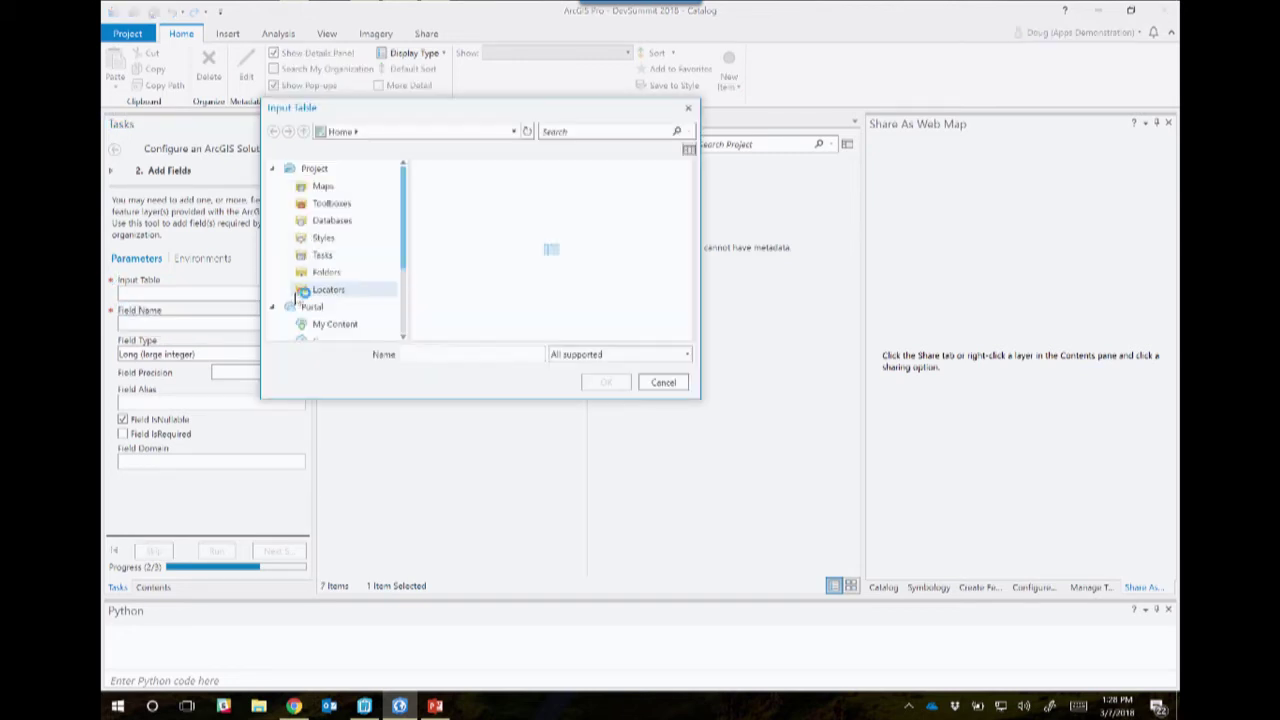
left_click(326, 272)
scroll(404, 230, "down", 1)
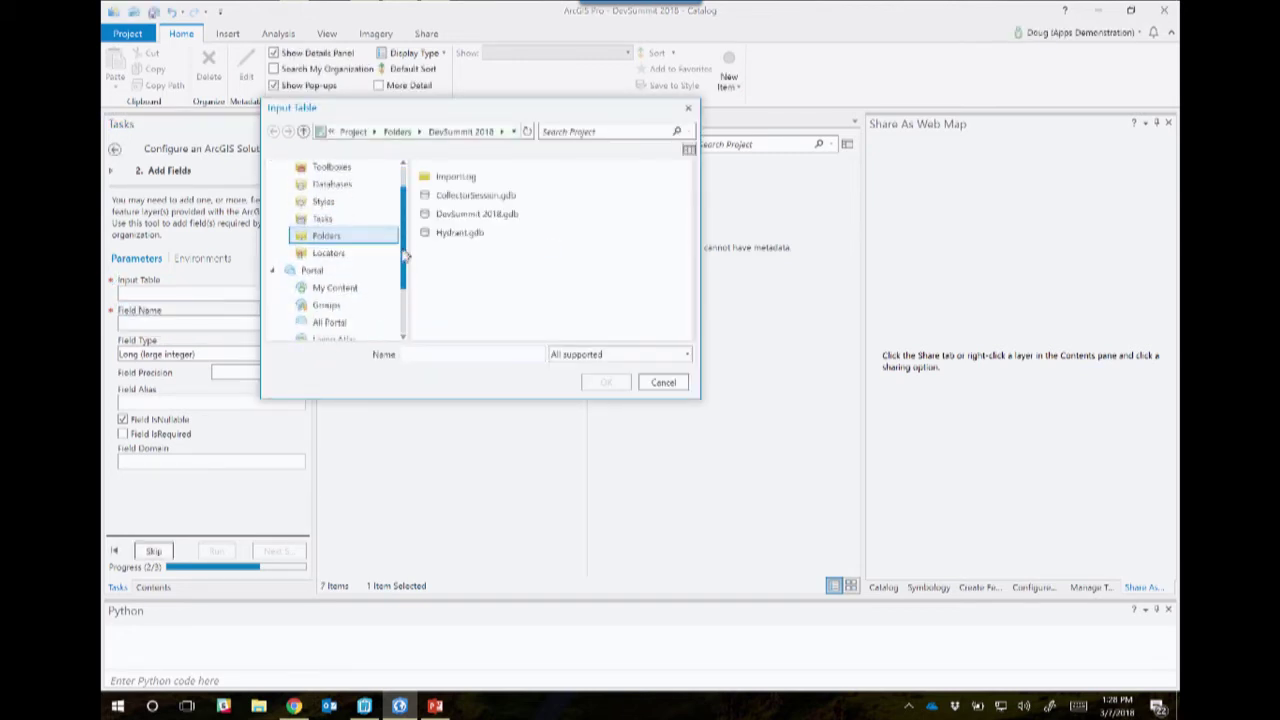
left_click(335, 271)
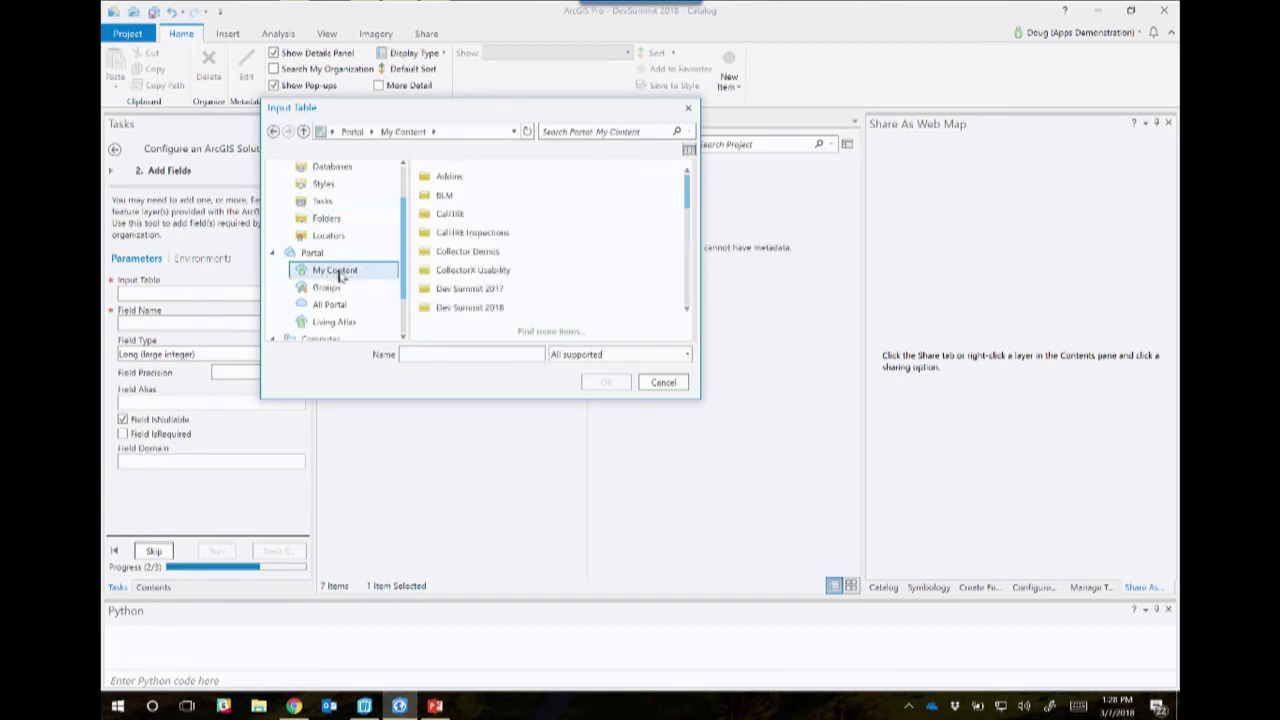
left_click(594, 133)
type("inlet")
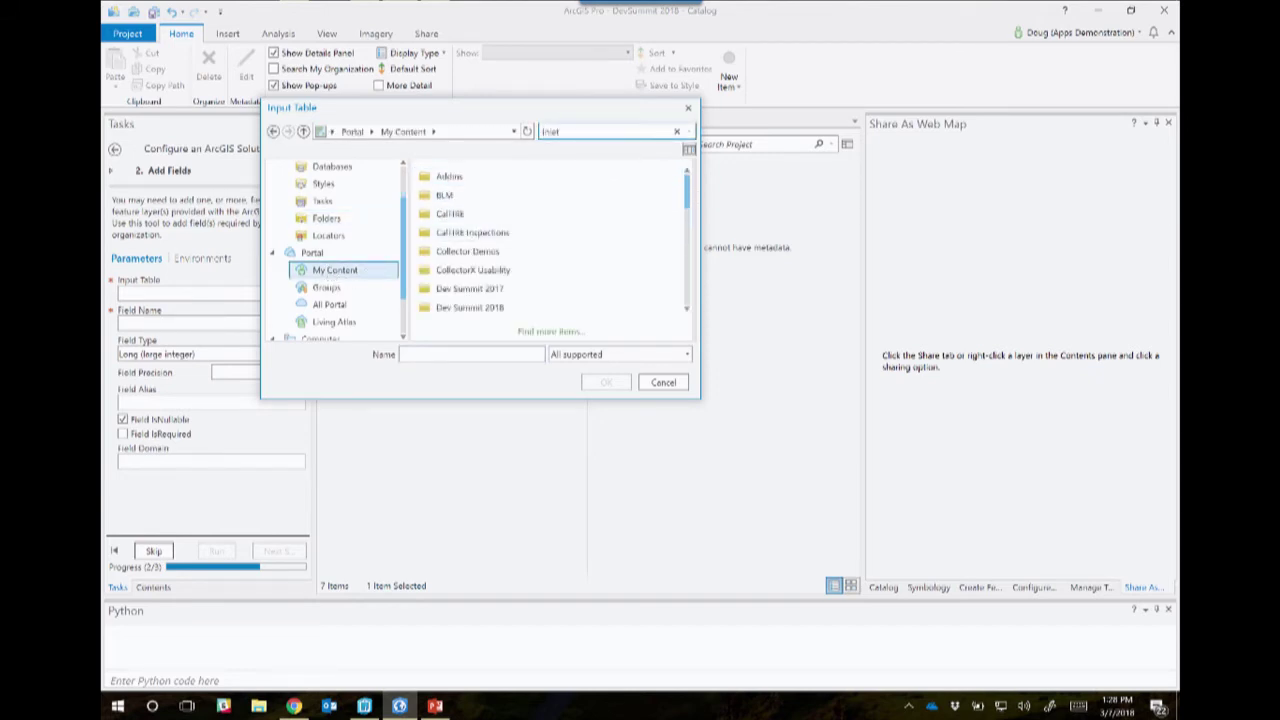
key("Return")
left_click(460, 176)
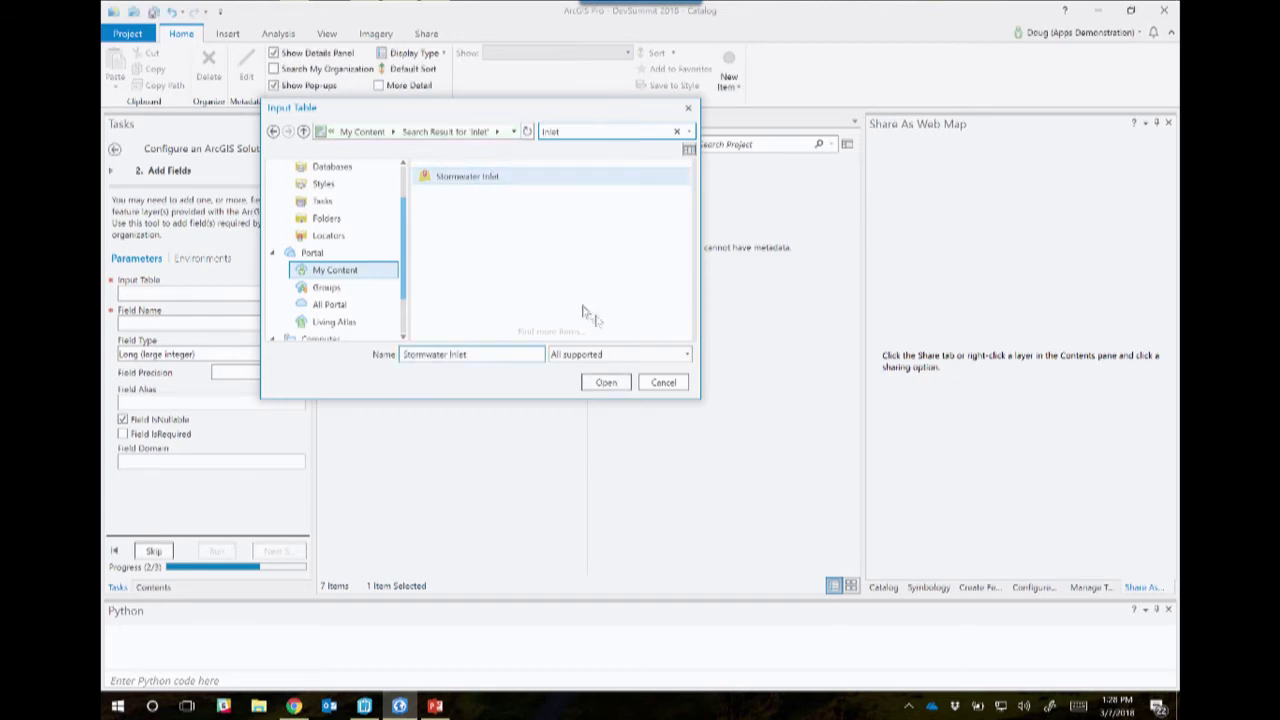
left_click(608, 383)
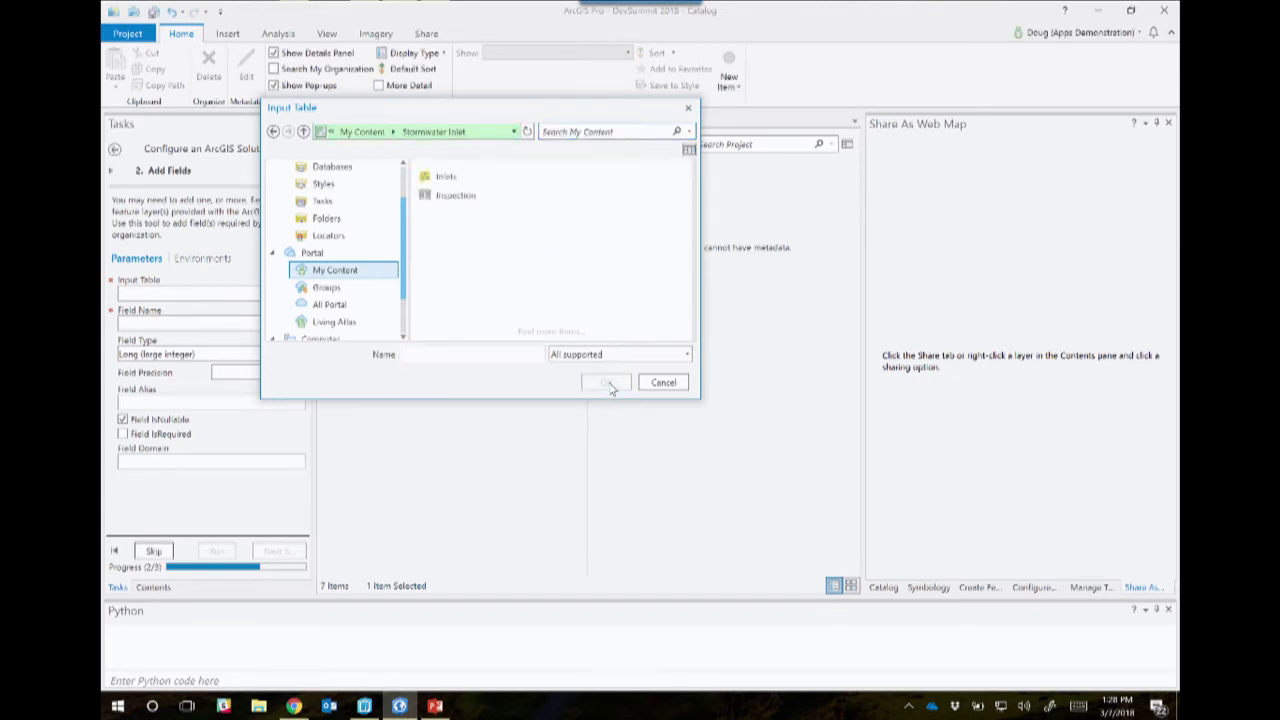
left_click(457, 178)
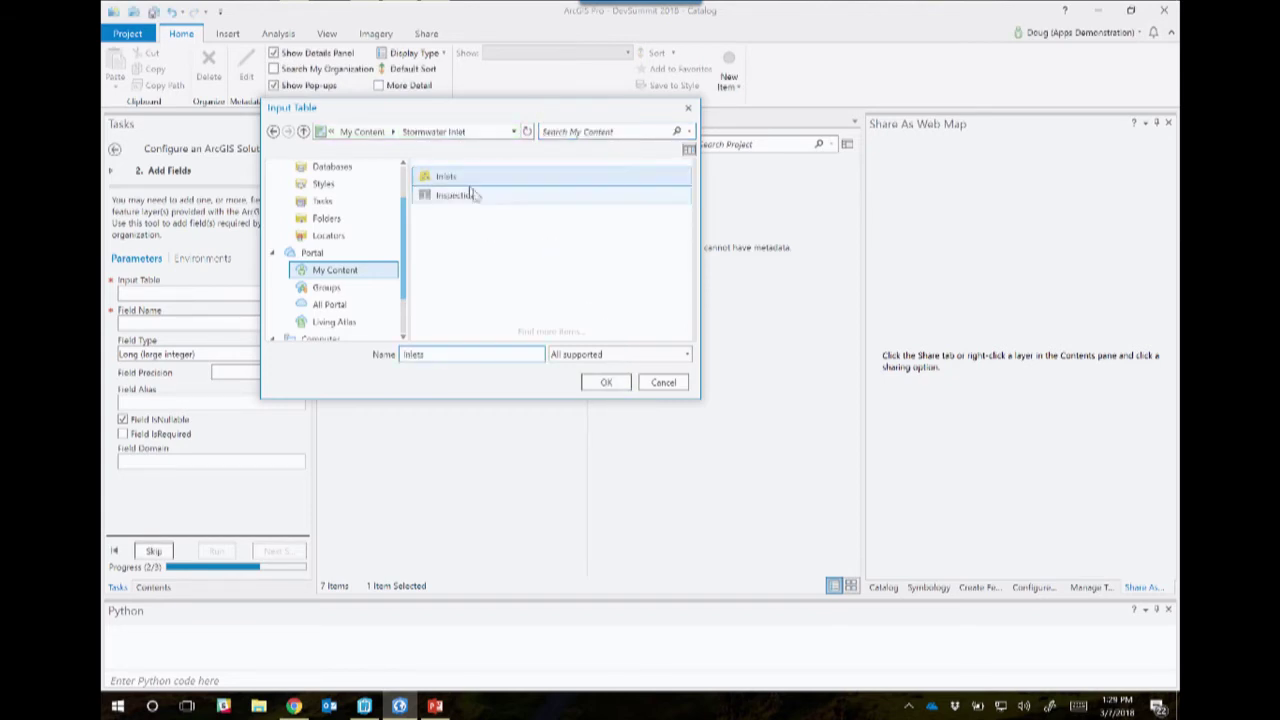
left_click(602, 383)
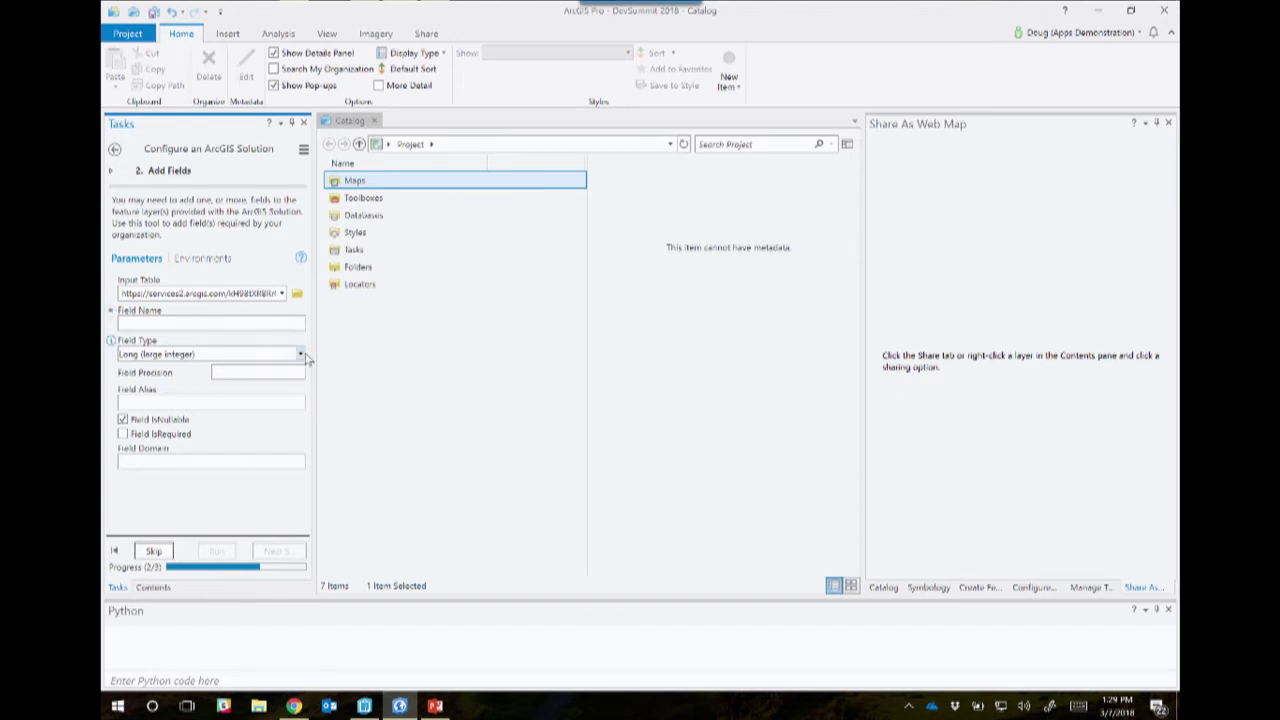
- Skip the Add Fields step and proceed to the Modify Domains step
left_click(301, 354)
left_click(302, 355)
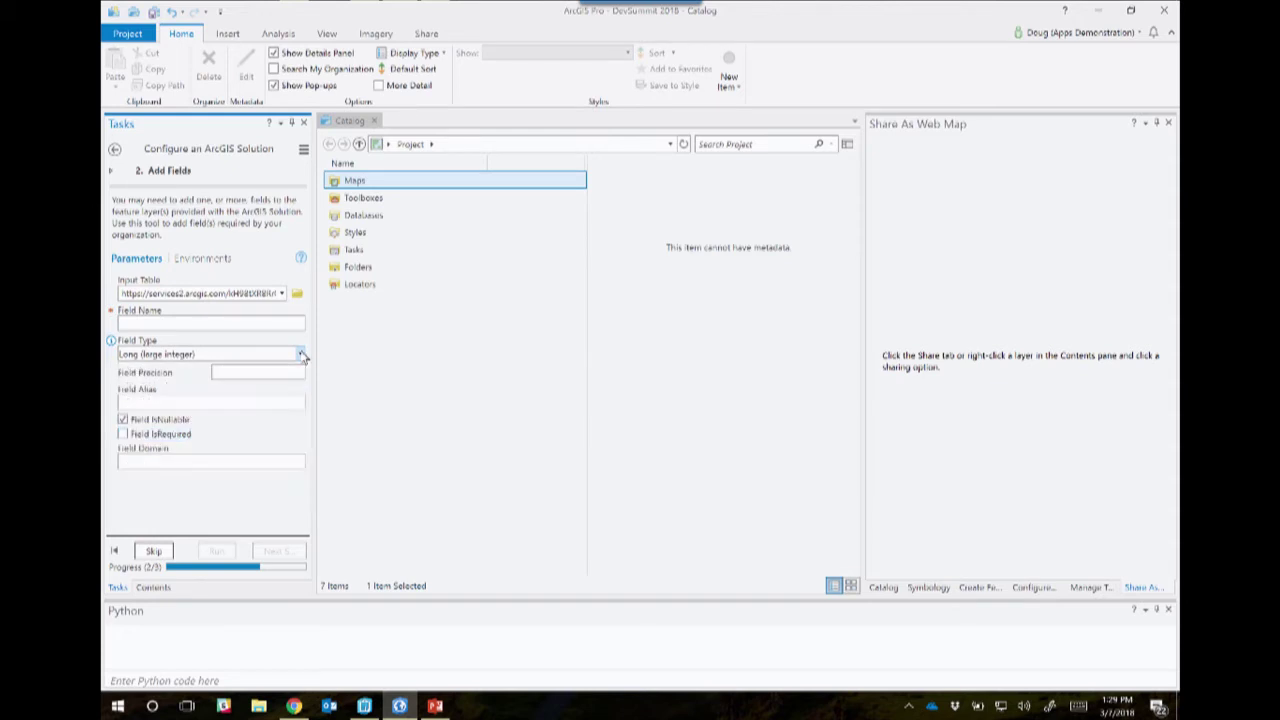
left_click(153, 552)
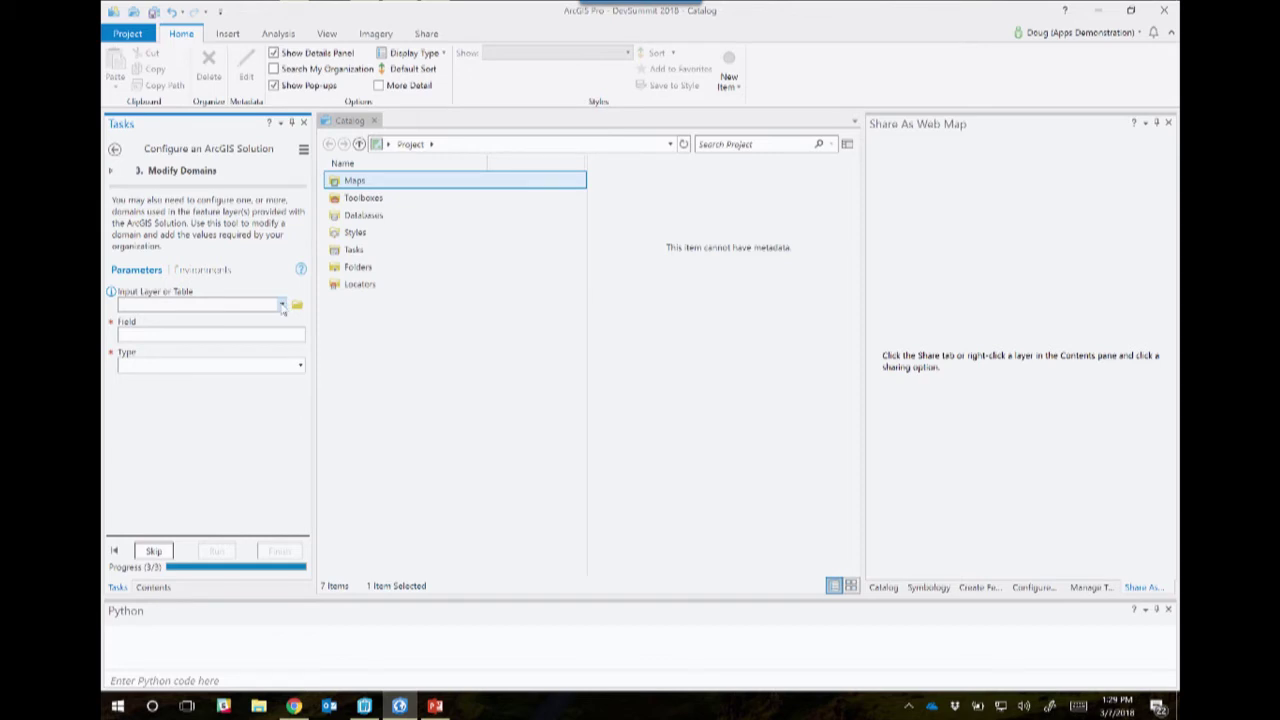
- Search the portal's My Content for "inlet" and set Stormwater Inlet's Inlets layer as the Modify Domains input
left_click(297, 305)
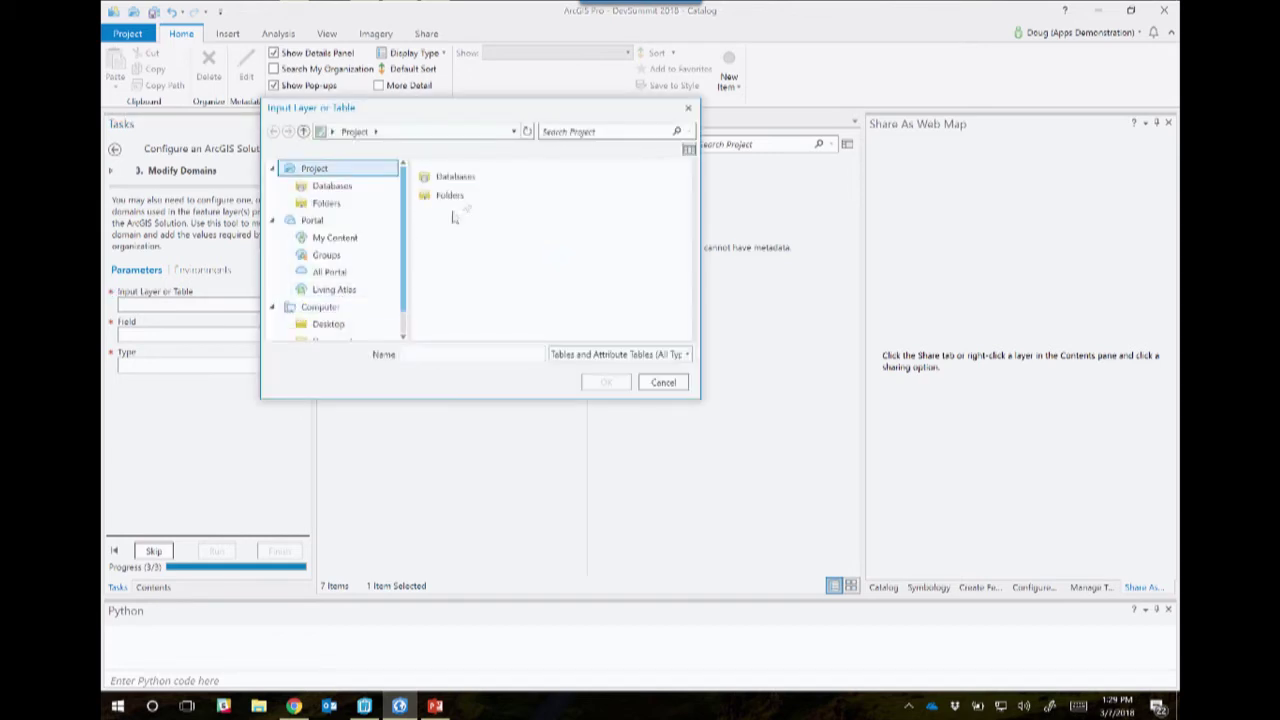
left_click(330, 238)
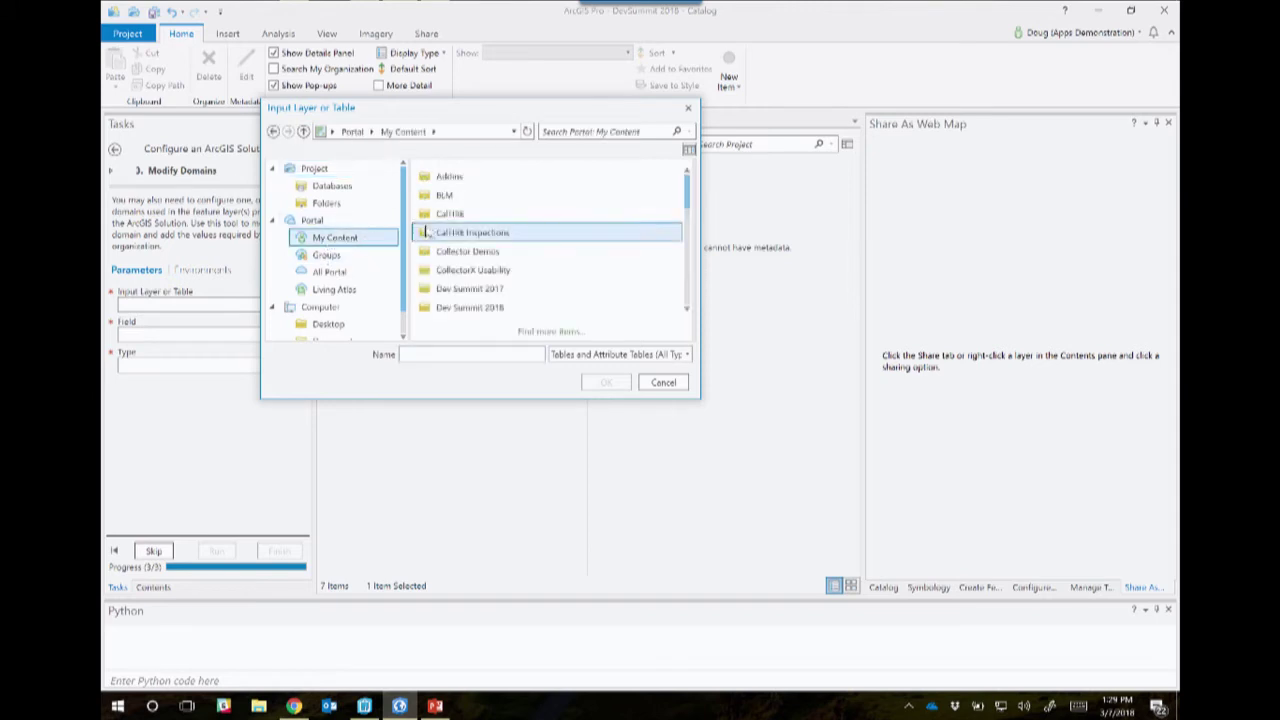
left_click(577, 131)
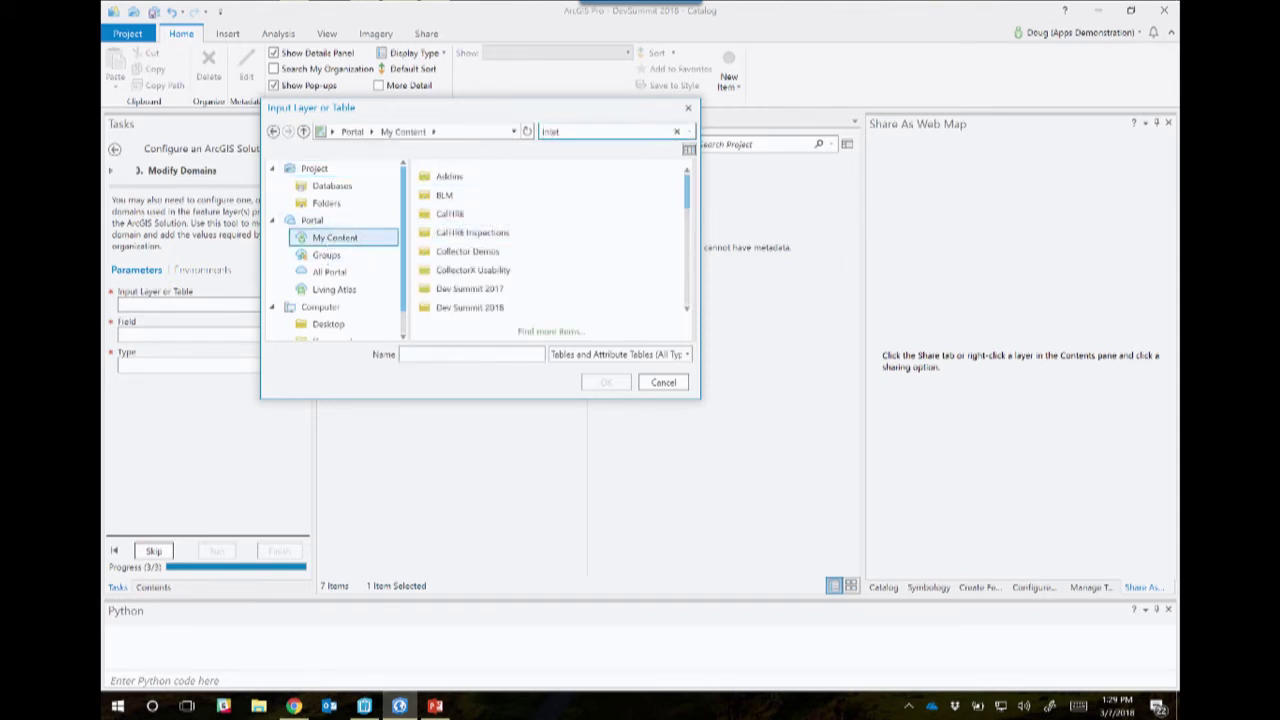
key("Return")
double_click(448, 177)
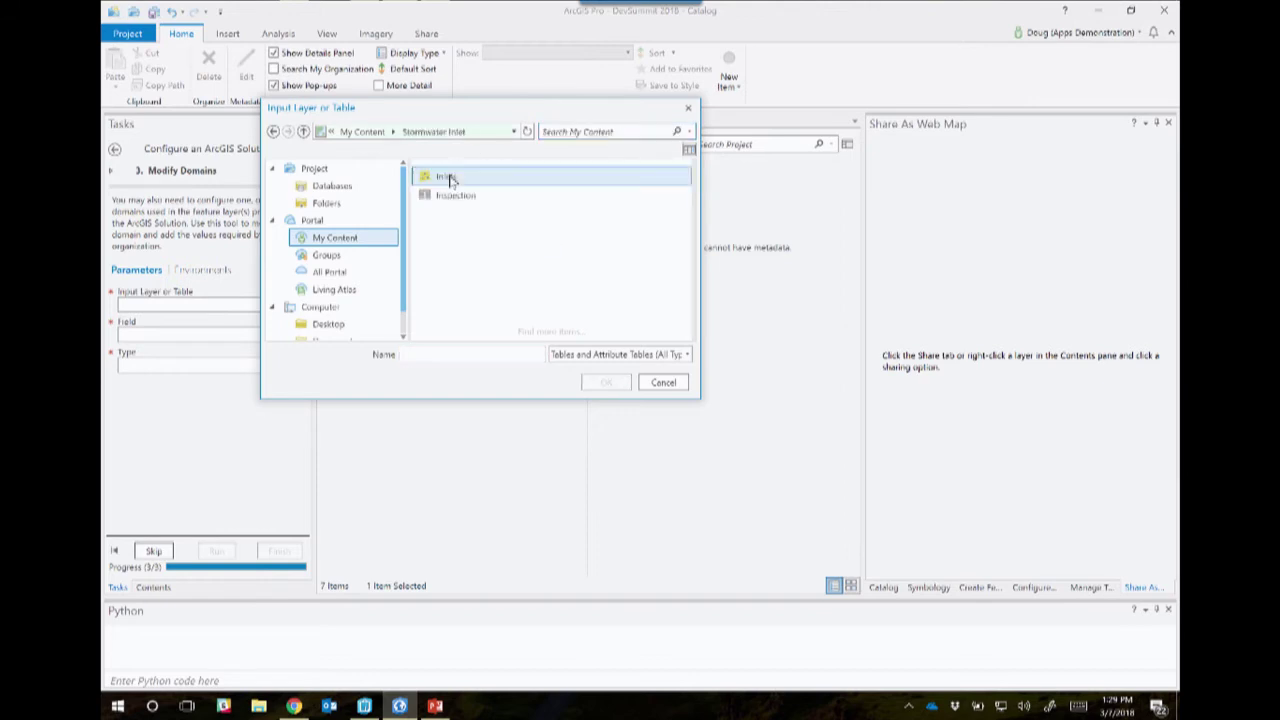
left_click(448, 177)
left_click(605, 382)
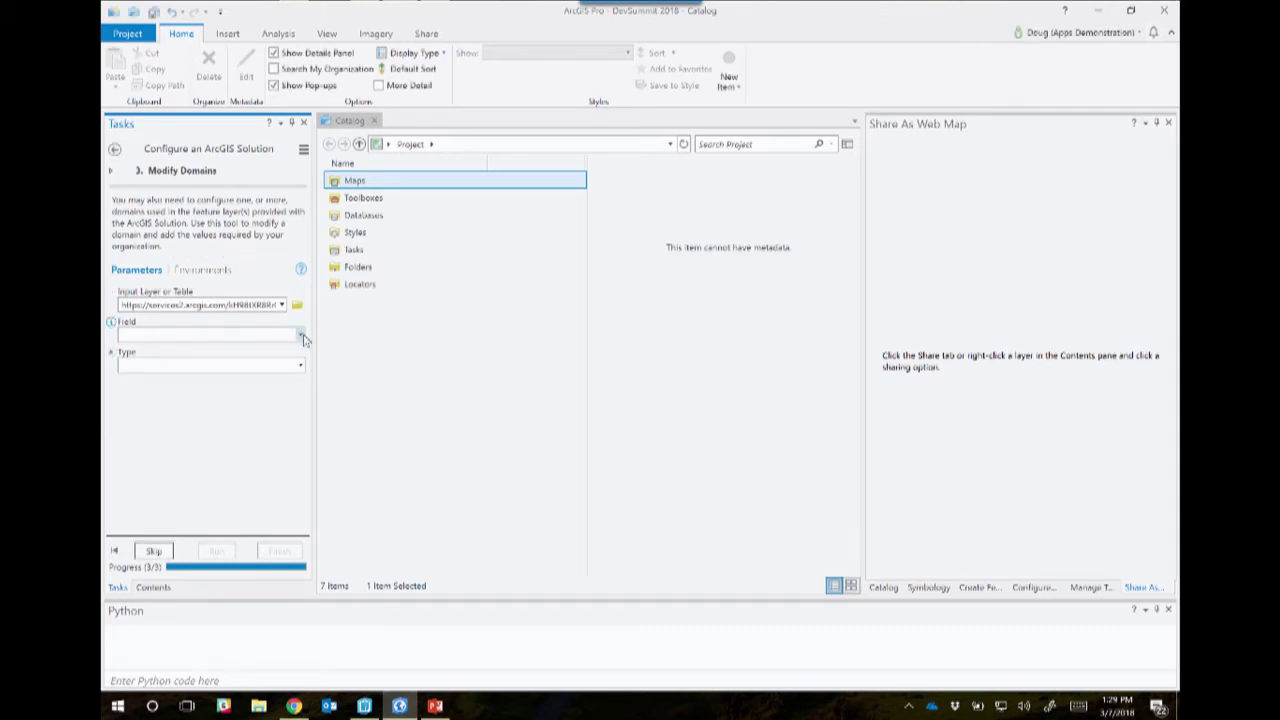
- For the Owned By field, set the domain description of code 1 to "City of Palm Springs", copy that text, and run the update
left_click(304, 340)
scroll(176, 445, "down", 1)
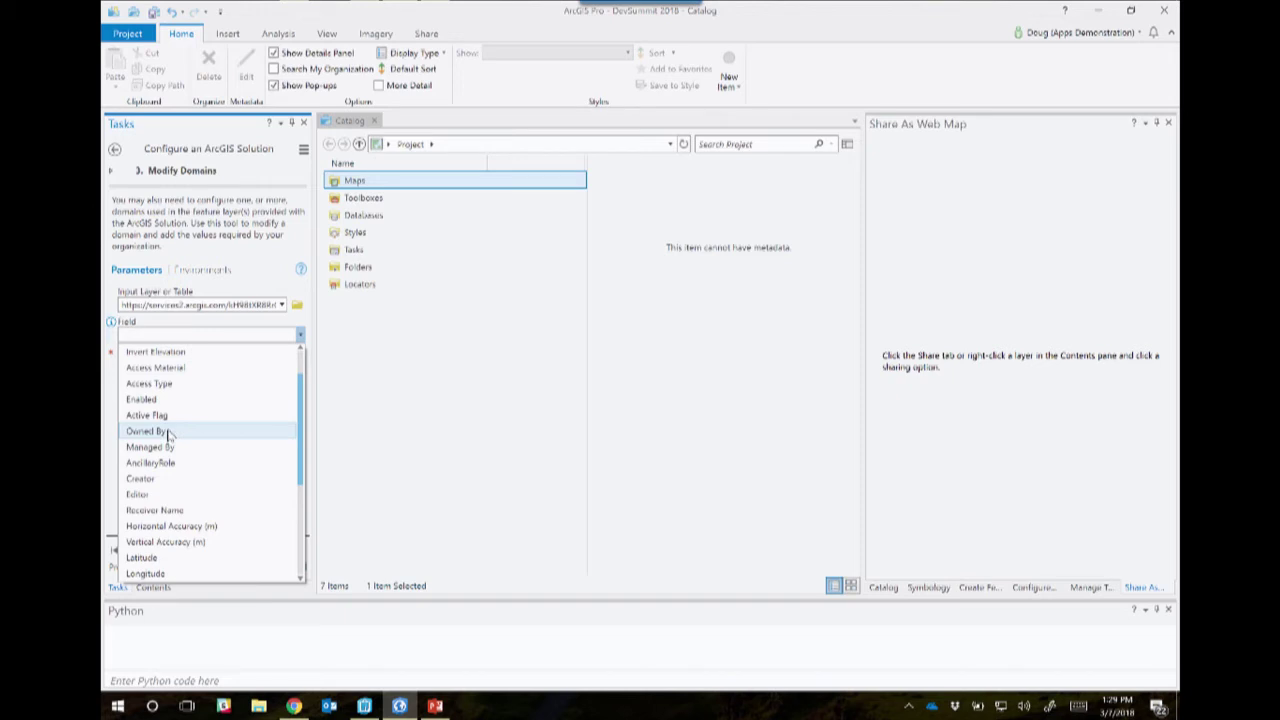
left_click(168, 432)
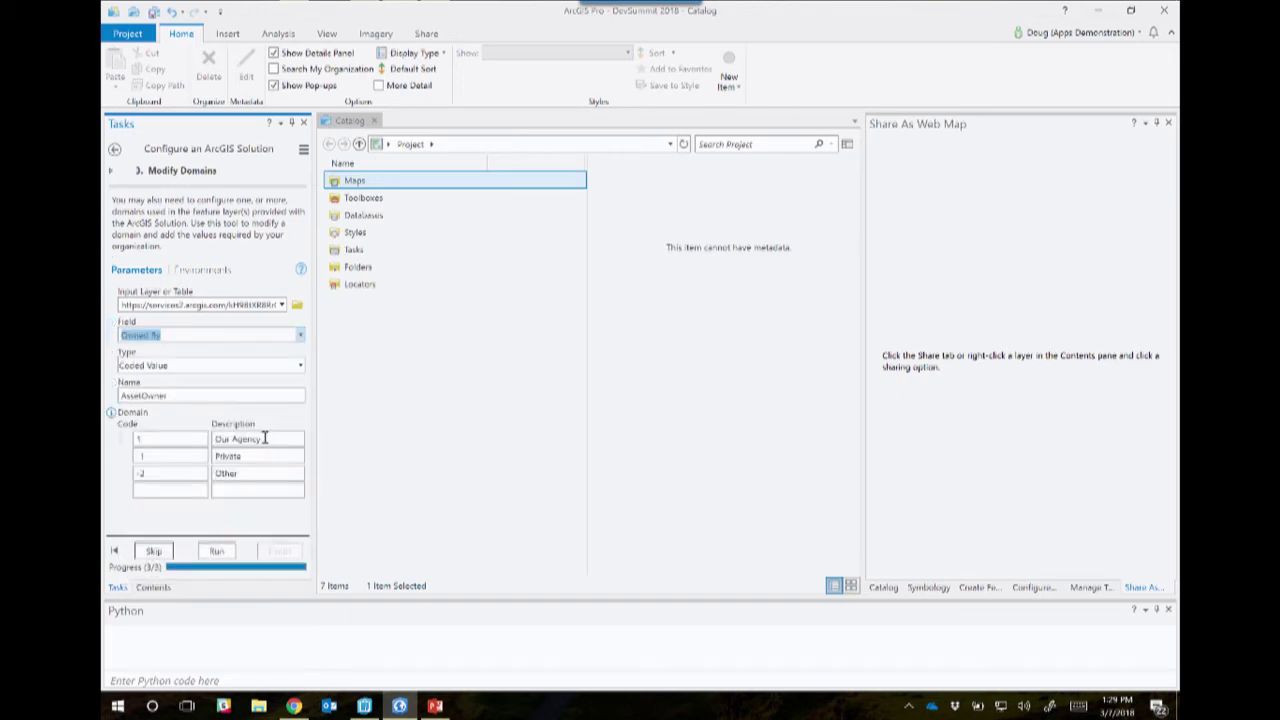
left_click(265, 438)
left_click(265, 438)
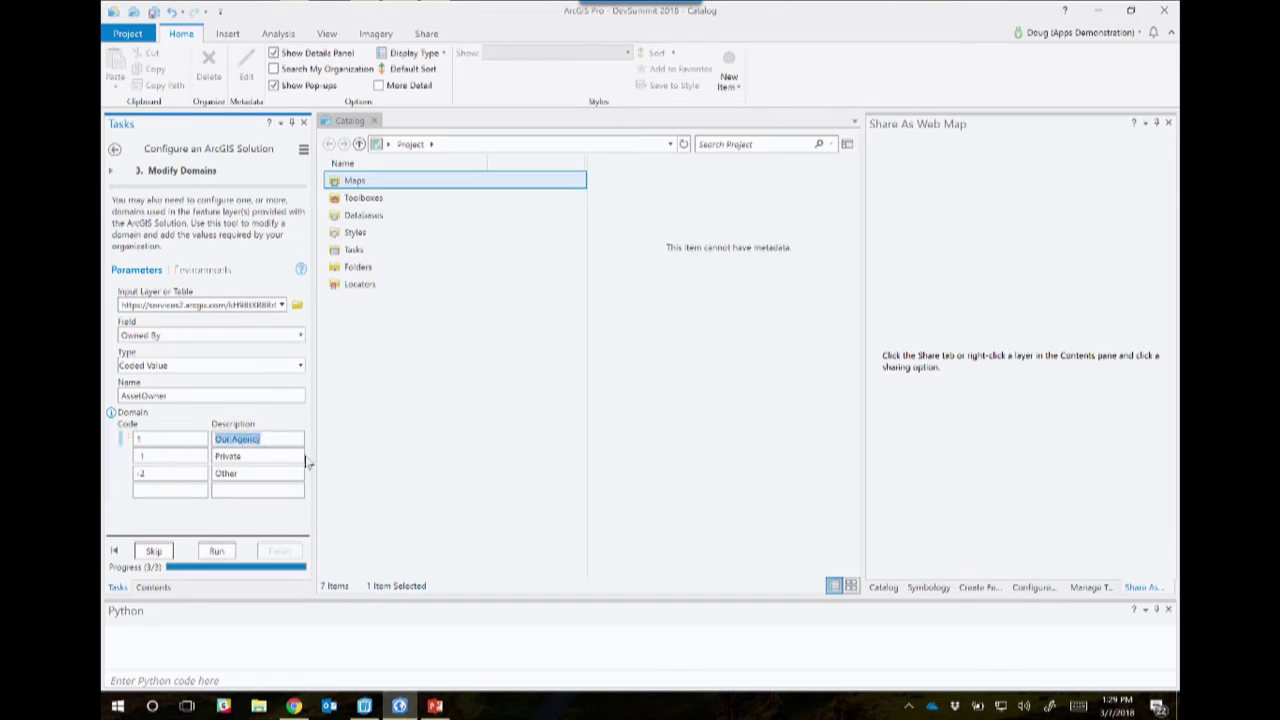
type("City of")
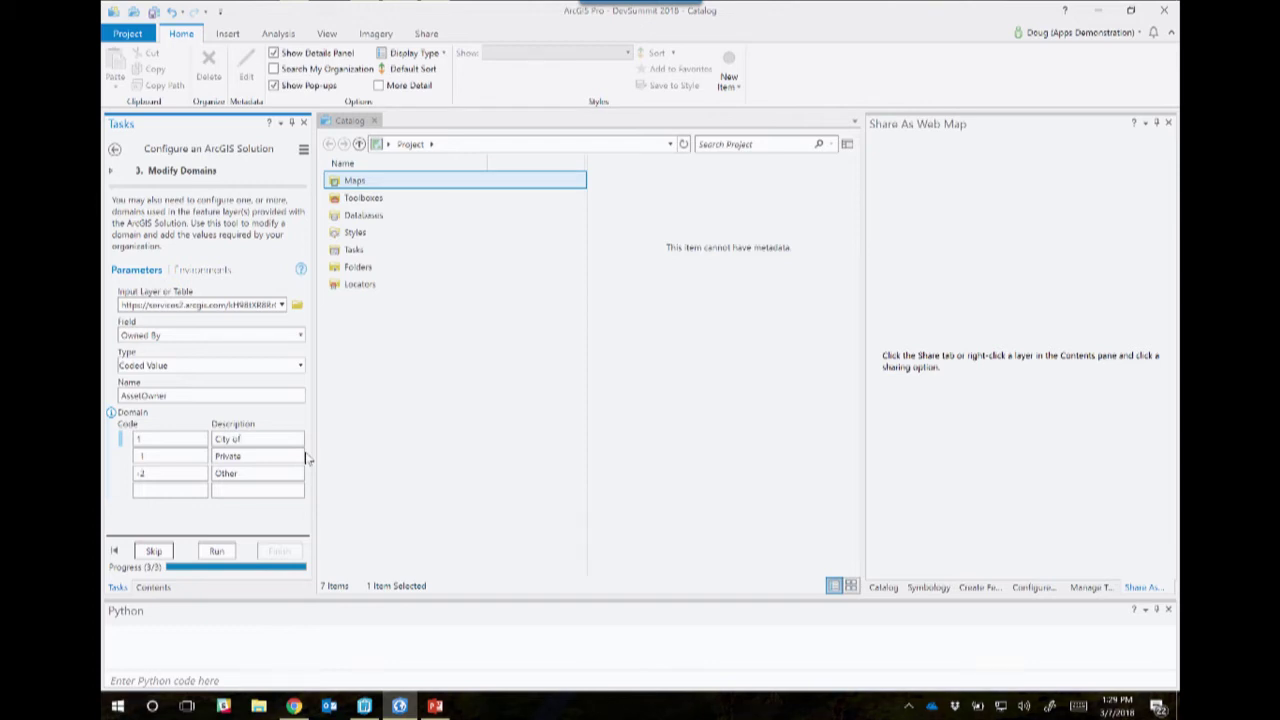
type(" Palm")
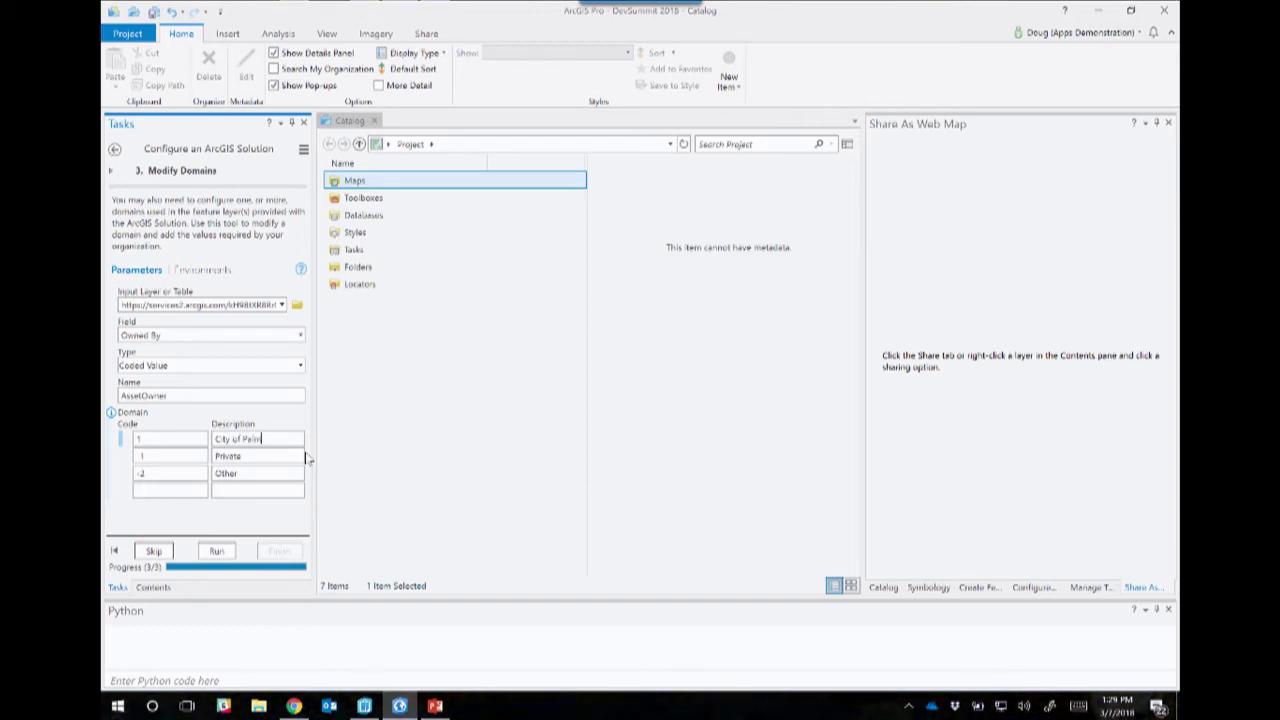
type(" Springs")
key("Return")
key("ctrl+c")
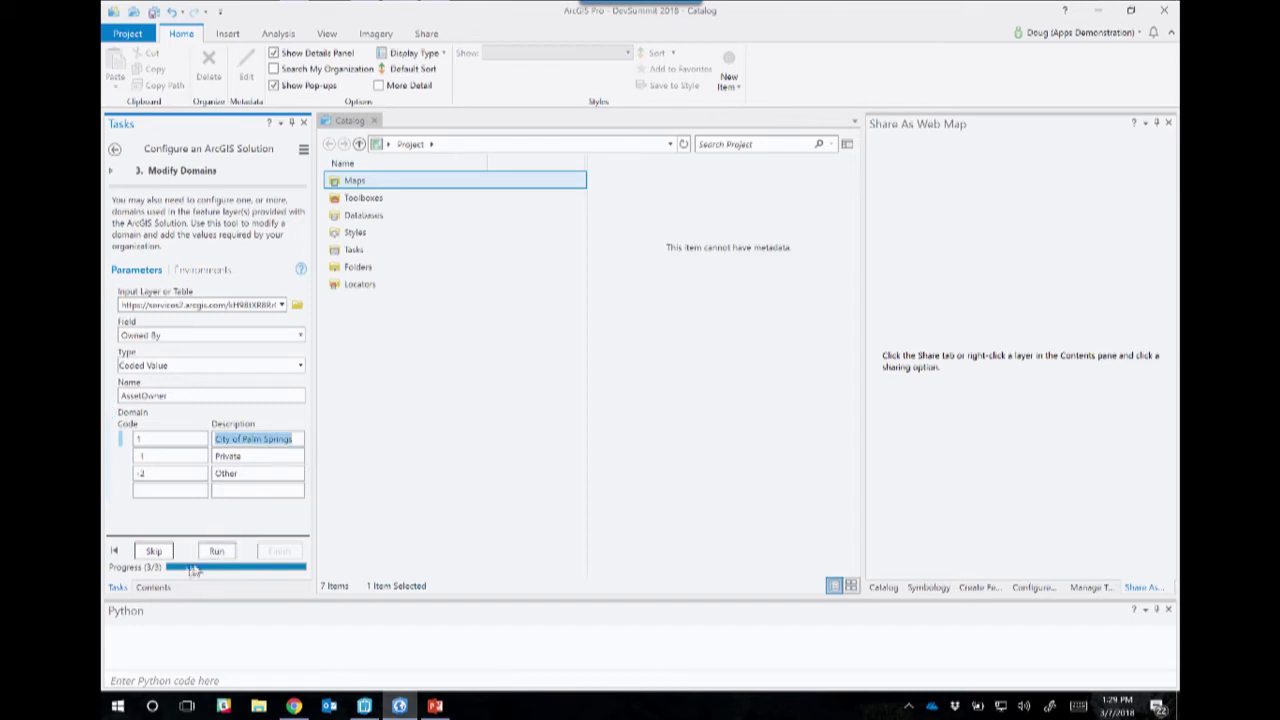
left_click(216, 552)
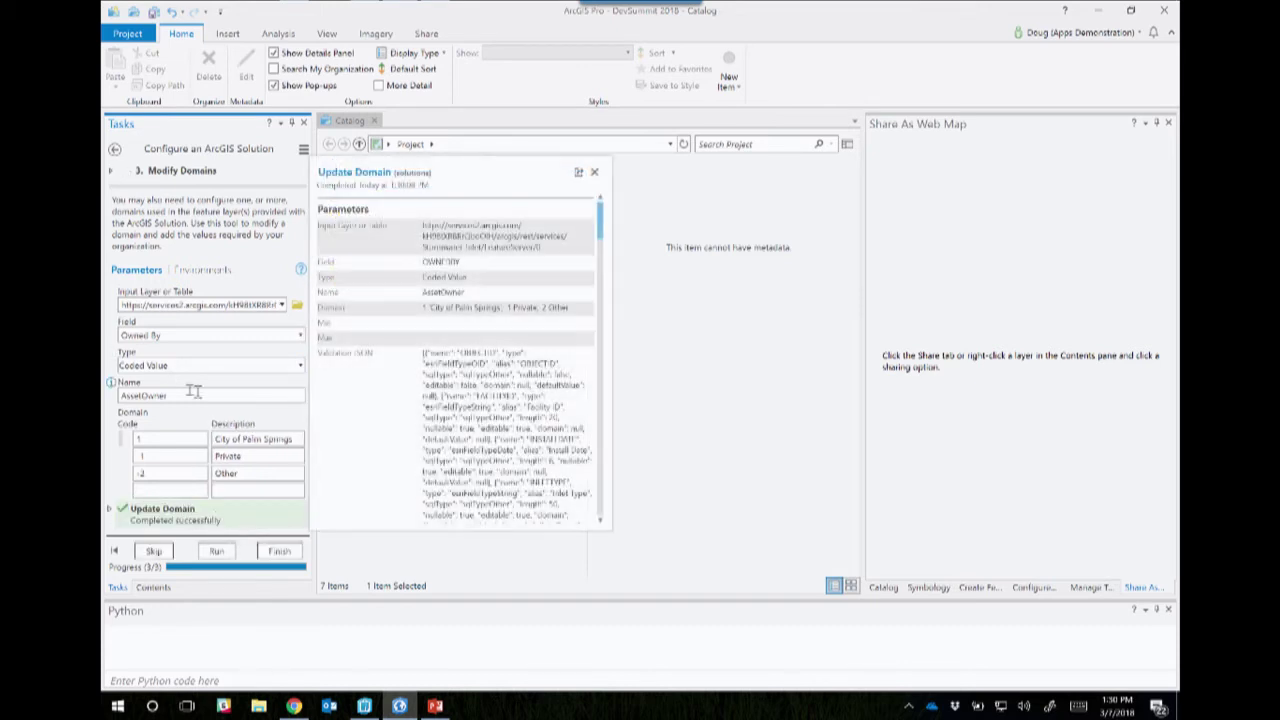
- For the Managed By field, paste "City of Palm Springs" as the description of code 1, run the domain update, and finish the task
left_click(299, 366)
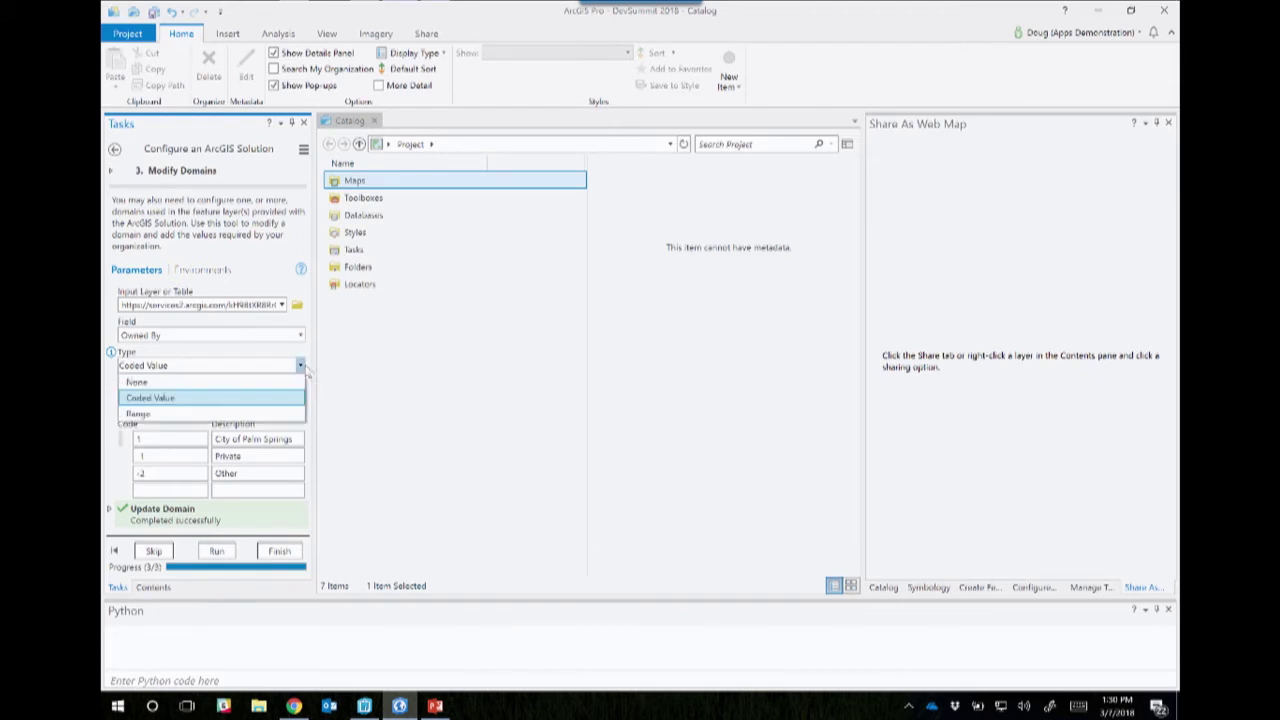
left_click(110, 385)
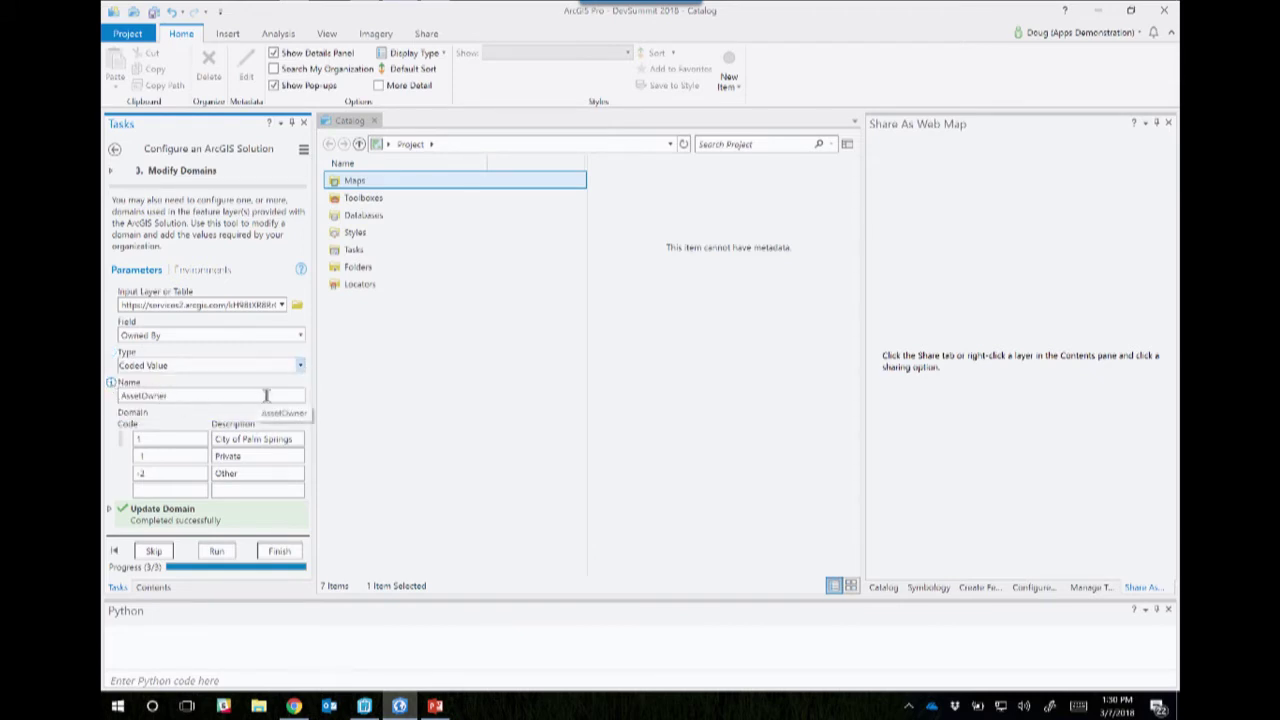
left_click(300, 336)
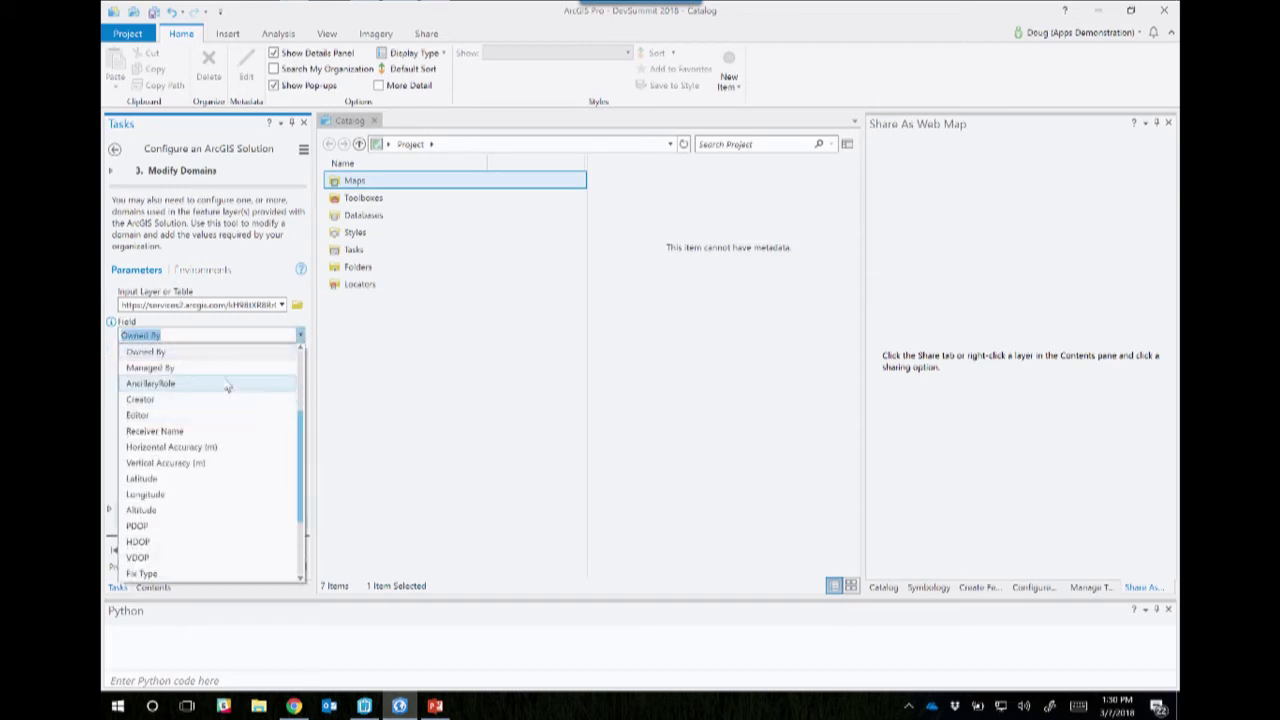
left_click(150, 367)
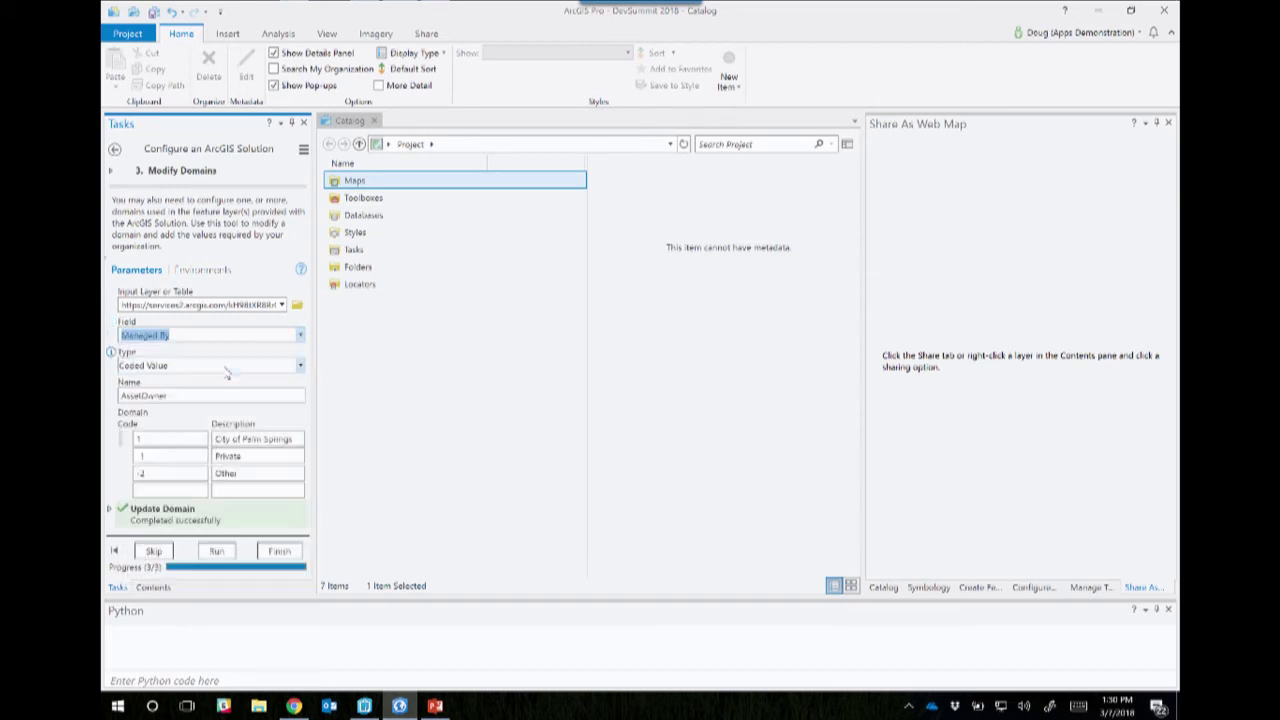
left_click(265, 439)
key("ctrl+v")
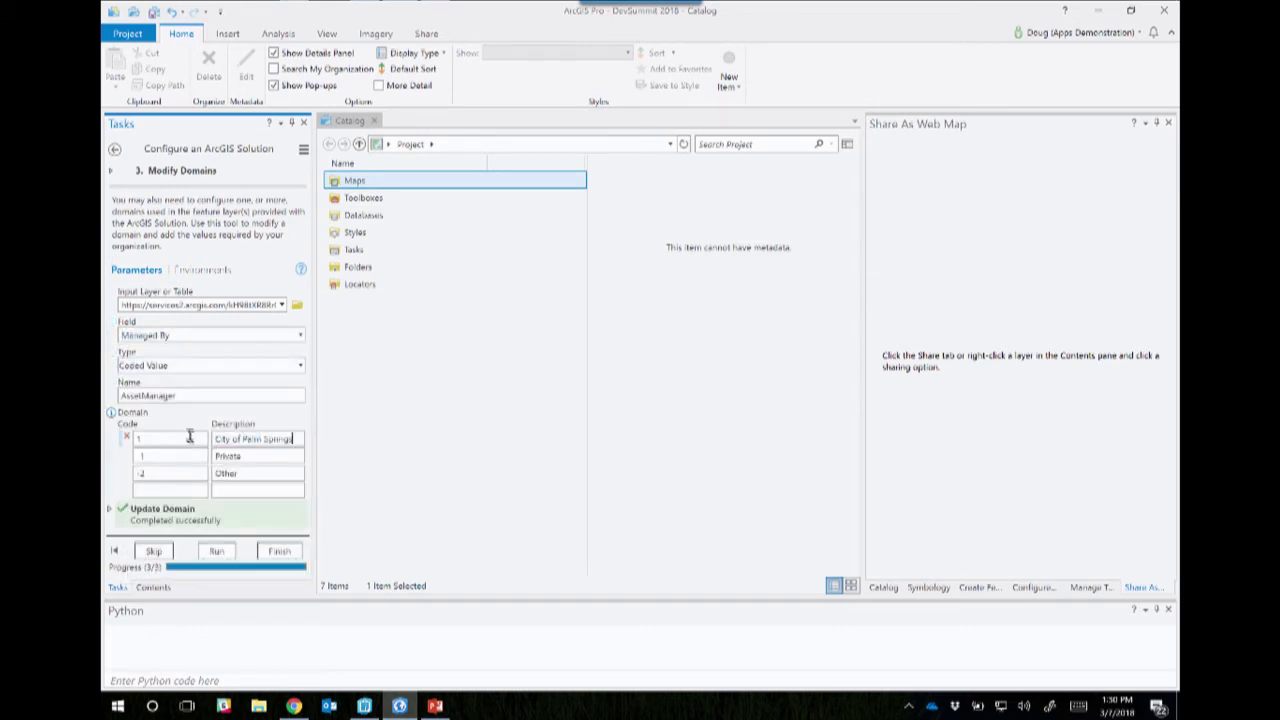
left_click(214, 553)
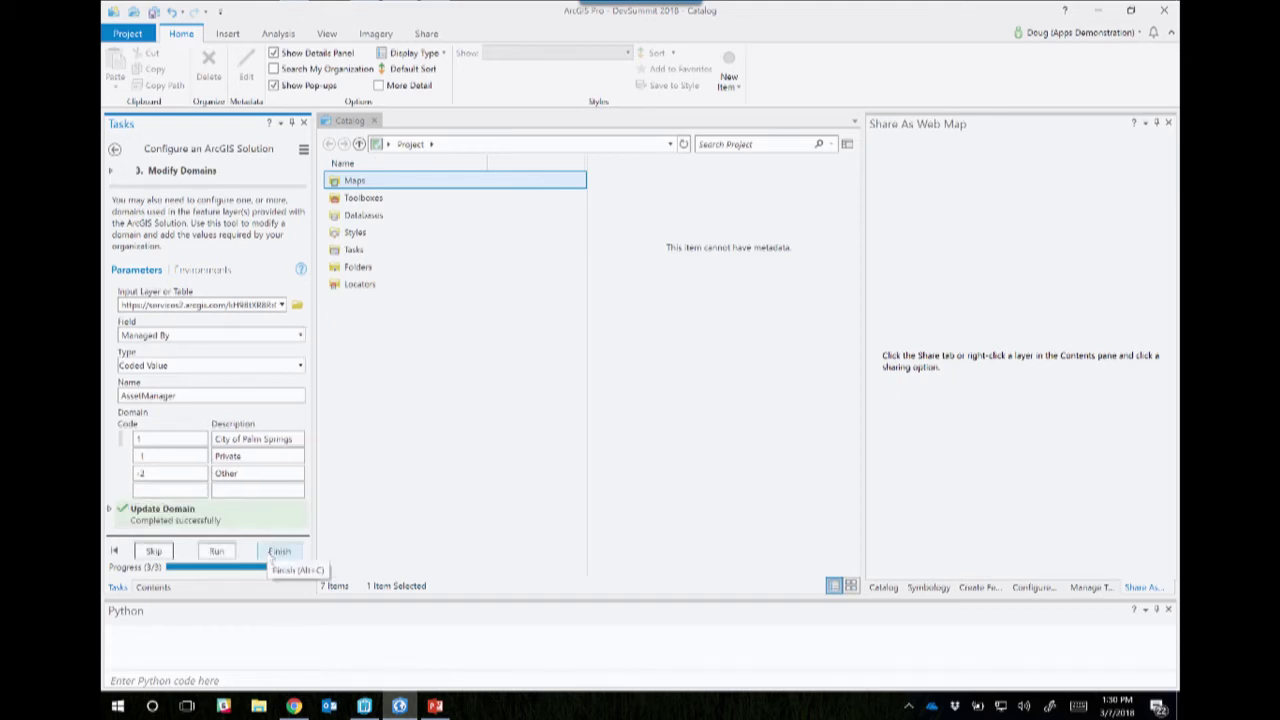
left_click(280, 551)
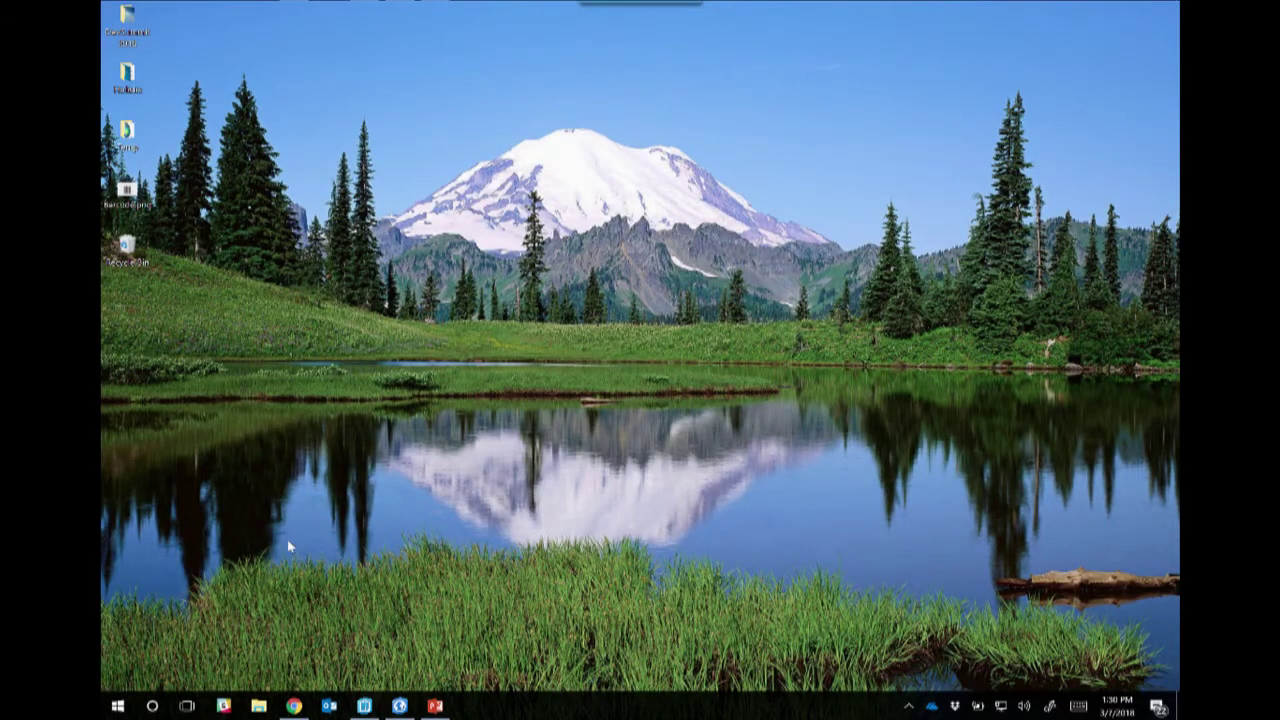
- Close the running Collector for ArcGIS and launch it again
right_click(365, 706)
left_click(360, 678)
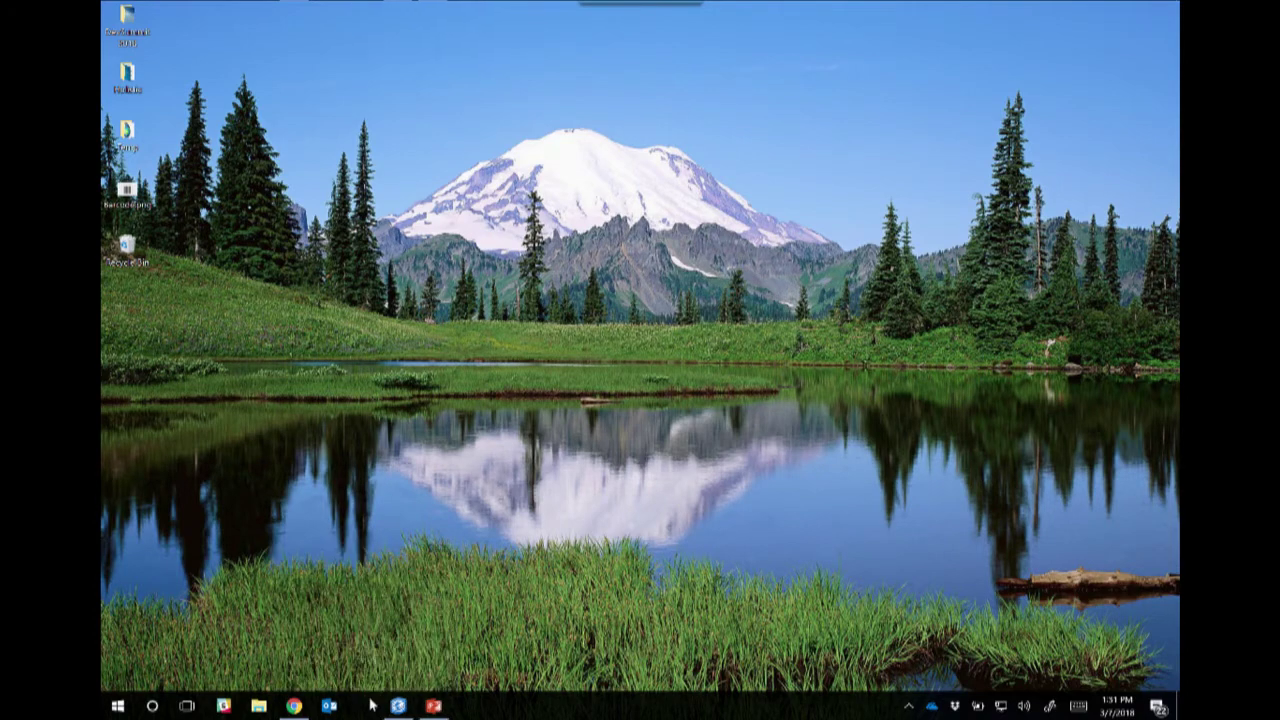
key("super")
type("coll")
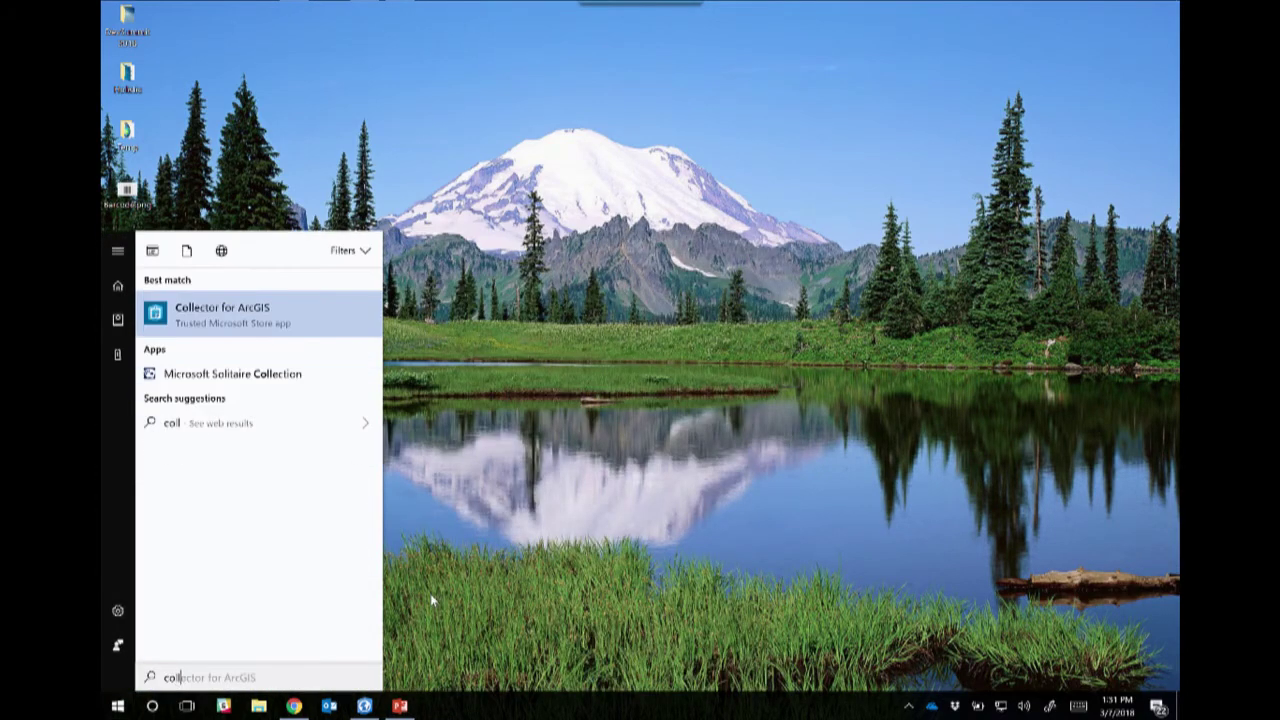
key("Return")
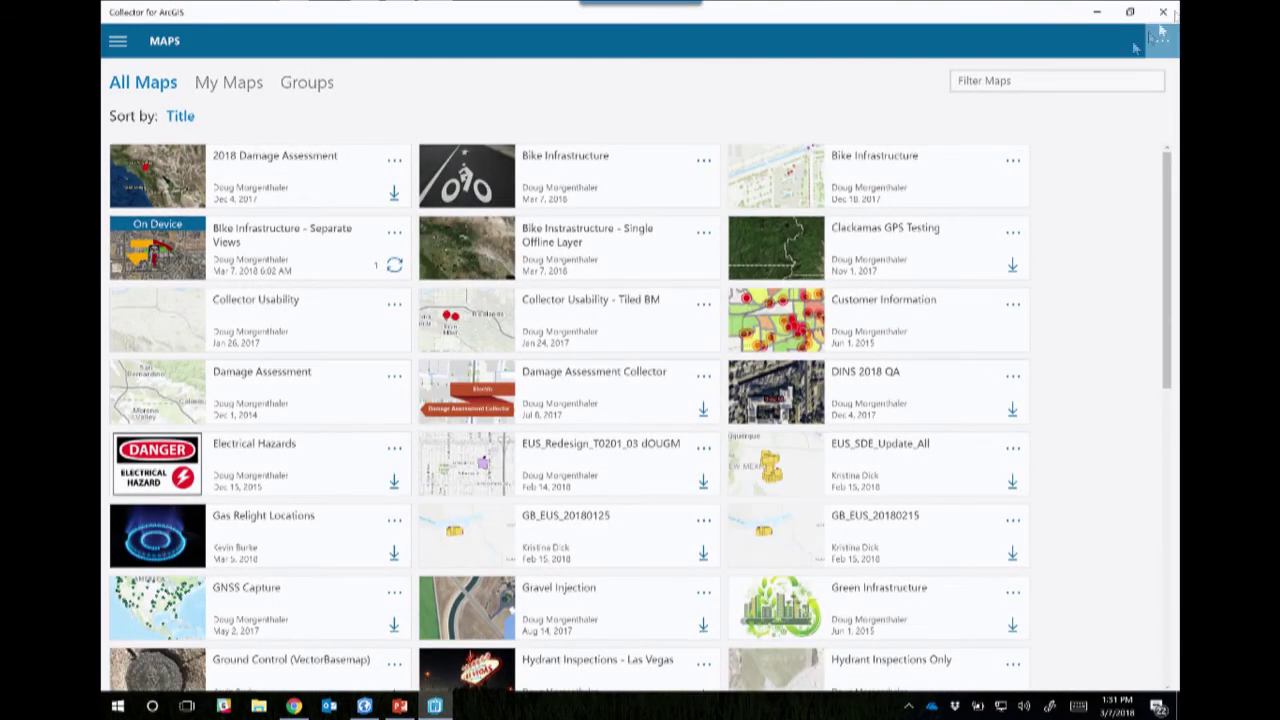
- Filter the Collector maps by "sto" and open the Inlet Inventory & Inspection map
left_click(999, 84)
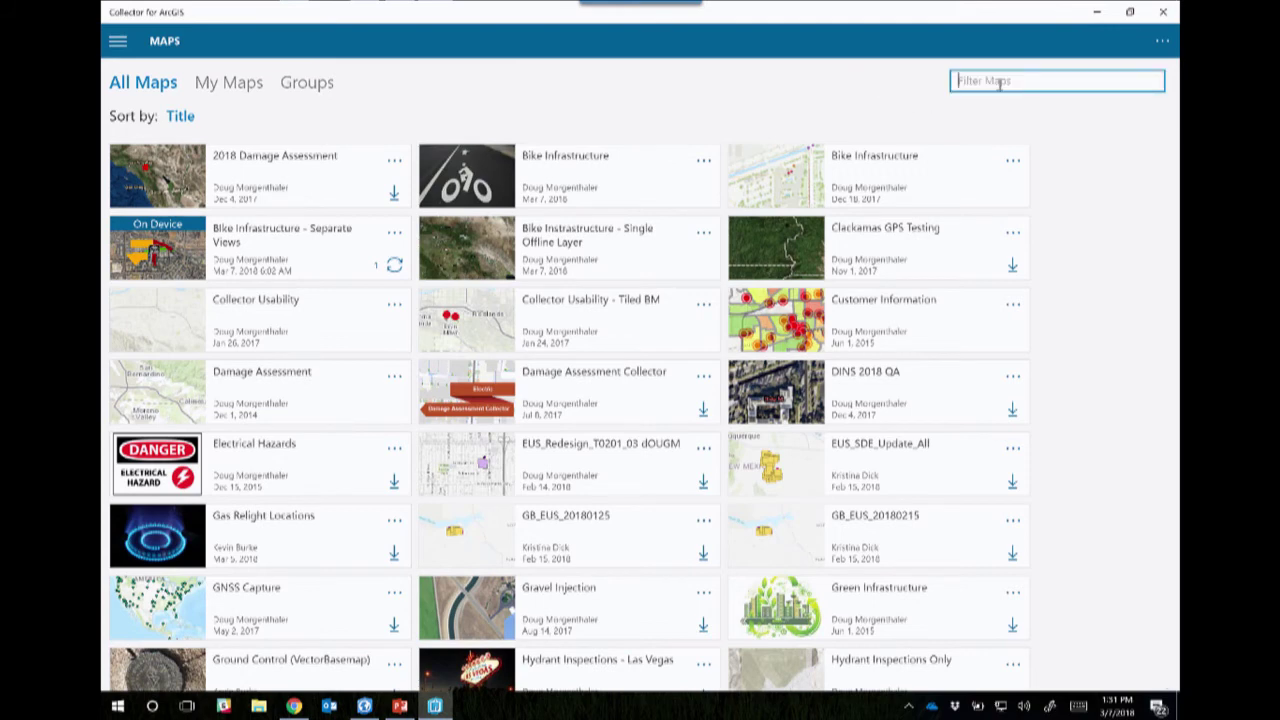
type("sto")
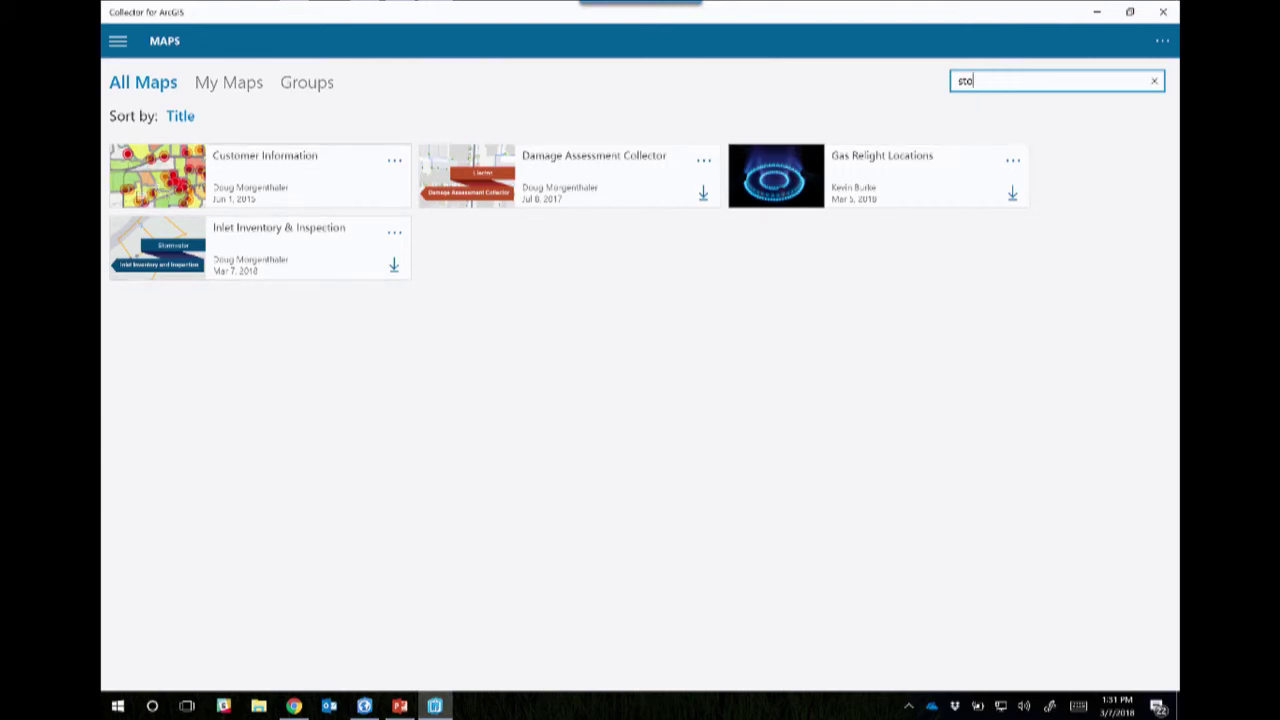
left_click(167, 260)
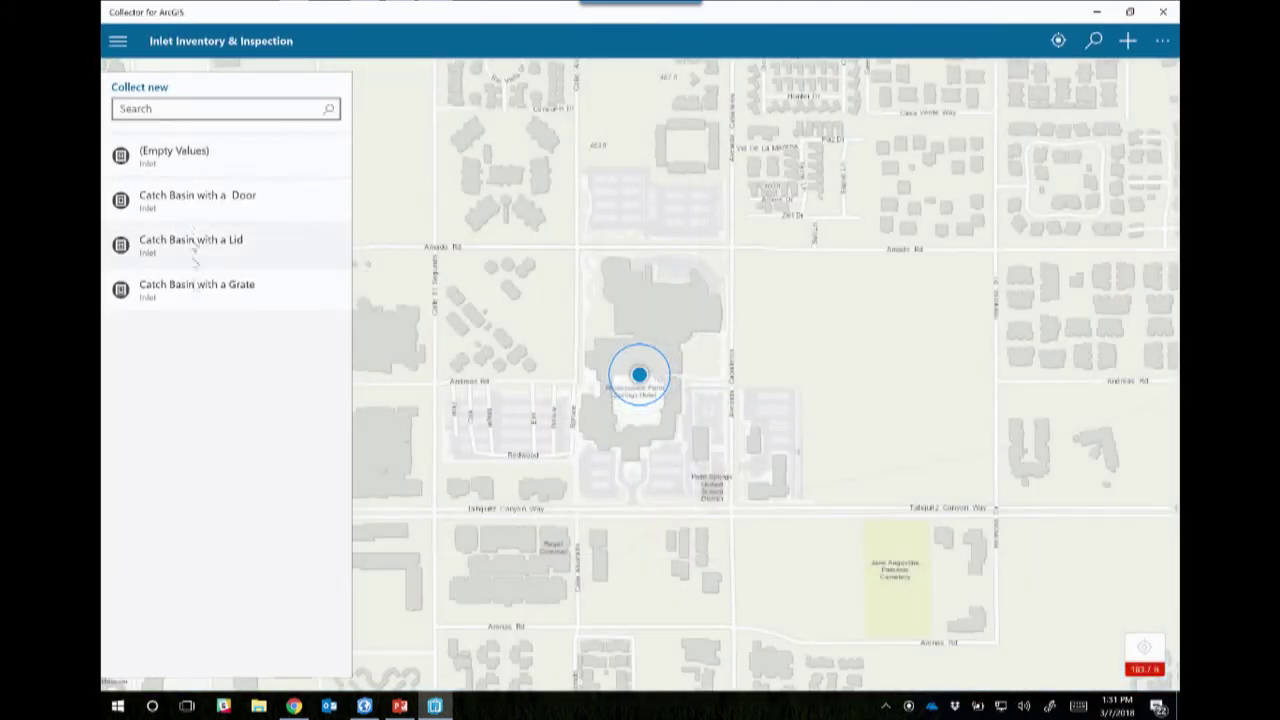
- Start collecting a Catch Basin with a Door and check the choices offered for Owned By in its form
left_click(207, 200)
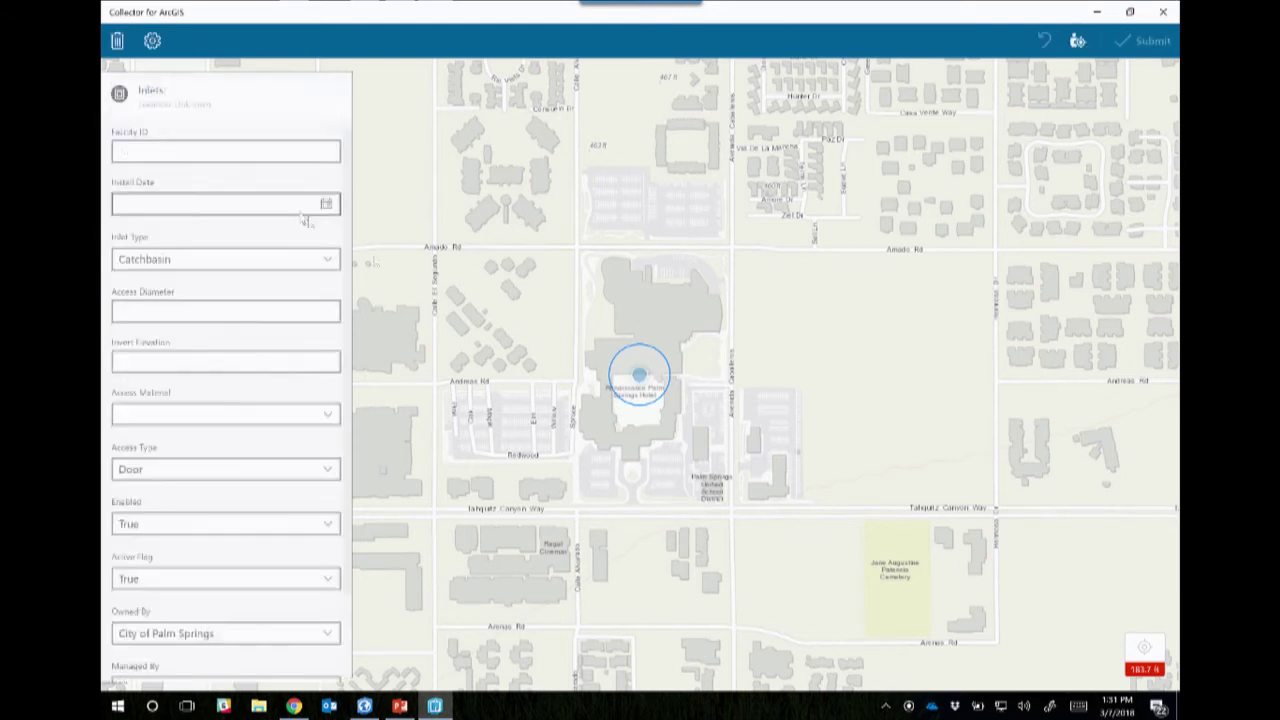
scroll(214, 414, "down", 2)
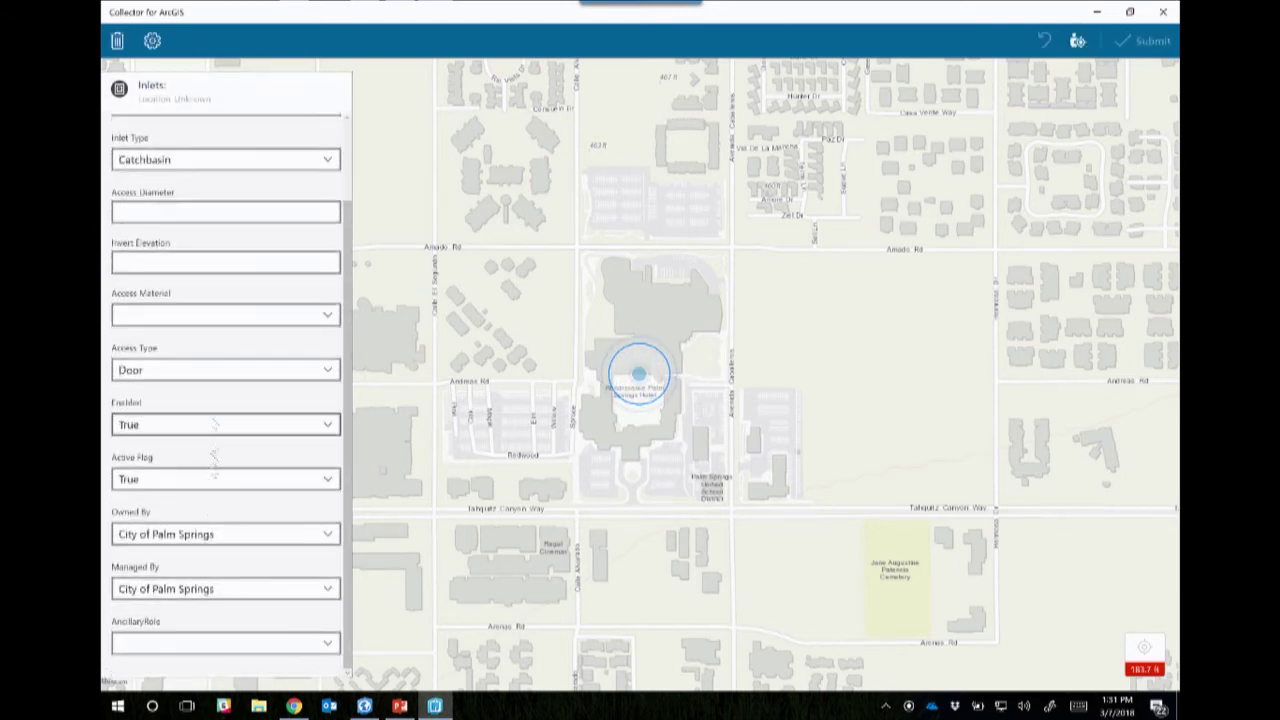
left_click(328, 534)
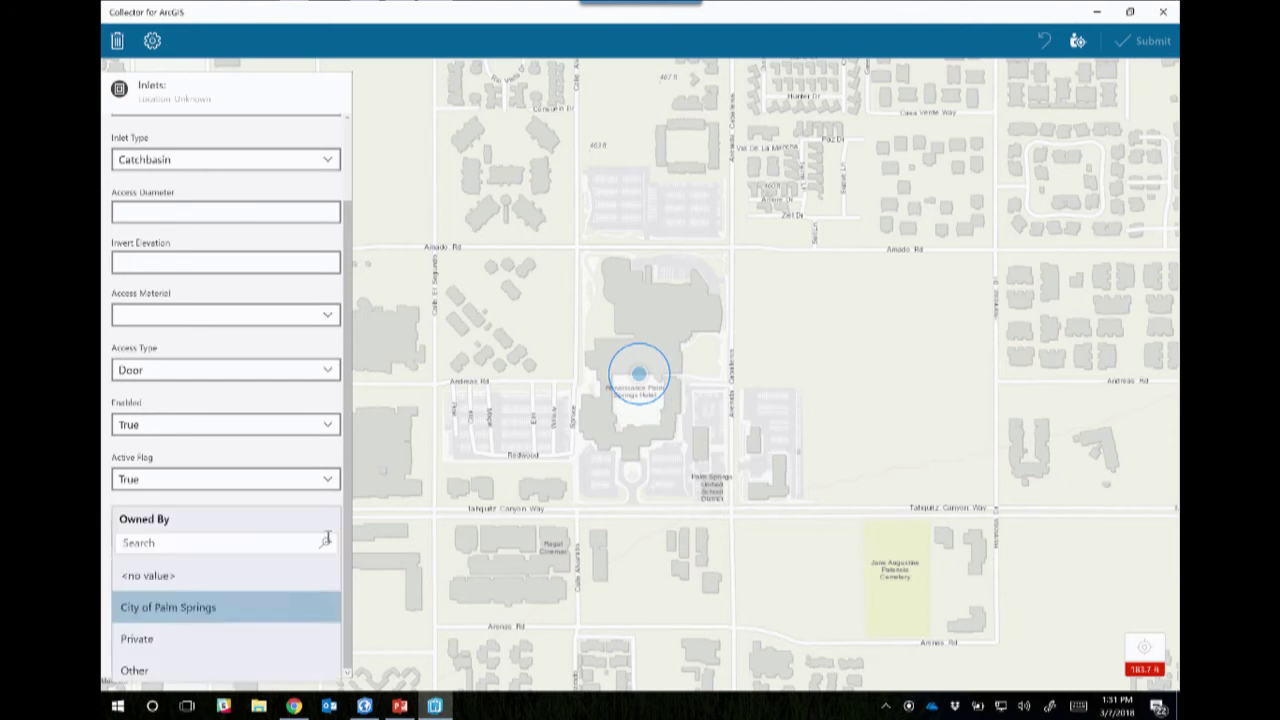
left_click(297, 507)
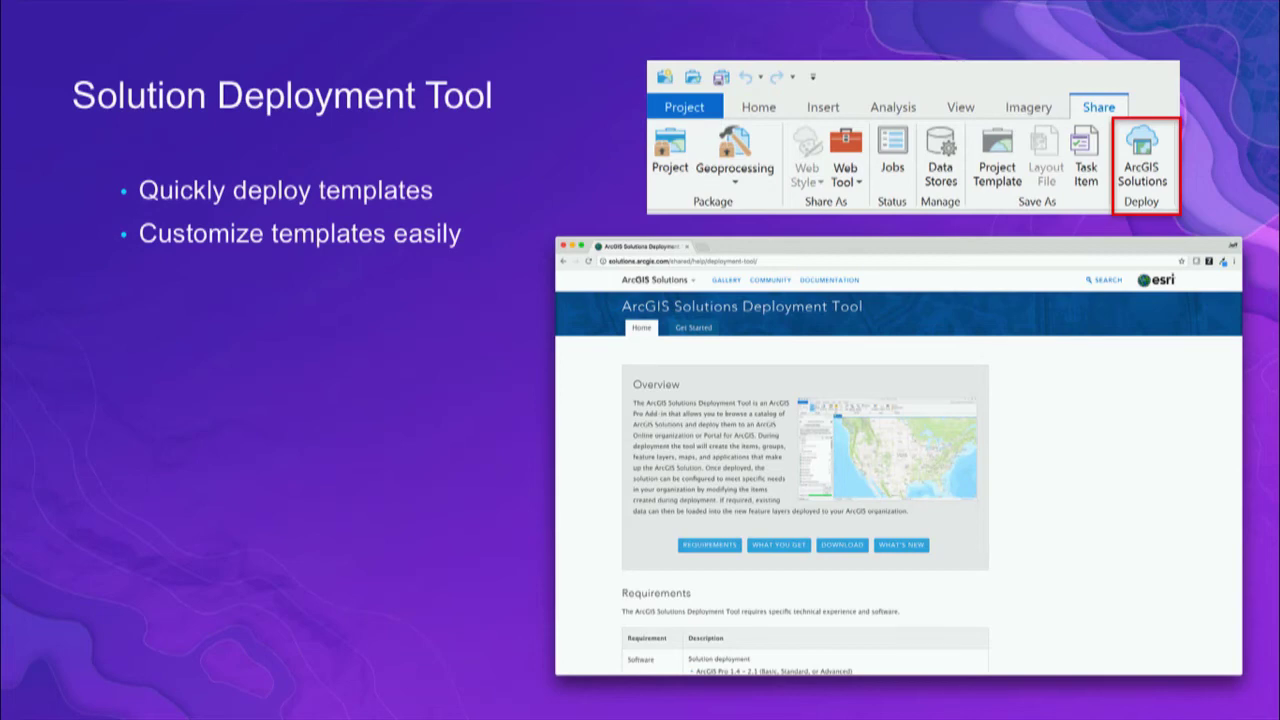
key("Right")
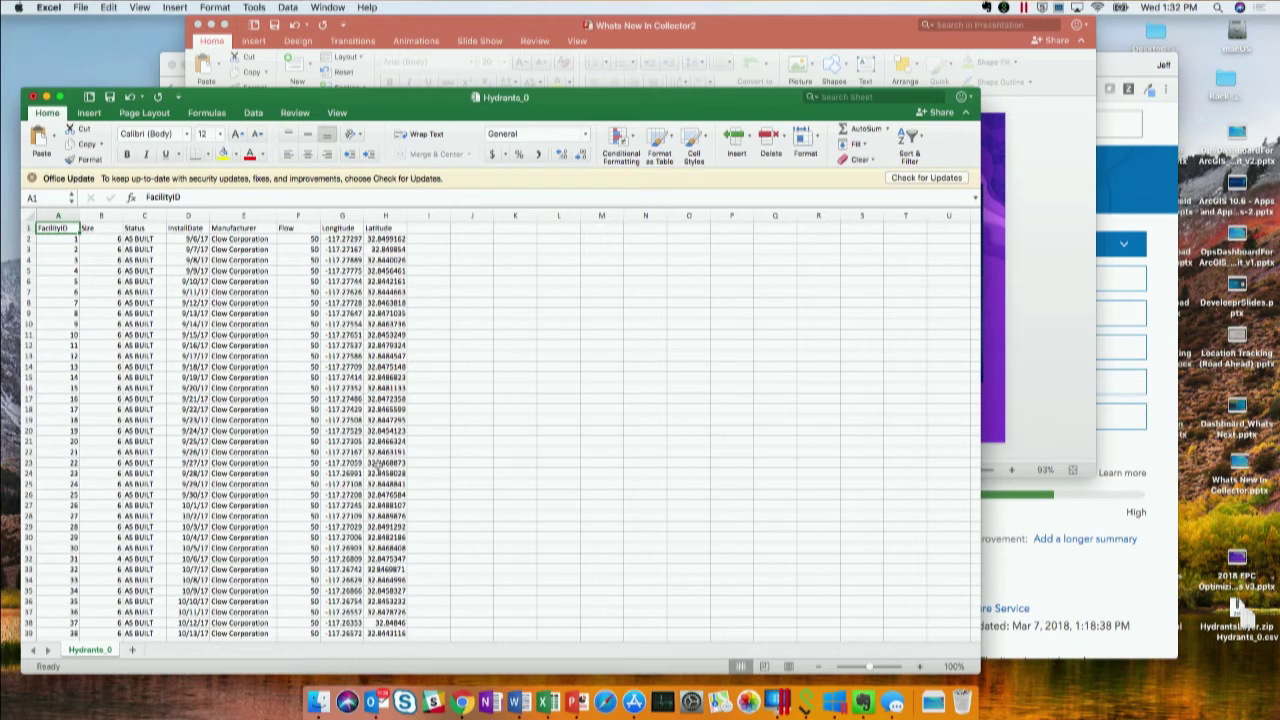
- Switch to the browser in full screen and open the settings of the Hydrant Inspections DS feature layer
left_click(1112, 71)
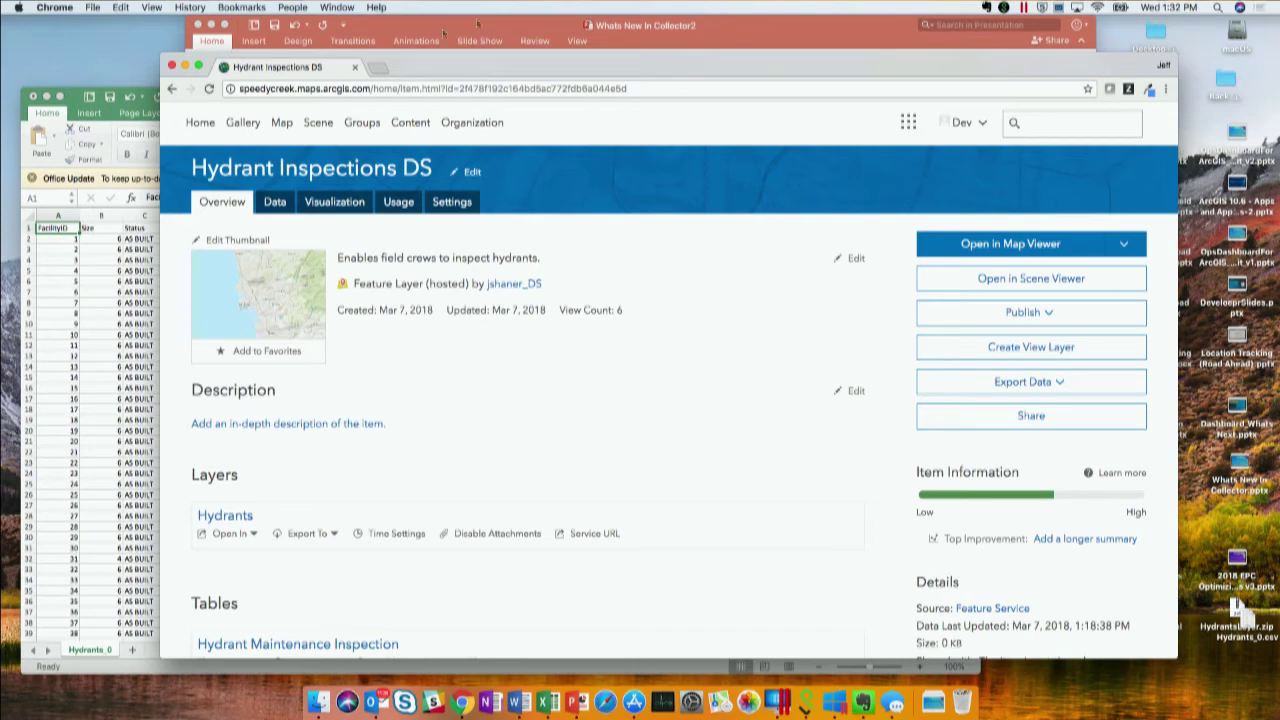
left_click(199, 66)
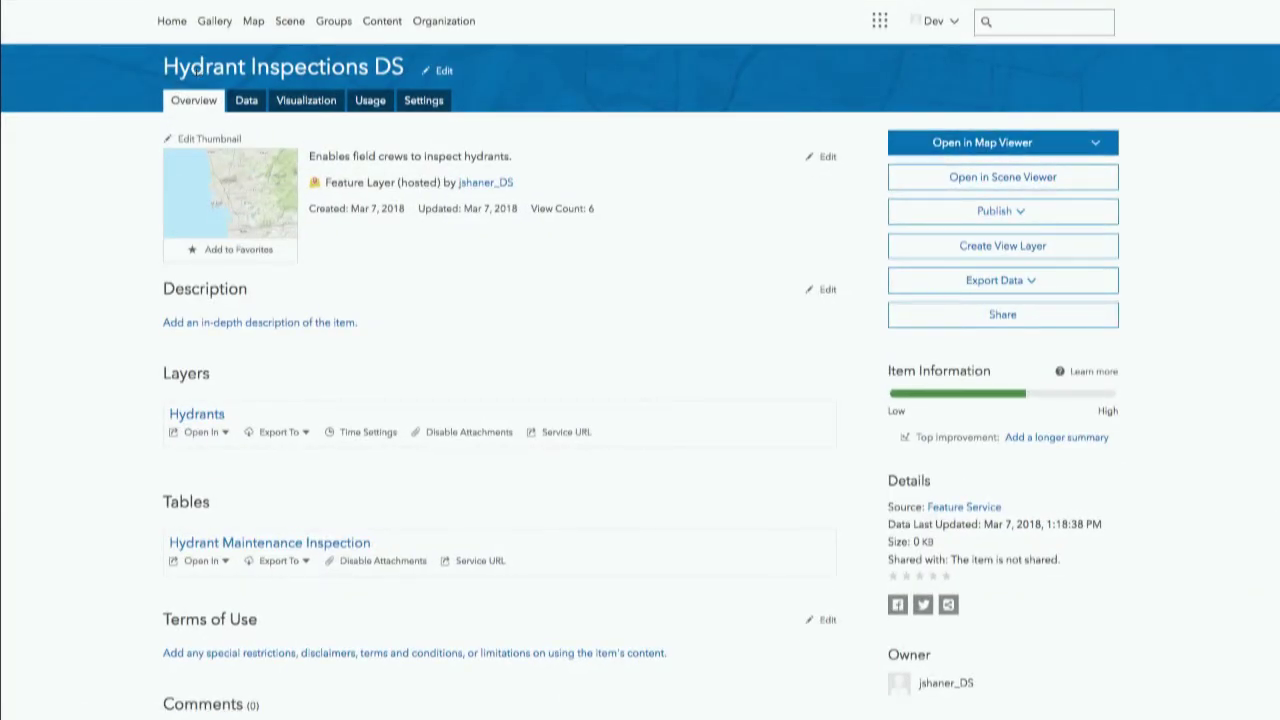
left_click(424, 104)
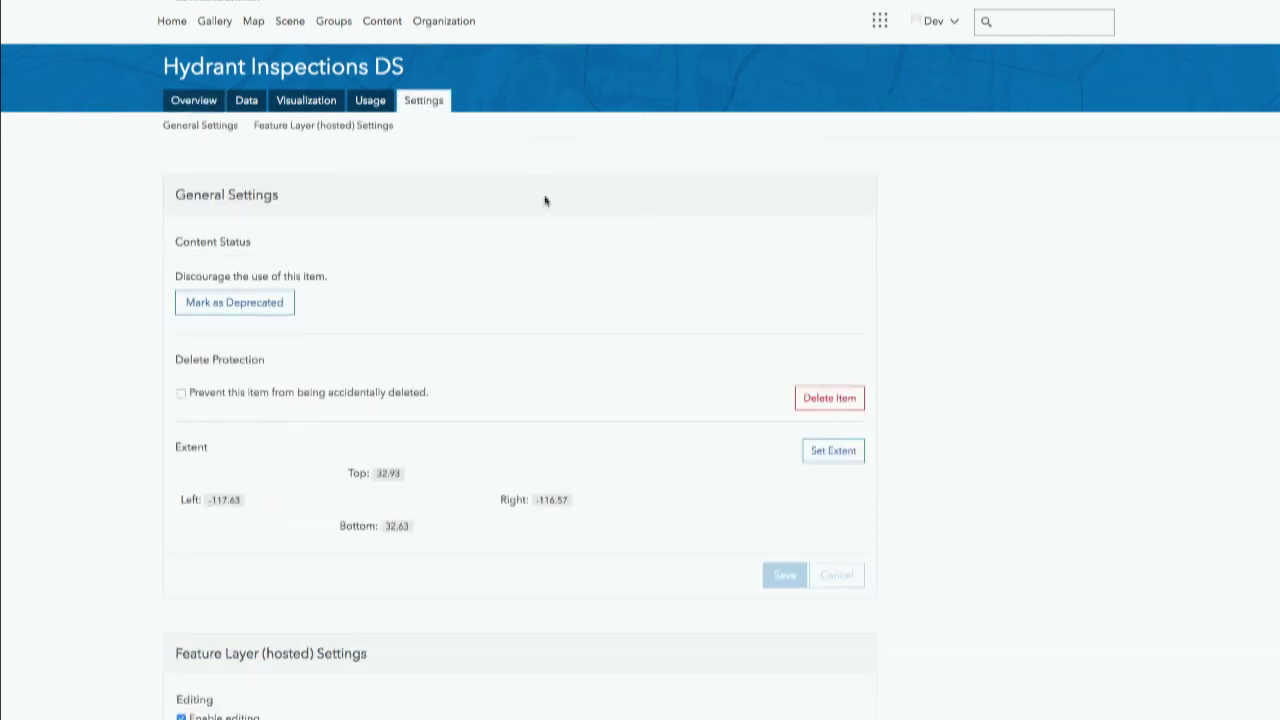
- Disable Sync in the hosted feature layer's editing settings and save the change
scroll(545, 203, "down", 2)
scroll(545, 203, "down", 3)
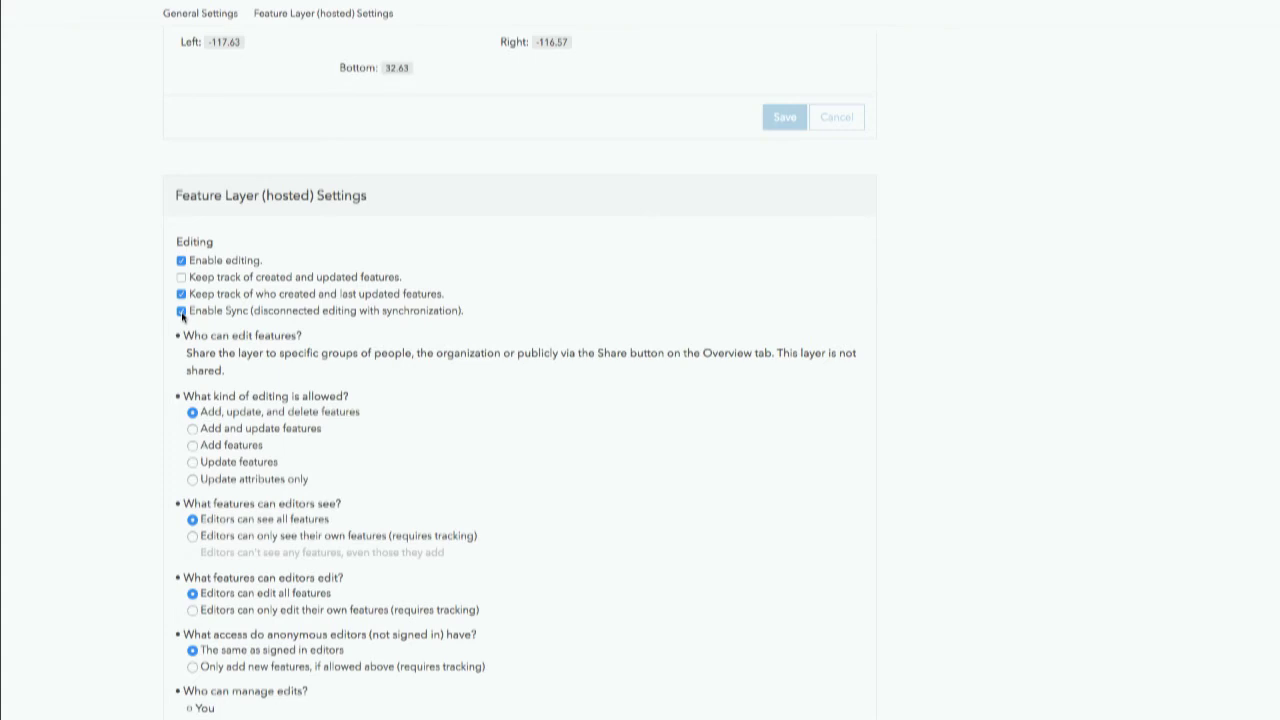
left_click(182, 312)
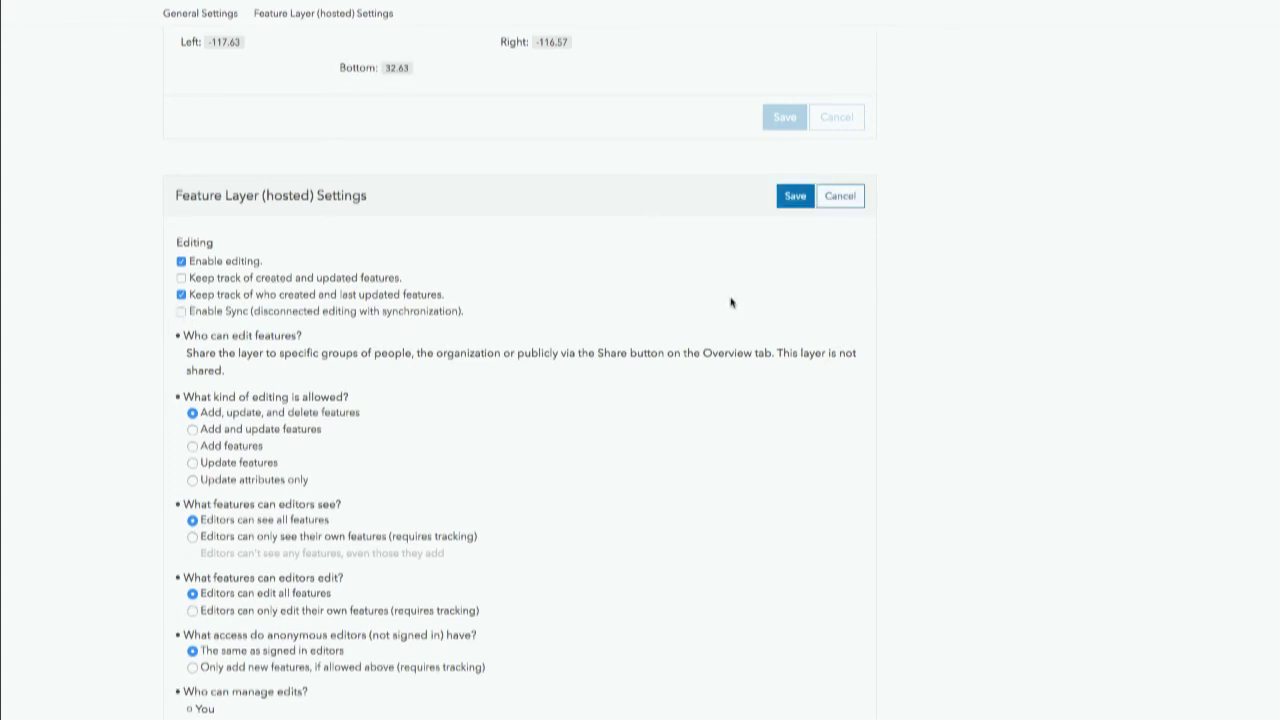
left_click(795, 197)
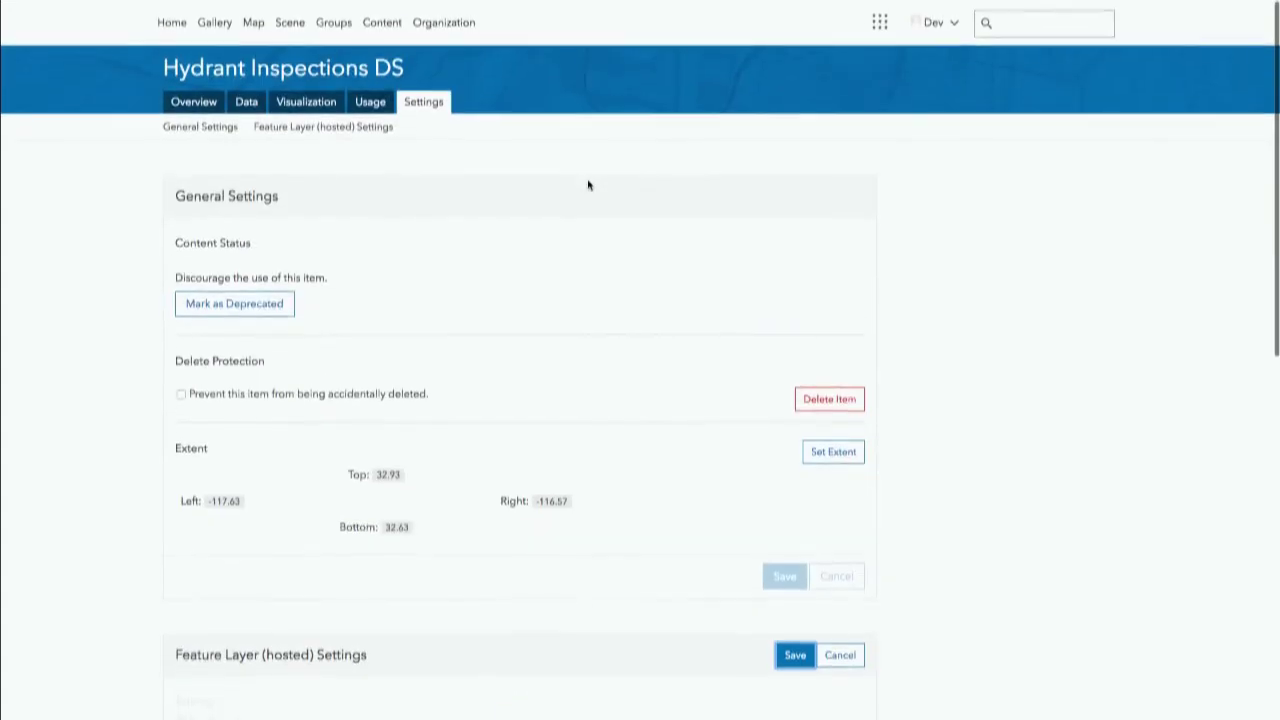
- Make the Hydrant Inspections DS layer refresh every 0.1 minutes in its visualization and save the layer
left_click(247, 101)
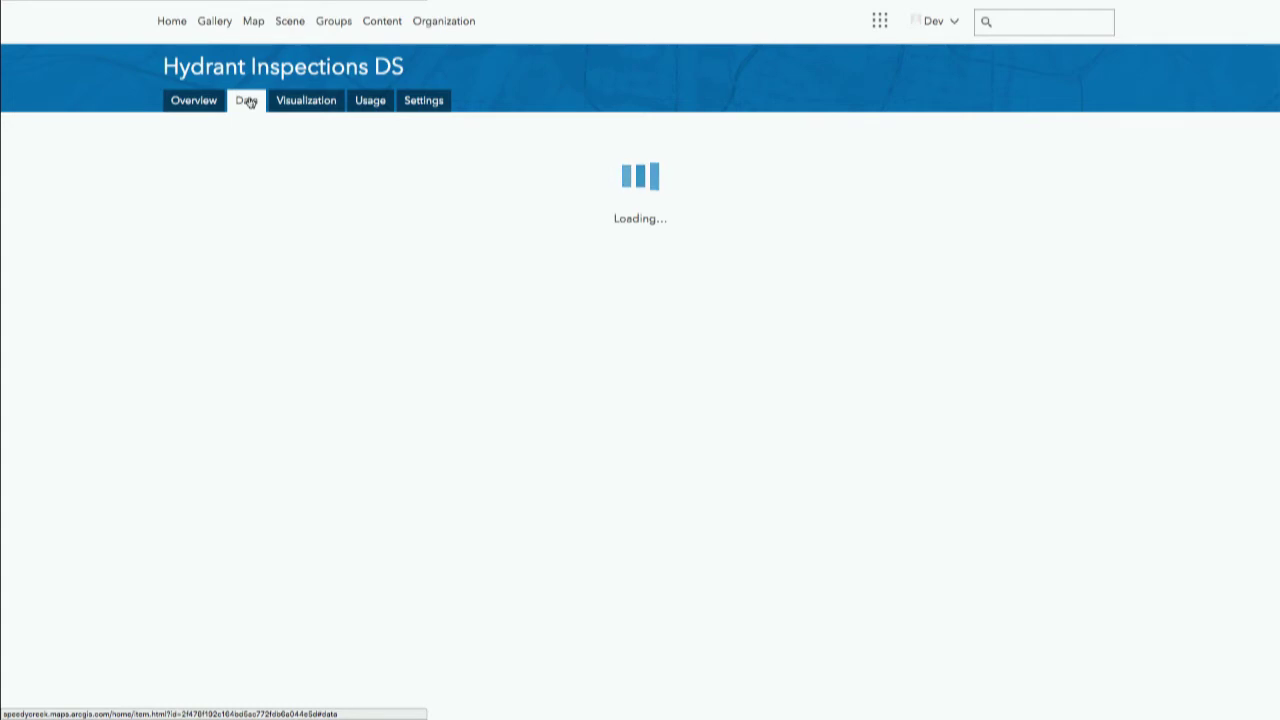
left_click(299, 102)
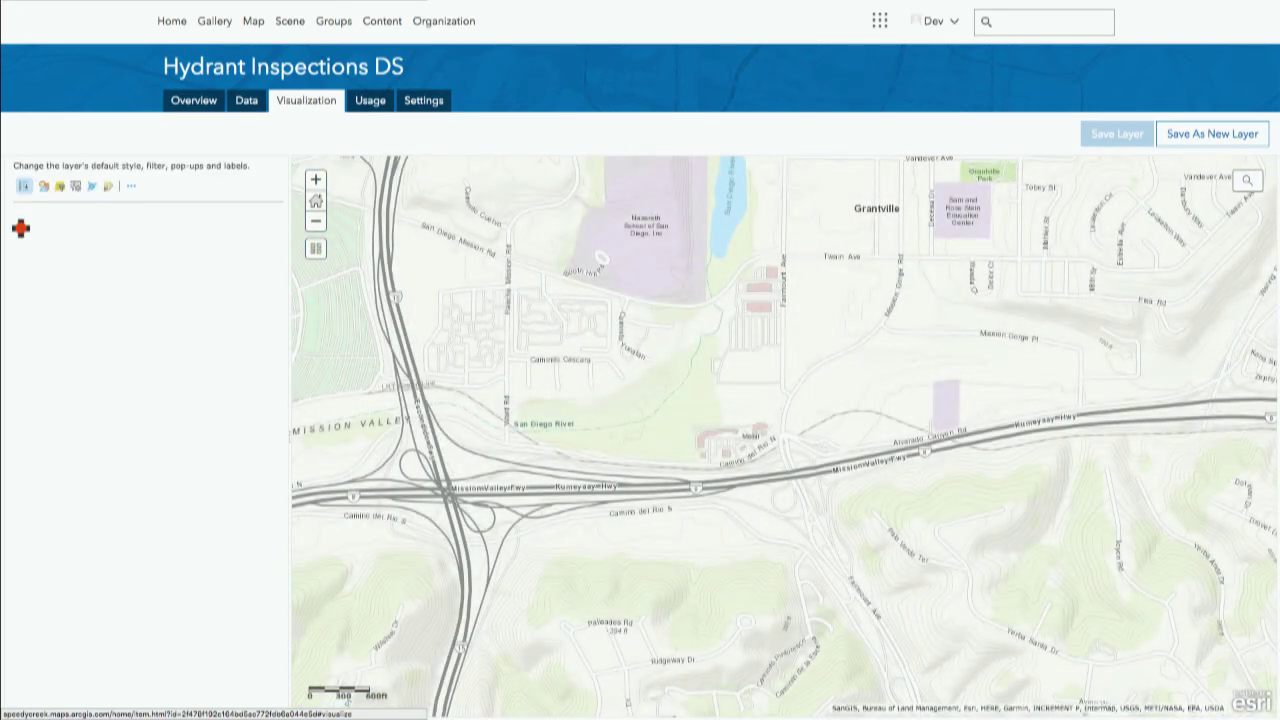
left_click(136, 187)
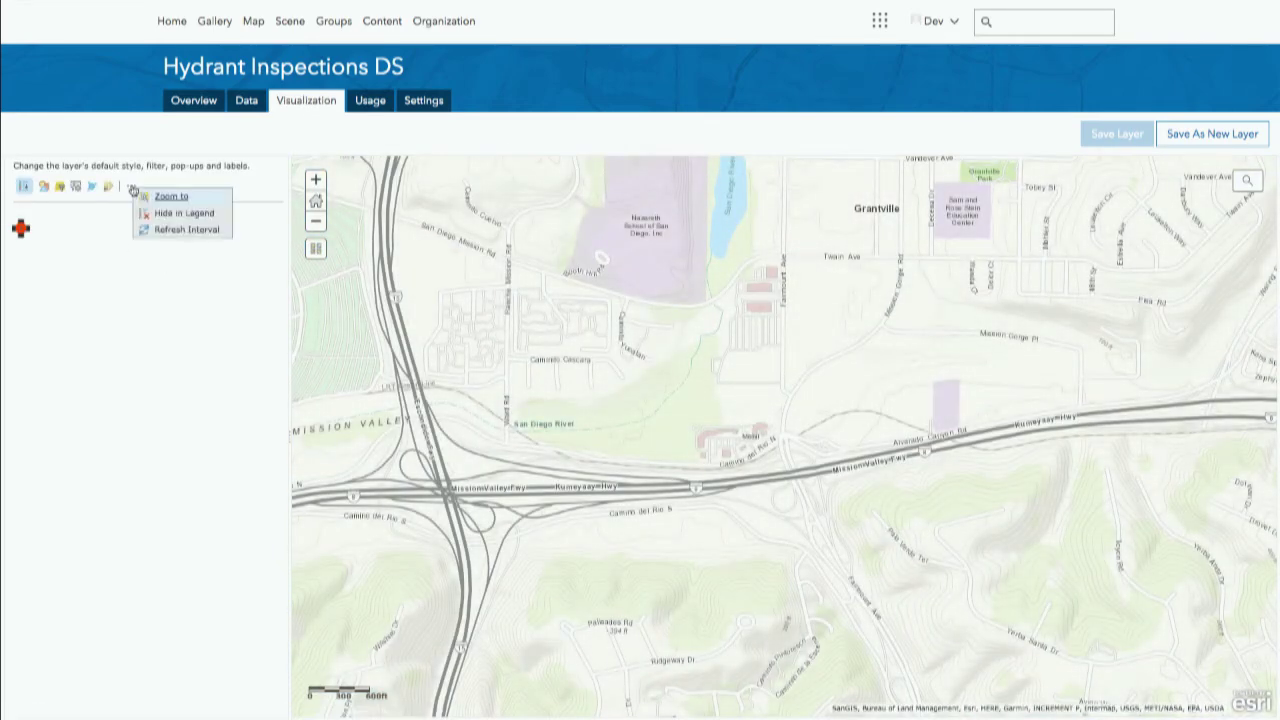
left_click(208, 250)
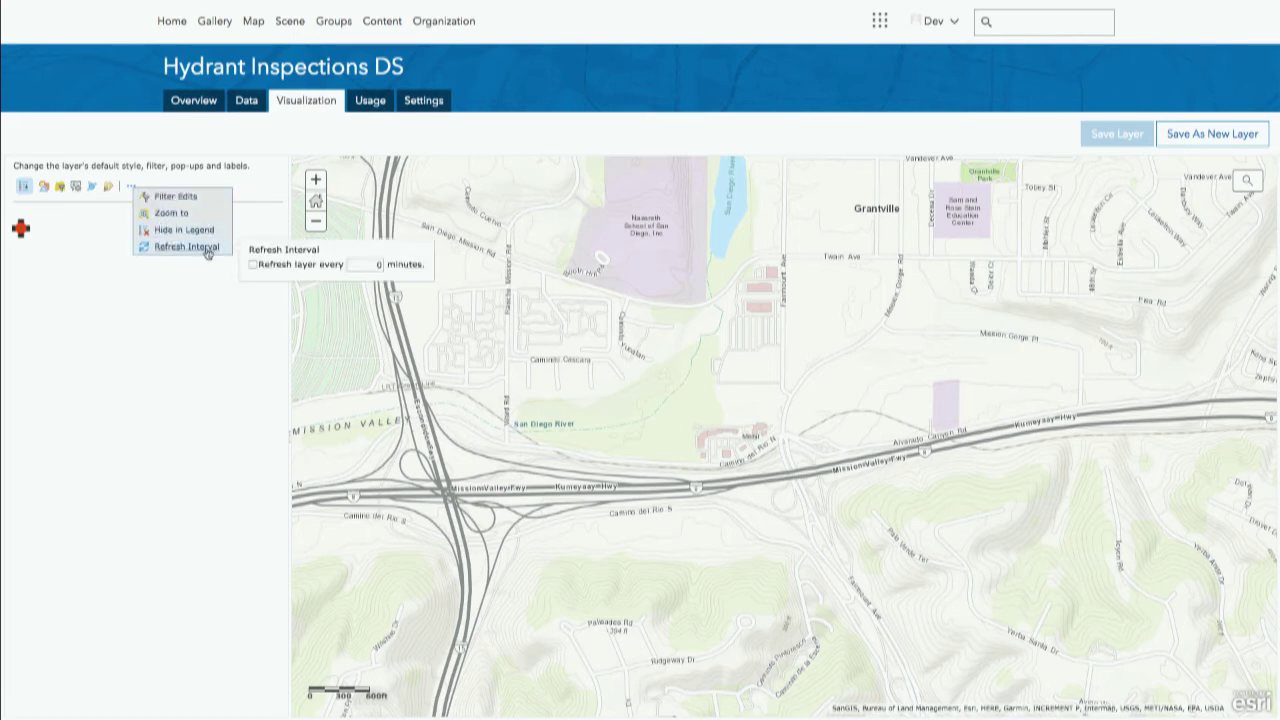
left_click(254, 265)
left_click(383, 266)
type(".1")
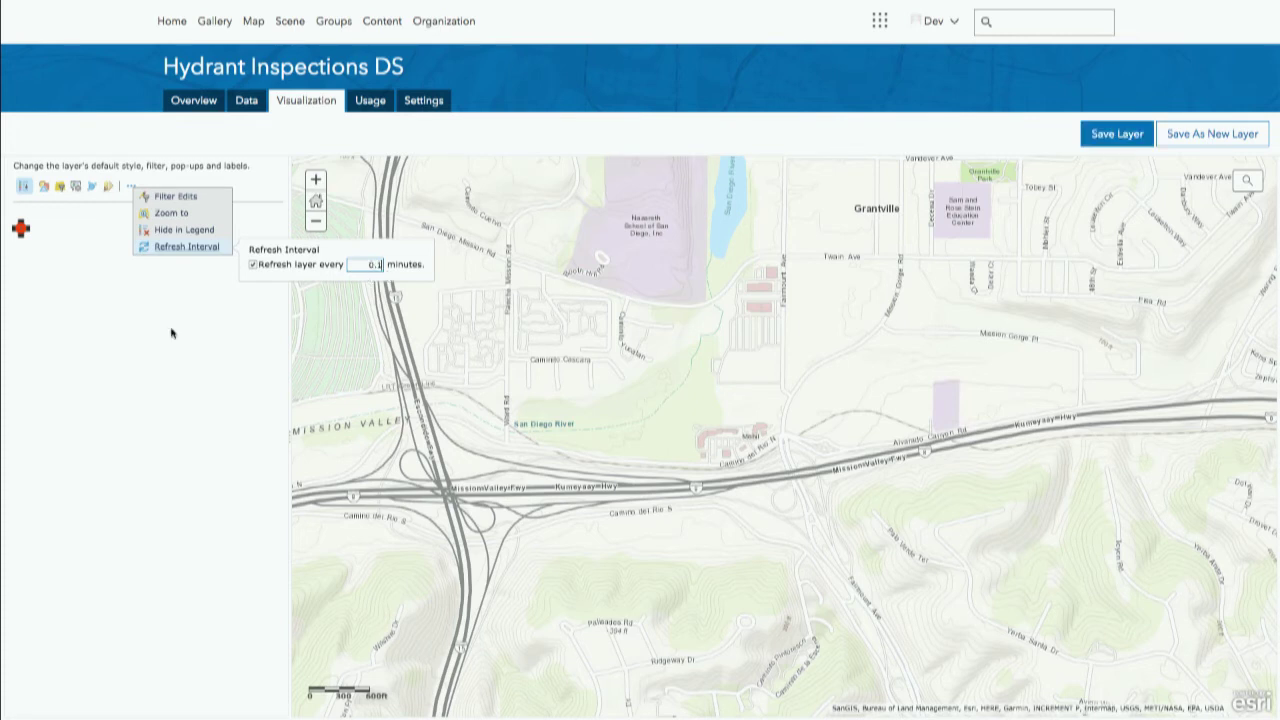
left_click(171, 333)
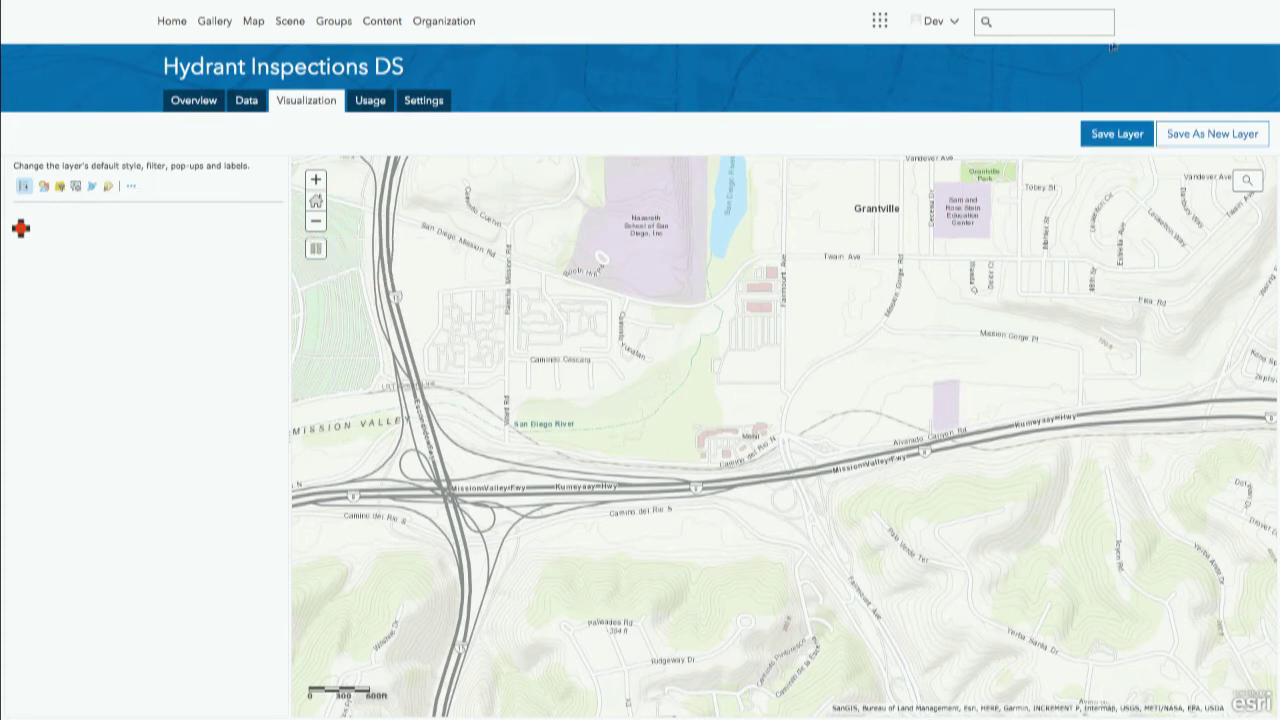
left_click(1116, 134)
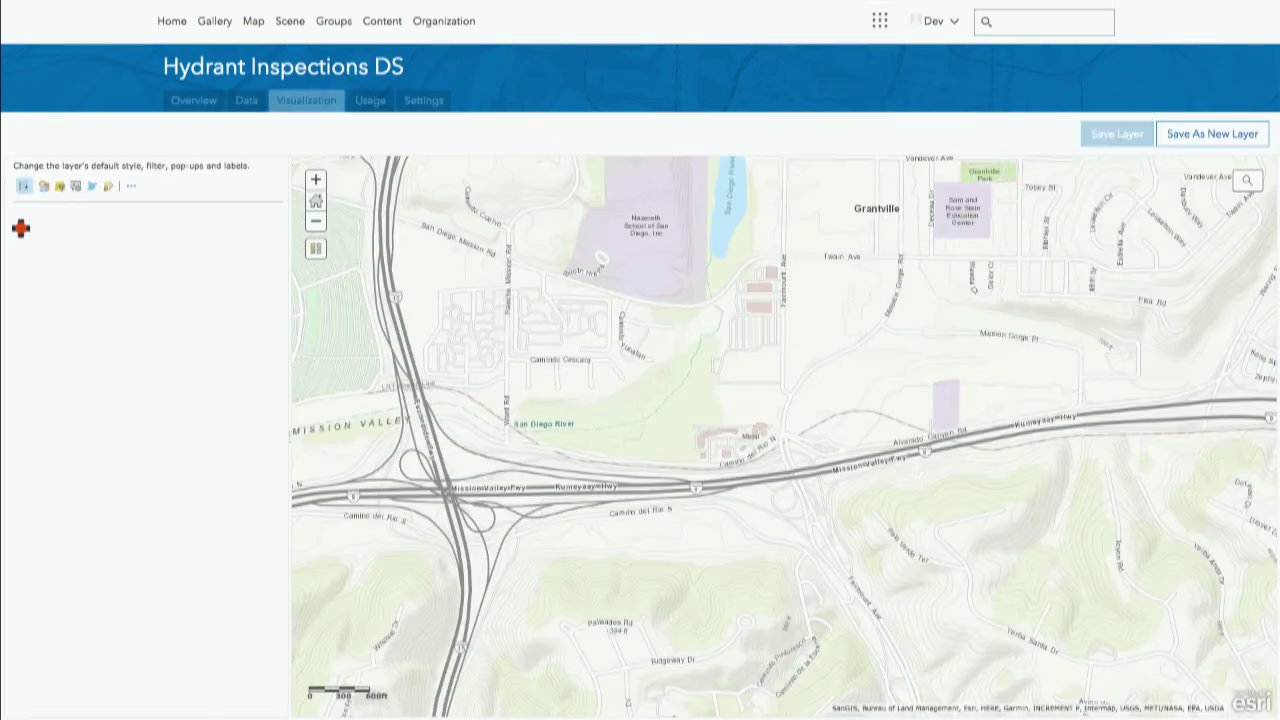
- Start appending data to the layer from its overview and upload Hydrants_0.csv as the source file
left_click(249, 103)
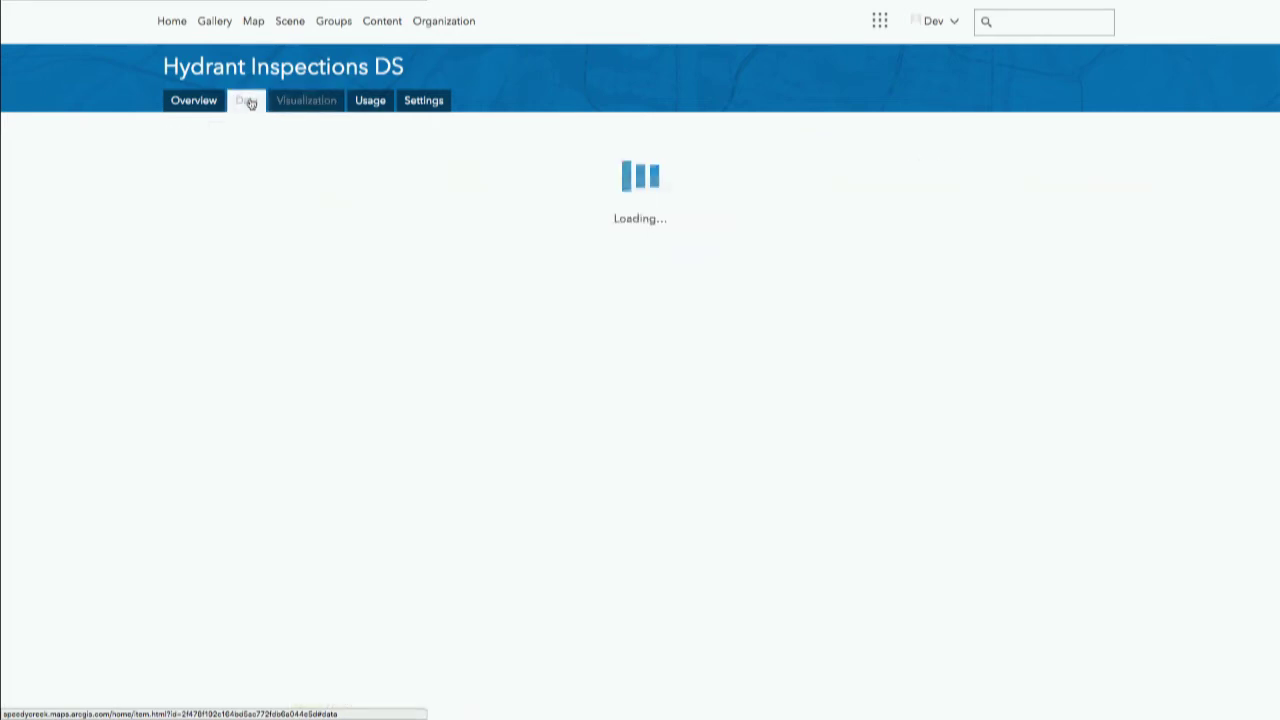
left_click(204, 103)
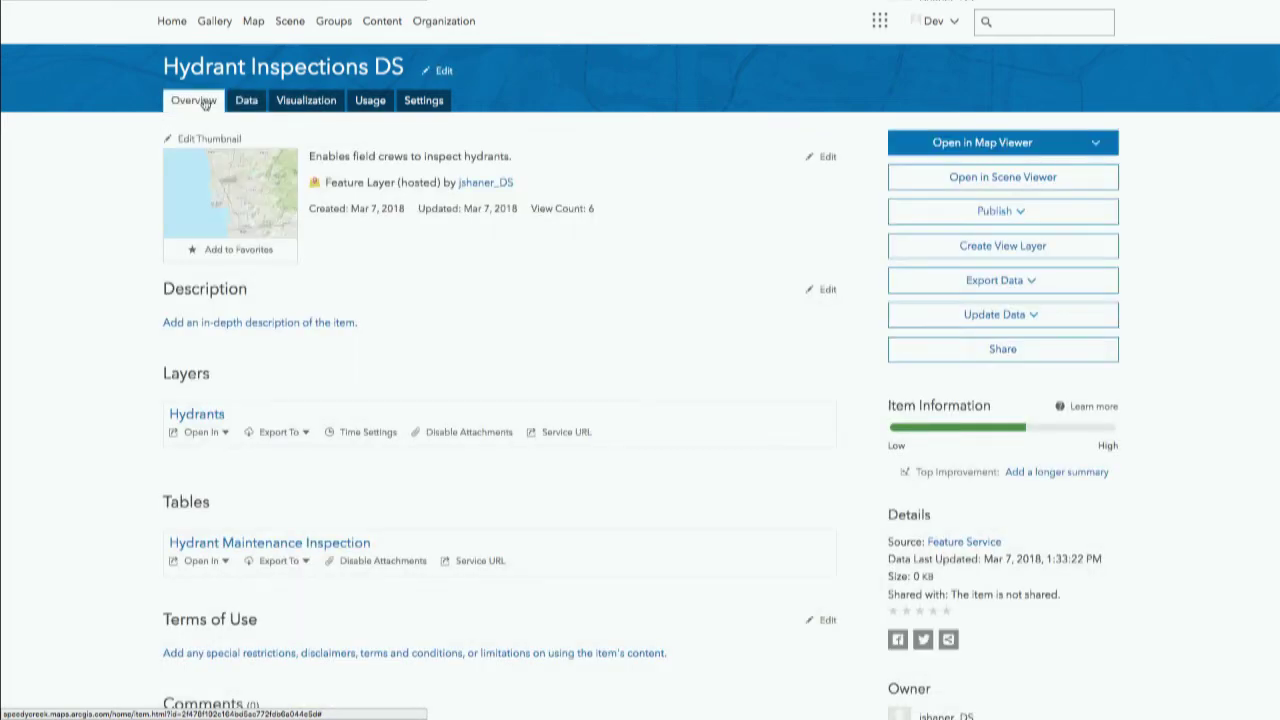
left_click(1027, 320)
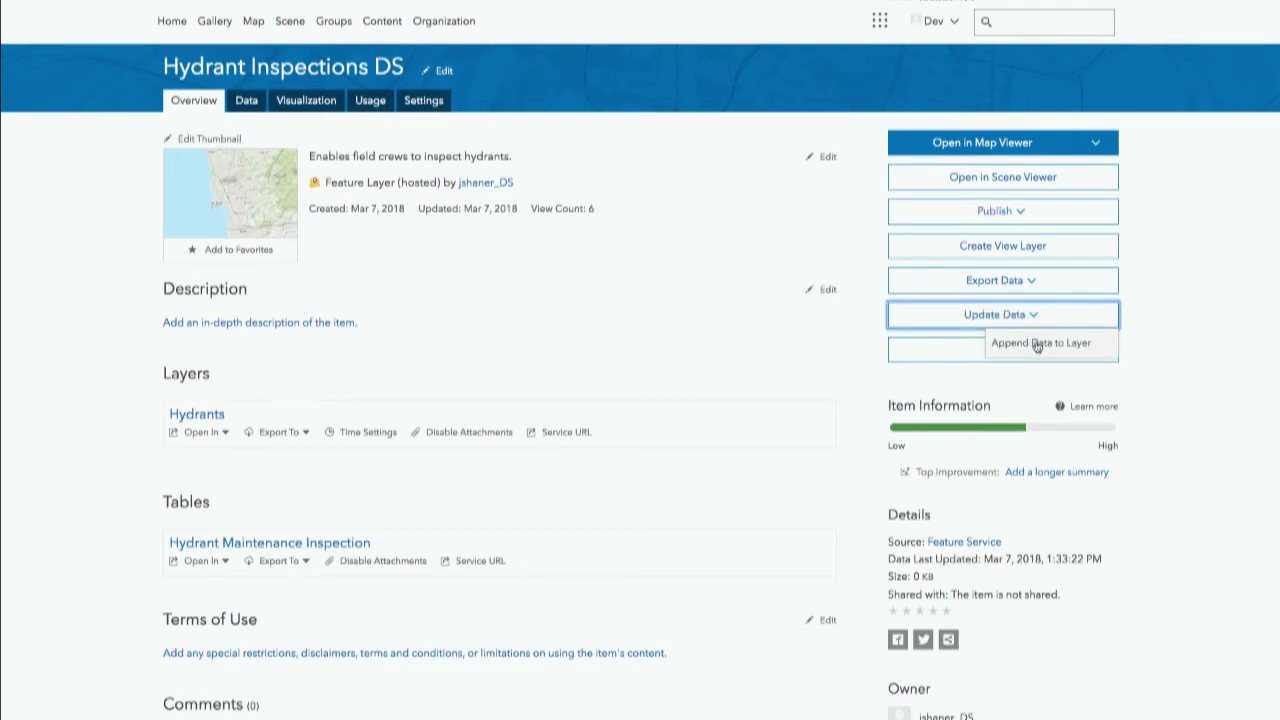
left_click(1037, 345)
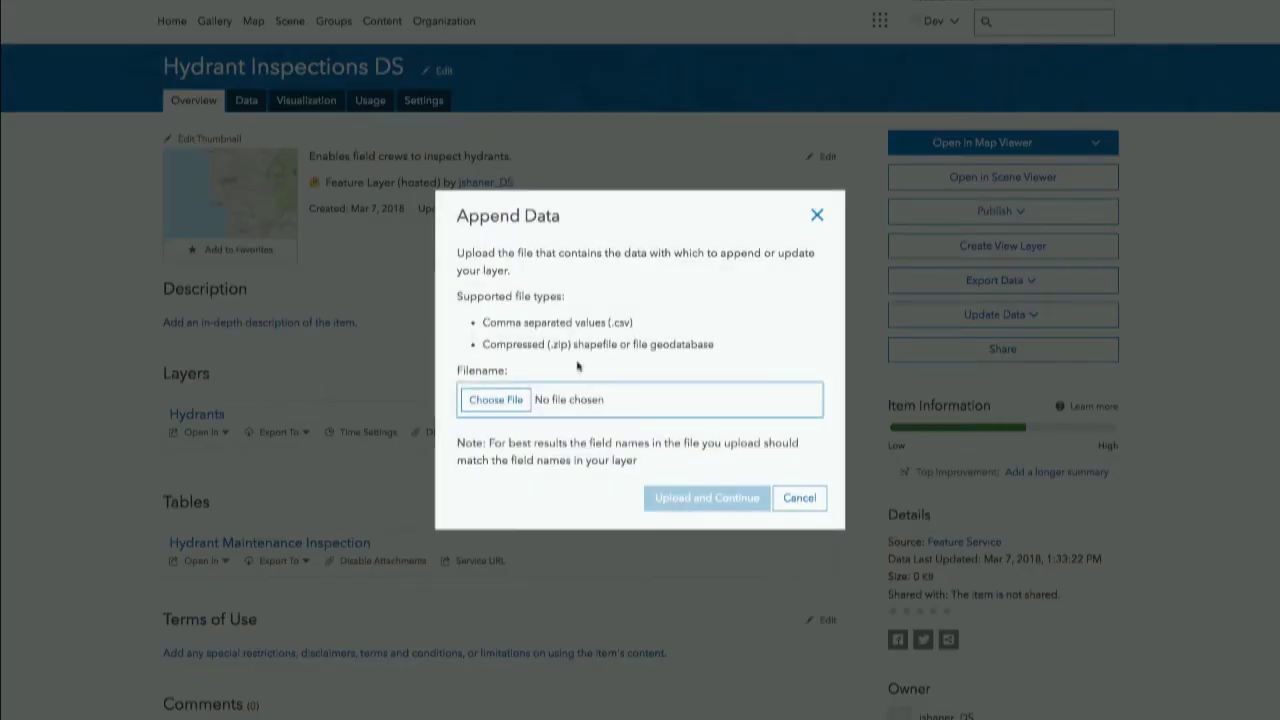
left_click(512, 402)
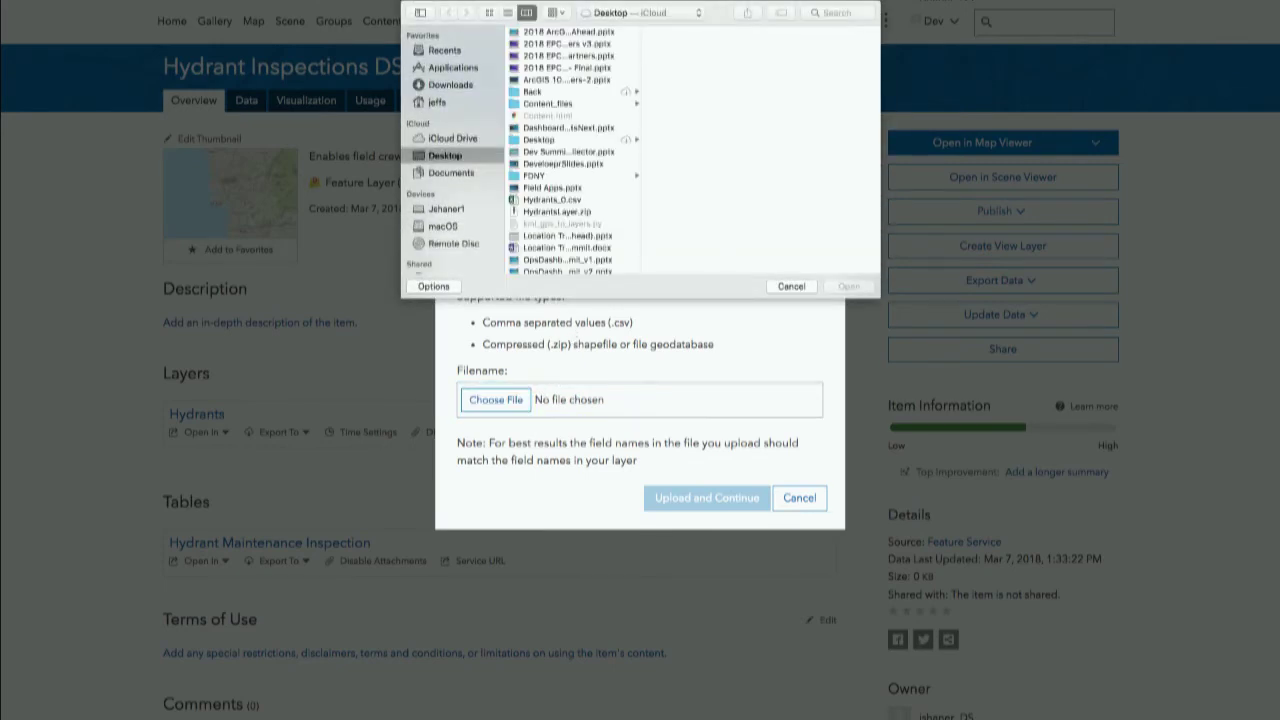
left_click(575, 201)
left_click(866, 288)
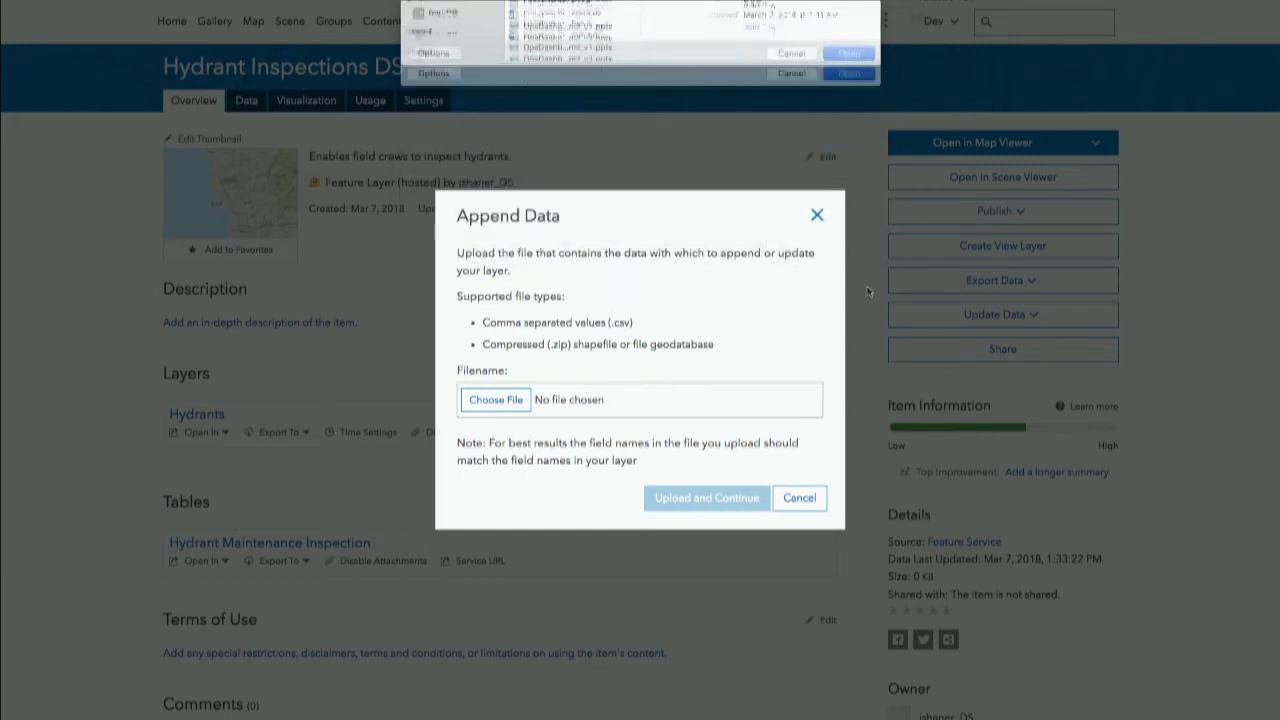
left_click(708, 499)
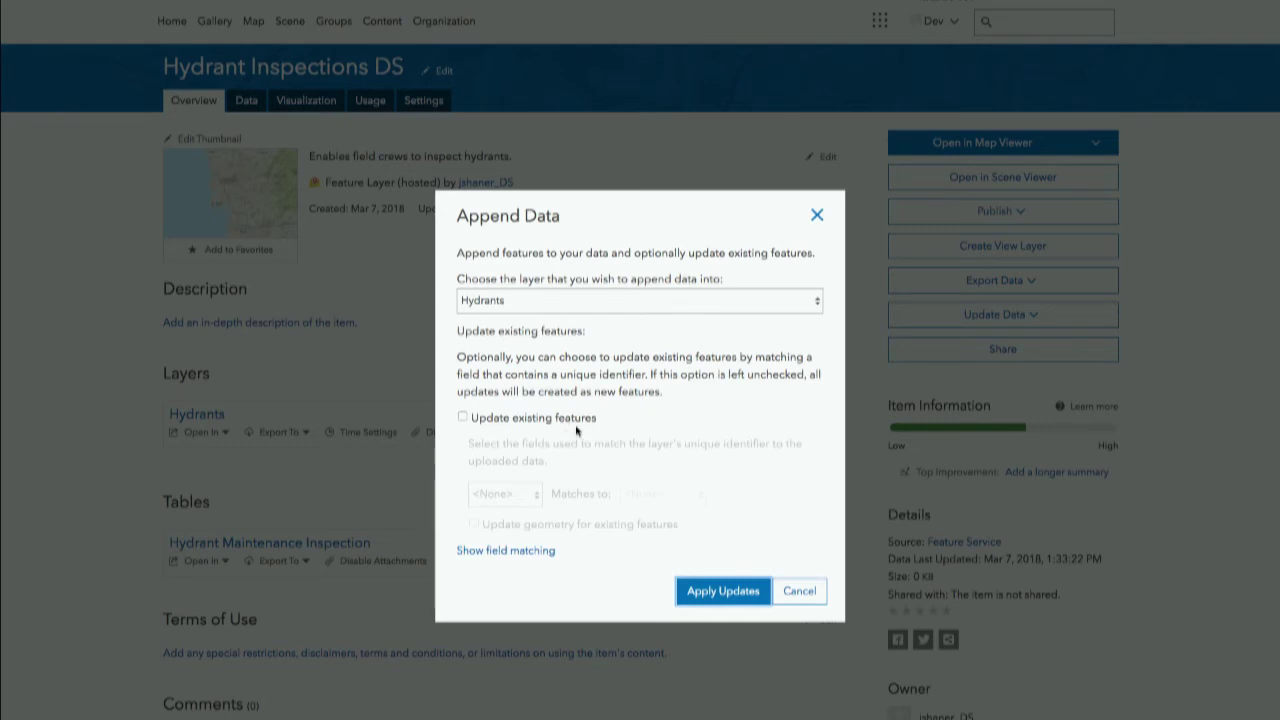
- Review the field matching for appending into Hydrants, including the OPERABLE field's match choices, and apply the updates
scroll(600, 430, "down", 1)
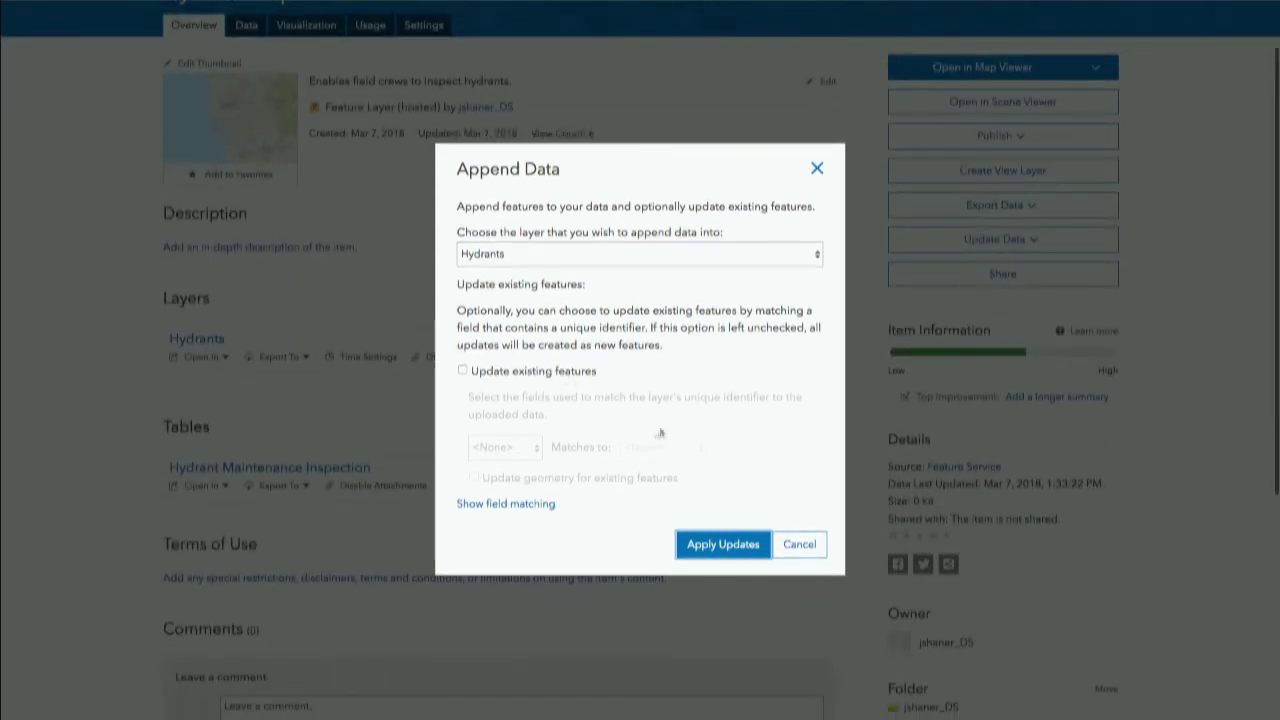
left_click(541, 504)
scroll(646, 473, "down", 3)
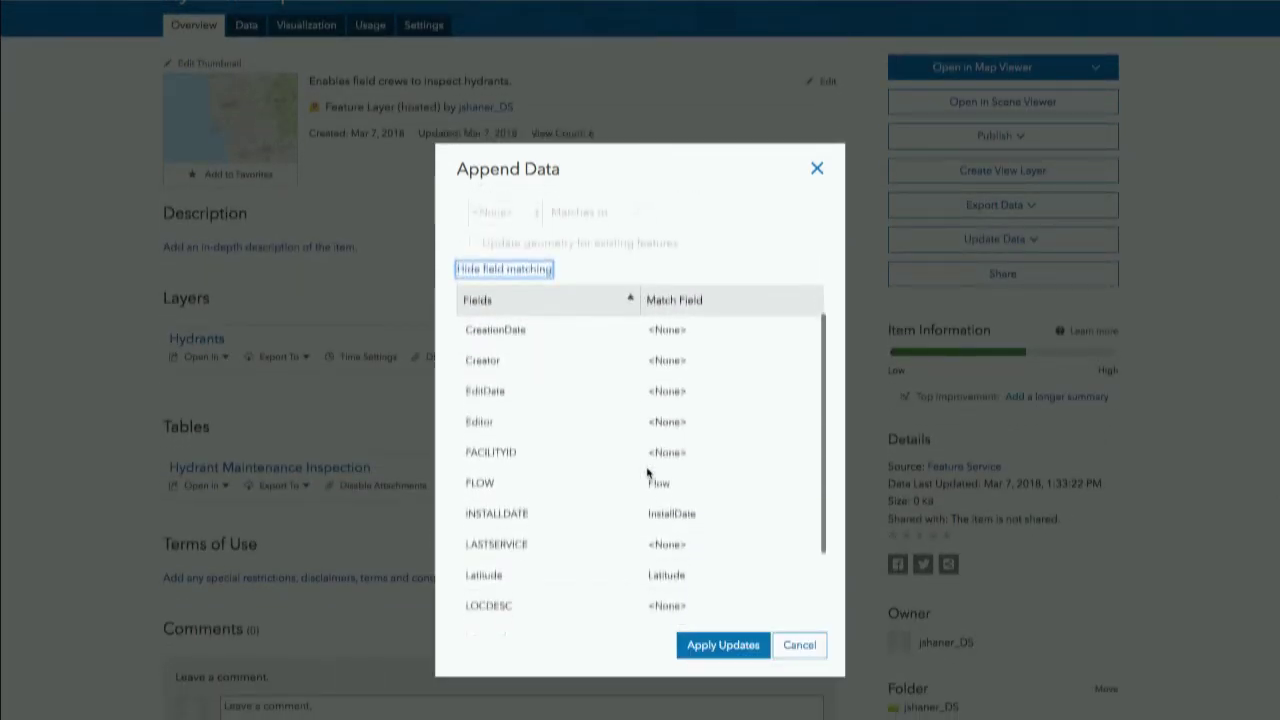
scroll(647, 472, "down", 1)
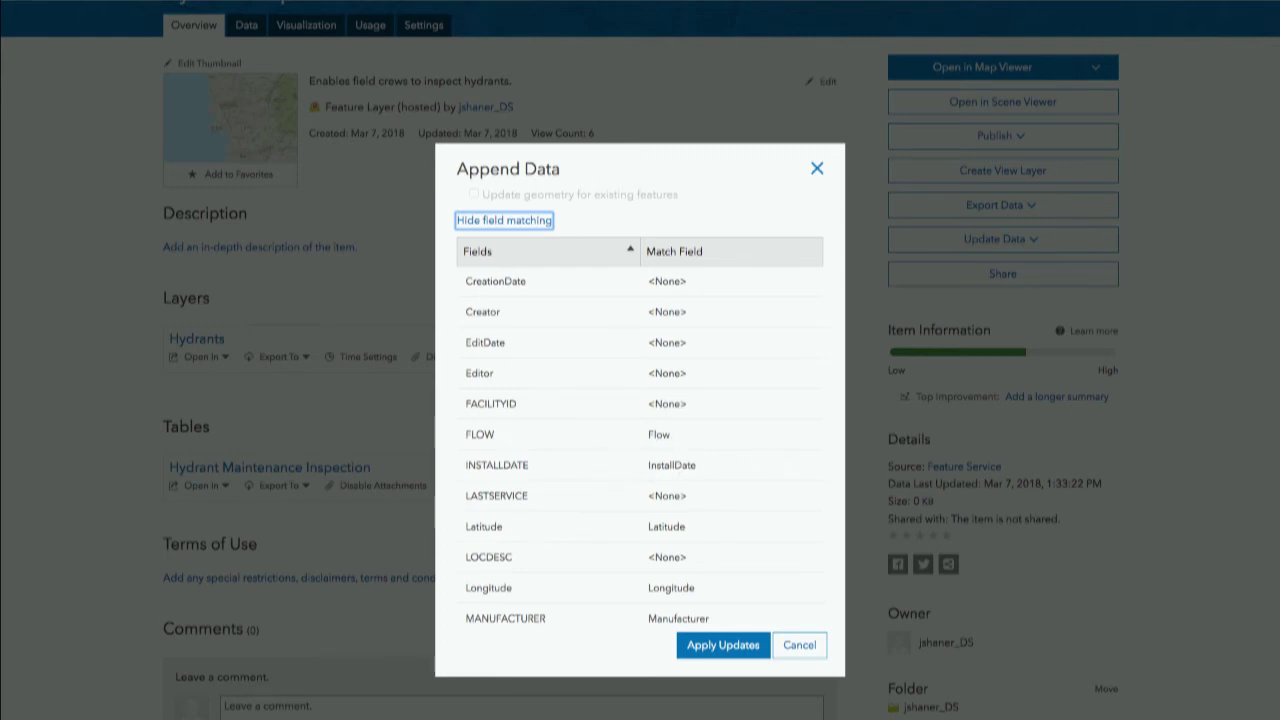
scroll(673, 465, "down", 1)
scroll(673, 466, "down", 2)
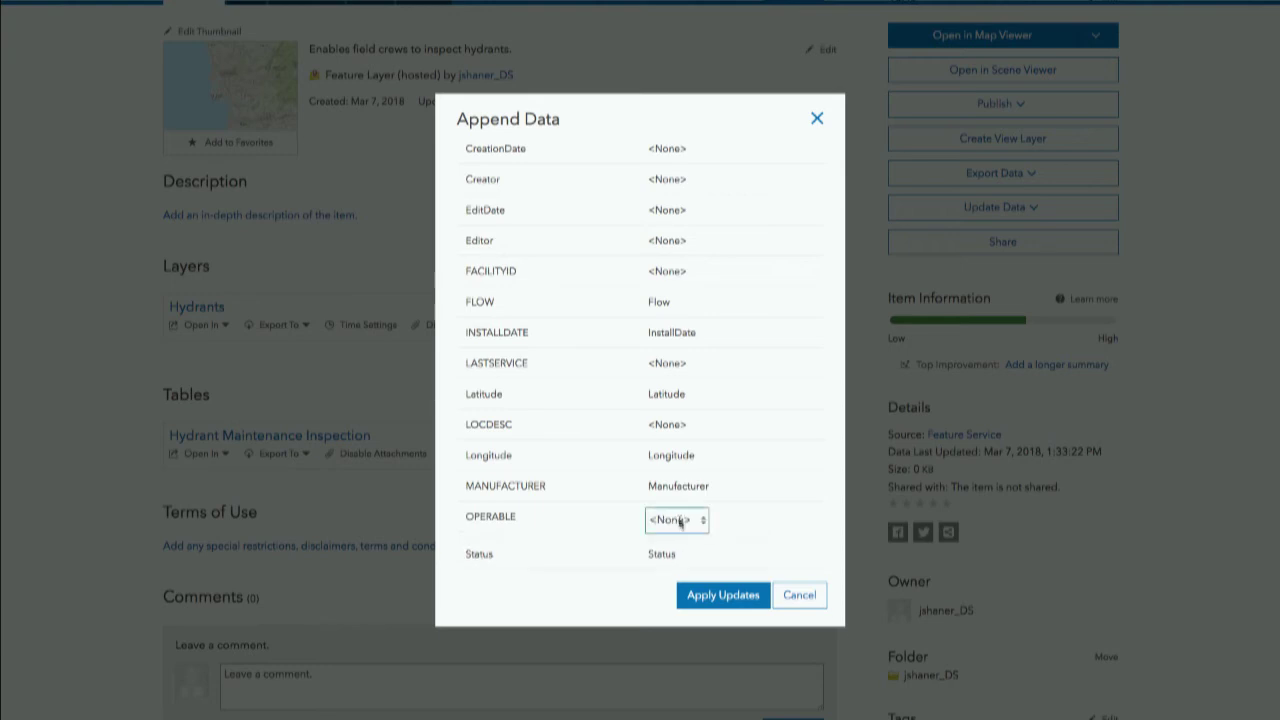
left_click(701, 521)
left_click(741, 524)
left_click(725, 597)
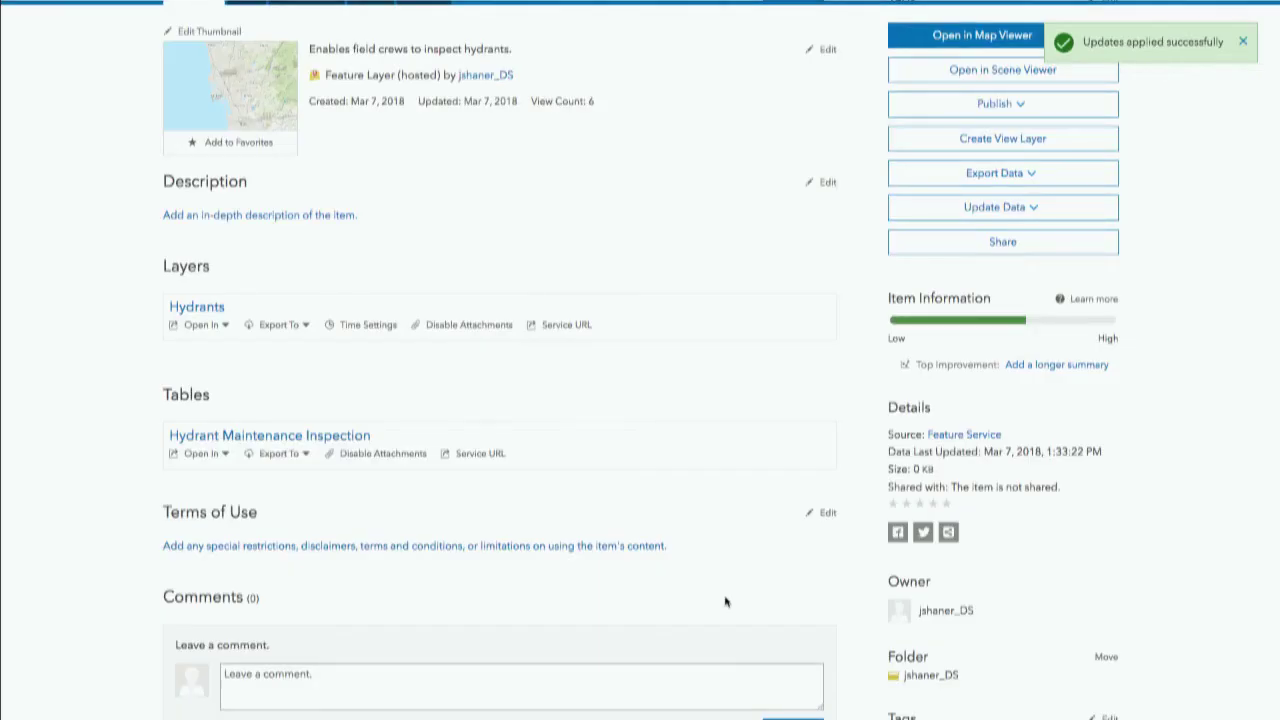
- Check the appended records in the Hydrants data table and open the layer's visualization map
scroll(671, 531, "up", 2)
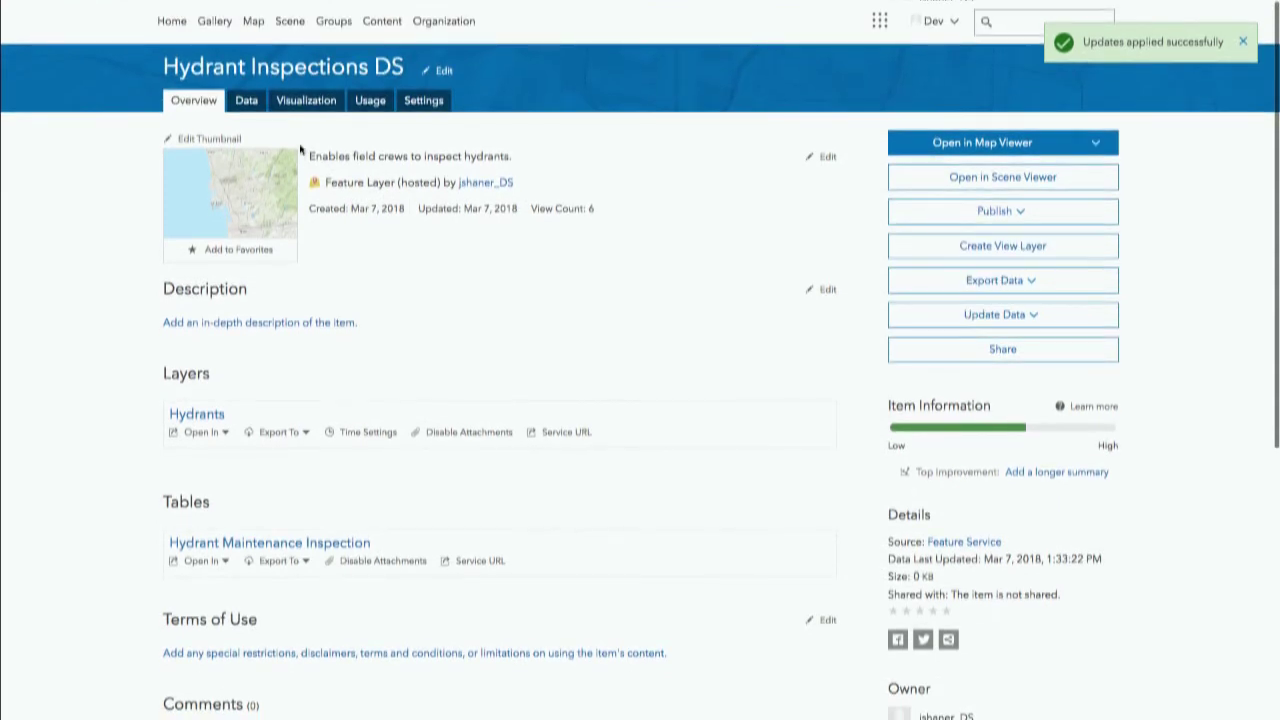
left_click(253, 104)
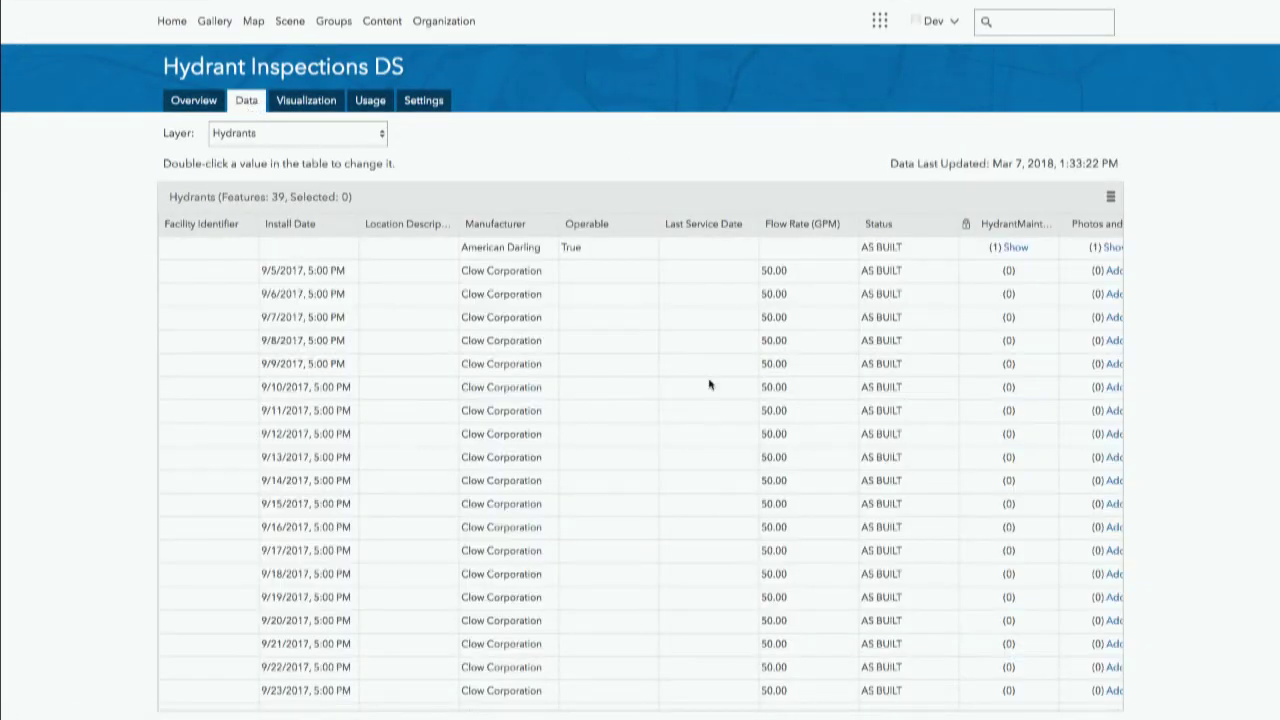
left_click(328, 106)
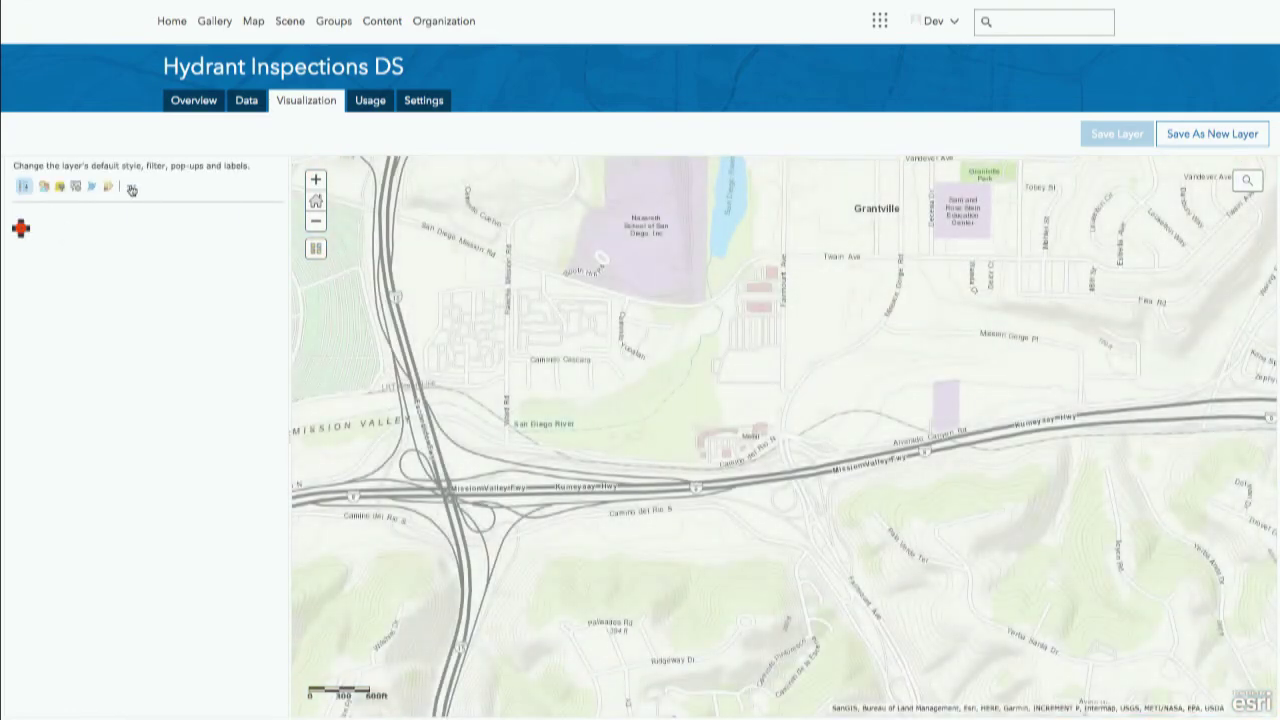
left_click(131, 188)
left_click(47, 189)
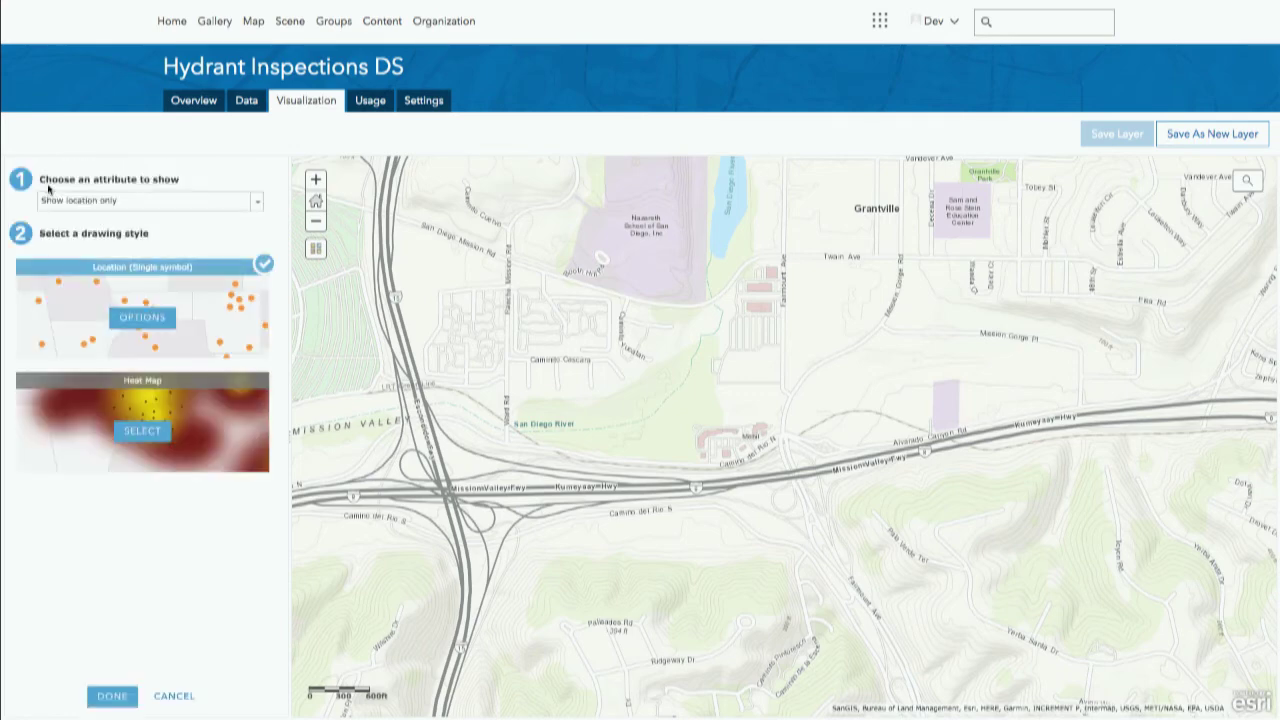
left_click(178, 698)
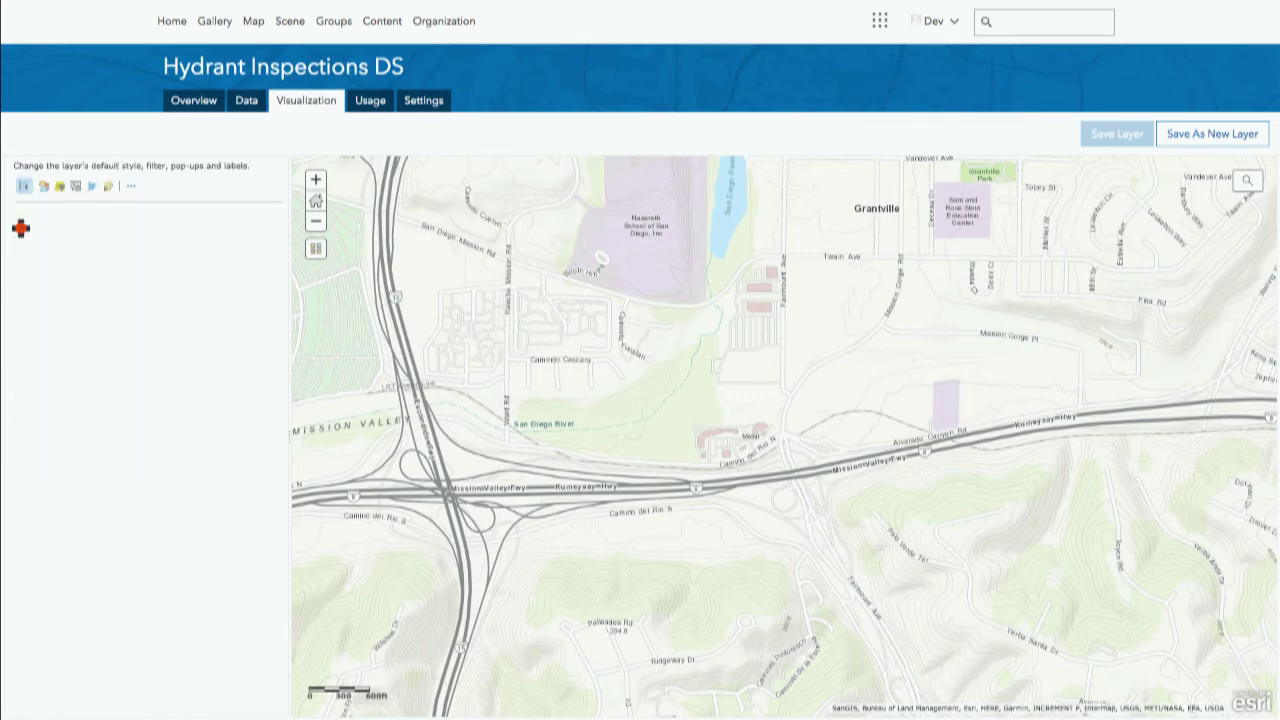
- Examine the appended hydrants on the layer's map around La Jolla
left_click(312, 222)
scroll(797, 366, "down", 3)
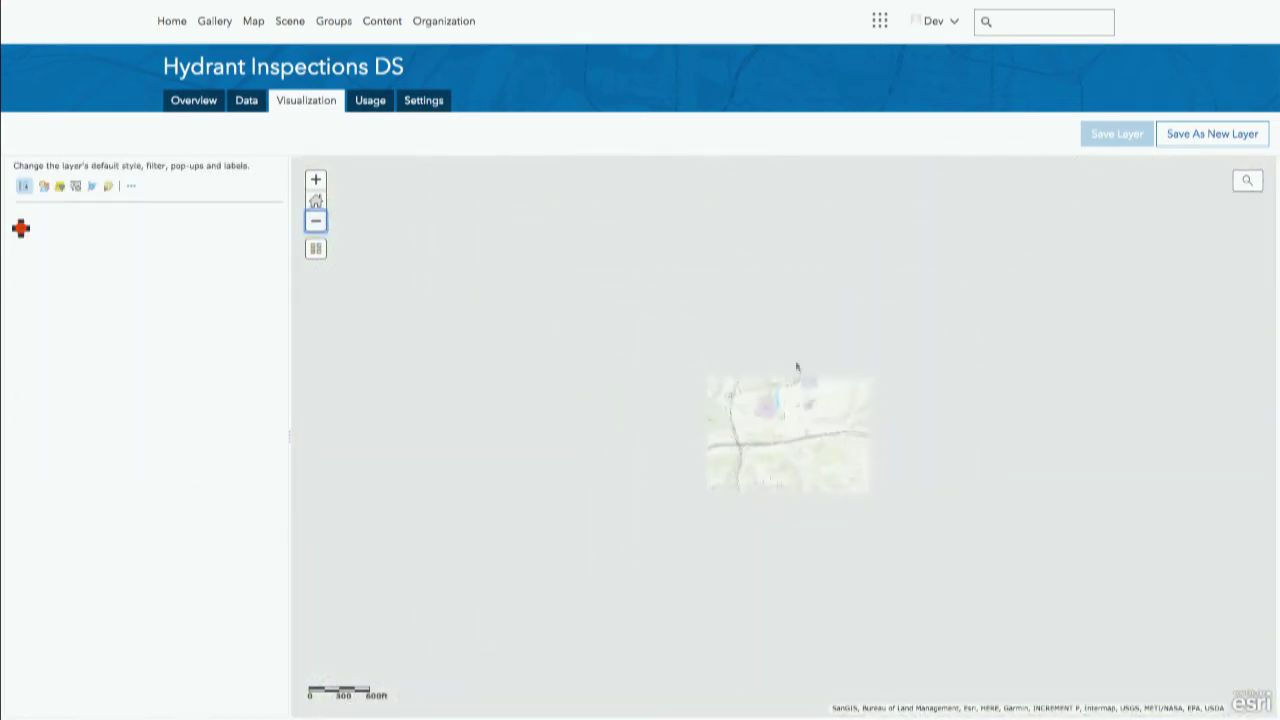
left_click_drag(754, 272, 820, 483)
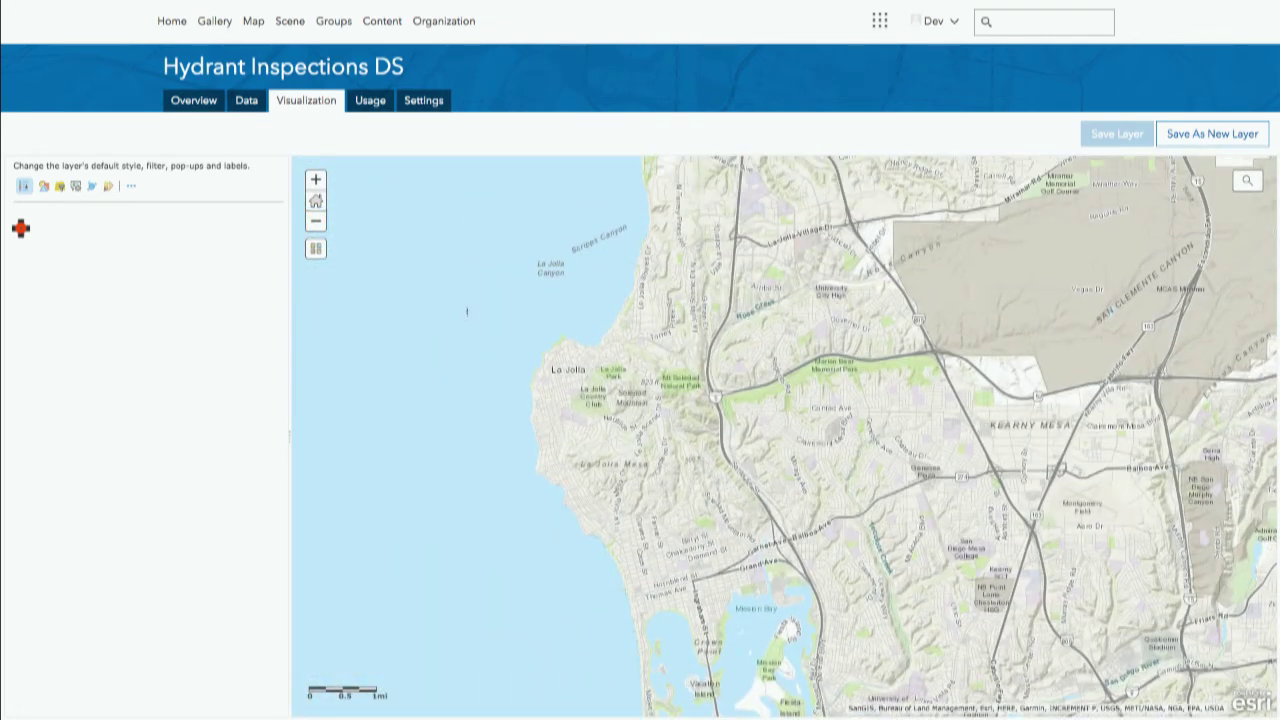
left_click_drag(466, 306, 714, 476)
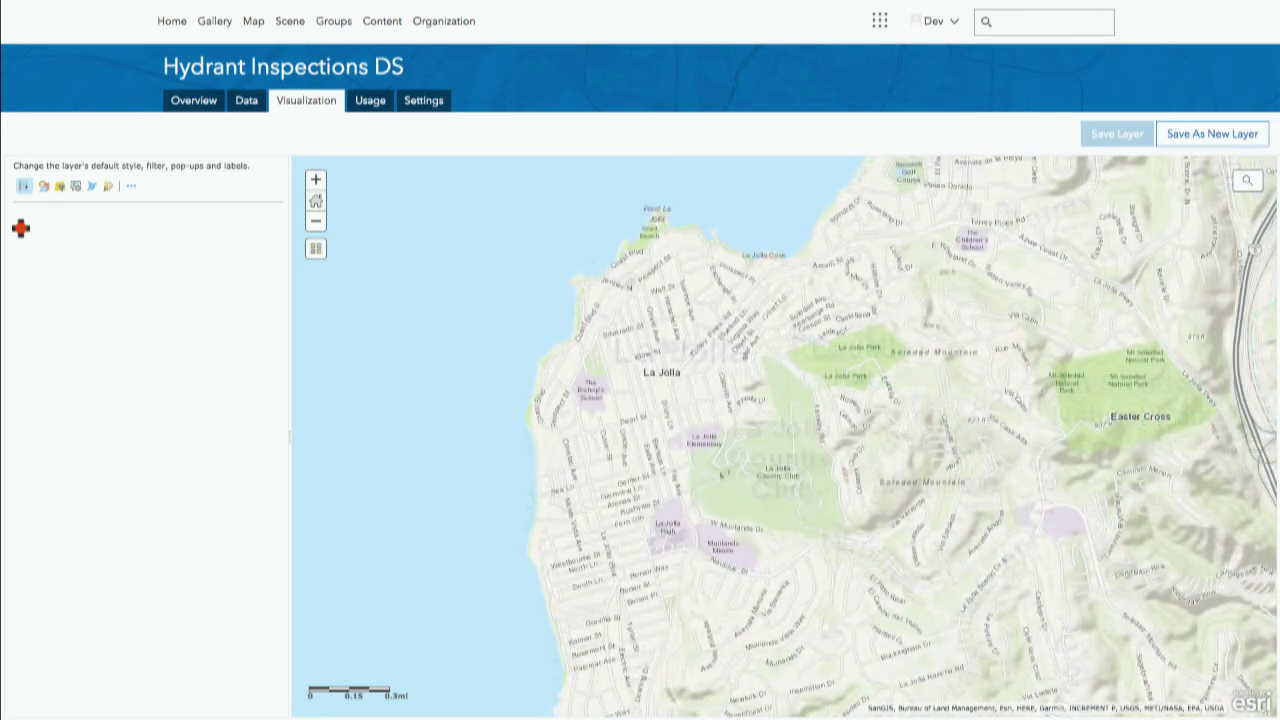
left_click_drag(514, 186, 918, 492)
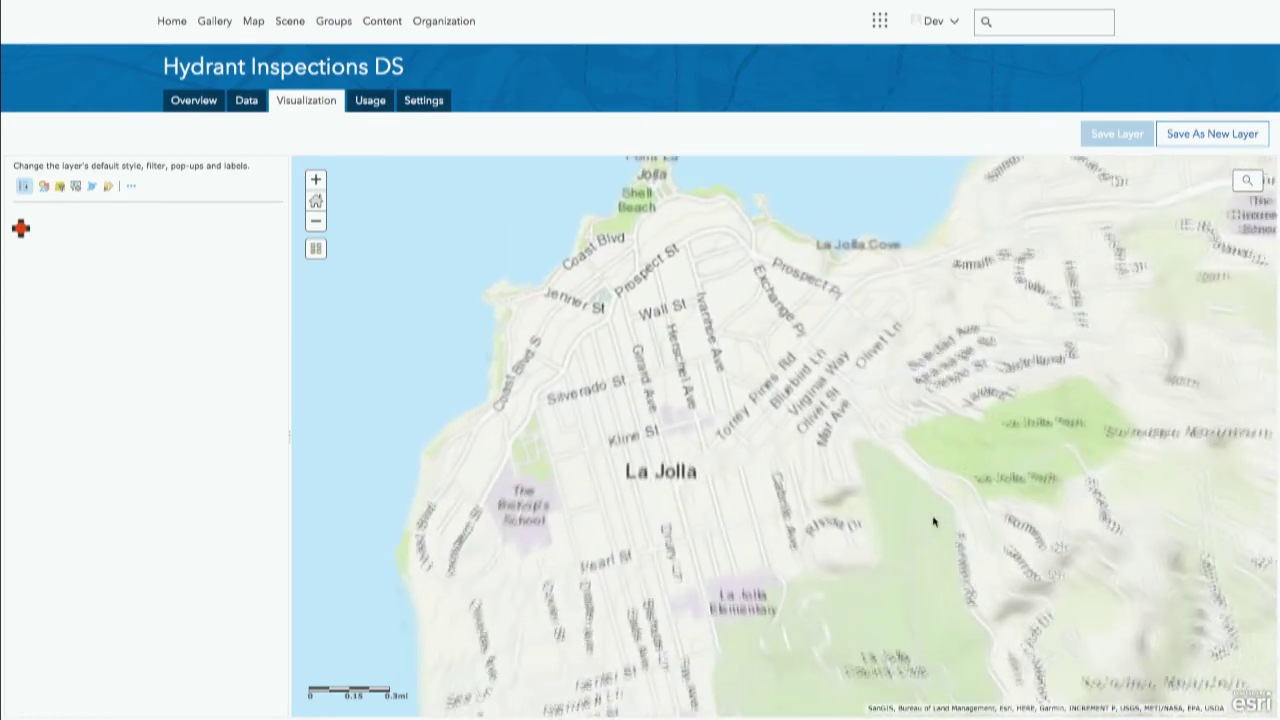
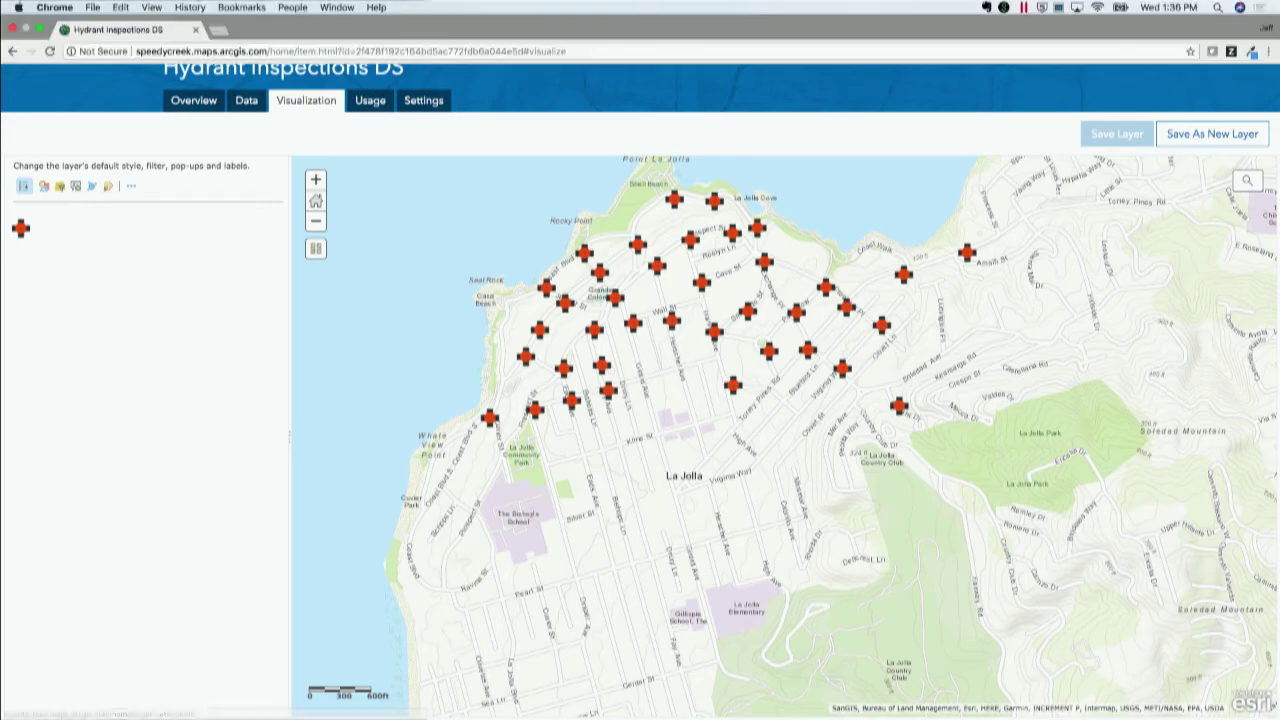
- Take the browser out of full screen, switch to PowerPoint and present the slides from the Dueling Demos slide
left_click(40, 29)
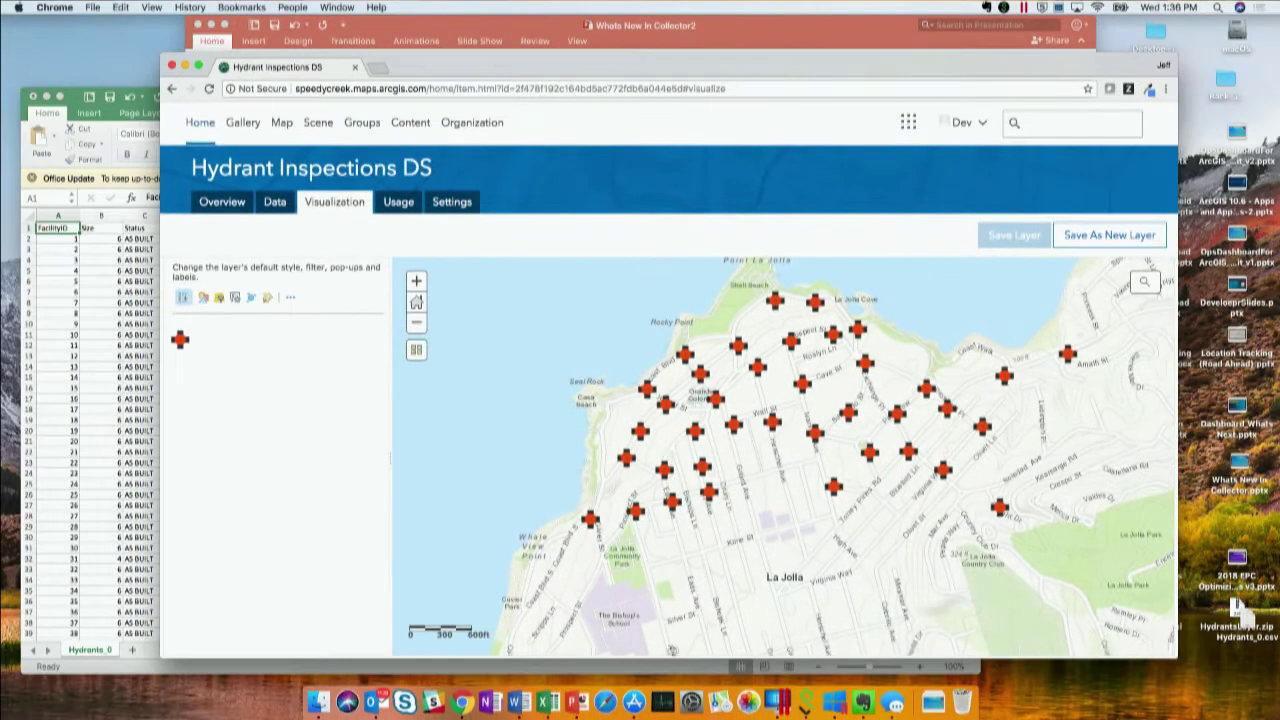
key("super+Tab")
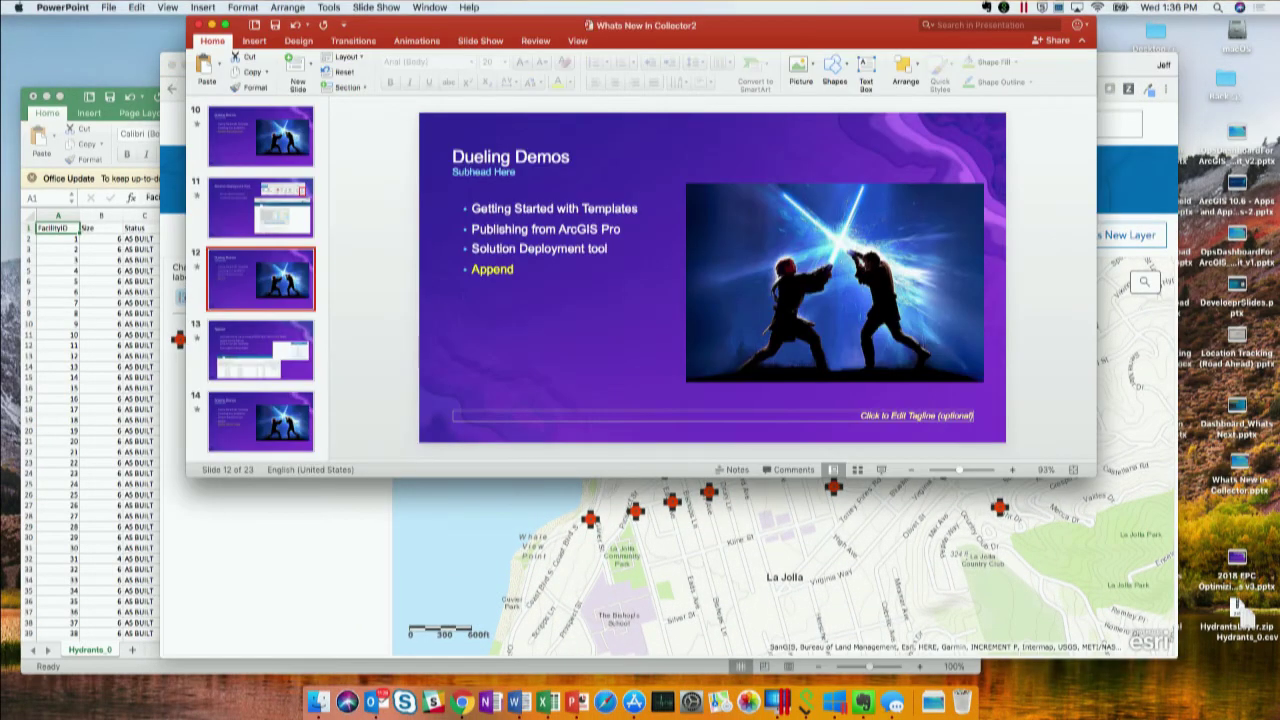
left_click(883, 471)
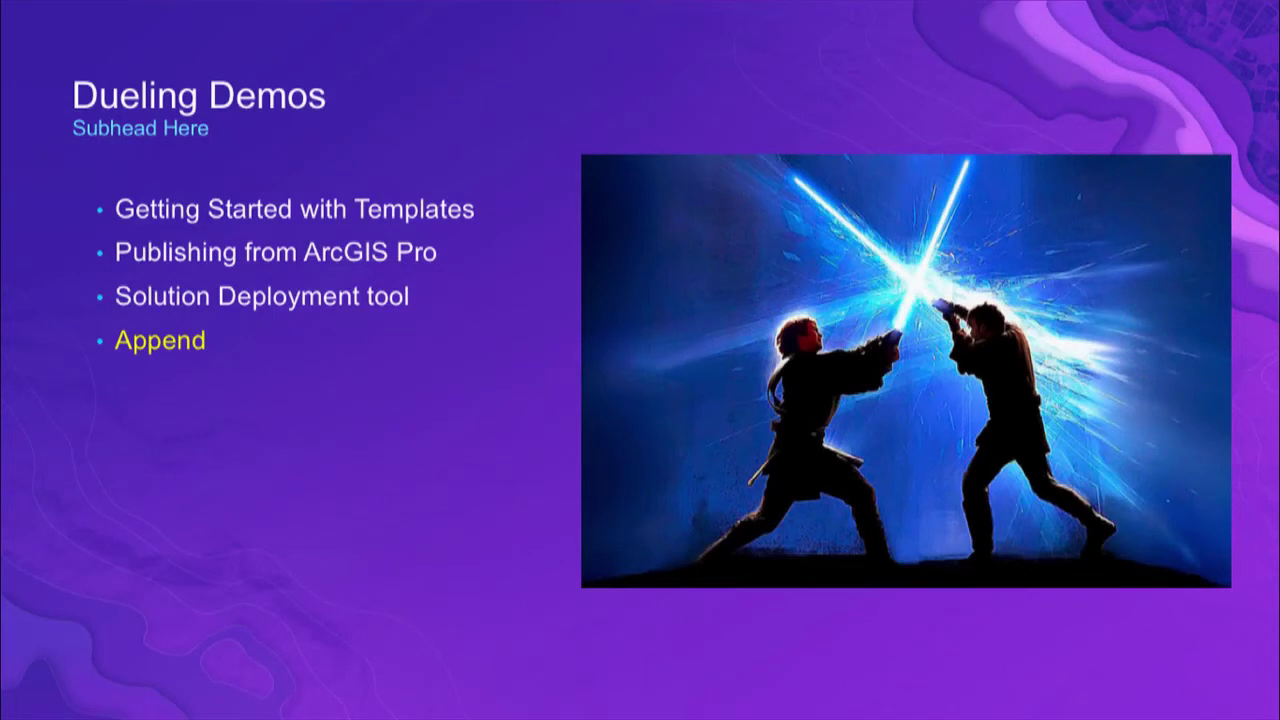
- Present the Append slide and continue past it in the slideshow
key("Right")
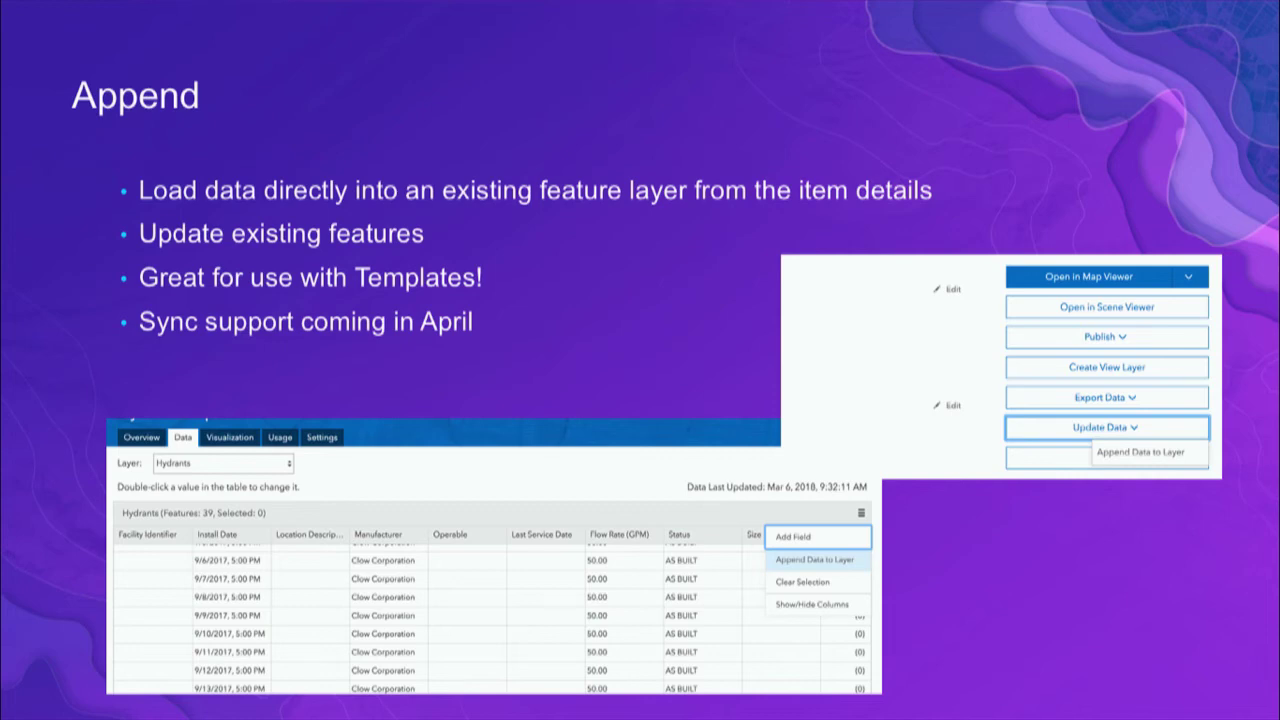
key("Right")
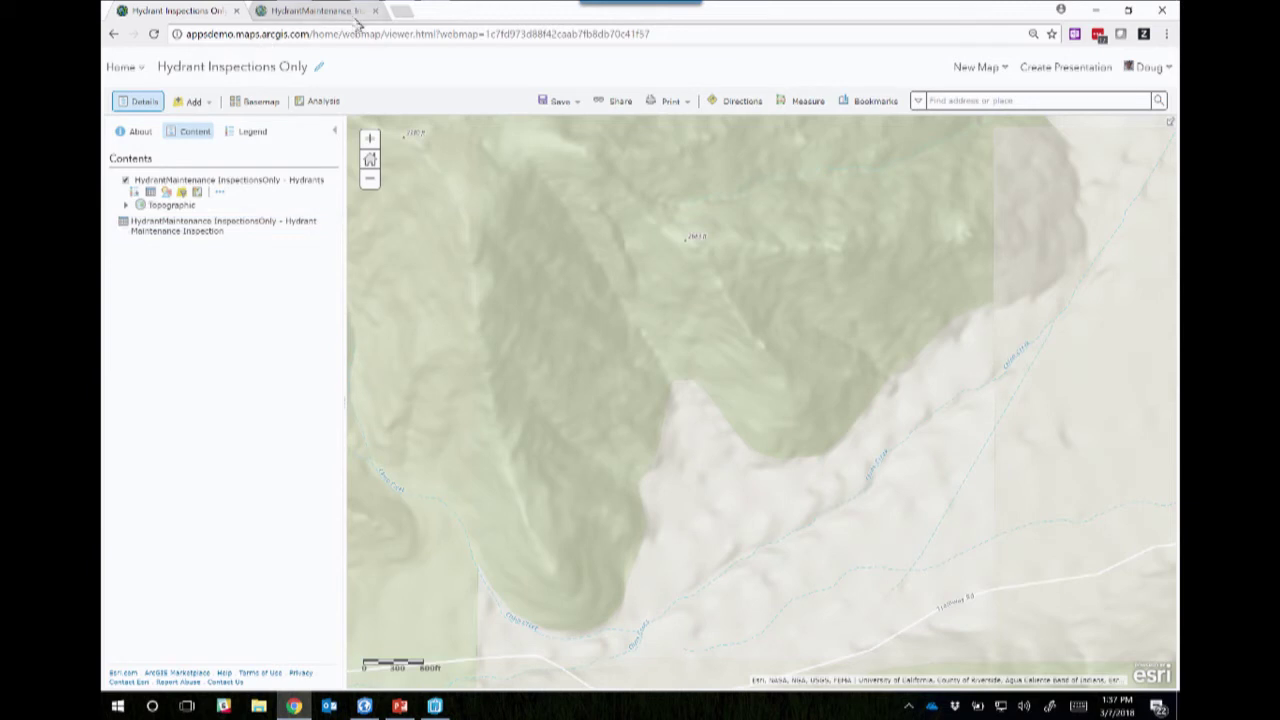
- Open the HydrantMaintenance hosted feature layer from the Dev Summit 2018 content folder and review its editing settings
left_click(310, 12)
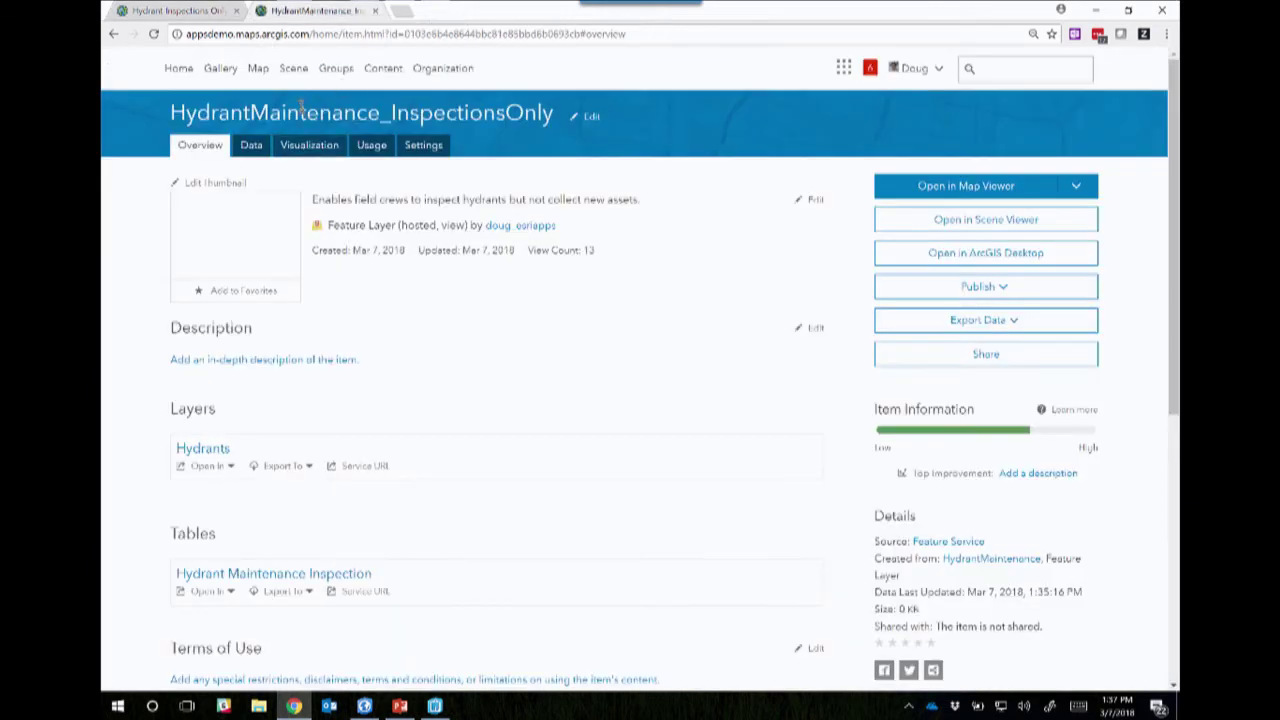
left_click(382, 69)
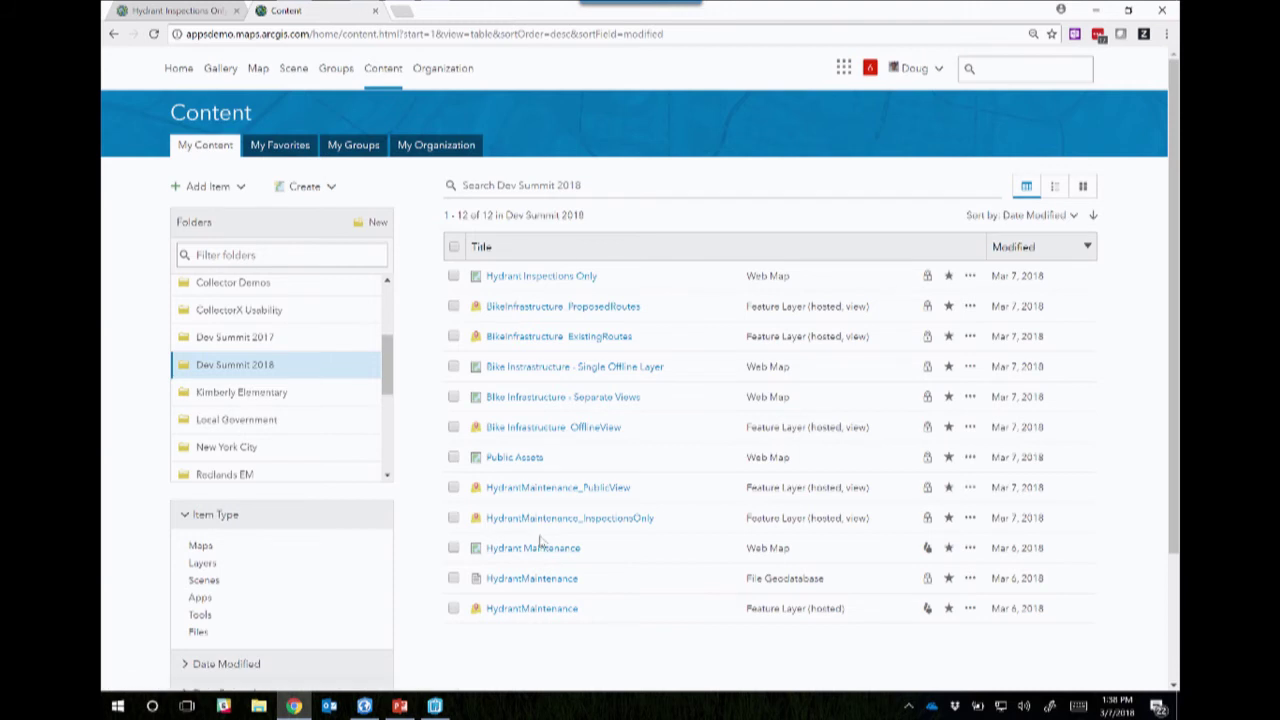
left_click(538, 612)
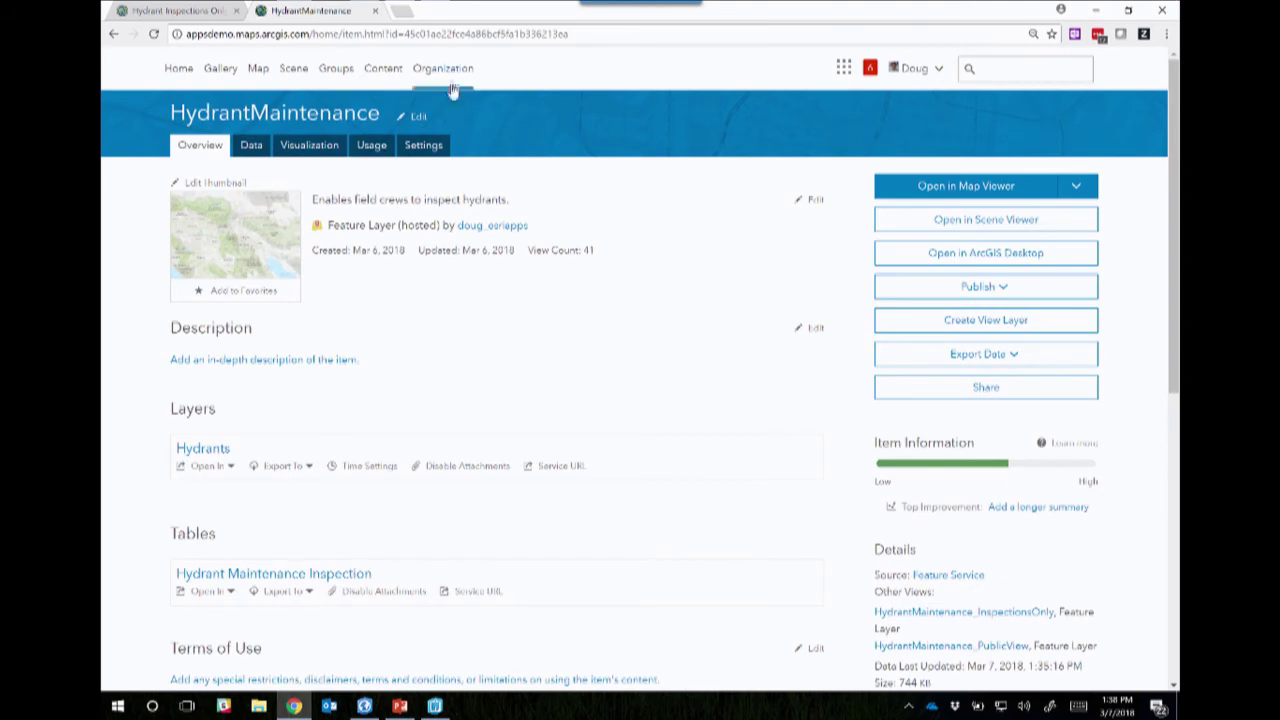
left_click(423, 146)
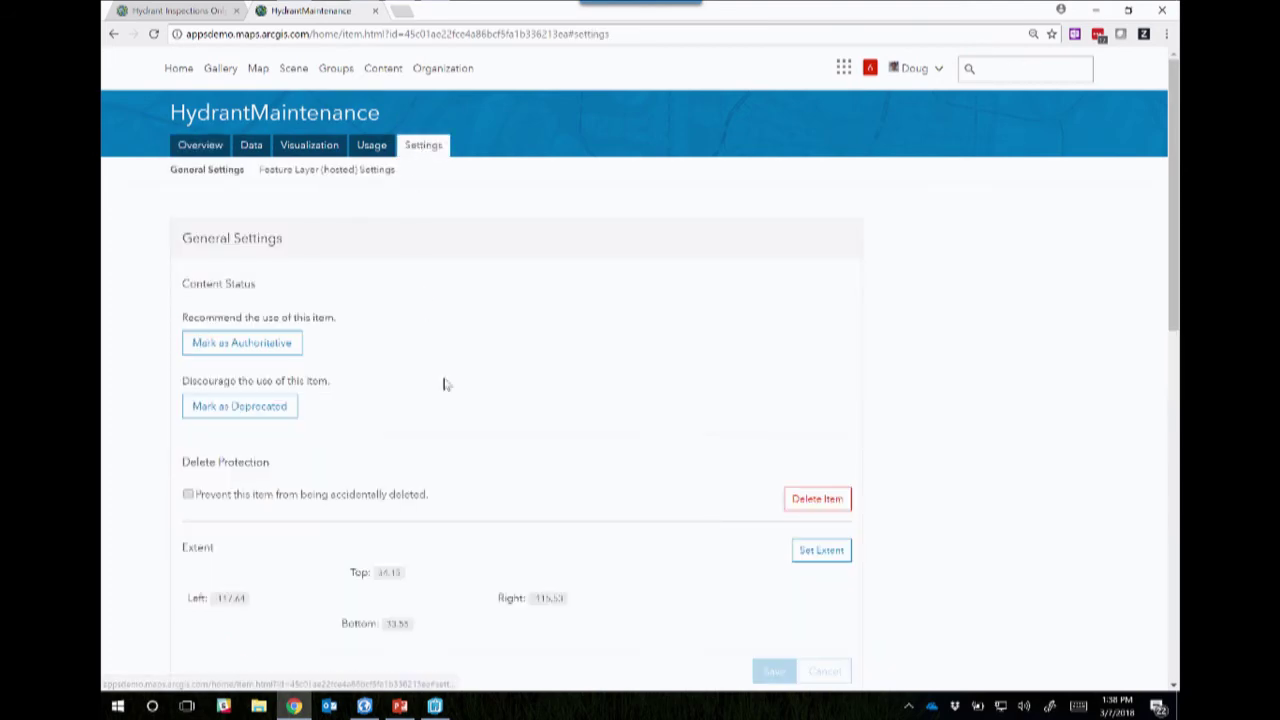
scroll(470, 405, "down", 4)
scroll(490, 415, "down", 3)
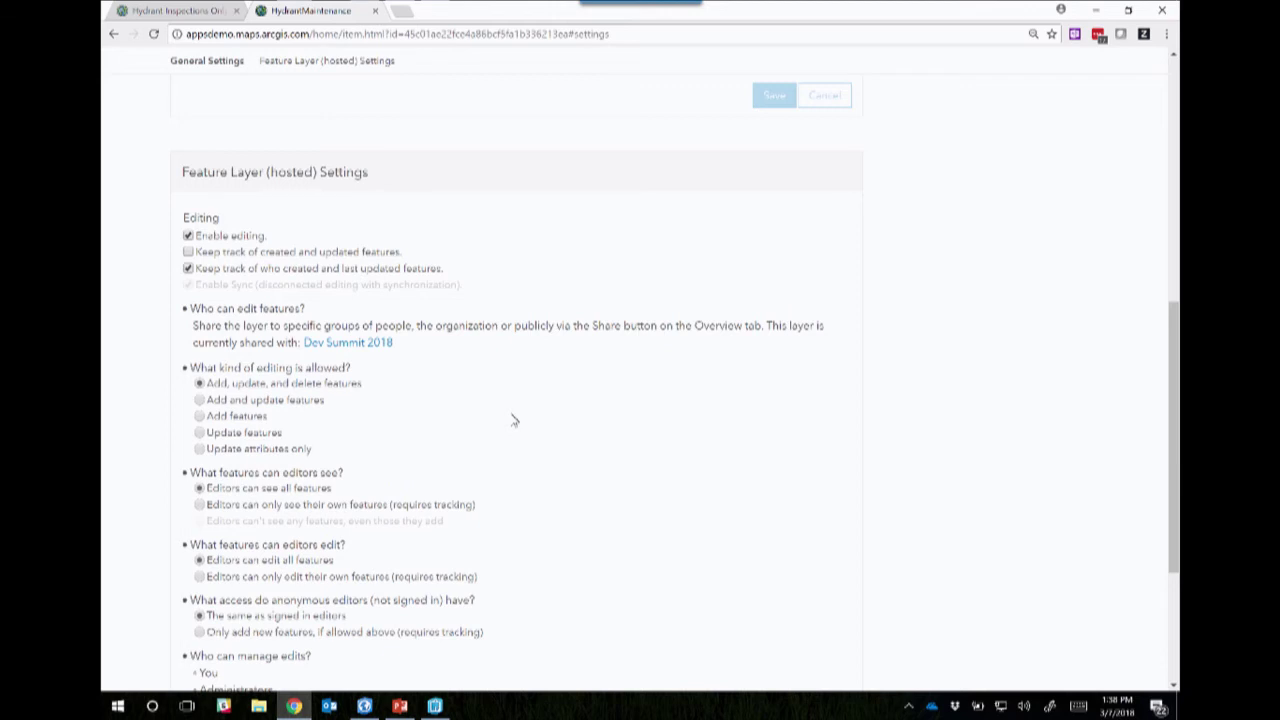
scroll(540, 430, "up", 6)
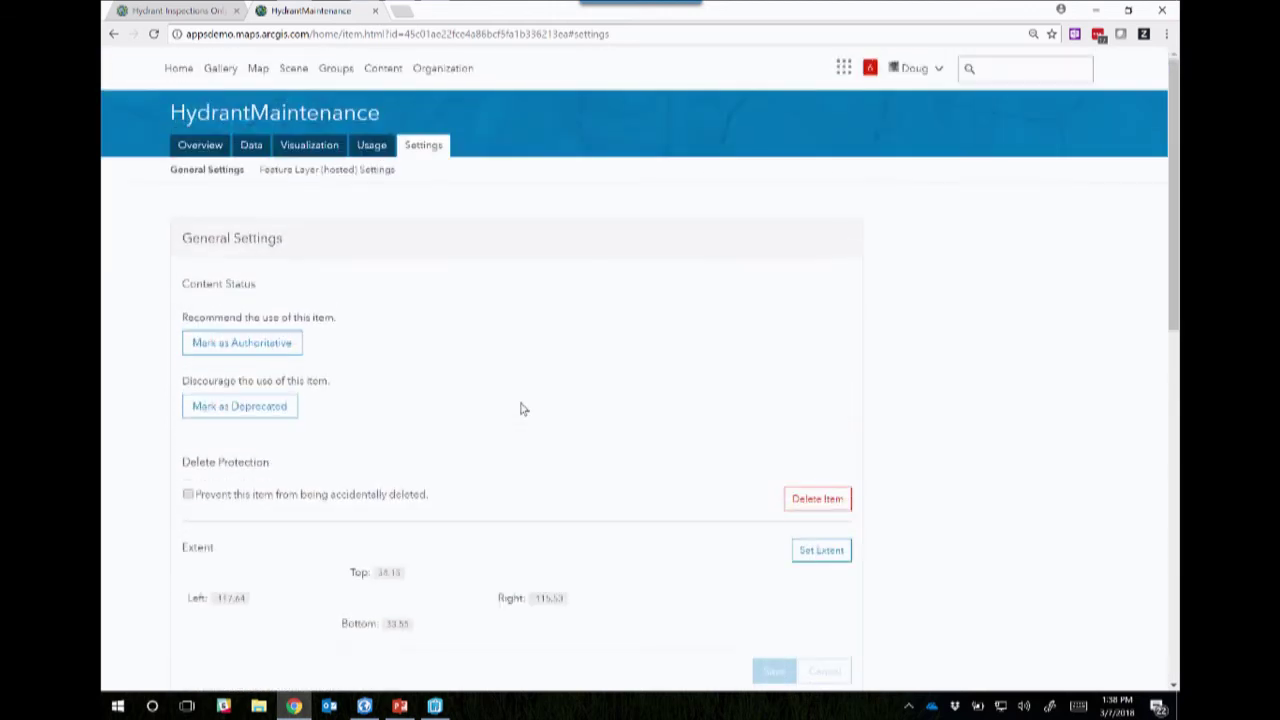
- Create a view layer titled HydrantMaintenance_3 from the HydrantMaintenance layer, saved in the Dev Summit 2018 folder
left_click(196, 146)
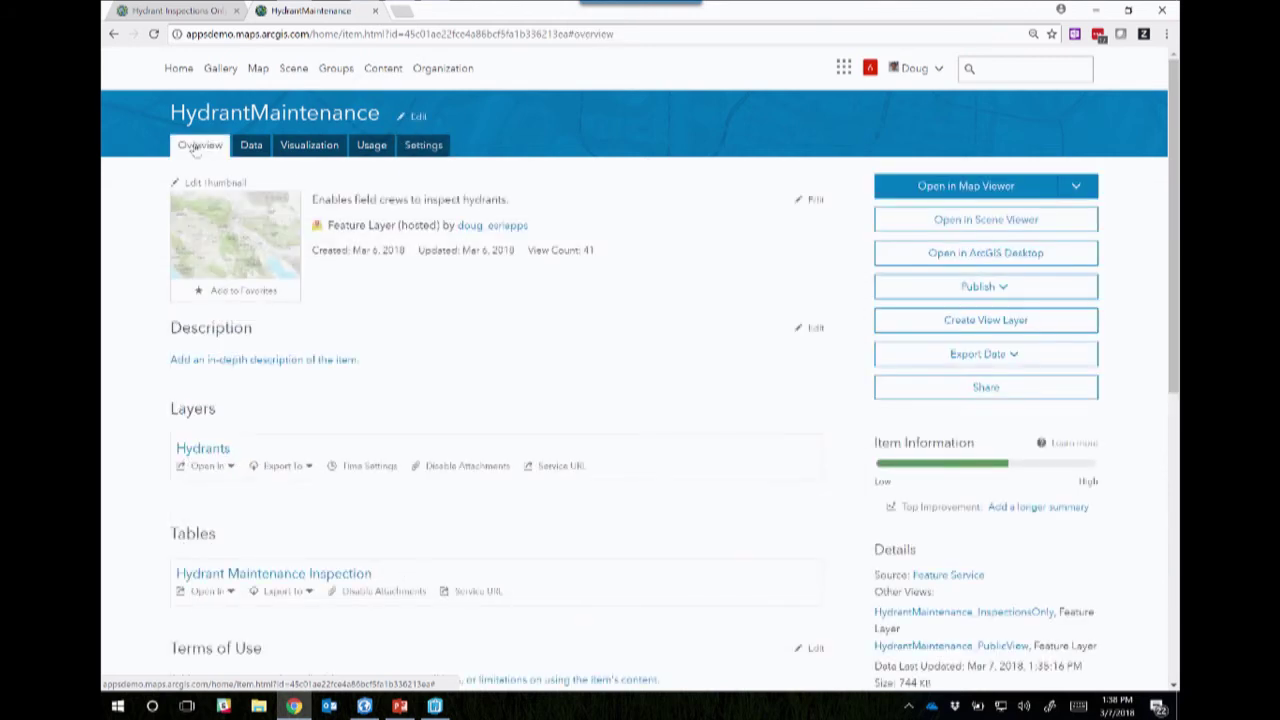
left_click(962, 321)
left_click(624, 318)
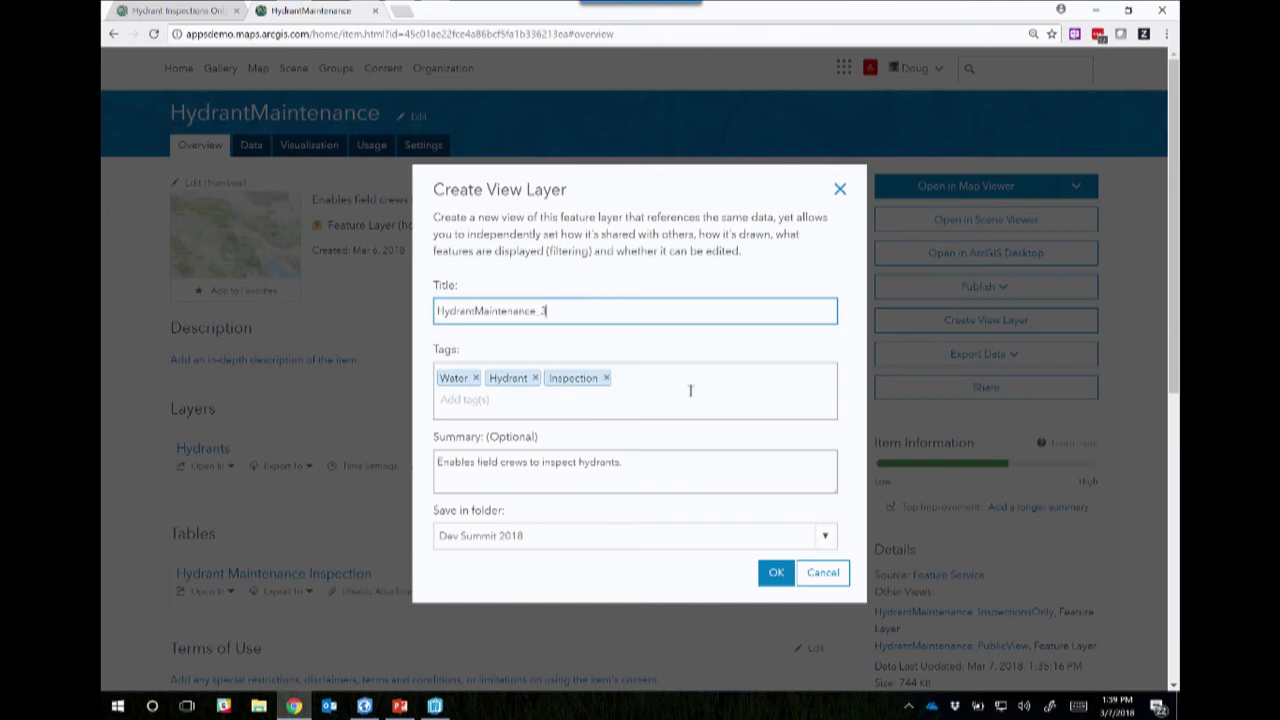
left_click(776, 573)
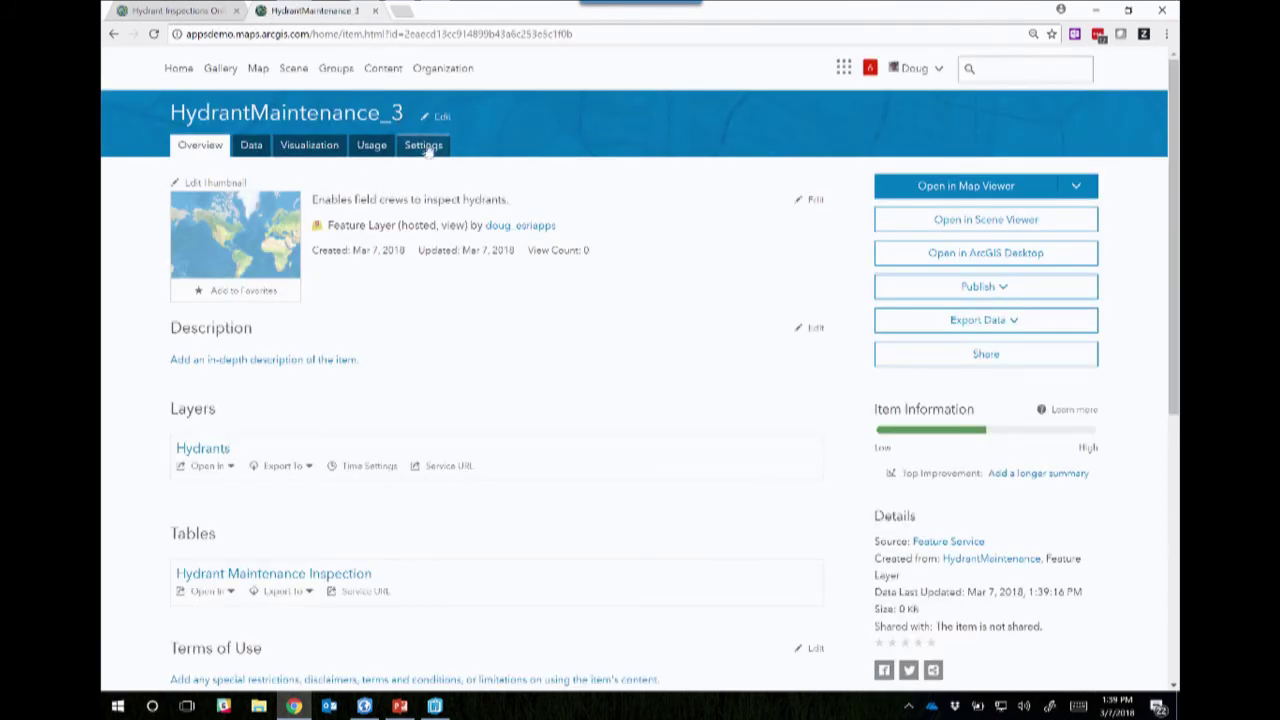
- Review the general, editing, sync and export settings of the HydrantMaintenance_3 view layer
left_click(423, 146)
scroll(446, 363, "down", 2)
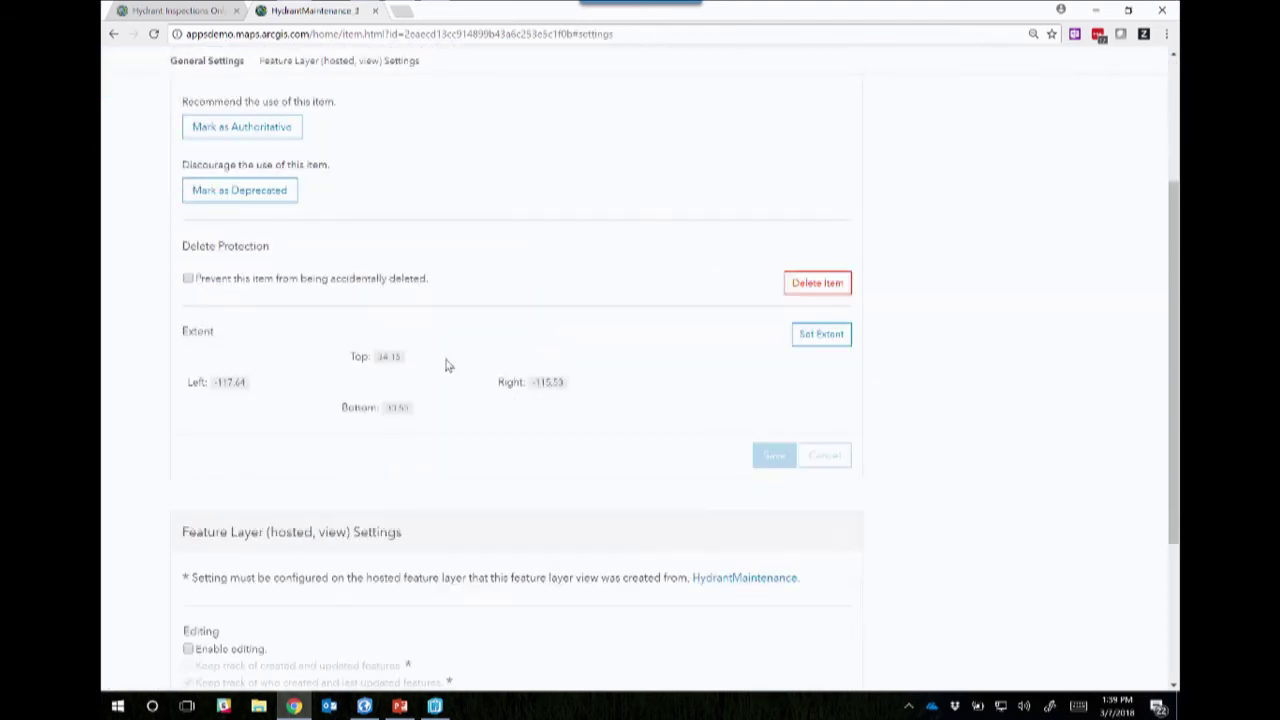
scroll(446, 365, "down", 2)
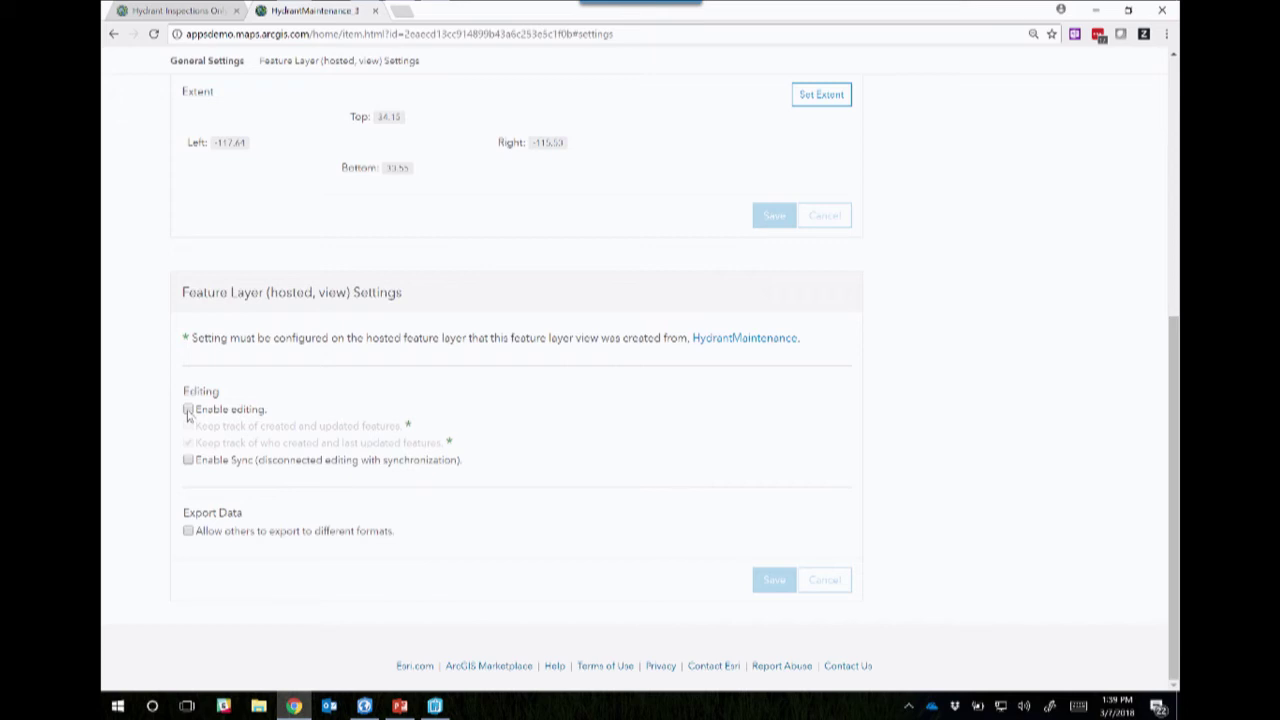
scroll(187, 415, "up", 5)
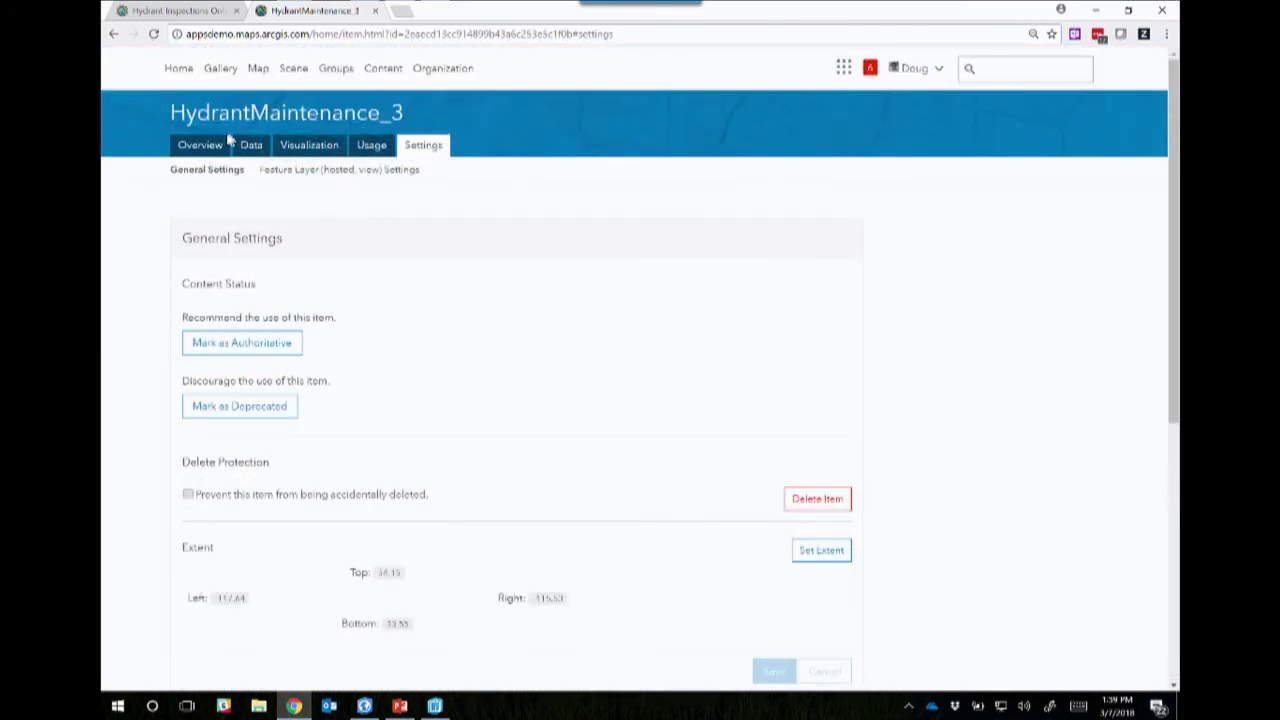
- Examine the view definition options for HydrantMaintenance_3's Hydrants layer, including the Define Features expression dialog, without defining a filter
left_click(302, 150)
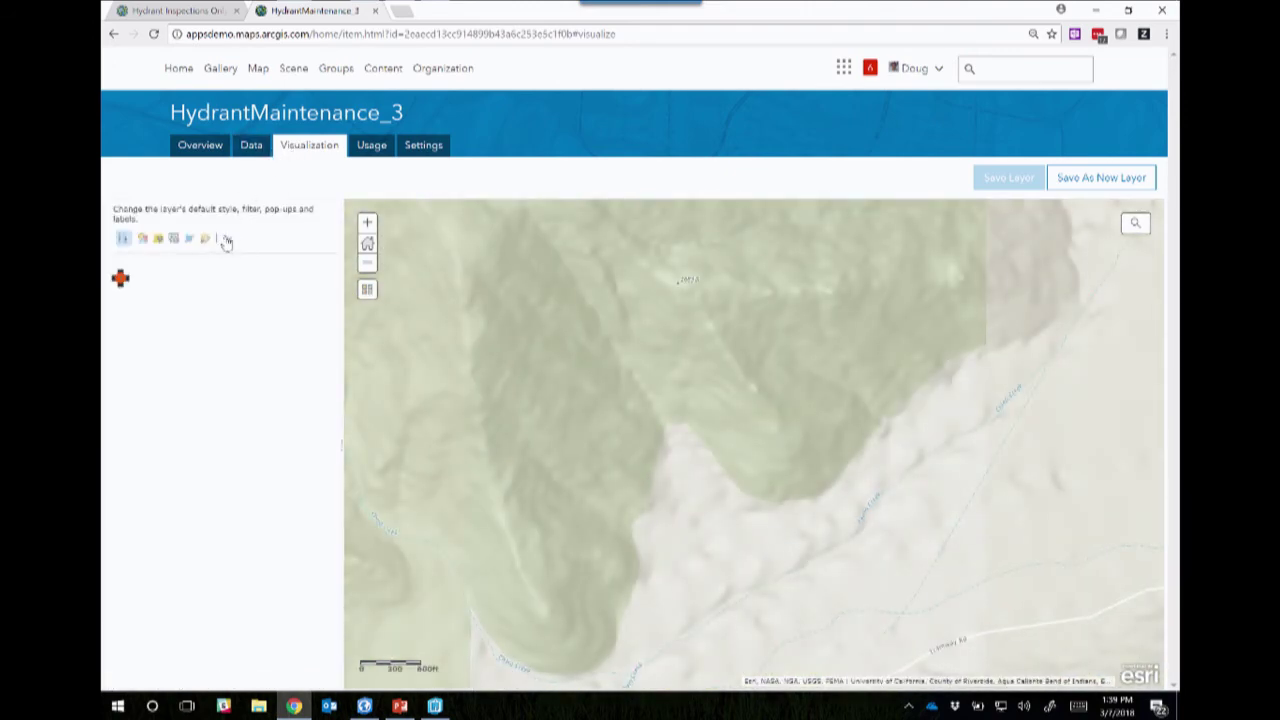
left_click(227, 241)
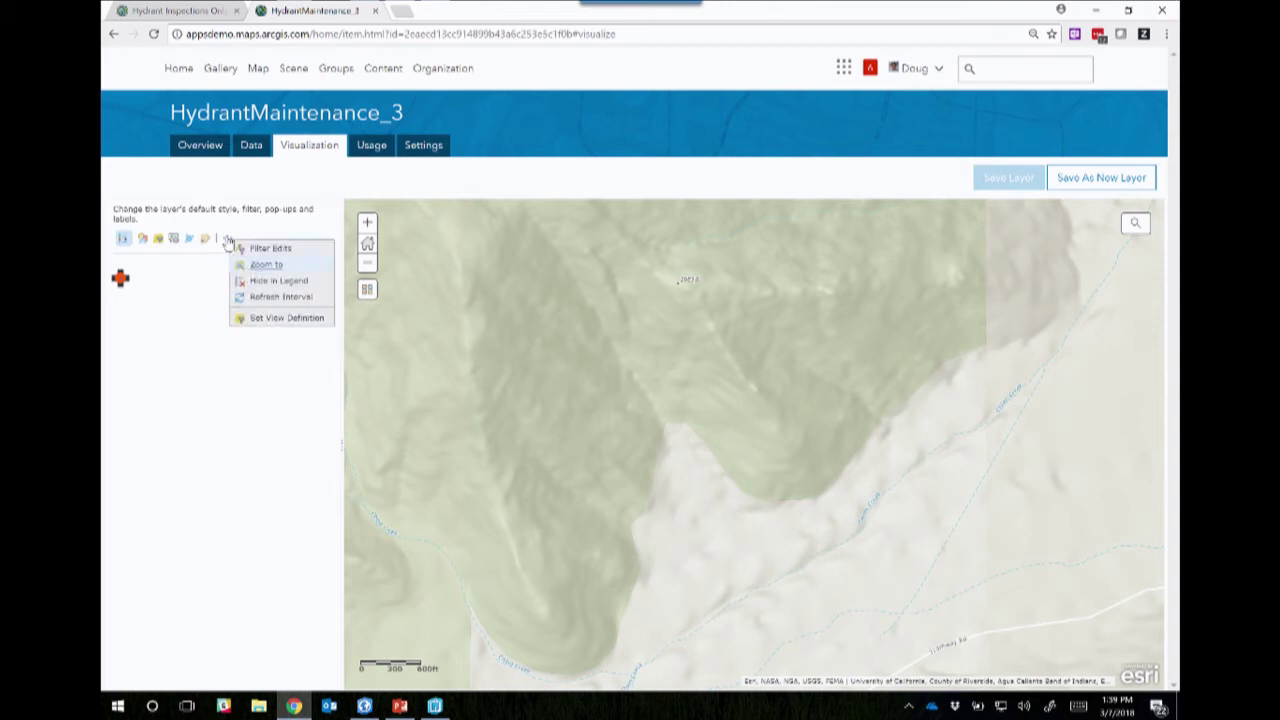
mouse_move(257, 319)
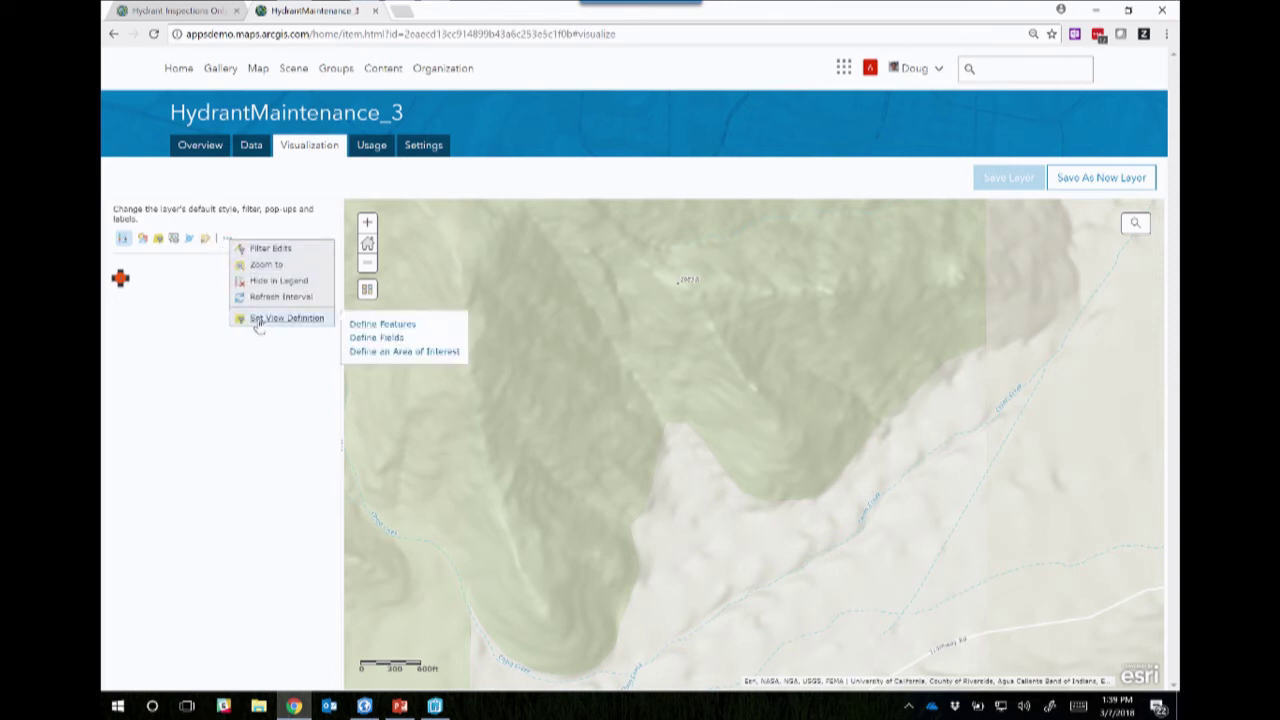
left_click(366, 331)
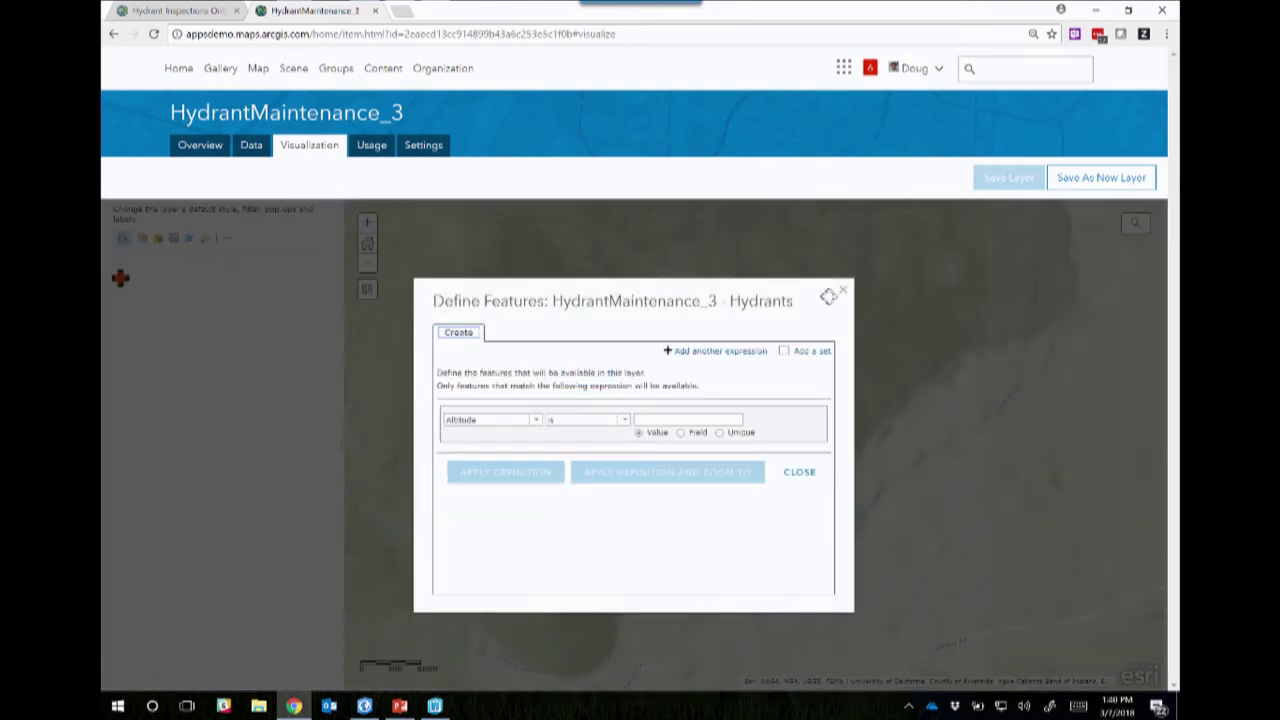
left_click(844, 291)
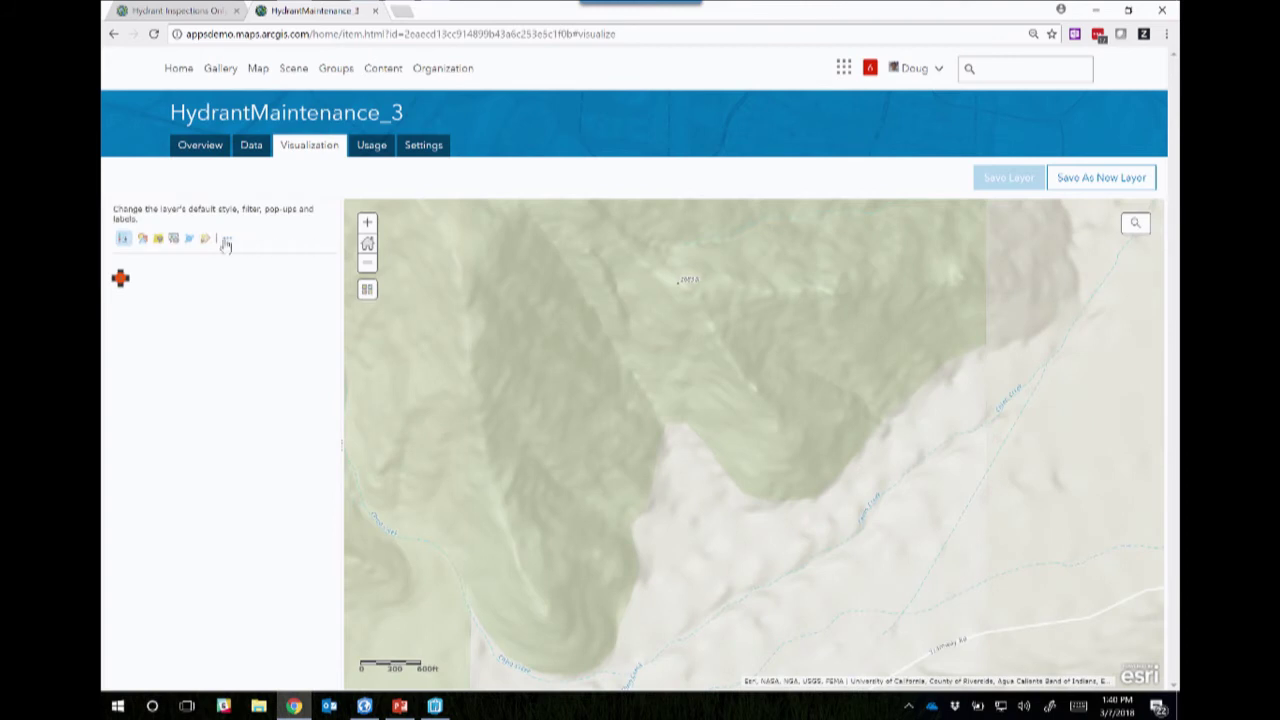
left_click(226, 245)
mouse_move(270, 326)
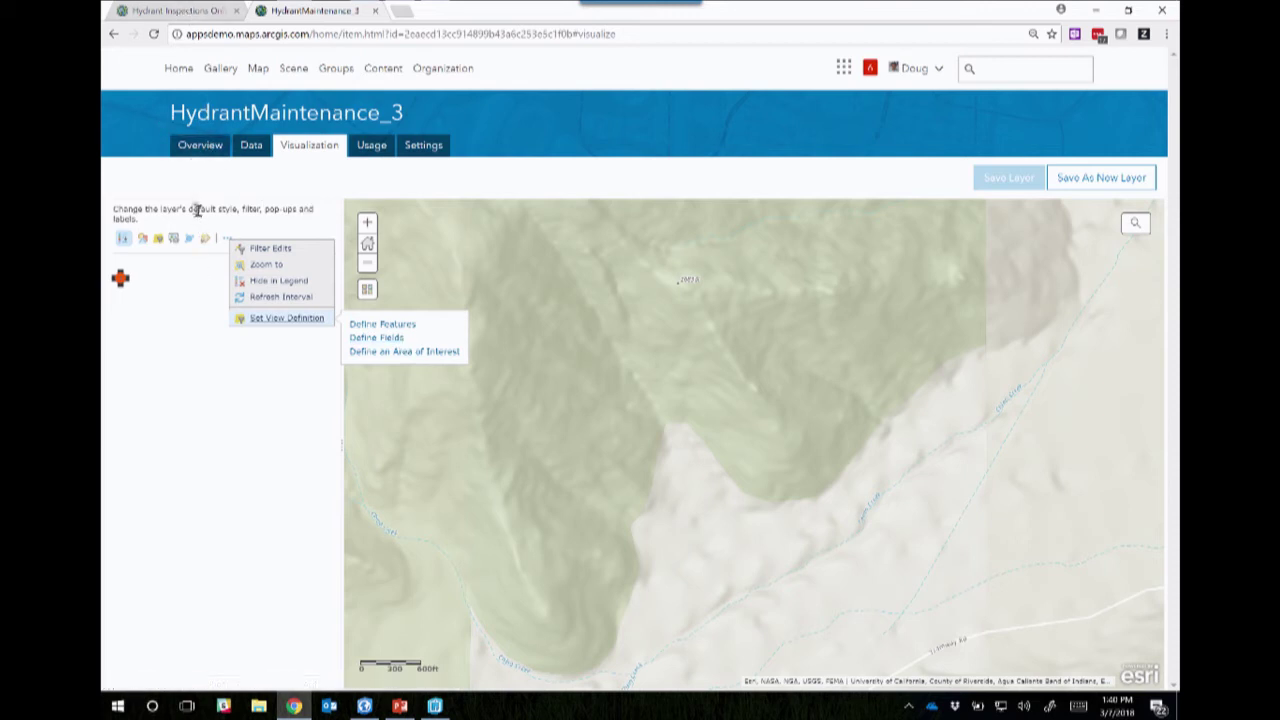
- Open the HydrantMaintenance_InspectionsOnly view layer from the content list and review its editing and sync settings
left_click(197, 146)
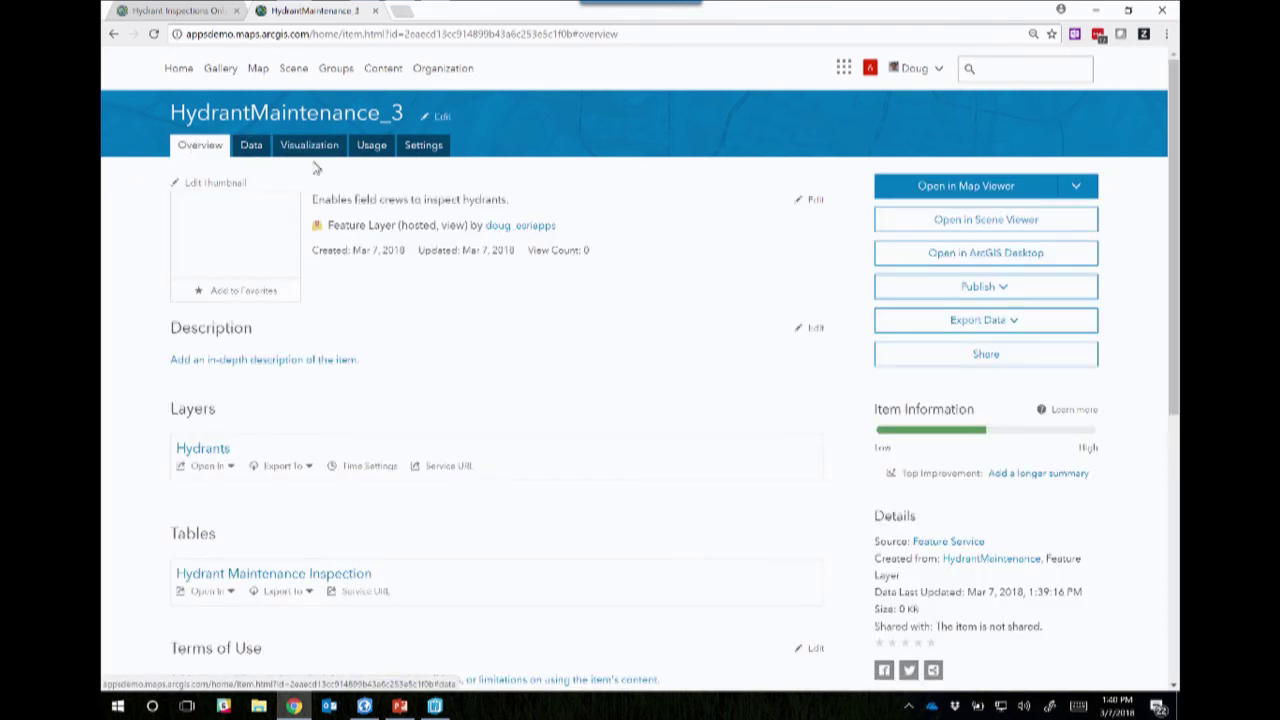
left_click(388, 72)
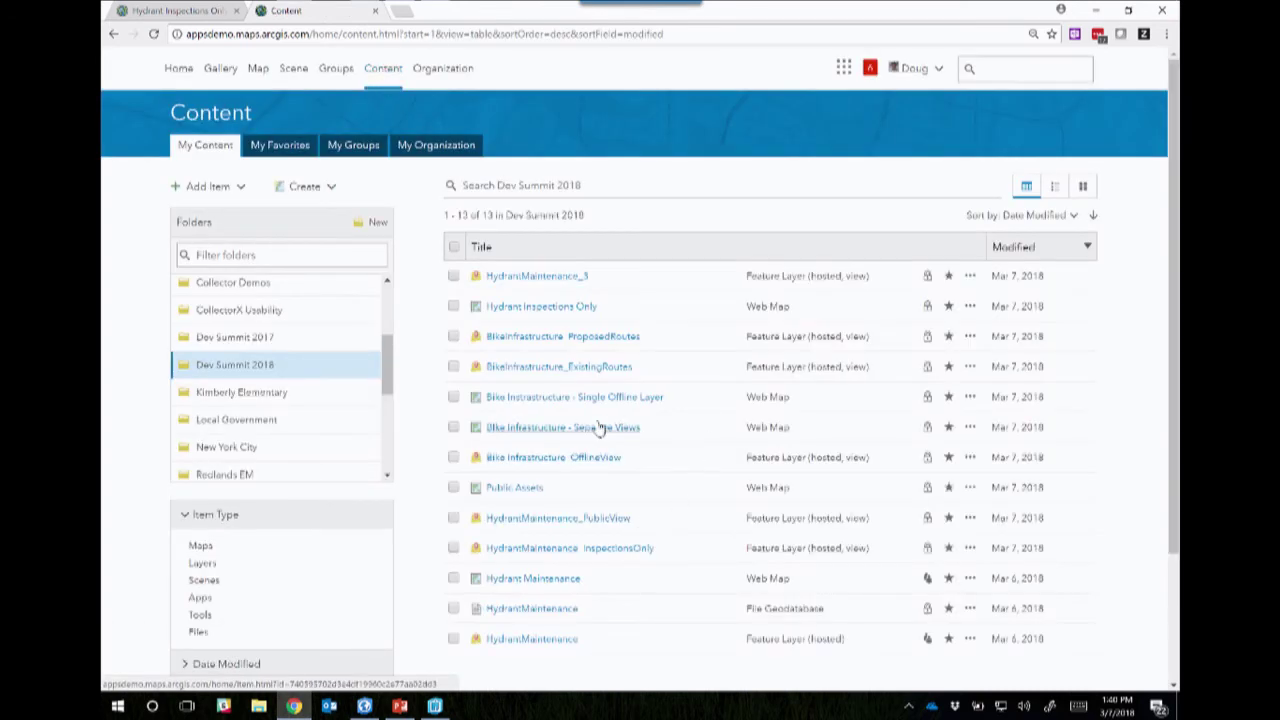
left_click(561, 553)
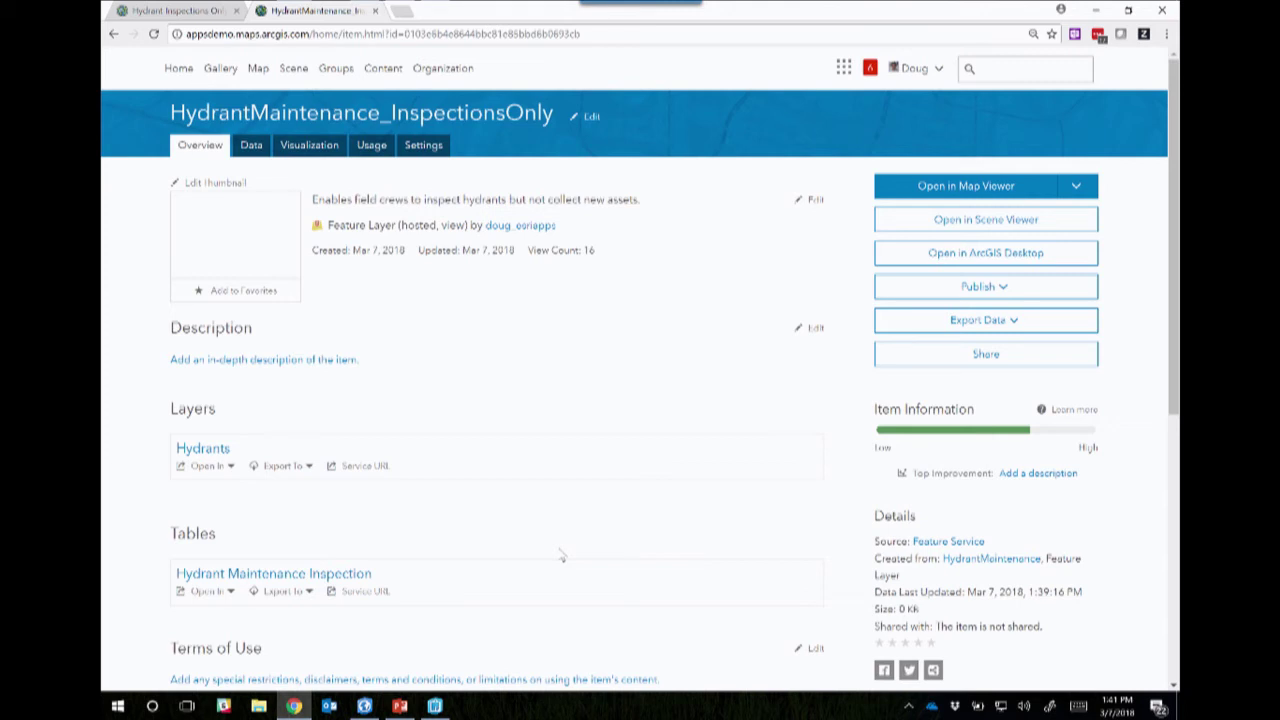
left_click(423, 146)
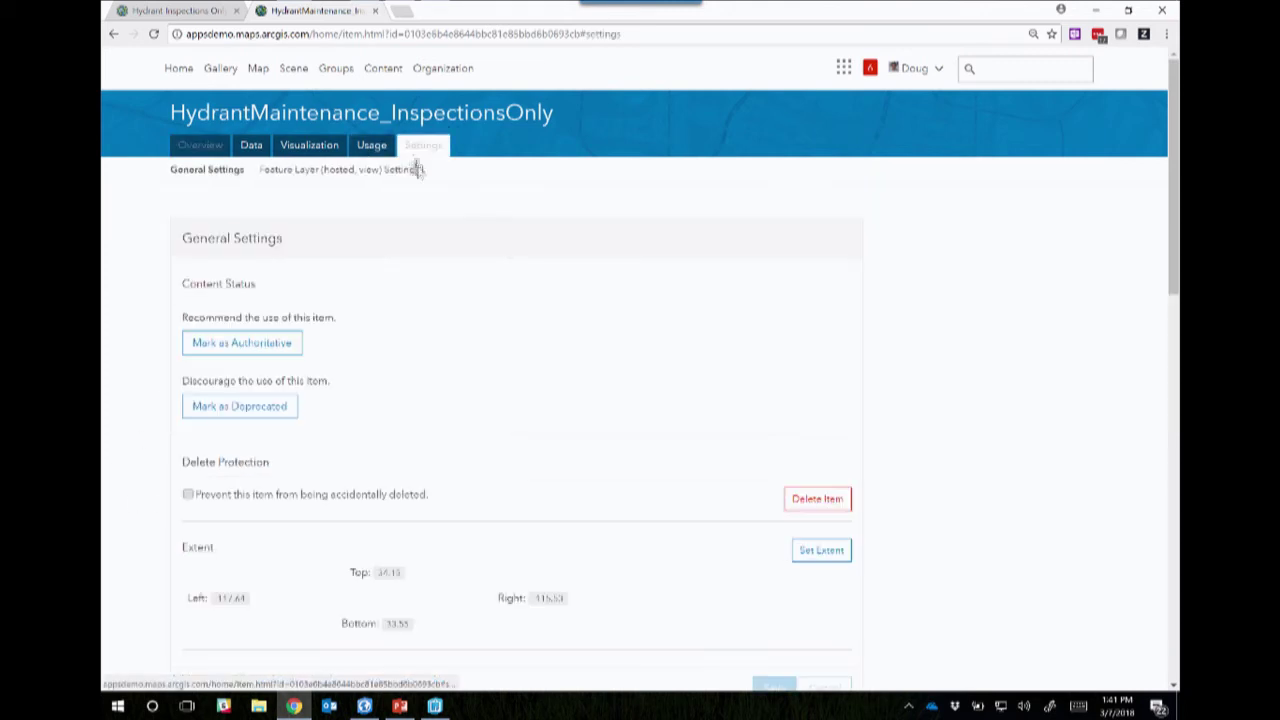
scroll(451, 408, "down", 5)
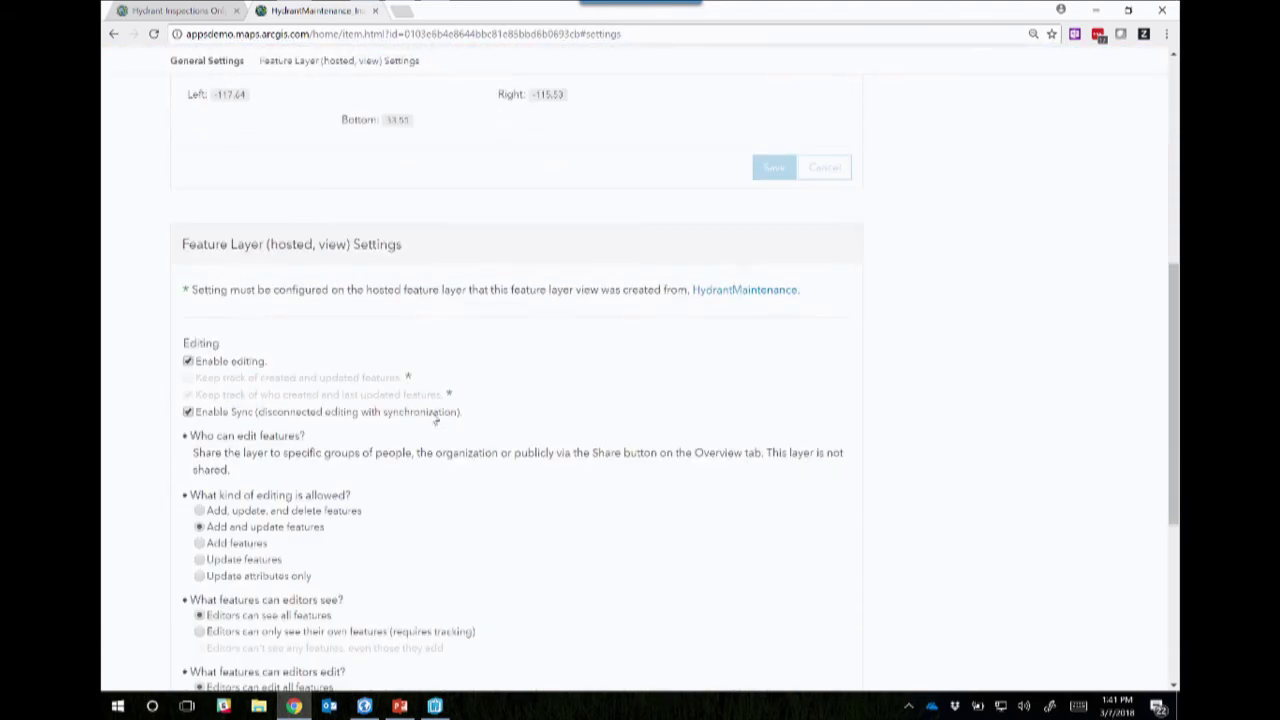